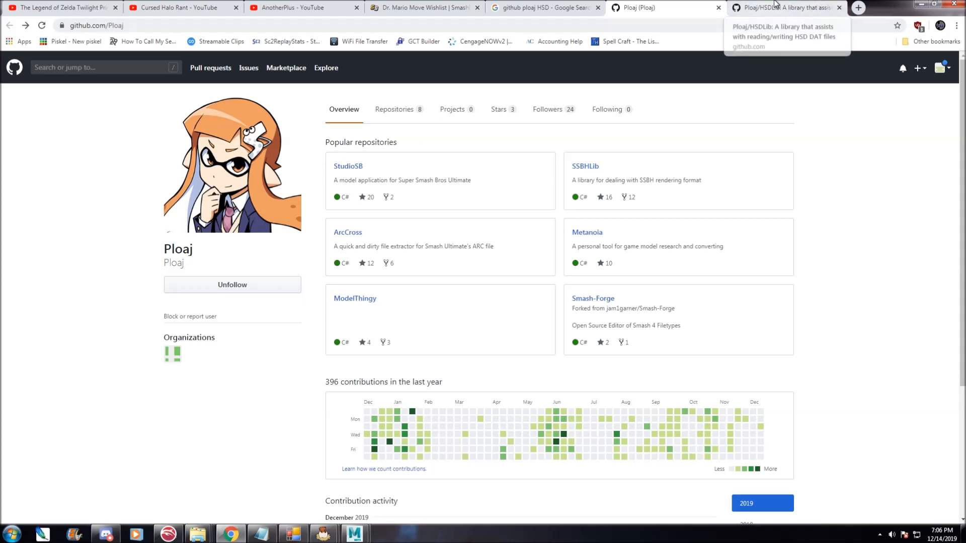
Open the StudioSB repository's releases page from Ploaj's GitHub profile.
{"action": "left_click", "coordinate": [812, 6]}
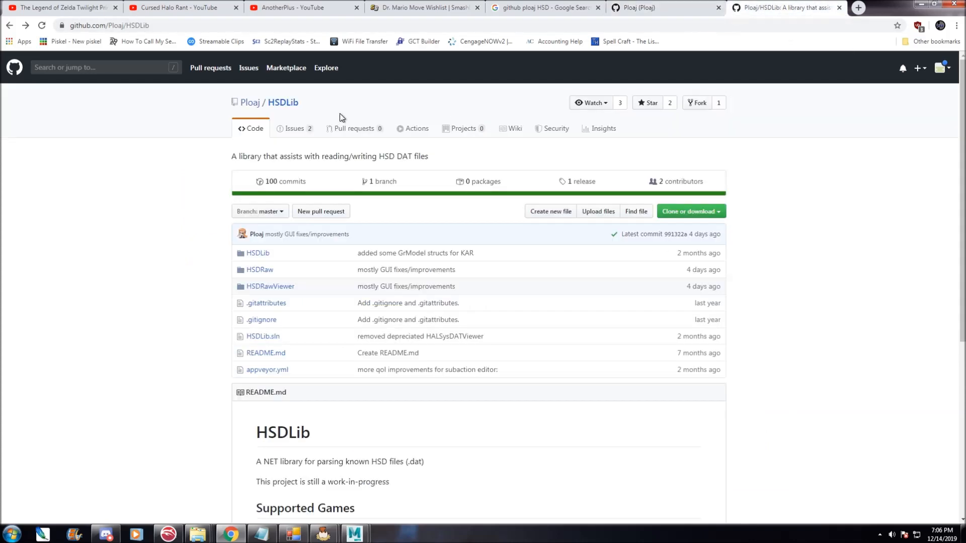
{"action": "left_click", "coordinate": [642, 6]}
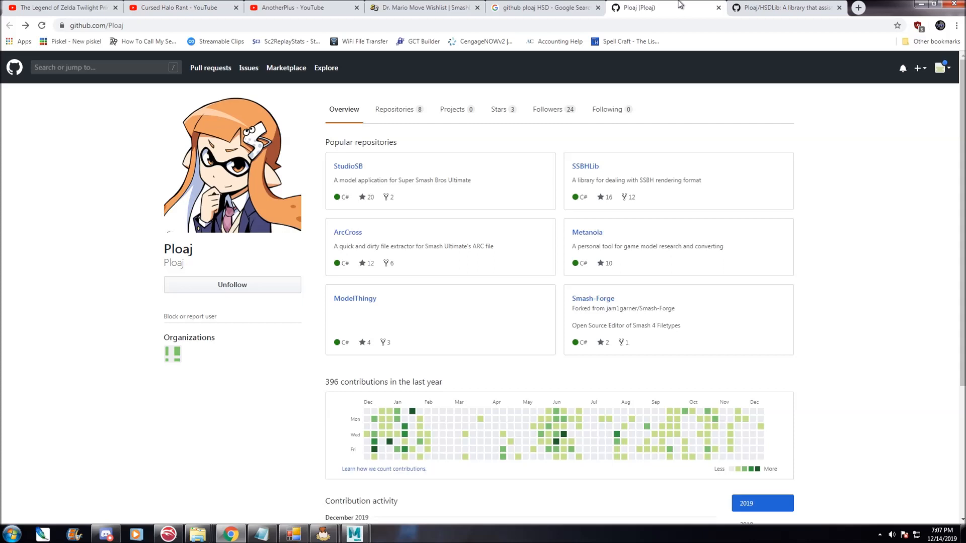
{"action": "left_click", "coordinate": [348, 166]}
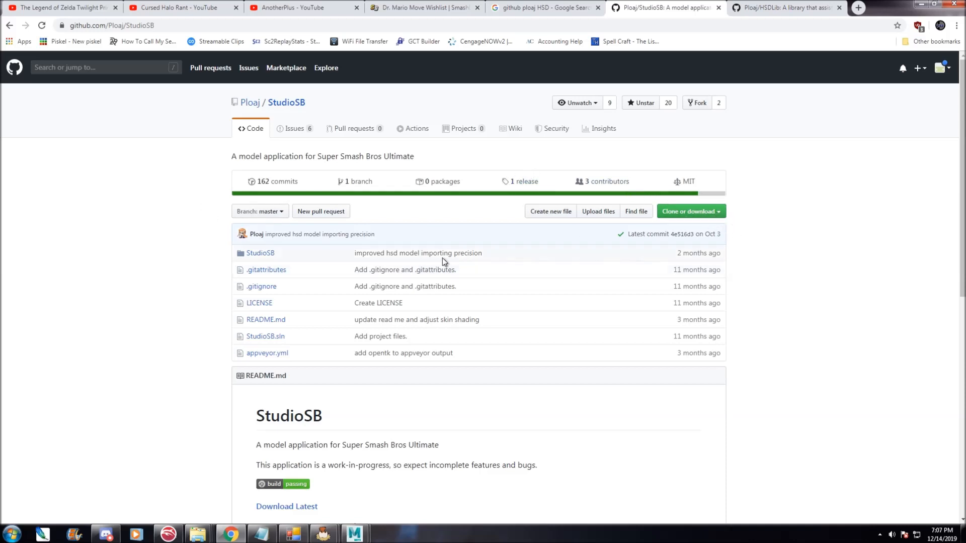
{"action": "left_click", "coordinate": [530, 185]}
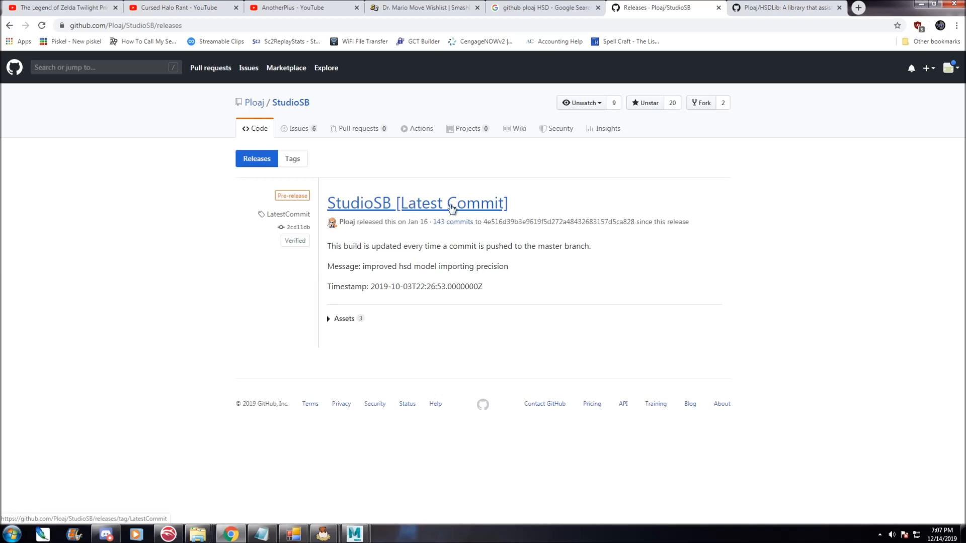
Open the HSDLib repository's releases page, then minimize the browser.
{"action": "left_click", "coordinate": [762, 8]}
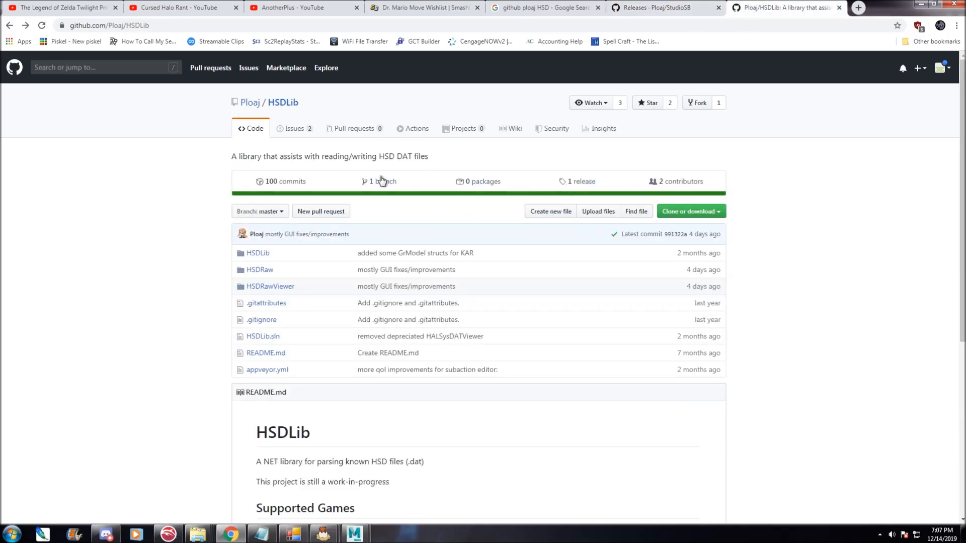
{"action": "left_click", "coordinate": [581, 183]}
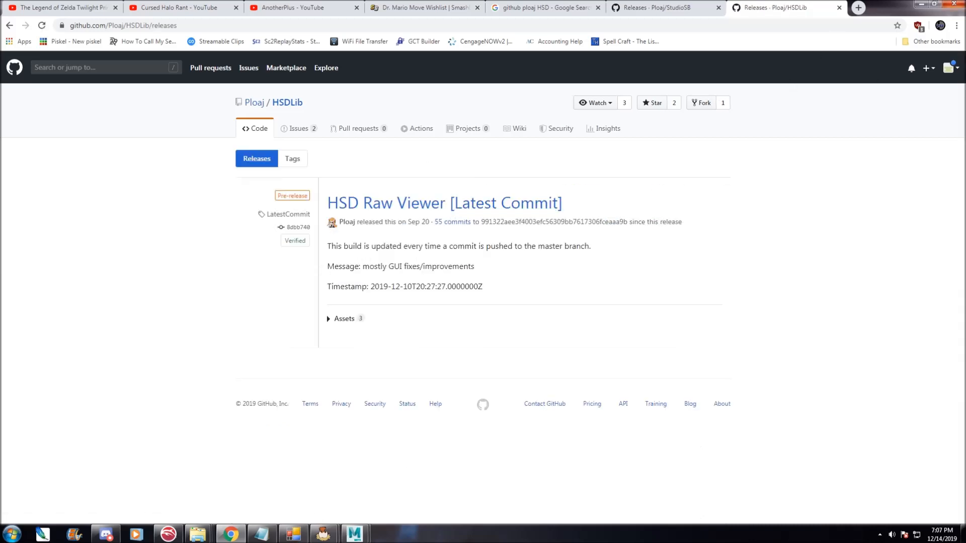
{"action": "left_click", "coordinate": [923, 4]}
Bring the Hal DAT Browser and Studio Smash Bros windows to the front.
{"action": "left_click", "coordinate": [304, 536]}
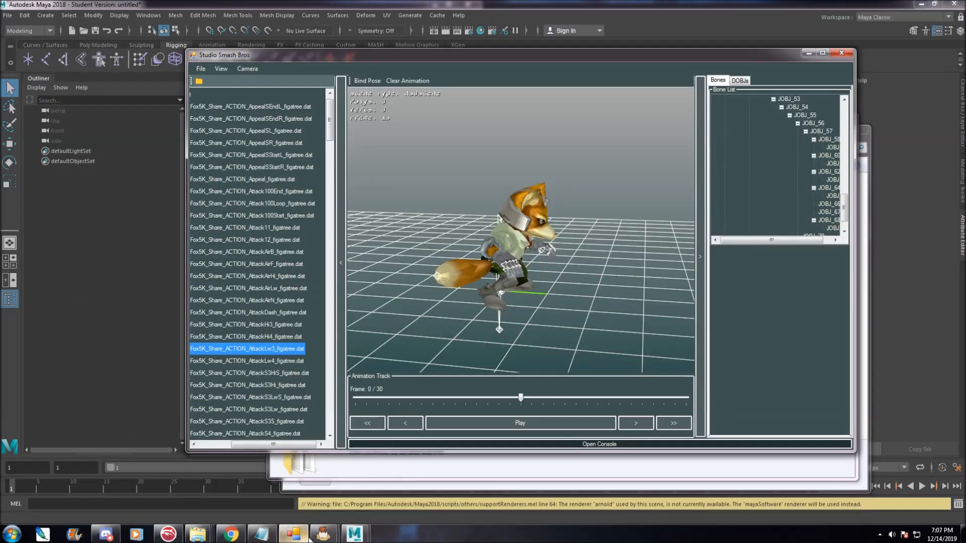
{"action": "left_click", "coordinate": [309, 537]}
{"action": "mouse_move", "coordinate": [323, 534]}
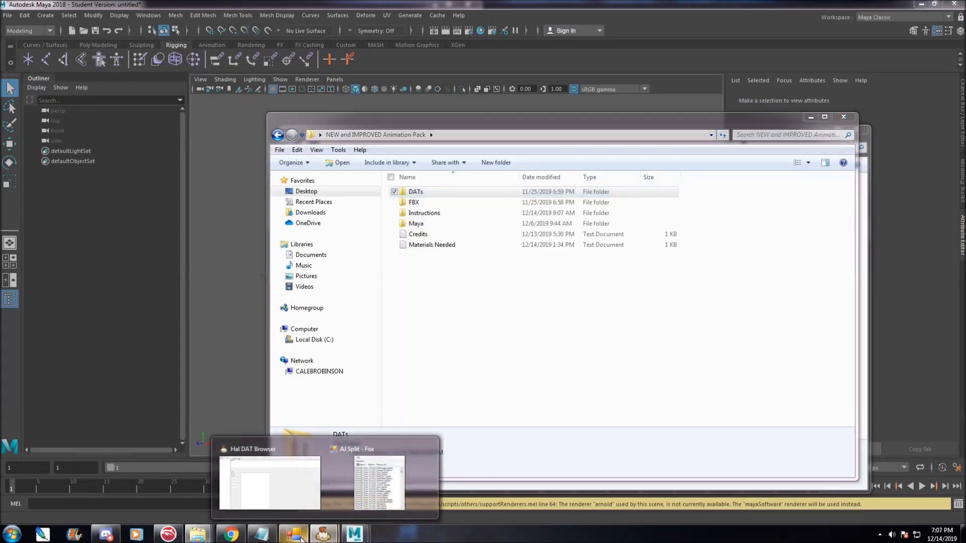
{"action": "left_click", "coordinate": [296, 506]}
{"action": "left_click", "coordinate": [336, 494]}
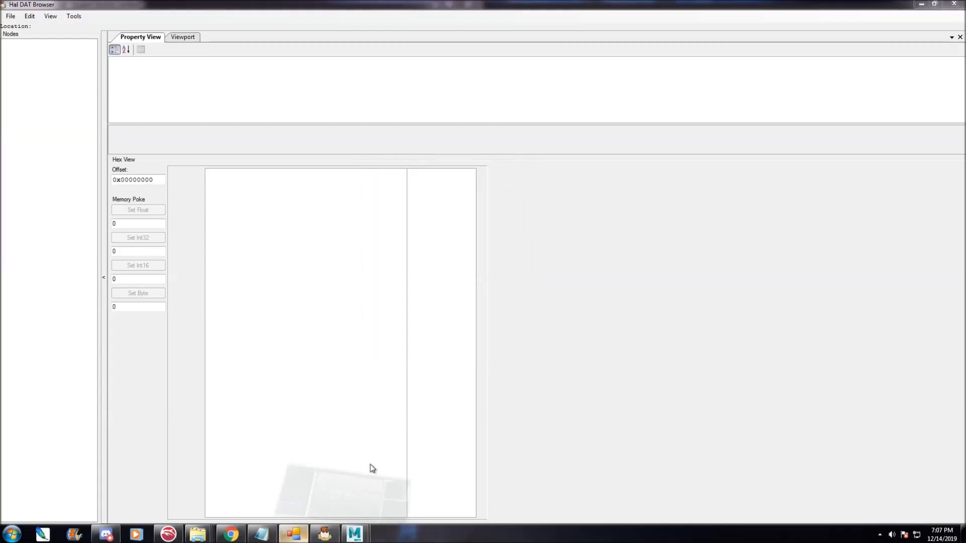
{"action": "left_click_drag", "start_coordinate": [241, 444], "coordinate": [207, 443]}
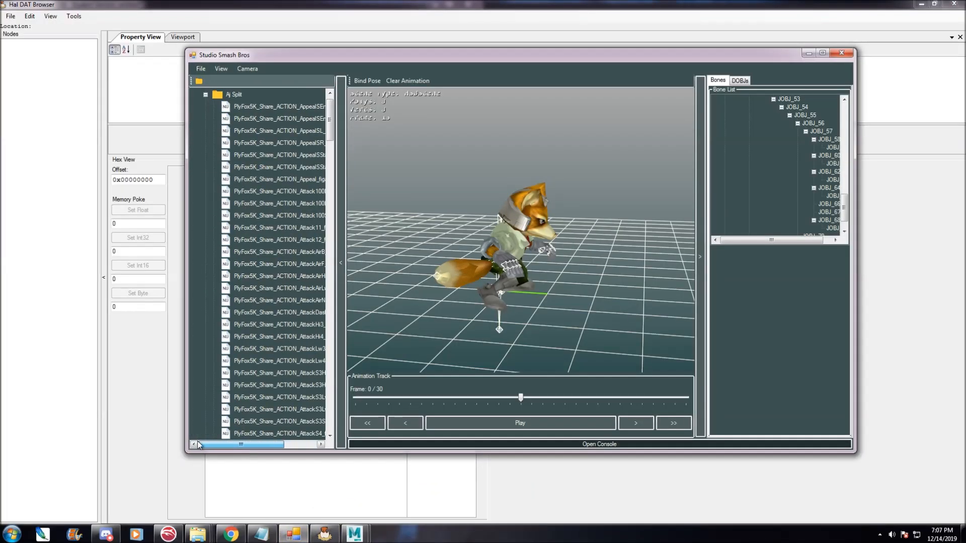
Discard the current Studio Smash Bros scene, collapse its file tree and minimize the window.
{"action": "left_click", "coordinate": [201, 69]}
{"action": "left_click", "coordinate": [232, 113]}
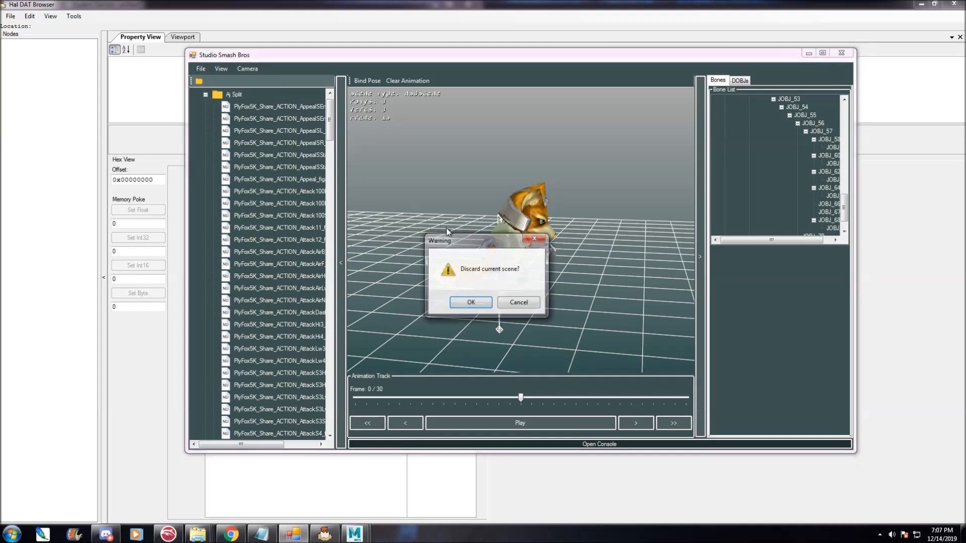
{"action": "left_click", "coordinate": [479, 303]}
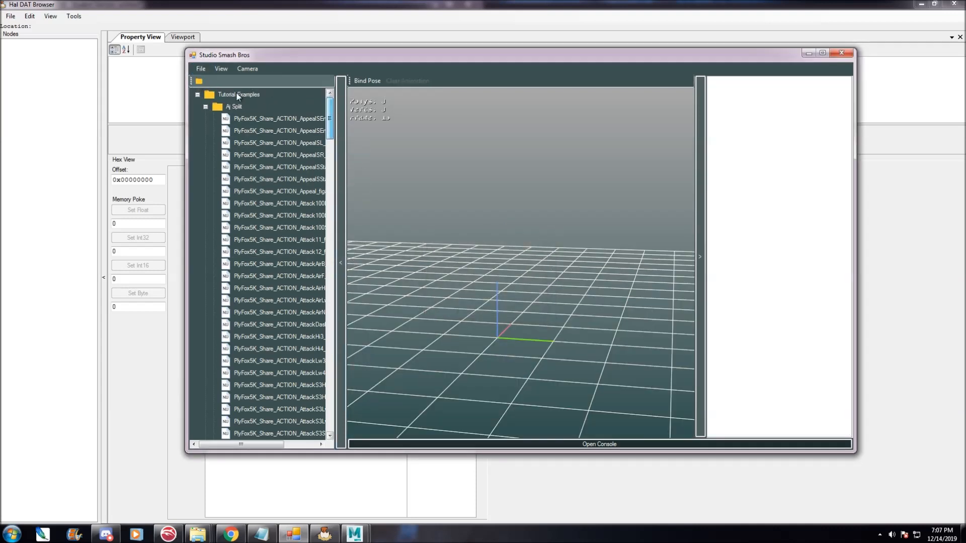
{"action": "left_click", "coordinate": [197, 94]}
{"action": "left_click", "coordinate": [318, 3]}
{"action": "left_click", "coordinate": [74, 18]}
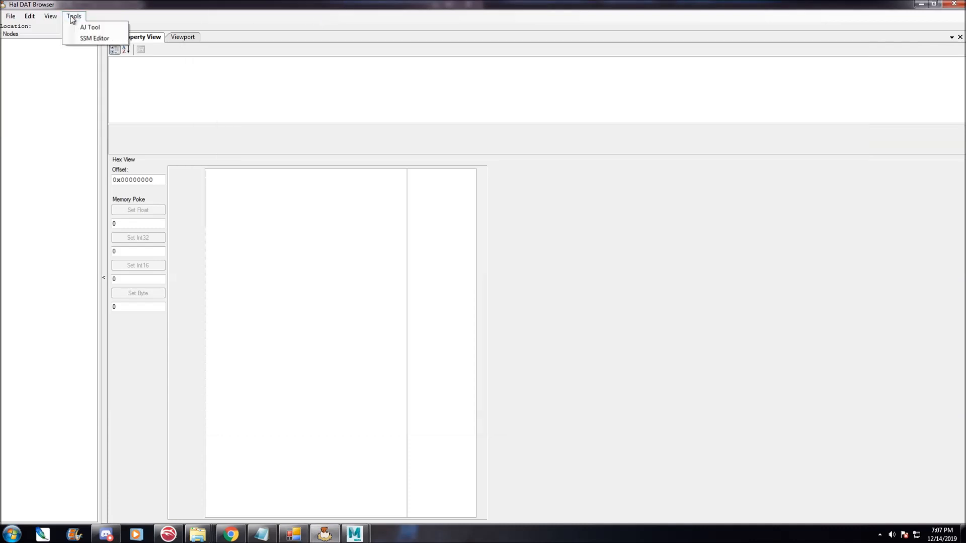
{"action": "left_click", "coordinate": [110, 26]}
{"action": "left_click", "coordinate": [419, 189]}
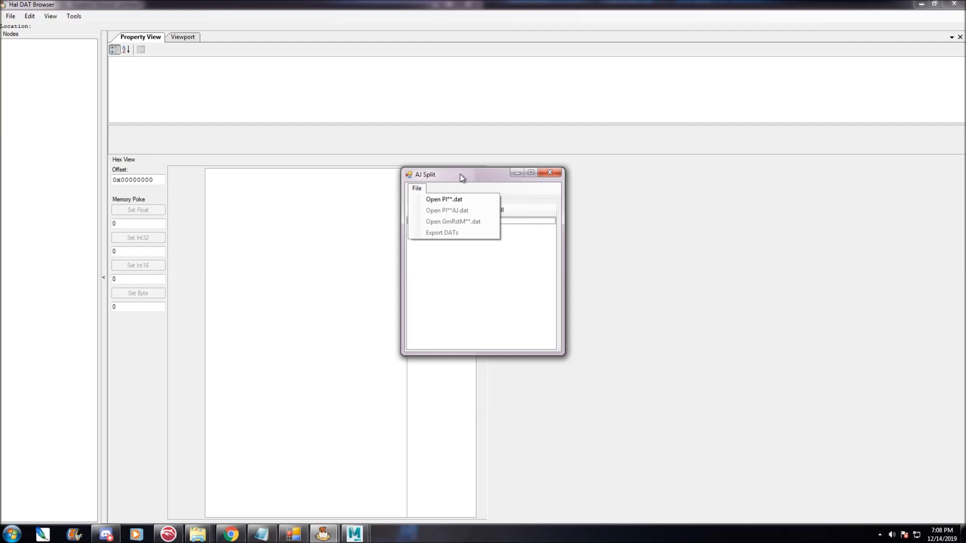
{"action": "left_click", "coordinate": [550, 172]}
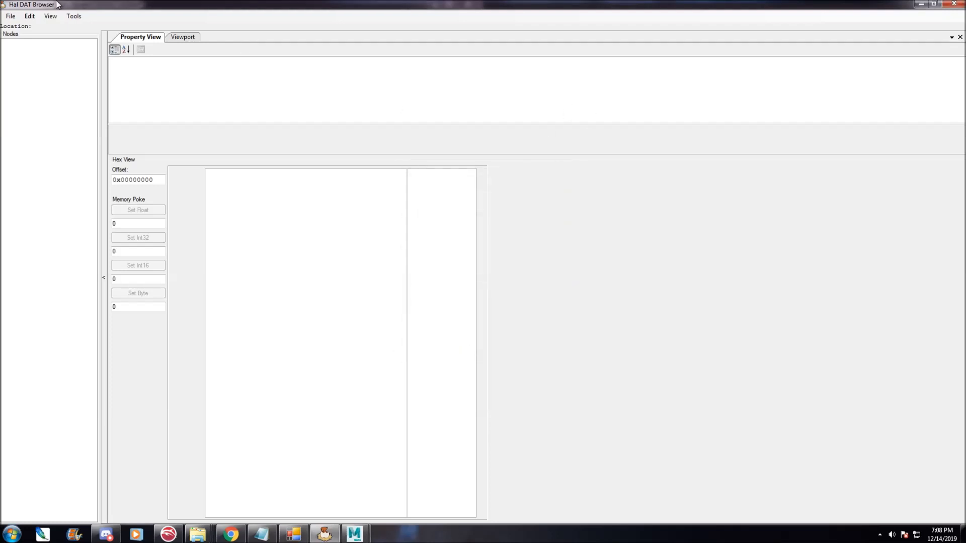
Open the AJ Split tool and browse to the DATs folder inside NEW and IMPROVED Animation Pack on the Desktop.
{"action": "left_click", "coordinate": [74, 16]}
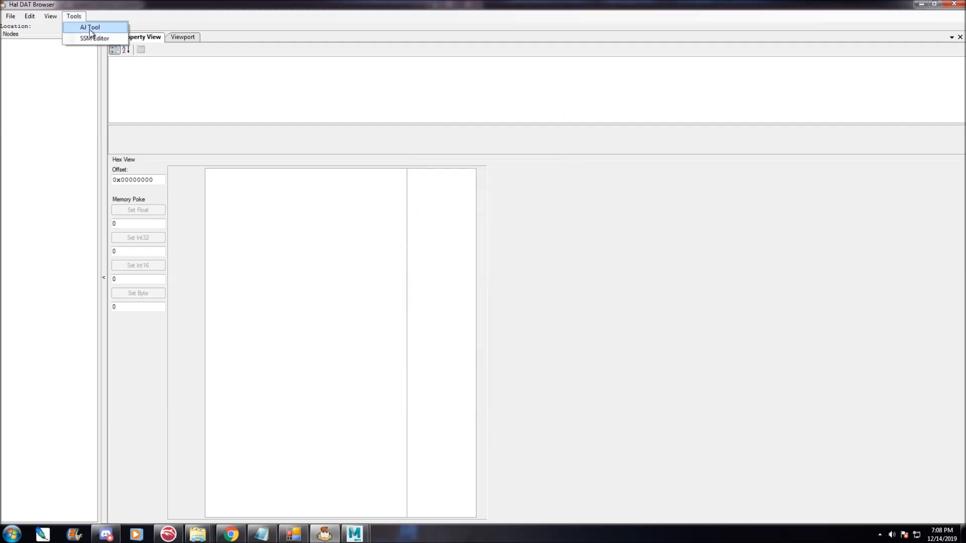
{"action": "left_click", "coordinate": [112, 29]}
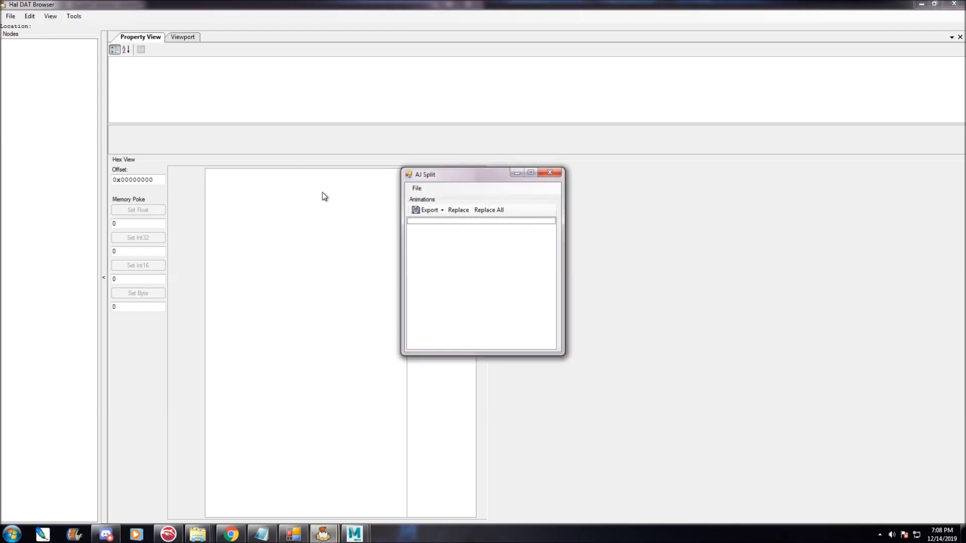
{"action": "left_click", "coordinate": [415, 189]}
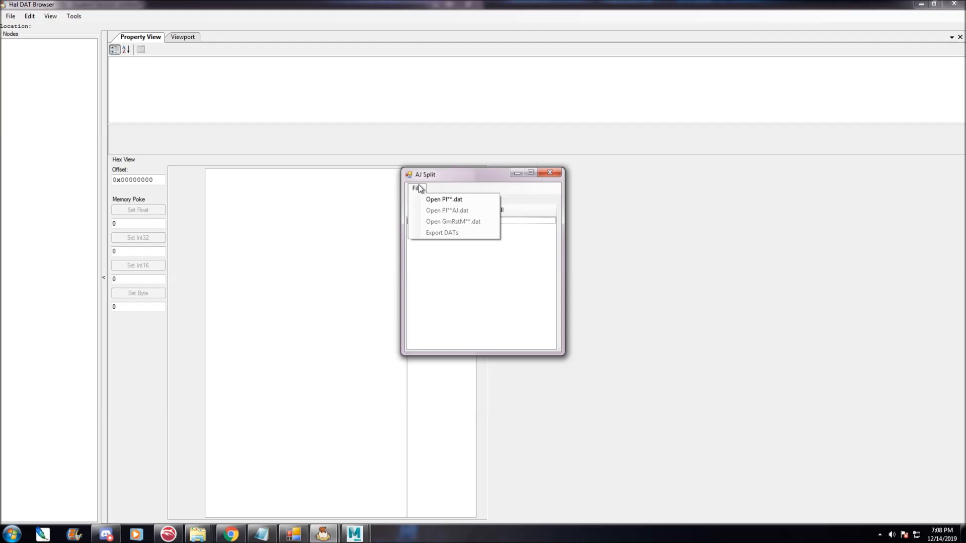
{"action": "left_click", "coordinate": [447, 201]}
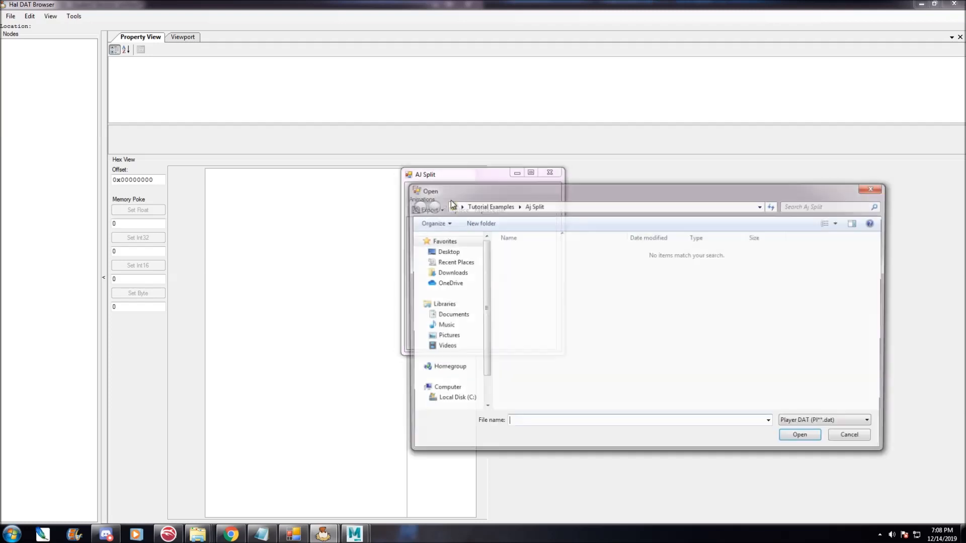
{"action": "left_click_drag", "start_coordinate": [592, 185], "coordinate": [468, 163]}
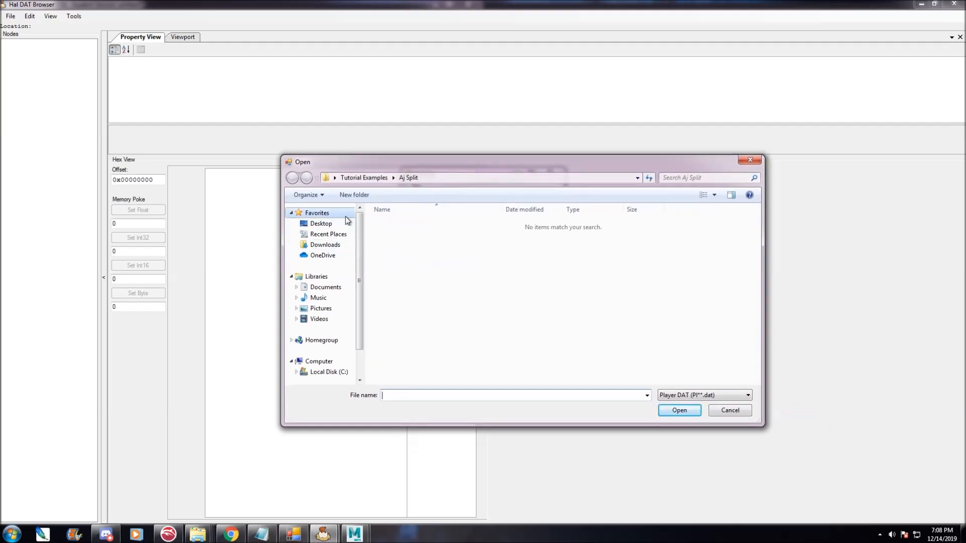
{"action": "left_click", "coordinate": [326, 227]}
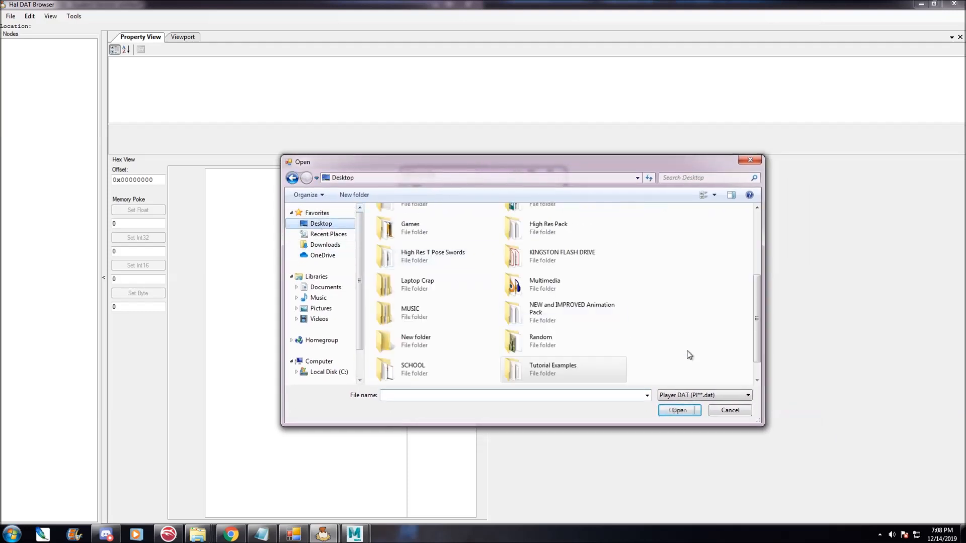
{"action": "double_click", "coordinate": [601, 325]}
{"action": "double_click", "coordinate": [400, 226]}
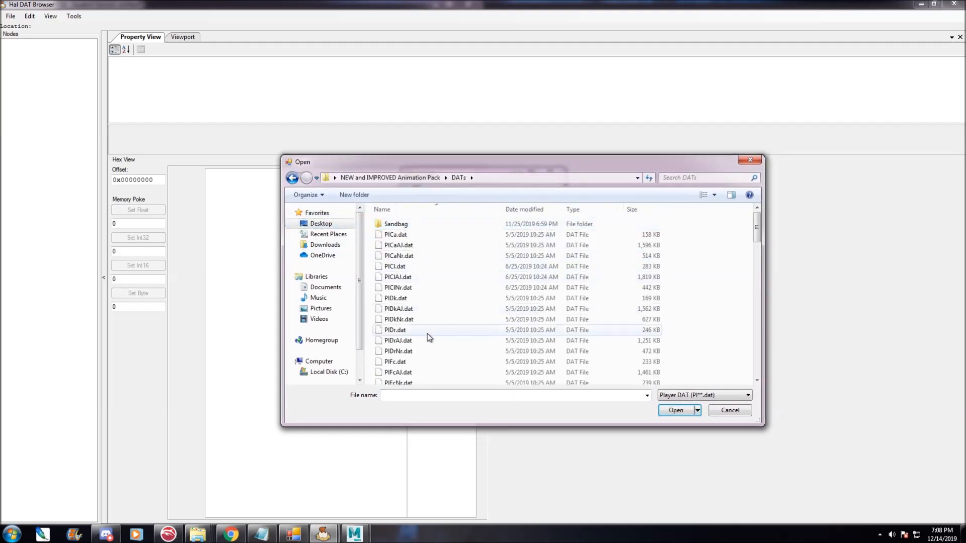
Scroll through the player DAT files in the DATs folder.
{"action": "scroll", "coordinate": [430, 333], "scroll_direction": "down", "scroll_amount": 6}
{"action": "left_click", "coordinate": [430, 331]}
{"action": "scroll", "coordinate": [432, 333], "scroll_direction": "down", "scroll_amount": 3}
{"action": "scroll", "coordinate": [427, 302], "scroll_direction": "up", "scroll_amount": 10}
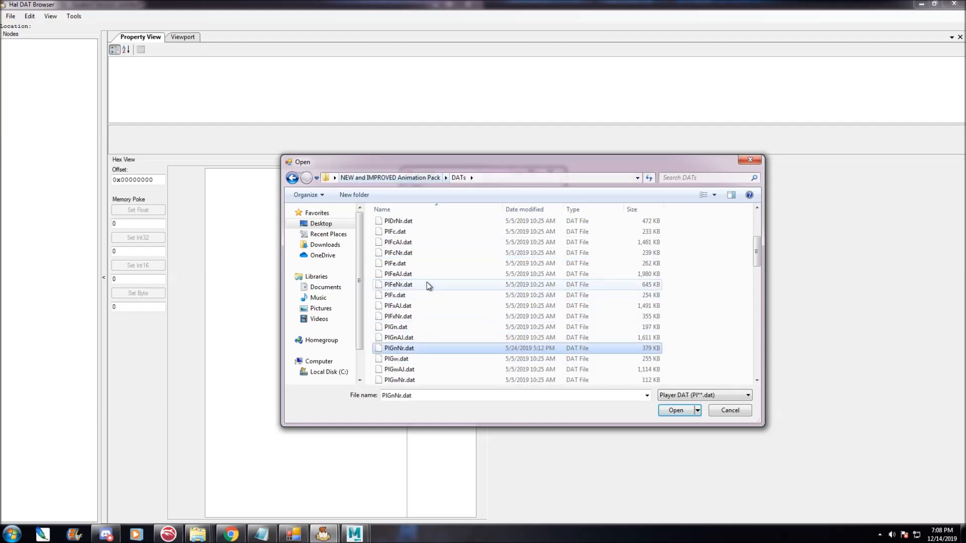
{"action": "left_click", "coordinate": [384, 178]}
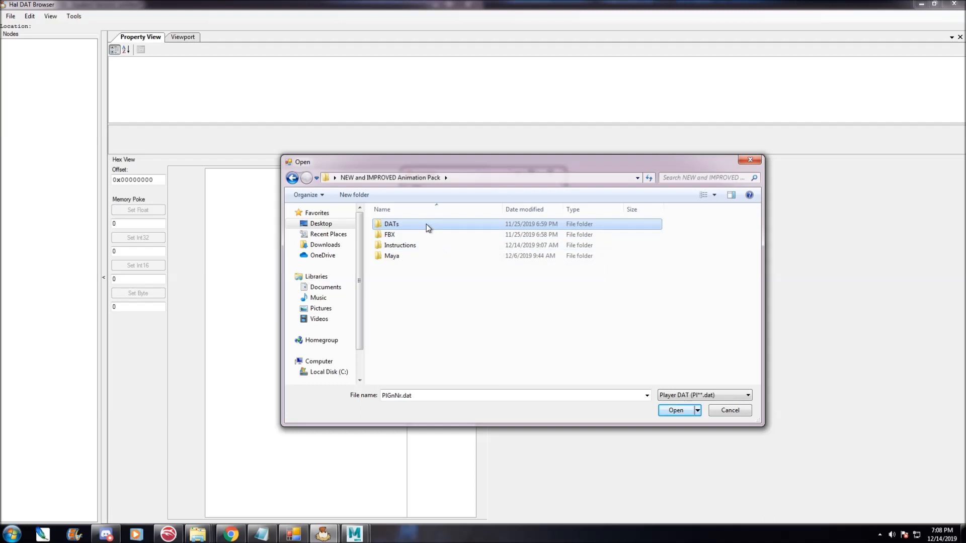
{"action": "double_click", "coordinate": [445, 227]}
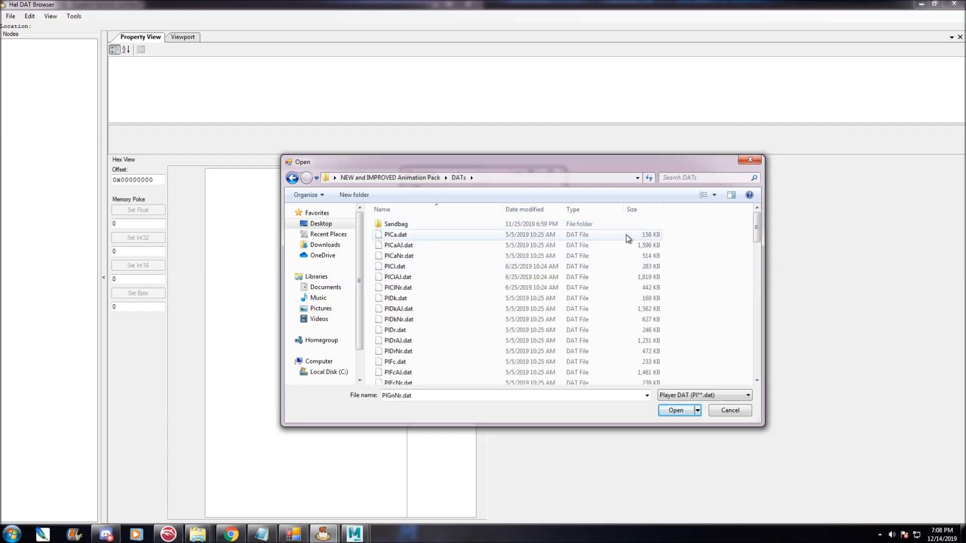
{"action": "left_click", "coordinate": [416, 179]}
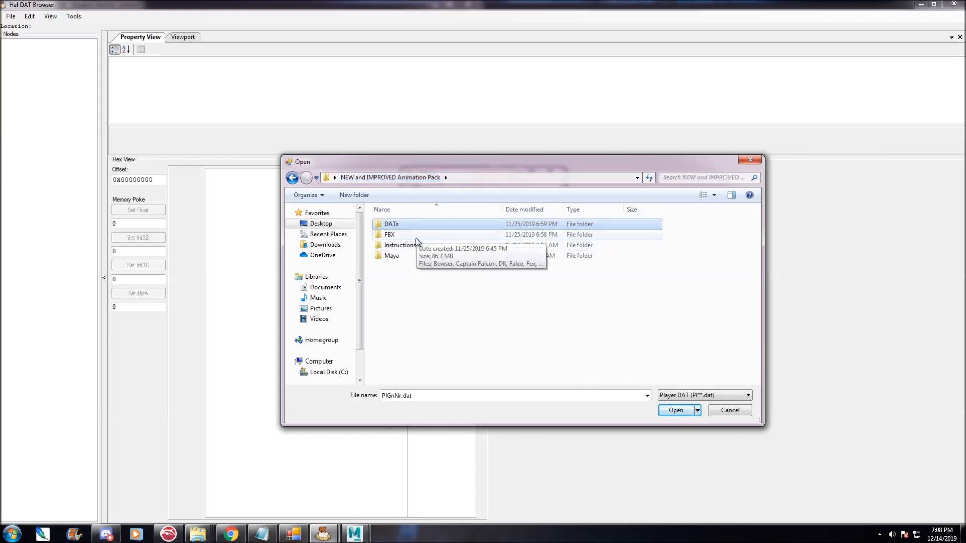
{"action": "double_click", "coordinate": [412, 227]}
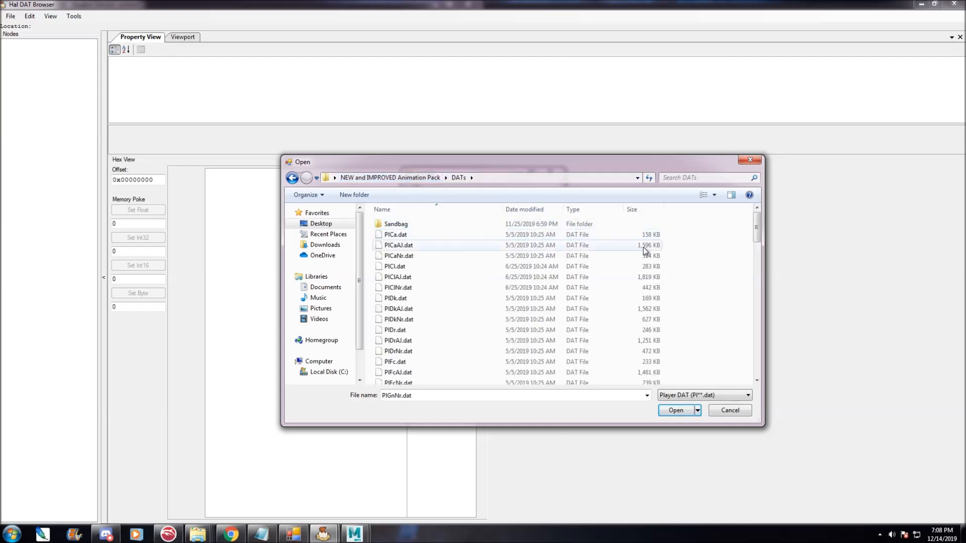
Open PlSk.dat as the player DAT file.
{"action": "left_click_drag", "start_coordinate": [756, 237], "coordinate": [744, 370]}
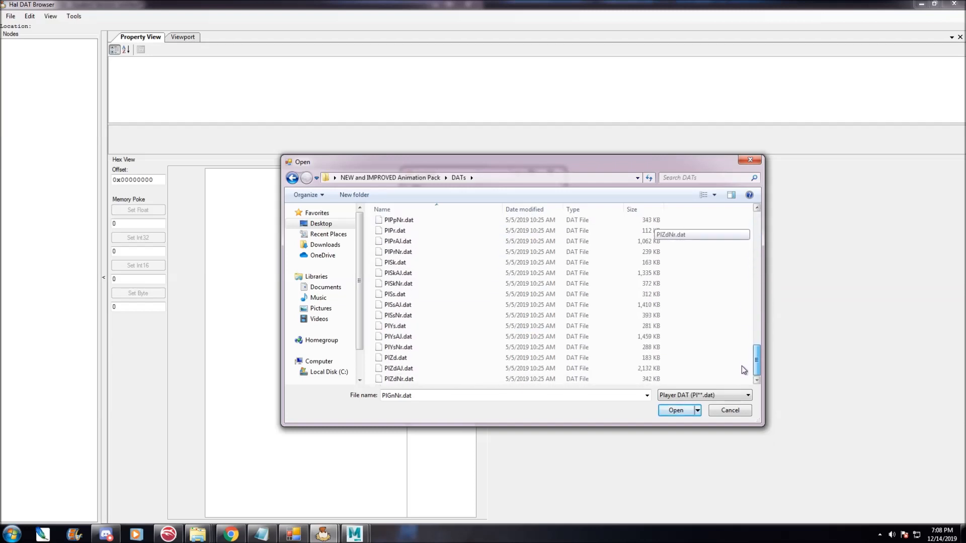
{"action": "left_click", "coordinate": [402, 263]}
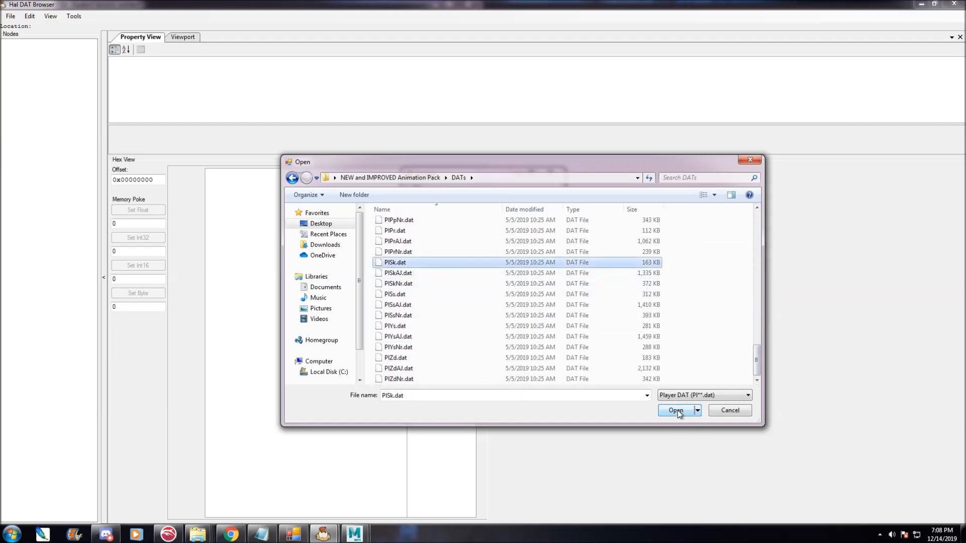
{"action": "left_click", "coordinate": [675, 411]}
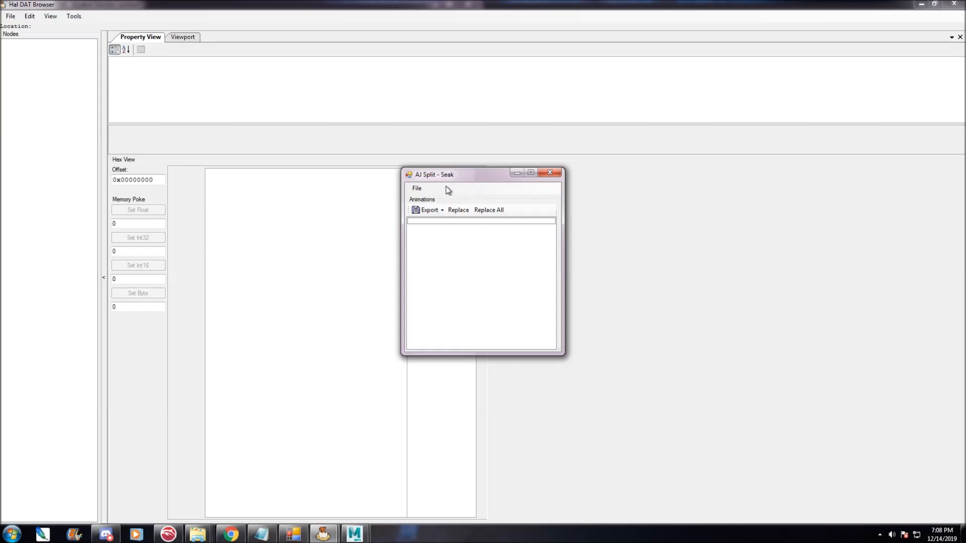
Load the matching PlSkAJ.dat animation file into AJ Split.
{"action": "left_click", "coordinate": [417, 189]}
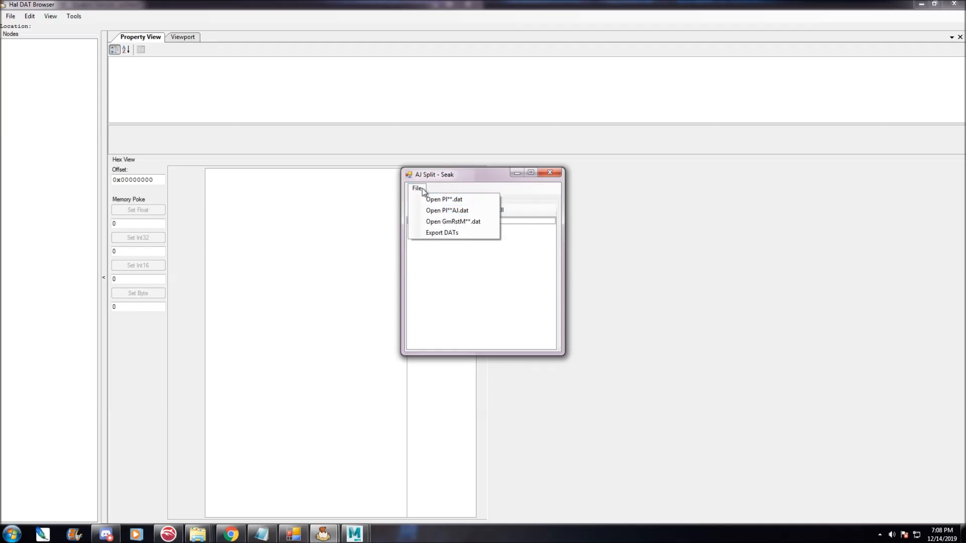
{"action": "left_click", "coordinate": [457, 210]}
{"action": "left_click_drag", "start_coordinate": [756, 227], "coordinate": [756, 359]}
{"action": "double_click", "coordinate": [421, 272]}
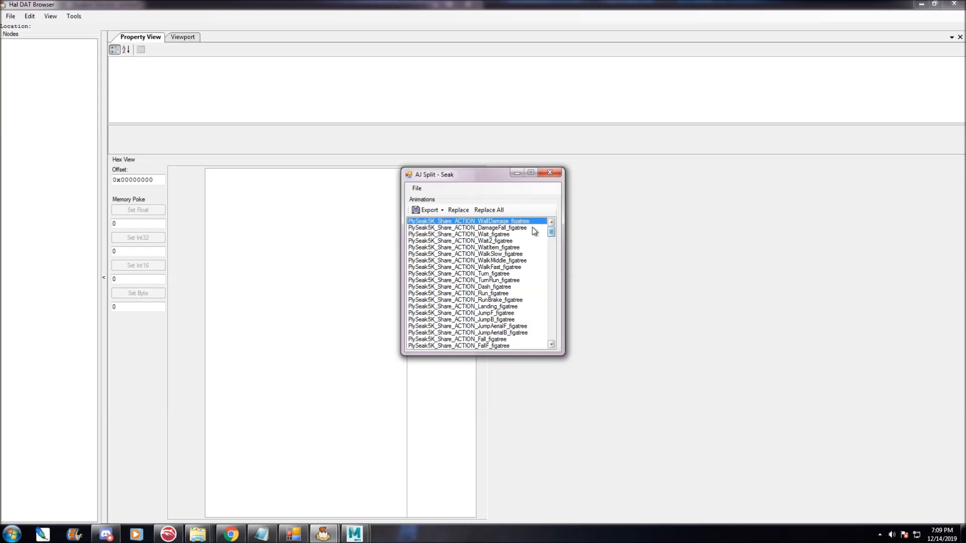
Select the PlySeak5K_Share_ACTION_Run_figatree animation in the animations list.
{"action": "key", "text": "Down"}
{"action": "key", "text": "Down"}
{"action": "key", "text": "Down"}
{"action": "key", "text": "Down"}
{"action": "key", "text": "Down"}
{"action": "key", "text": "Down"}
{"action": "key", "text": "Down"}
{"action": "key", "text": "Down"}
{"action": "key", "text": "Down"}
{"action": "key", "text": "Down"}
{"action": "key", "text": "Down"}
{"action": "key", "text": "Down"}
{"action": "key", "text": "Down"}
{"action": "key", "text": "Down"}
{"action": "mouse_move", "coordinate": [551, 231]}
{"action": "left_mouse_down"}
{"action": "mouse_move", "coordinate": [540, 333]}
{"action": "mouse_move", "coordinate": [543, 230]}
{"action": "left_mouse_up"}
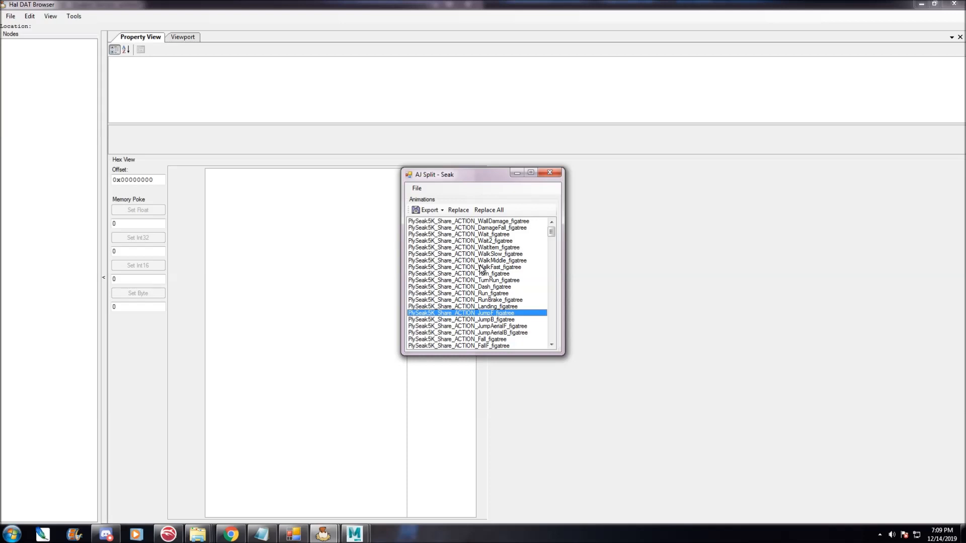
{"action": "left_click", "coordinate": [417, 300]}
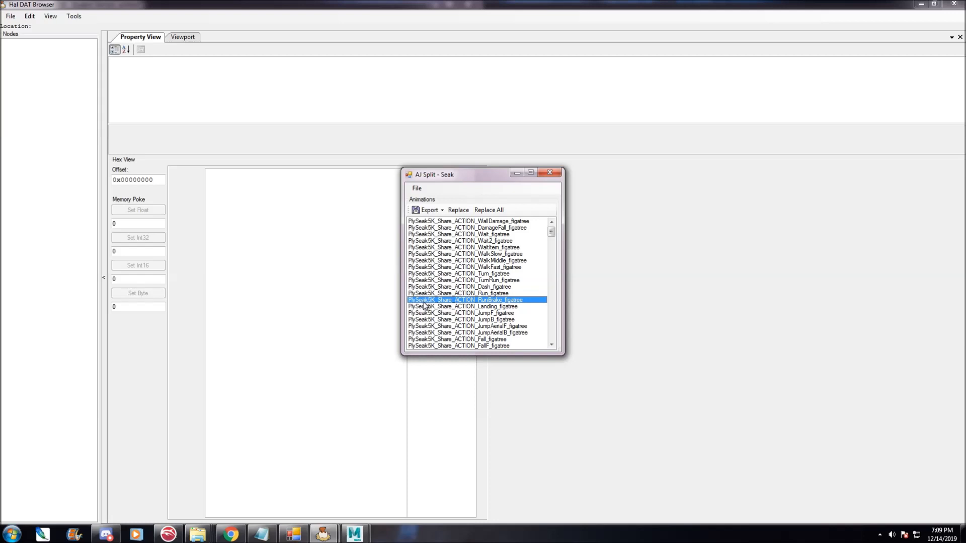
{"action": "left_click", "coordinate": [460, 294]}
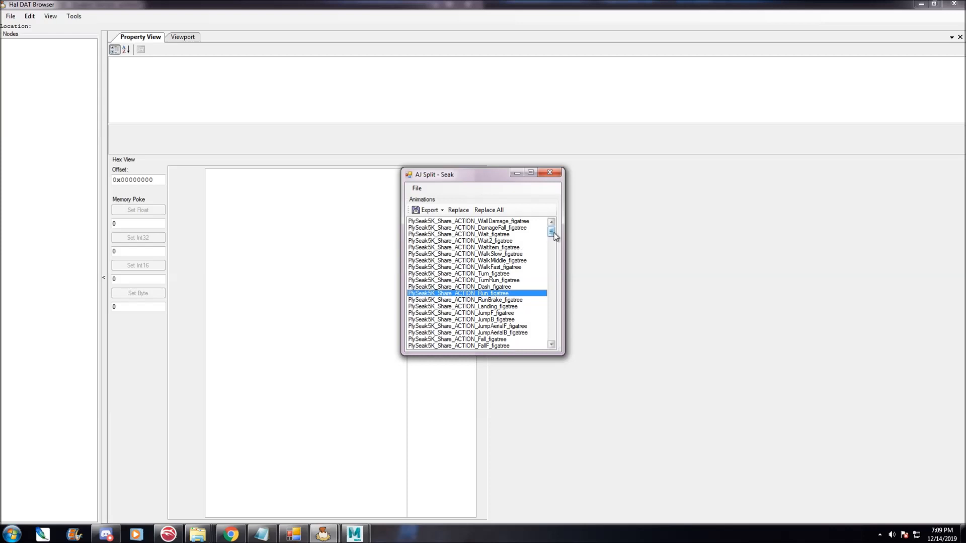
Export Sheik's animations into the Aj Split folder inside Tutorial Examples.
{"action": "left_click_drag", "start_coordinate": [556, 235], "coordinate": [553, 236]}
{"action": "left_click", "coordinate": [440, 210]}
{"action": "left_click", "coordinate": [442, 218]}
{"action": "left_click", "coordinate": [321, 223]}
{"action": "left_click", "coordinate": [514, 304]}
{"action": "scroll", "coordinate": [514, 309], "scroll_direction": "down", "scroll_amount": 3}
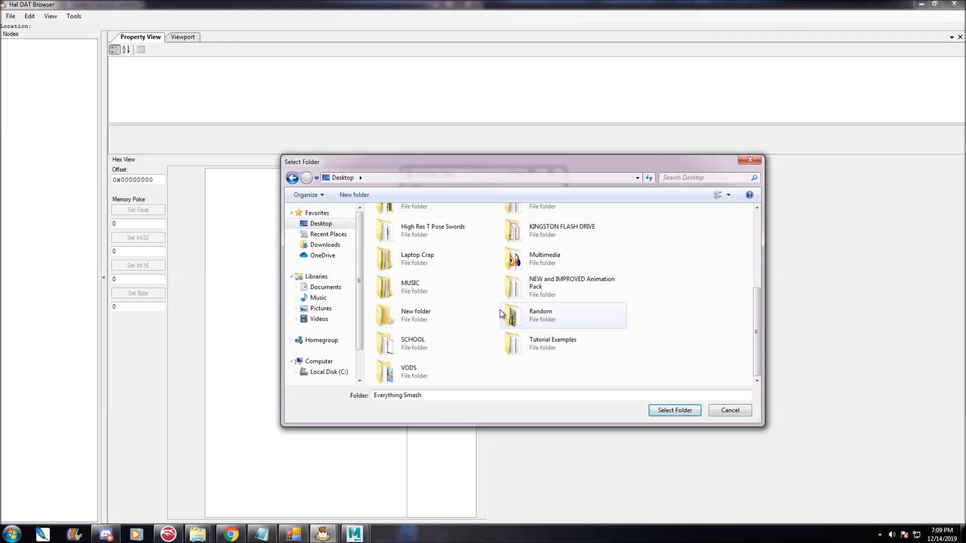
{"action": "double_click", "coordinate": [518, 338]}
{"action": "left_click", "coordinate": [410, 228]}
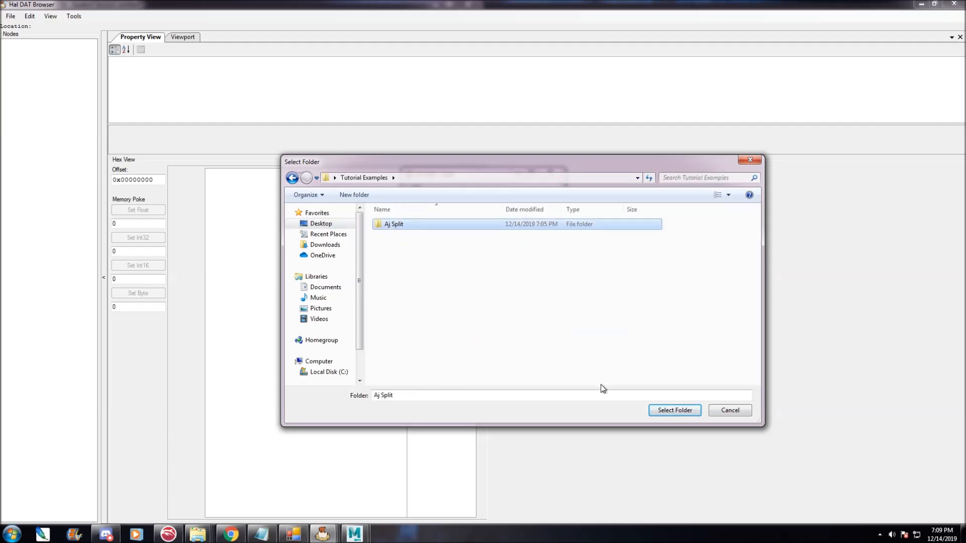
{"action": "left_click", "coordinate": [674, 410]}
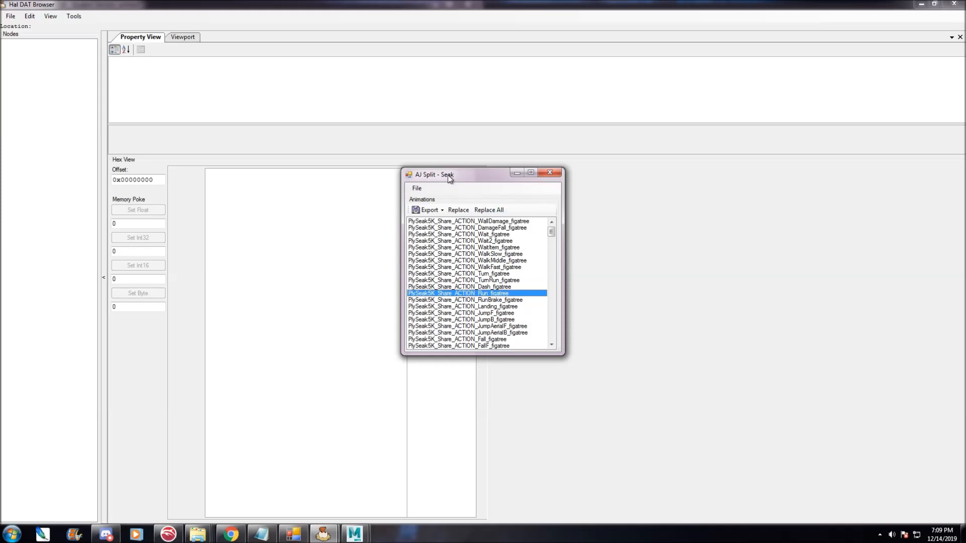
{"action": "left_click", "coordinate": [419, 188]}
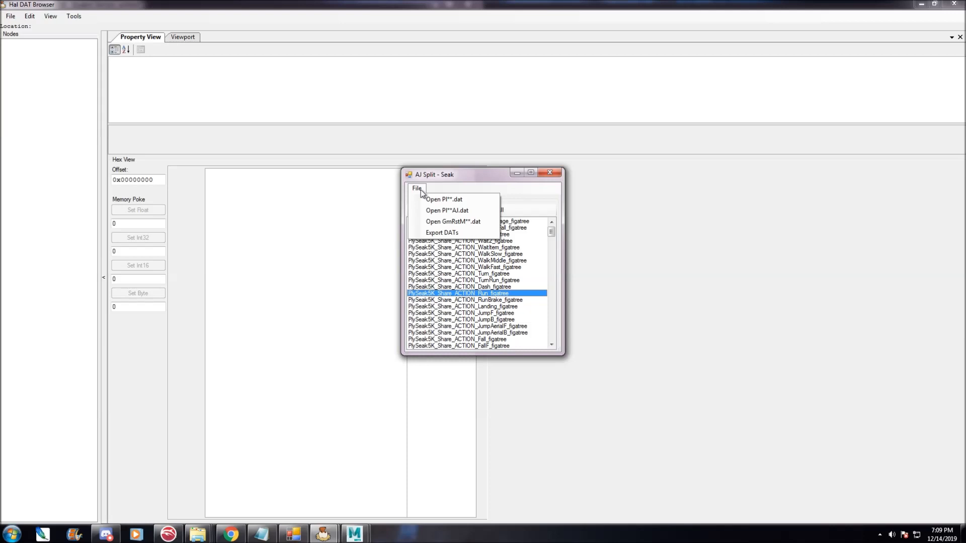
{"action": "left_click", "coordinate": [480, 174]}
{"action": "mouse_move", "coordinate": [197, 534]}
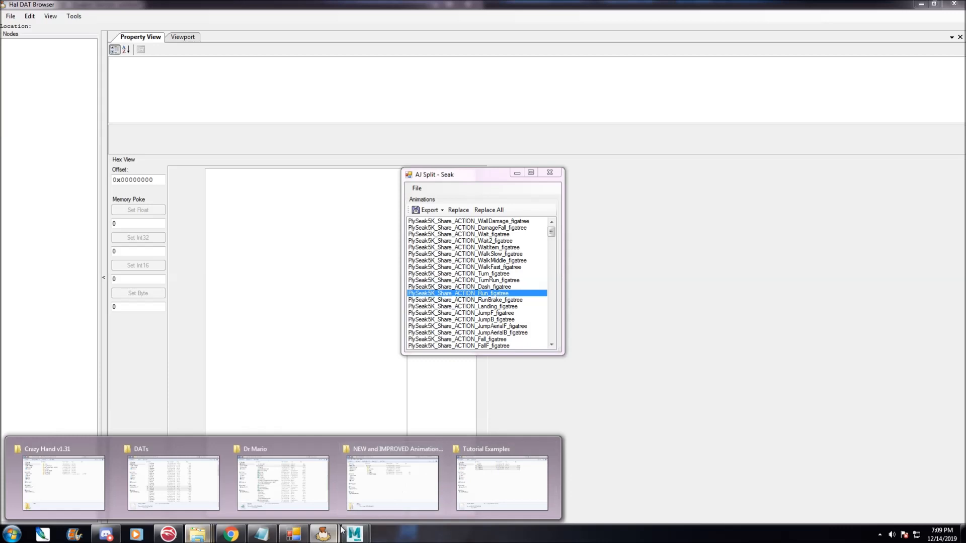
{"action": "left_click", "coordinate": [475, 475]}
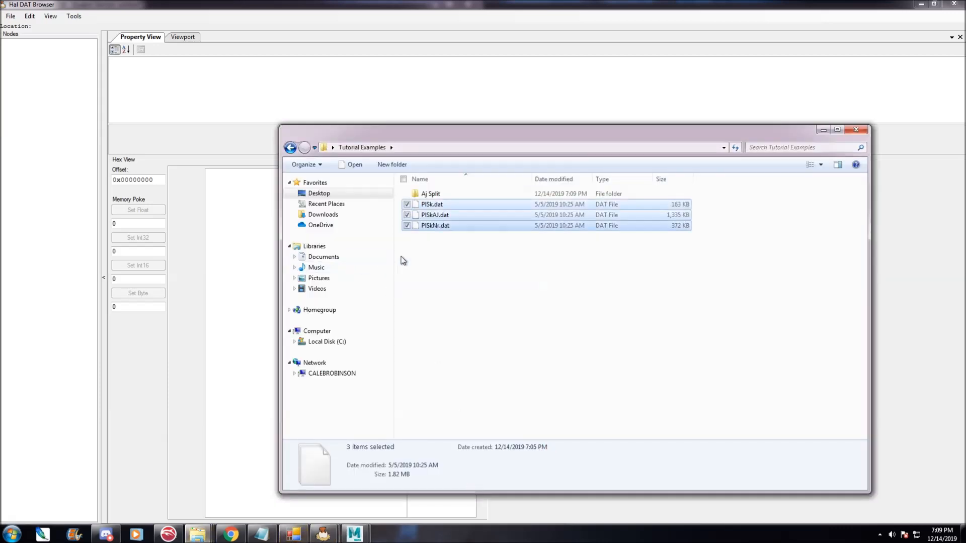
{"action": "left_click", "coordinate": [323, 534]}
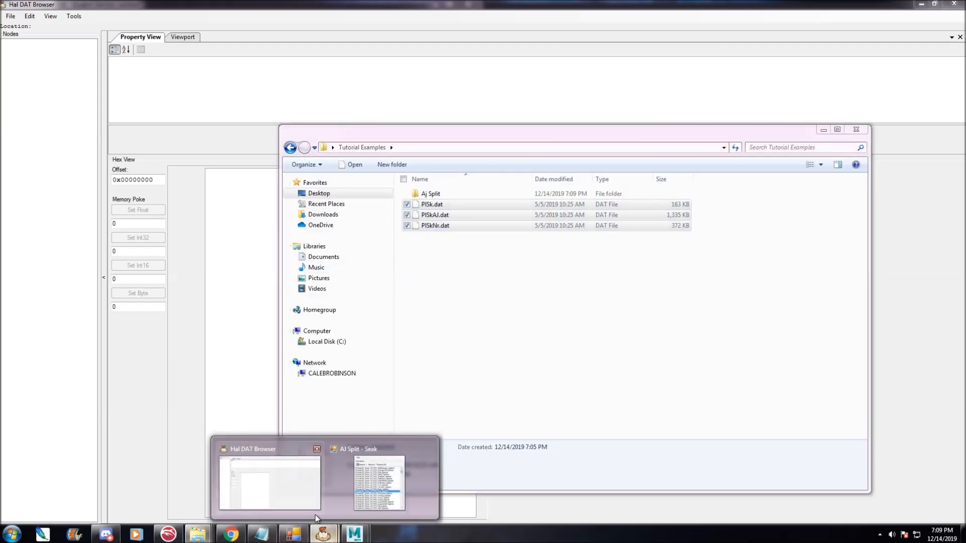
{"action": "left_click", "coordinate": [385, 478]}
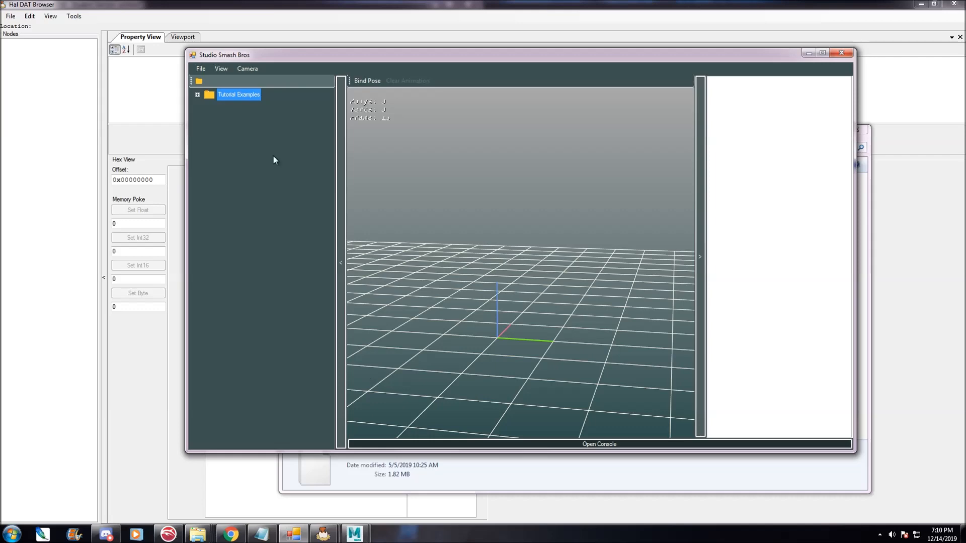
Open the Tutorial Examples folder as the workspace in Studio Smash Bros.
{"action": "left_click_drag", "start_coordinate": [365, 58], "coordinate": [319, 68]}
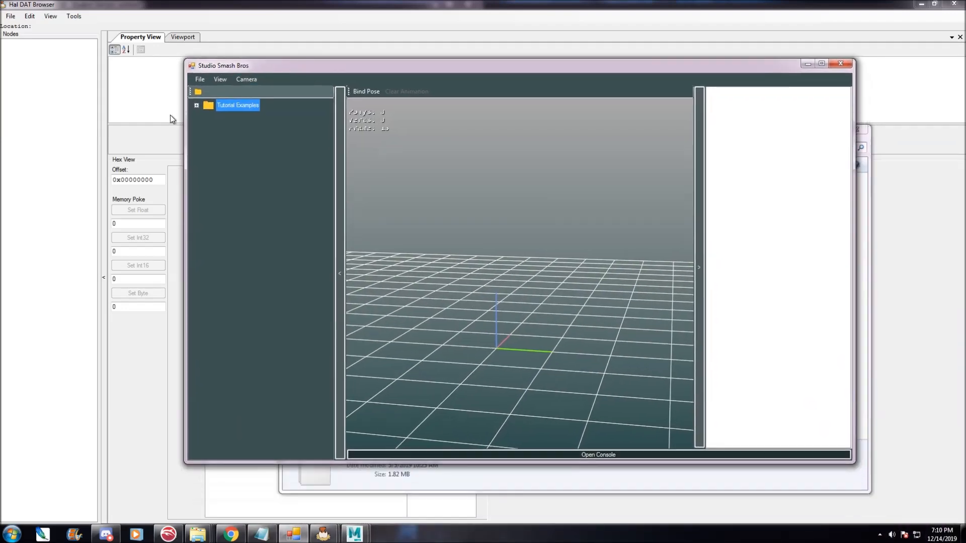
{"action": "left_click", "coordinate": [198, 93]}
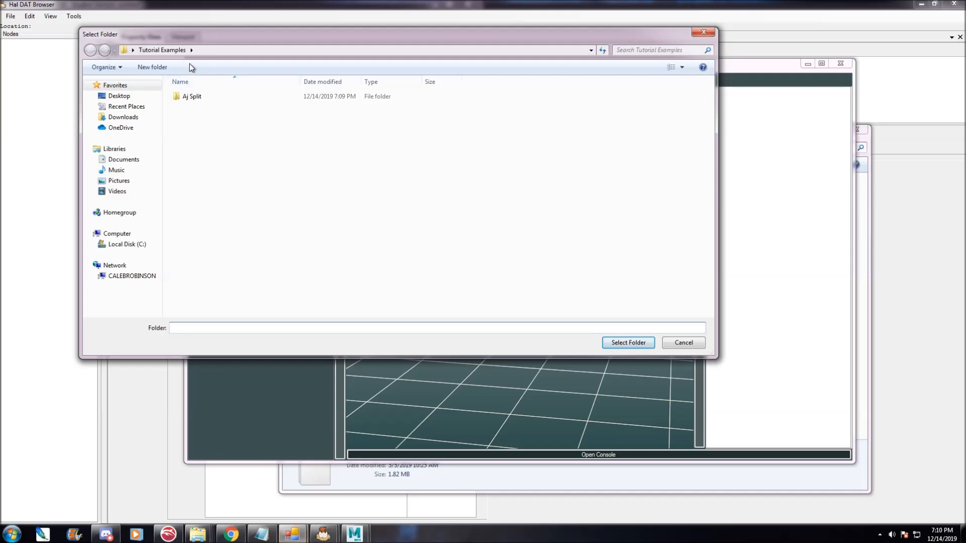
{"action": "left_click", "coordinate": [164, 50]}
{"action": "left_click", "coordinate": [132, 95]}
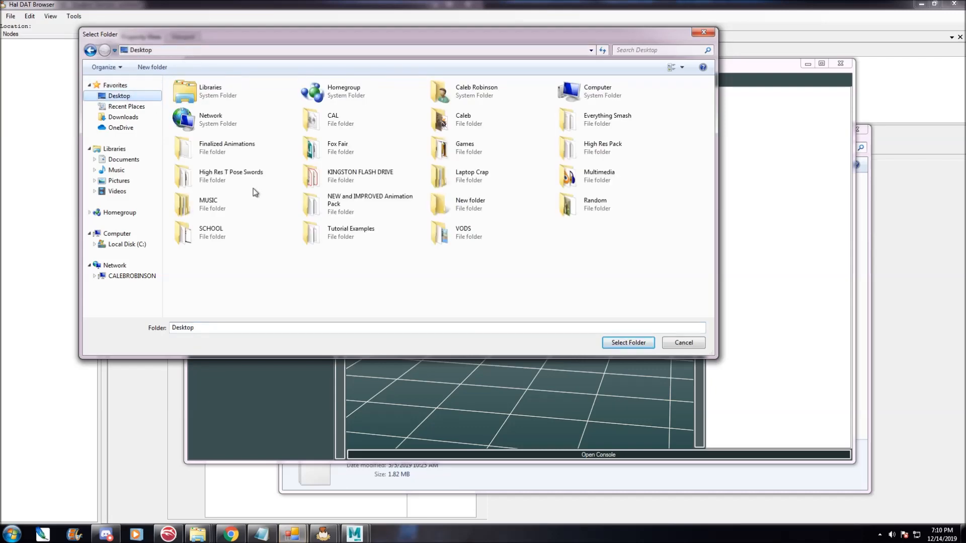
{"action": "left_click", "coordinate": [350, 231]}
{"action": "left_click", "coordinate": [628, 343]}
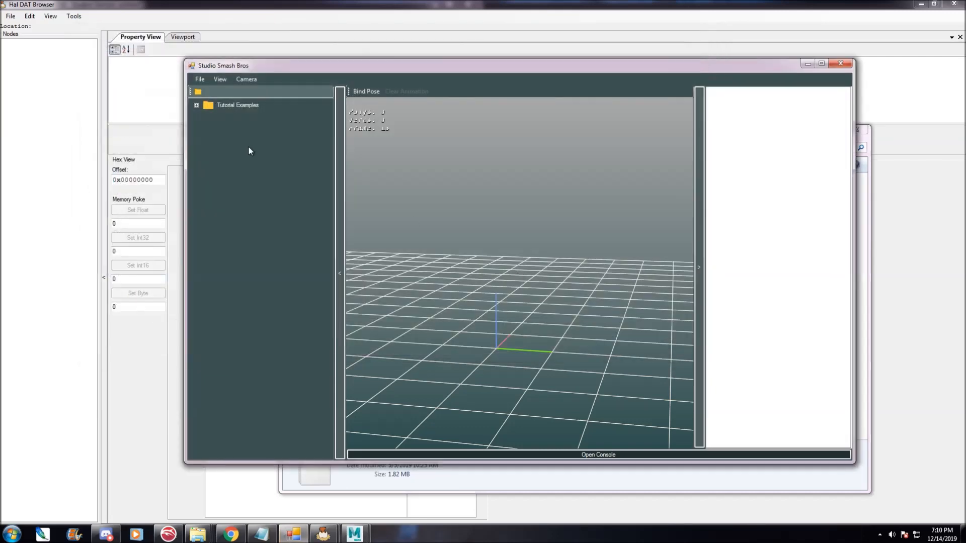
Expand Tutorial Examples and load PlSkNr.dat to view Sheik's model in the viewport.
{"action": "double_click", "coordinate": [207, 107]}
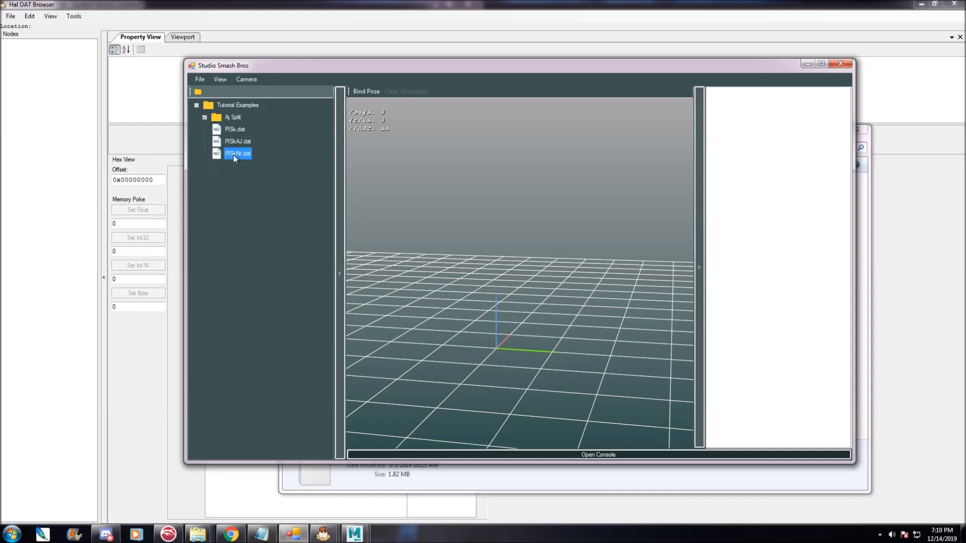
{"action": "right_click_drag", "start_coordinate": [518, 236], "coordinate": [512, 289]}
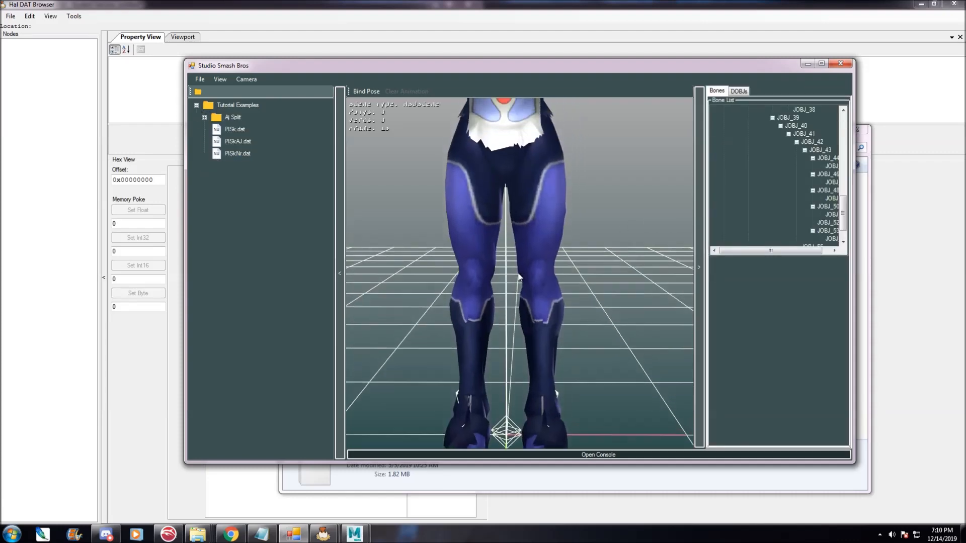
{"action": "scroll", "coordinate": [540, 219], "scroll_direction": "down", "scroll_amount": 5}
{"action": "scroll", "coordinate": [540, 219], "scroll_direction": "down", "scroll_amount": 3}
{"action": "left_click_drag", "start_coordinate": [543, 224], "coordinate": [550, 292]}
{"action": "right_click_drag", "start_coordinate": [550, 293], "coordinate": [534, 230]}
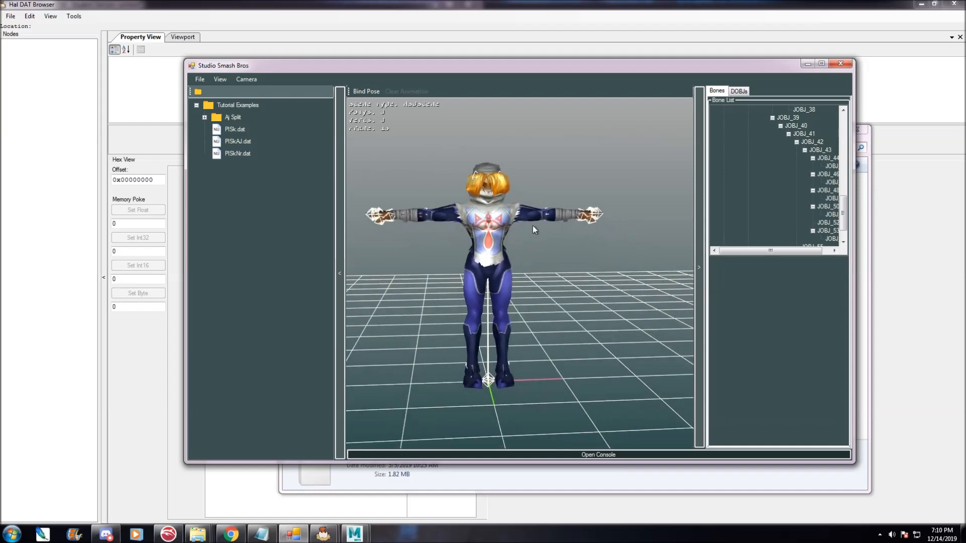
{"action": "scroll", "coordinate": [532, 235], "scroll_direction": "up", "scroll_amount": 3}
{"action": "left_click_drag", "start_coordinate": [474, 263], "coordinate": [445, 275]}
{"action": "right_click_drag", "start_coordinate": [445, 276], "coordinate": [489, 266]}
{"action": "scroll", "coordinate": [484, 273], "scroll_direction": "down", "scroll_amount": 2}
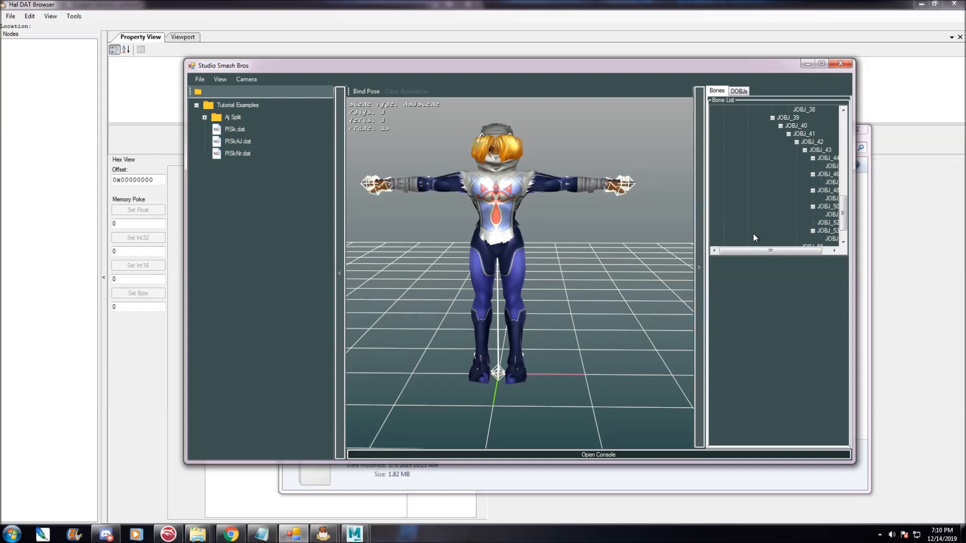
Open the console and expand the Aj Split folder of exported animations.
{"action": "left_click", "coordinate": [590, 455]}
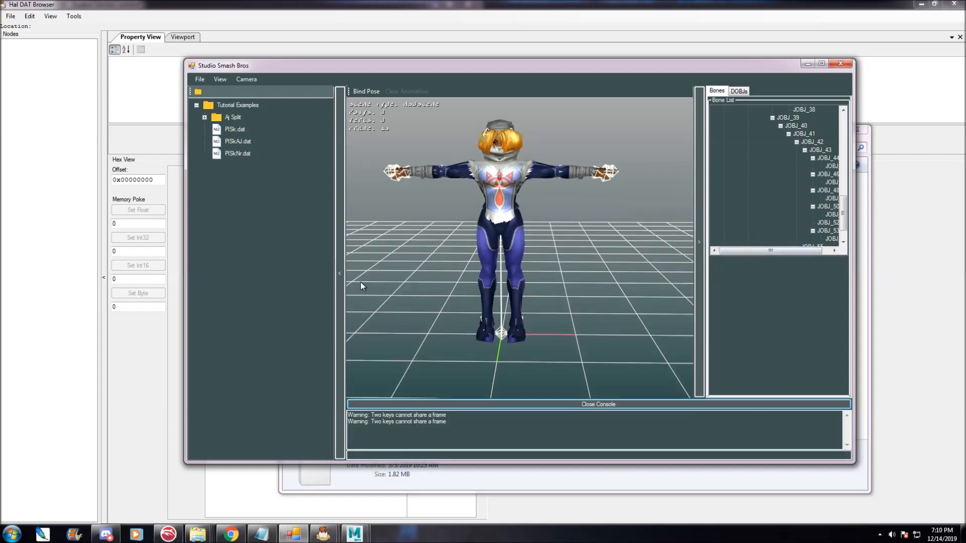
{"action": "left_click", "coordinate": [205, 118]}
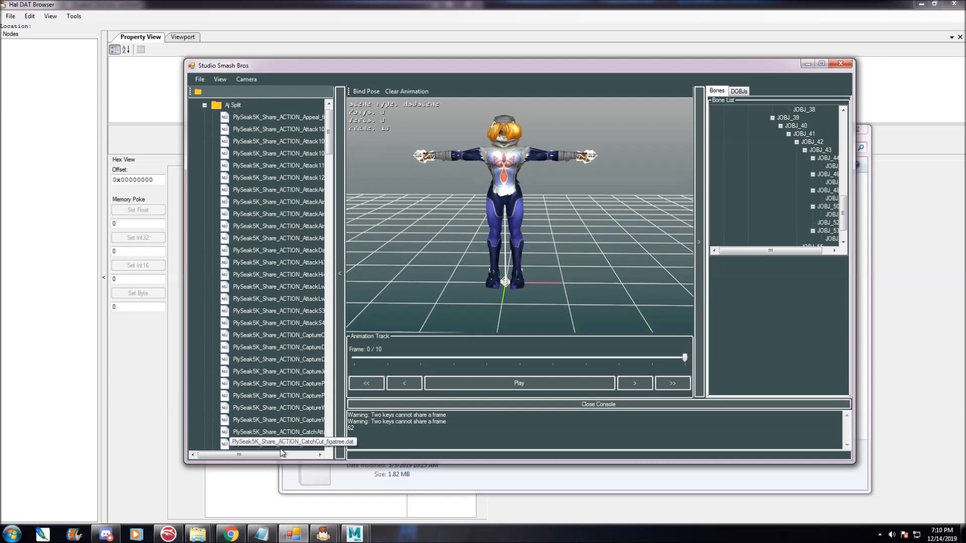
{"action": "left_click_drag", "start_coordinate": [261, 455], "coordinate": [286, 455]}
Play the PlySeak5K_Share_ACTION_AttackS4_figatree.dat animation on the model.
{"action": "left_click", "coordinate": [302, 327]}
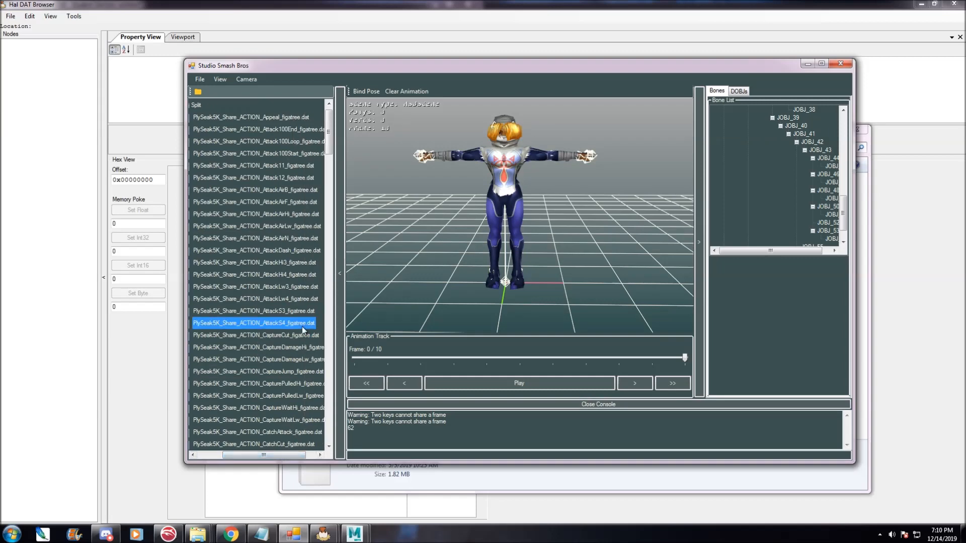
{"action": "left_click", "coordinate": [469, 381]}
{"action": "left_click_drag", "start_coordinate": [355, 308], "coordinate": [562, 251]}
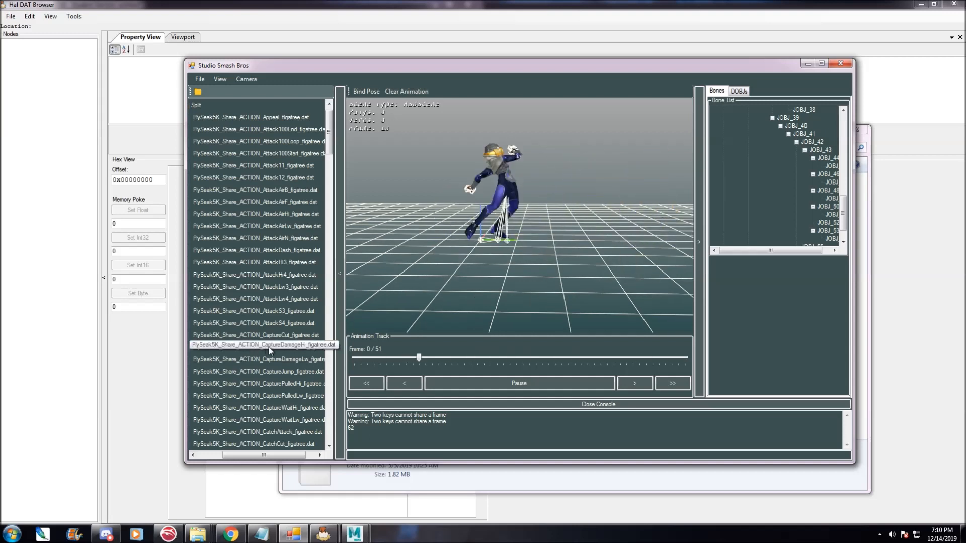
Preview the AttackDash, AttackAirN, AttackAirHi and AttackAirF animations, ending with playback paused.
{"action": "left_click", "coordinate": [270, 250]}
{"action": "left_click", "coordinate": [272, 238]}
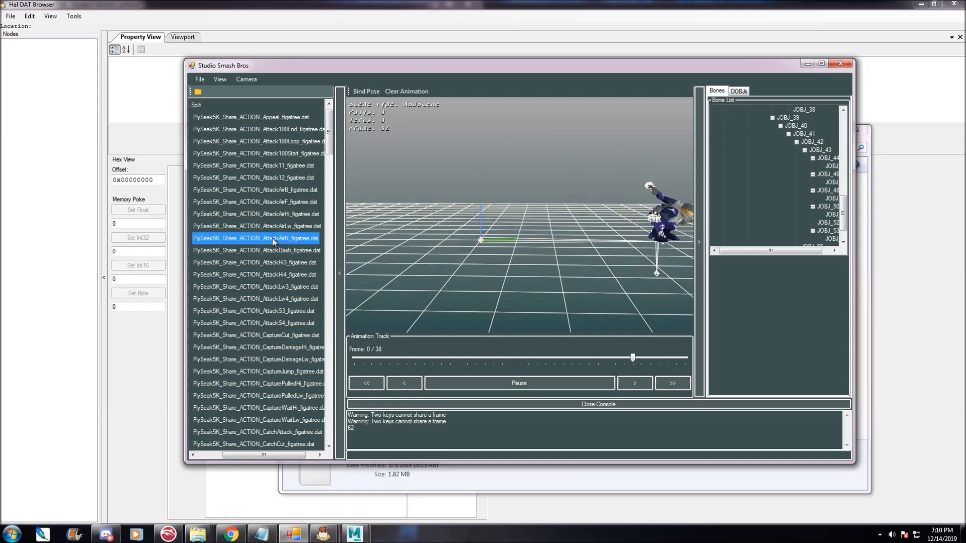
{"action": "left_click", "coordinate": [268, 216]}
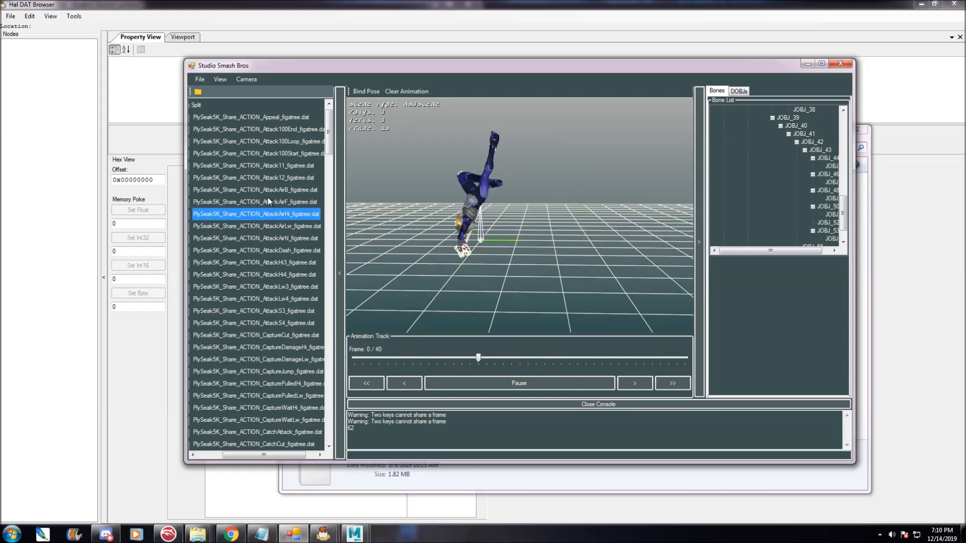
{"action": "left_click", "coordinate": [267, 201]}
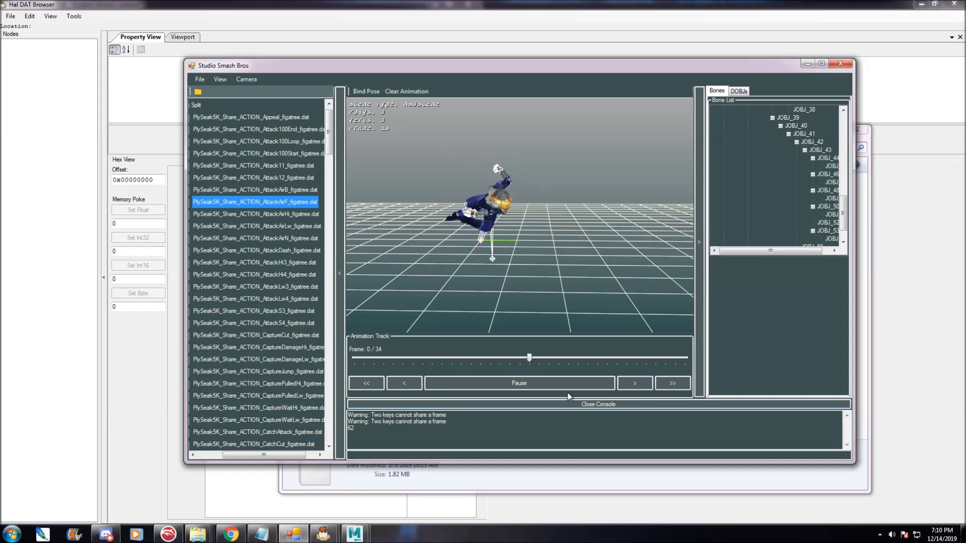
{"action": "left_click_drag", "start_coordinate": [457, 276], "coordinate": [473, 299]}
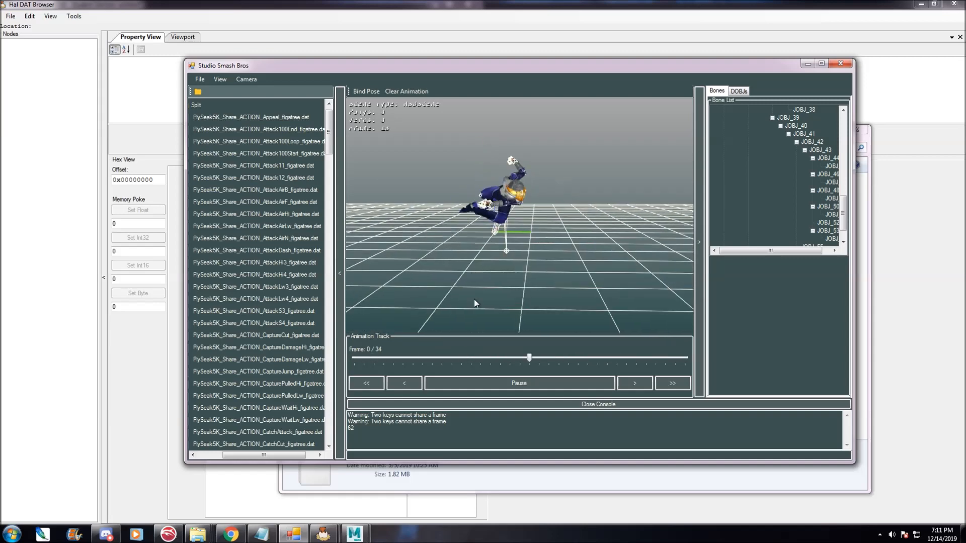
{"action": "left_click", "coordinate": [475, 385]}
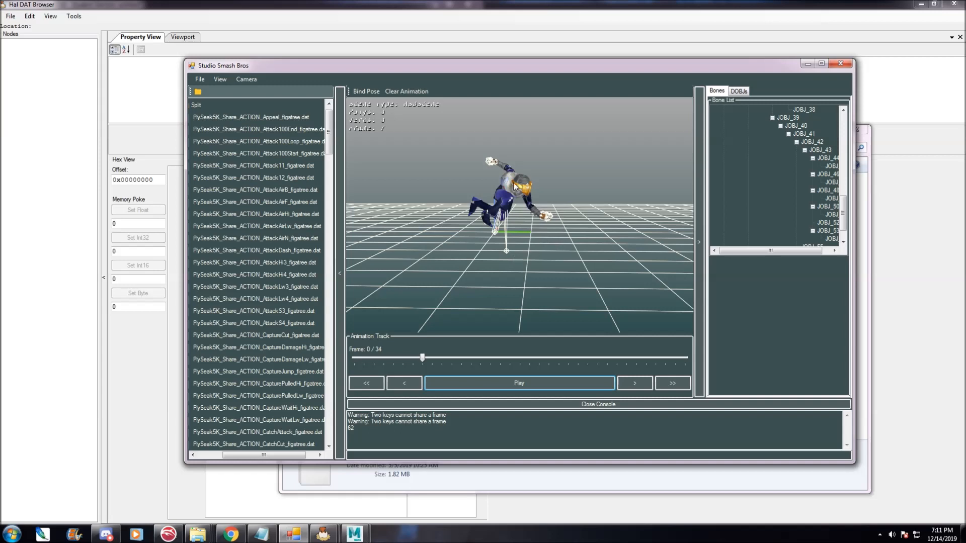
Browse the model's DOBJ list, selecting entries from DOBJ_62 upward.
{"action": "left_click", "coordinate": [739, 91]}
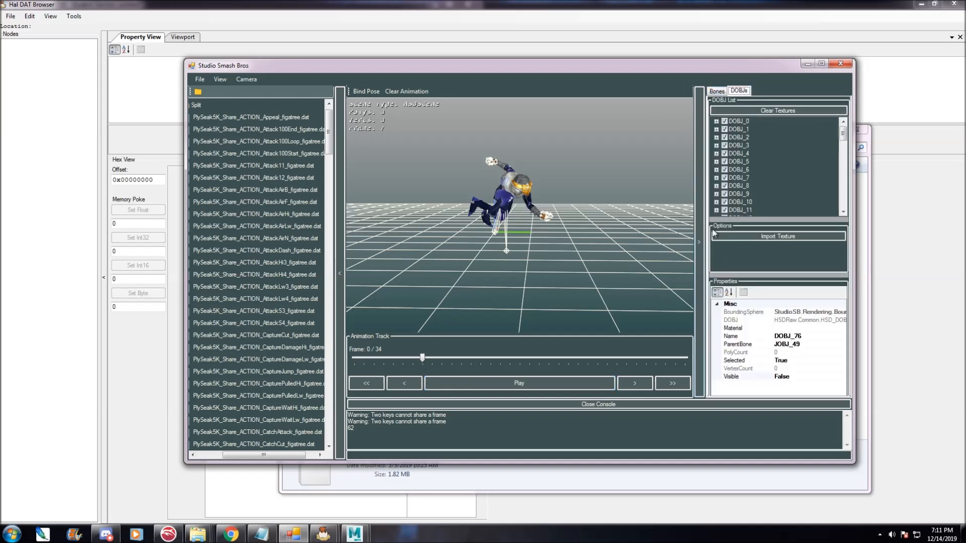
{"action": "left_click_drag", "start_coordinate": [843, 137], "coordinate": [844, 201]}
{"action": "left_click", "coordinate": [739, 210]}
{"action": "scroll", "coordinate": [556, 216], "scroll_direction": "up", "scroll_amount": 10}
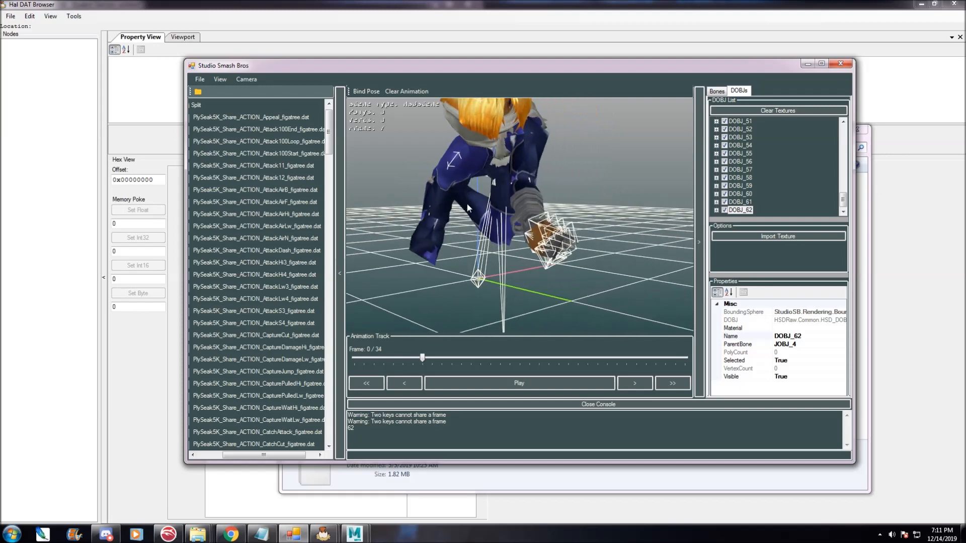
{"action": "scroll", "coordinate": [467, 205], "scroll_direction": "down", "scroll_amount": 3}
{"action": "left_click_drag", "start_coordinate": [468, 205], "coordinate": [654, 205]}
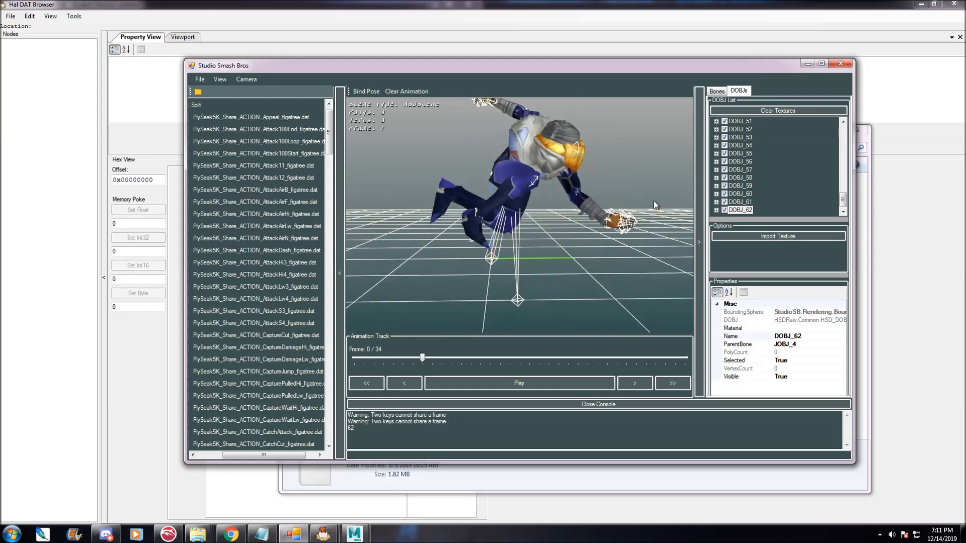
{"action": "left_click", "coordinate": [739, 211]}
{"action": "key", "text": "Up"}
{"action": "key", "text": "Up"}
{"action": "key", "text": "Up"}
{"action": "key", "text": "Up"}
{"action": "left_click_drag", "start_coordinate": [512, 221], "coordinate": [590, 201]}
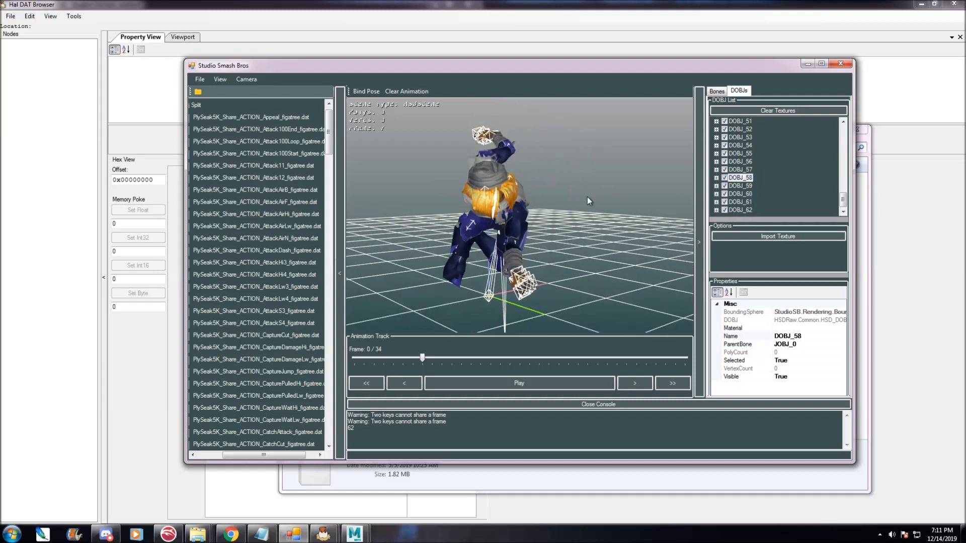
Toggle the visibility of the DOBJ_55, DOBJ_52 and DOBJ_51 mesh objects.
{"action": "left_click", "coordinate": [734, 177]}
{"action": "key", "text": "Up"}
{"action": "key", "text": "Up"}
{"action": "key", "text": "Up"}
{"action": "key", "text": "Up"}
{"action": "key", "text": "Down"}
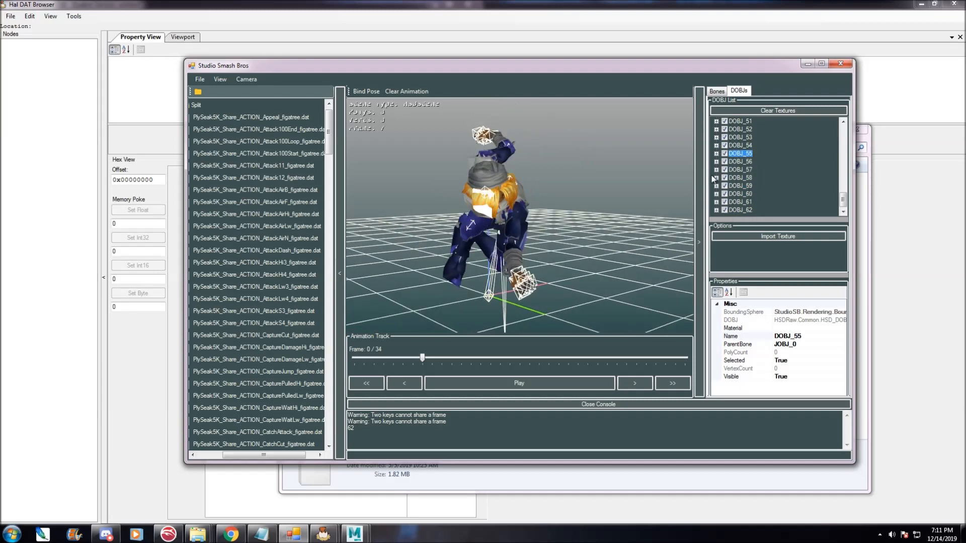
{"action": "left_click", "coordinate": [724, 154]}
{"action": "left_click", "coordinate": [724, 154]}
{"action": "left_click", "coordinate": [725, 154]}
{"action": "key", "text": "Up"}
{"action": "key", "text": "Up"}
{"action": "key", "text": "Up"}
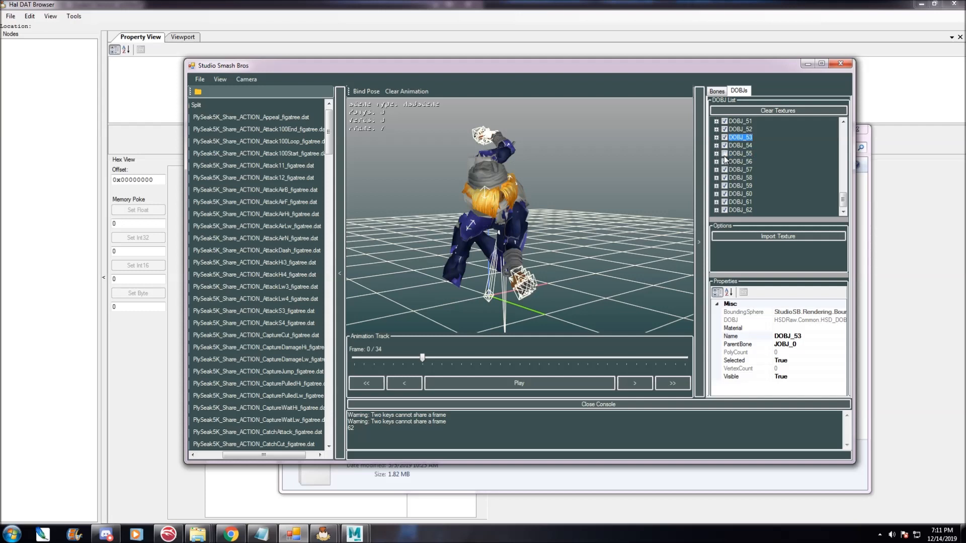
{"action": "left_click", "coordinate": [724, 130]}
{"action": "key", "text": "Up"}
{"action": "left_click_drag", "start_coordinate": [471, 226], "coordinate": [634, 232]}
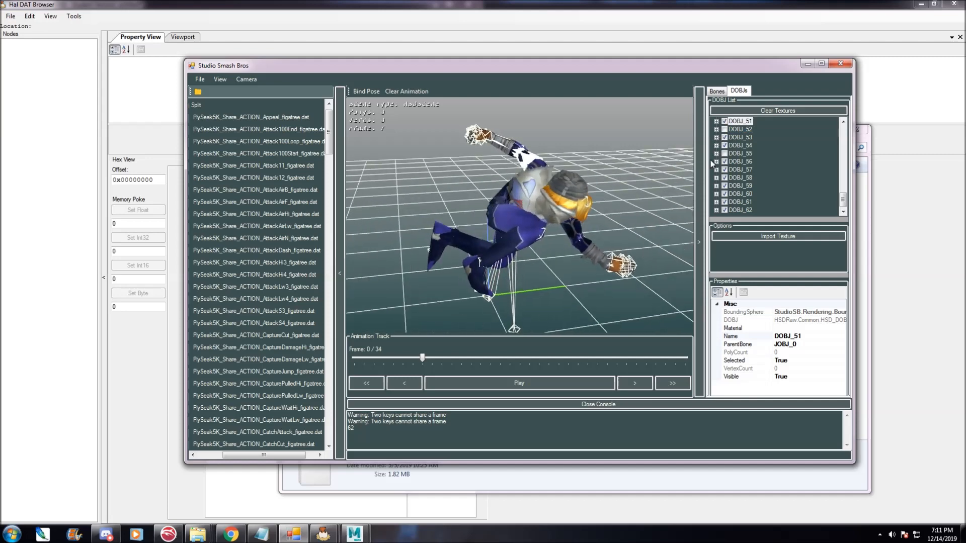
{"action": "left_click", "coordinate": [724, 122]}
{"action": "scroll", "coordinate": [720, 161], "scroll_direction": "up", "scroll_amount": 1}
{"action": "key", "text": "Down"}
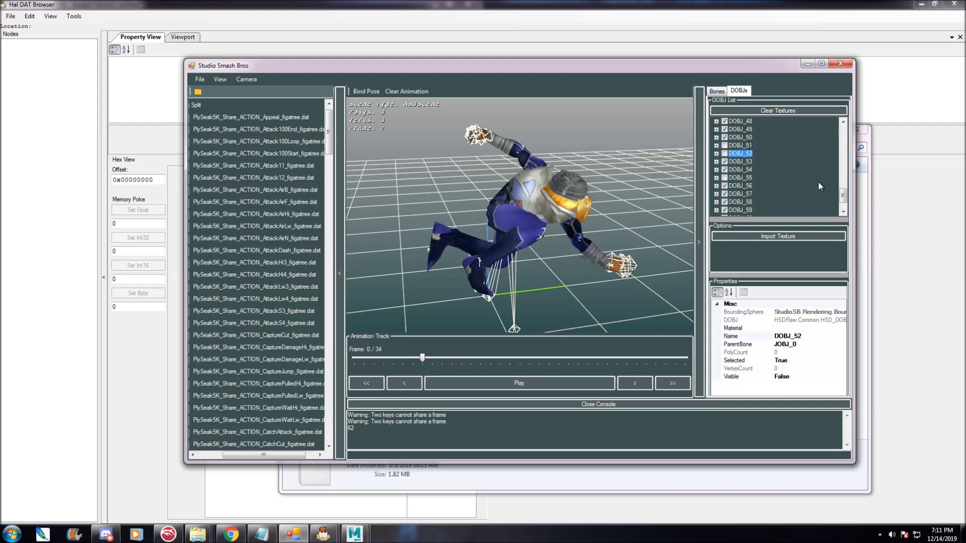
Clear the workspace.
{"action": "left_click", "coordinate": [199, 79]}
{"action": "mouse_move", "coordinate": [216, 90]}
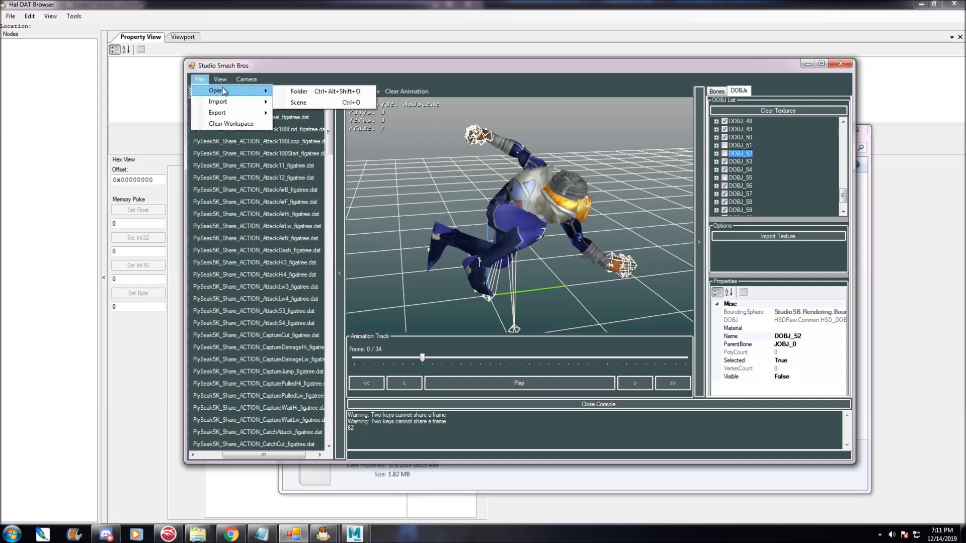
{"action": "left_click", "coordinate": [230, 124]}
{"action": "left_click", "coordinate": [459, 302]}
Open the DATs folder of the NEW and IMPROVED Animation Pack as the workspace folder.
{"action": "left_click", "coordinate": [200, 79]}
{"action": "mouse_move", "coordinate": [210, 93]}
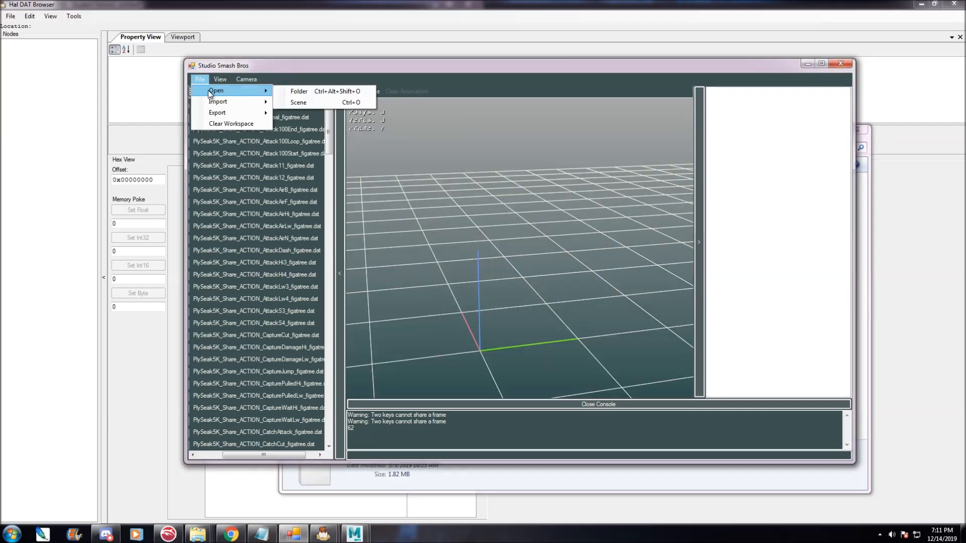
{"action": "left_click", "coordinate": [298, 91]}
{"action": "left_click", "coordinate": [140, 95]}
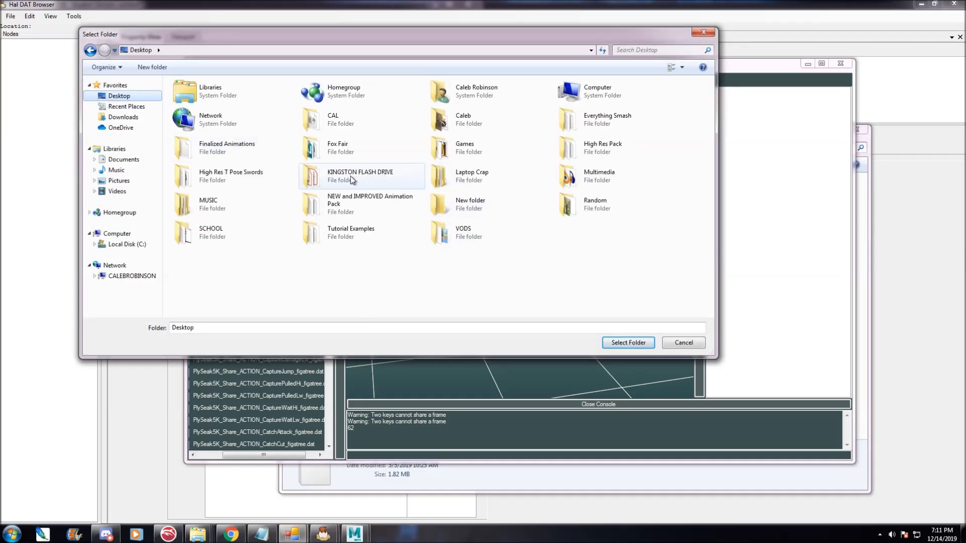
{"action": "double_click", "coordinate": [328, 210]}
{"action": "left_click", "coordinate": [201, 101]}
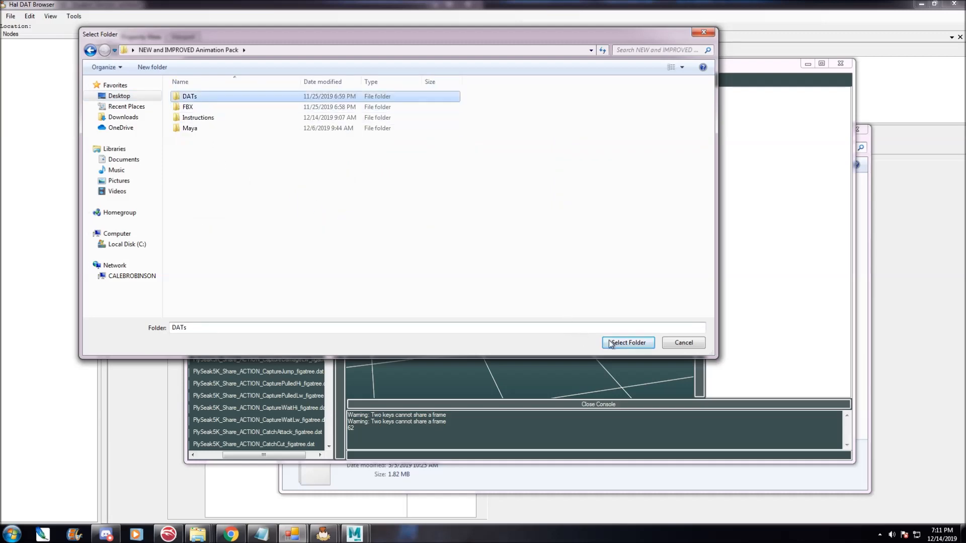
{"action": "left_click", "coordinate": [608, 343]}
{"action": "left_click", "coordinate": [196, 105]}
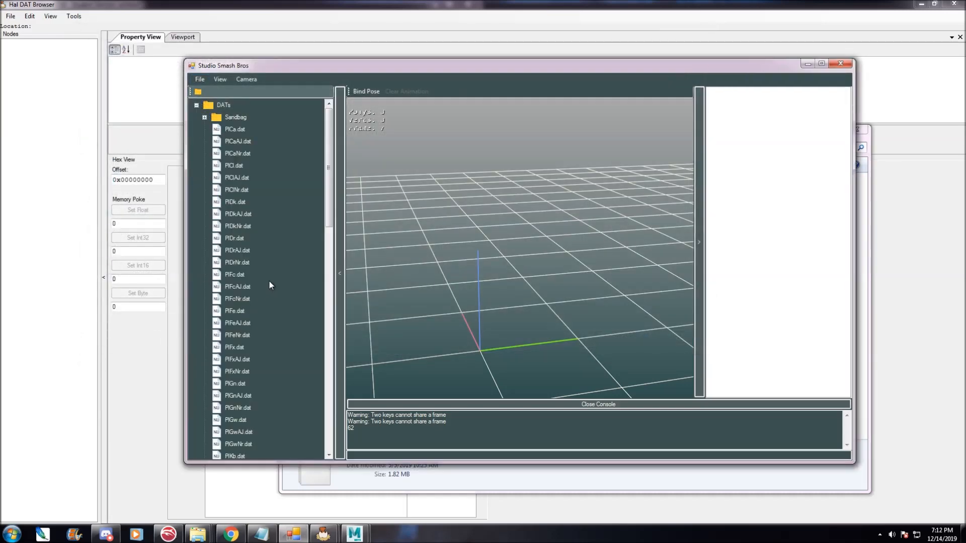
{"action": "scroll", "coordinate": [250, 352], "scroll_direction": "down", "scroll_amount": 2}
{"action": "left_click", "coordinate": [246, 385]}
{"action": "left_click", "coordinate": [241, 408]}
{"action": "left_click_drag", "start_coordinate": [571, 285], "coordinate": [552, 307]}
{"action": "scroll", "coordinate": [552, 308], "scroll_direction": "down", "scroll_amount": 5}
{"action": "scroll", "coordinate": [524, 304], "scroll_direction": "down", "scroll_amount": 4}
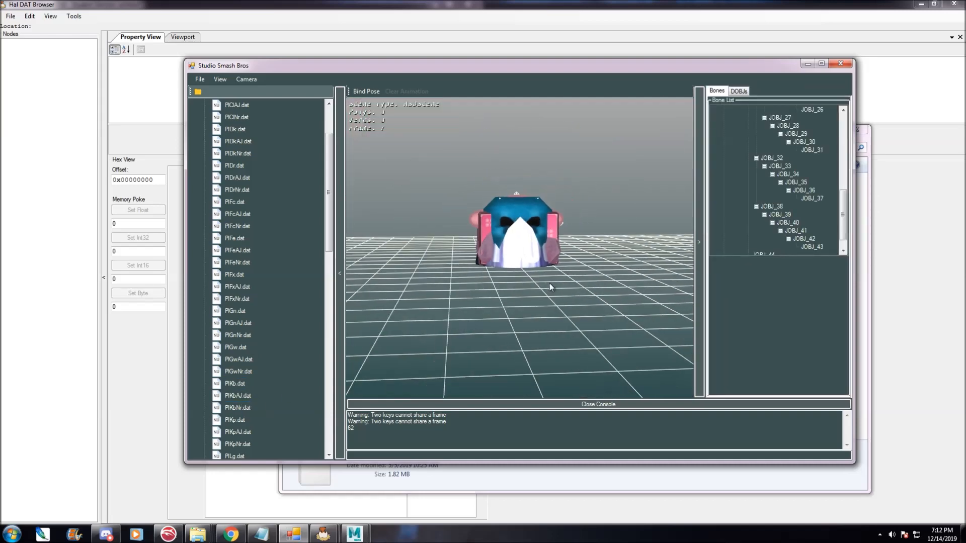
{"action": "left_click", "coordinate": [739, 91]}
{"action": "scroll", "coordinate": [848, 140], "scroll_direction": "down", "scroll_amount": 10}
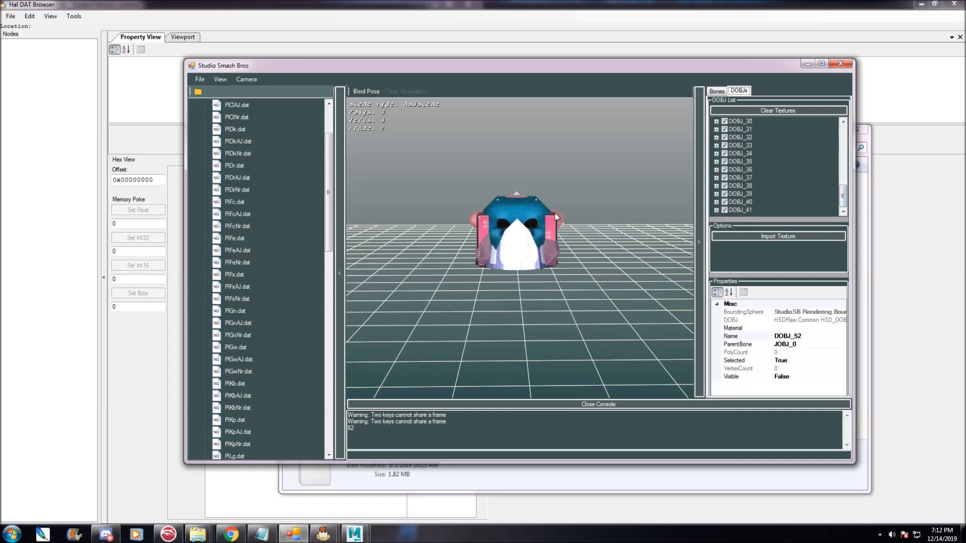
{"action": "key", "text": "Up"}
{"action": "key", "text": "Up"}
{"action": "key", "text": "Up"}
{"action": "key", "text": "Up"}
{"action": "key", "text": "Up"}
{"action": "key", "text": "Up"}
{"action": "key", "text": "Up"}
{"action": "key", "text": "Up"}
{"action": "key", "text": "Up"}
{"action": "key", "text": "Up"}
{"action": "key", "text": "Up"}
{"action": "key", "text": "Up"}
{"action": "key", "text": "Up"}
{"action": "key", "text": "Up"}
{"action": "key", "text": "Up"}
{"action": "key", "text": "Up"}
{"action": "key", "text": "Up"}
{"action": "key", "text": "Up"}
{"action": "key", "text": "Up"}
{"action": "key", "text": "Up"}
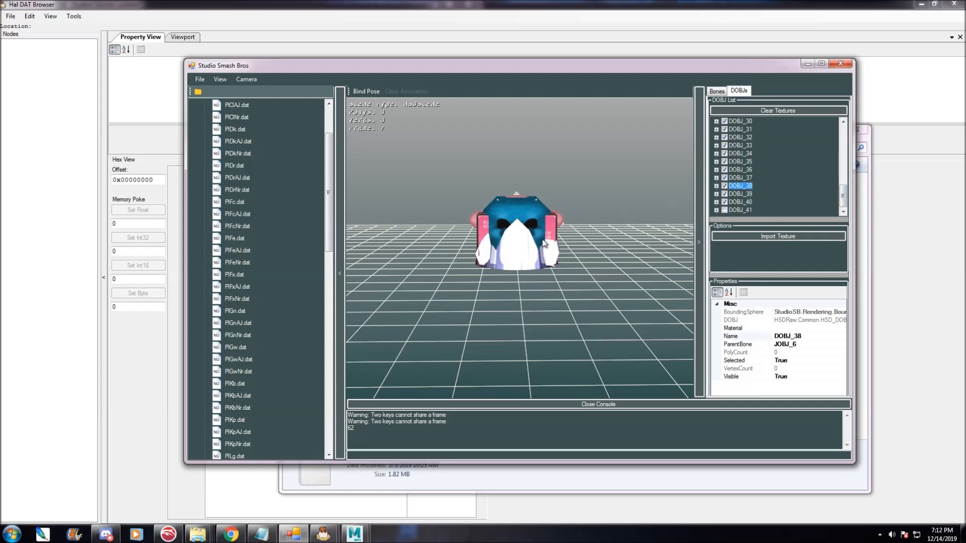
{"action": "left_click_drag", "start_coordinate": [468, 283], "coordinate": [613, 275]}
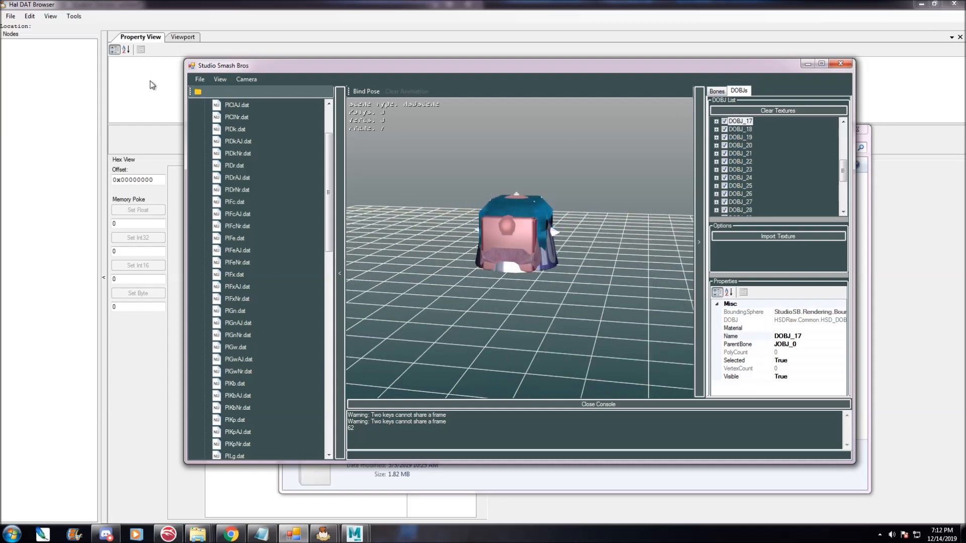
Clear the workspace of the loaded model.
{"action": "left_click", "coordinate": [199, 79]}
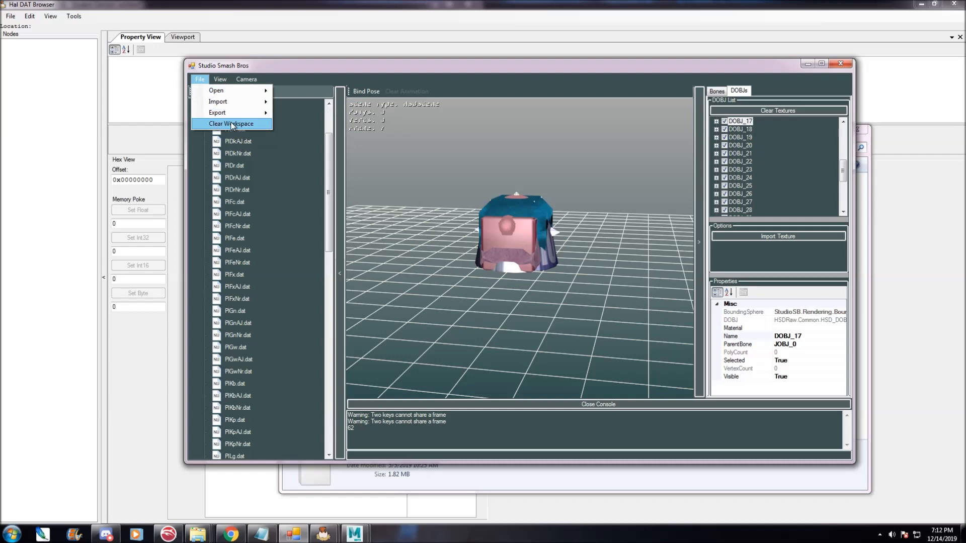
{"action": "left_click", "coordinate": [231, 125]}
{"action": "key", "text": "Return"}
Open the Tutorial Examples folder on the Desktop as the workspace folder.
{"action": "left_click", "coordinate": [204, 79]}
{"action": "mouse_move", "coordinate": [221, 103]}
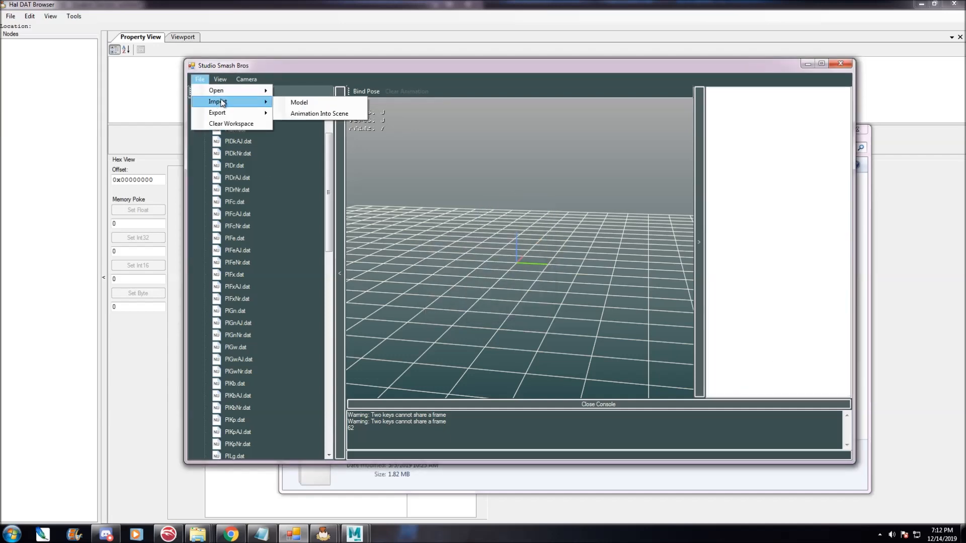
{"action": "left_click", "coordinate": [310, 92]}
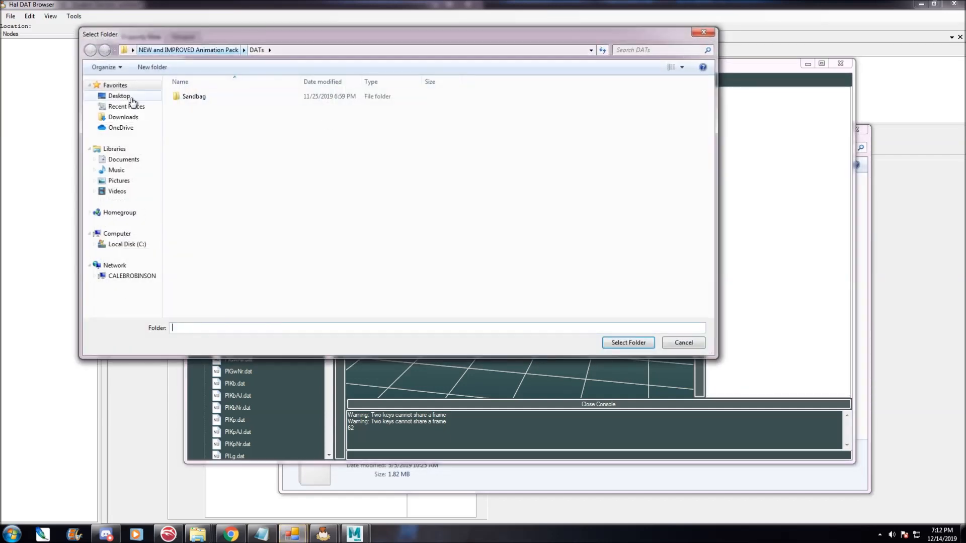
{"action": "left_click", "coordinate": [132, 100]}
{"action": "left_click", "coordinate": [361, 231]}
{"action": "left_click", "coordinate": [370, 231]}
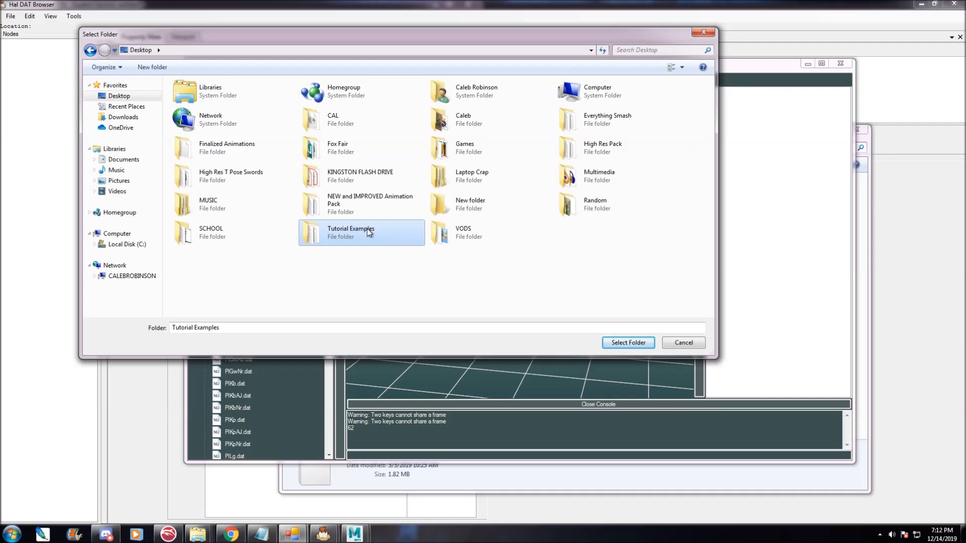
{"action": "left_click", "coordinate": [629, 343]}
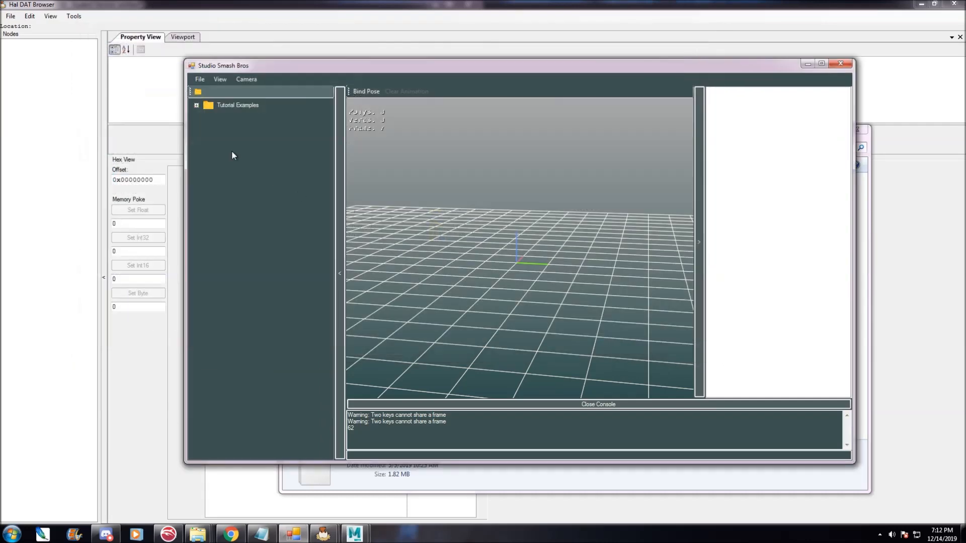
Expand Tutorial Examples and load the PlSkNr.dat Sheik model into the viewport.
{"action": "left_click", "coordinate": [196, 105]}
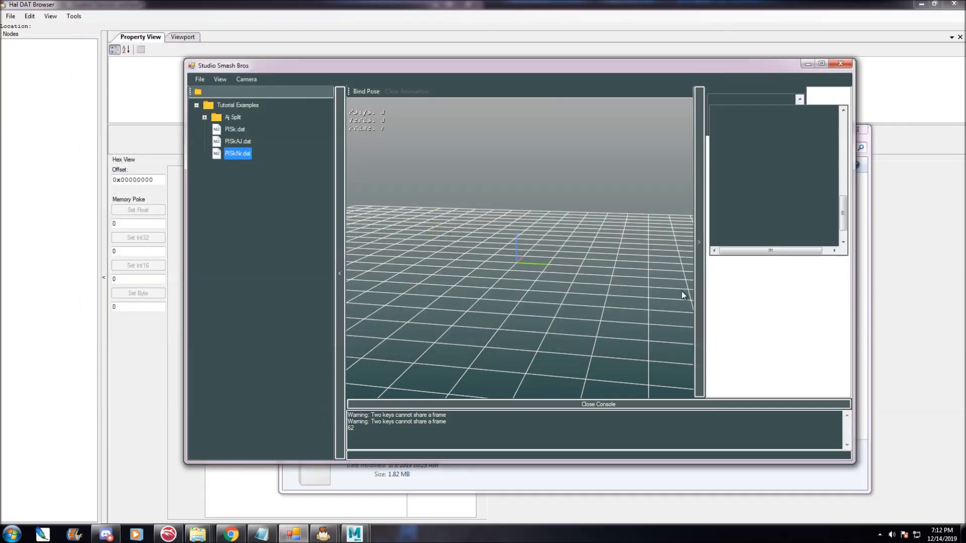
{"action": "left_click_drag", "start_coordinate": [682, 295], "coordinate": [608, 225]}
{"action": "right_click_drag", "start_coordinate": [608, 225], "coordinate": [607, 270]}
{"action": "scroll", "coordinate": [536, 240], "scroll_direction": "down", "scroll_amount": 5}
{"action": "left_click_drag", "start_coordinate": [535, 235], "coordinate": [494, 250]}
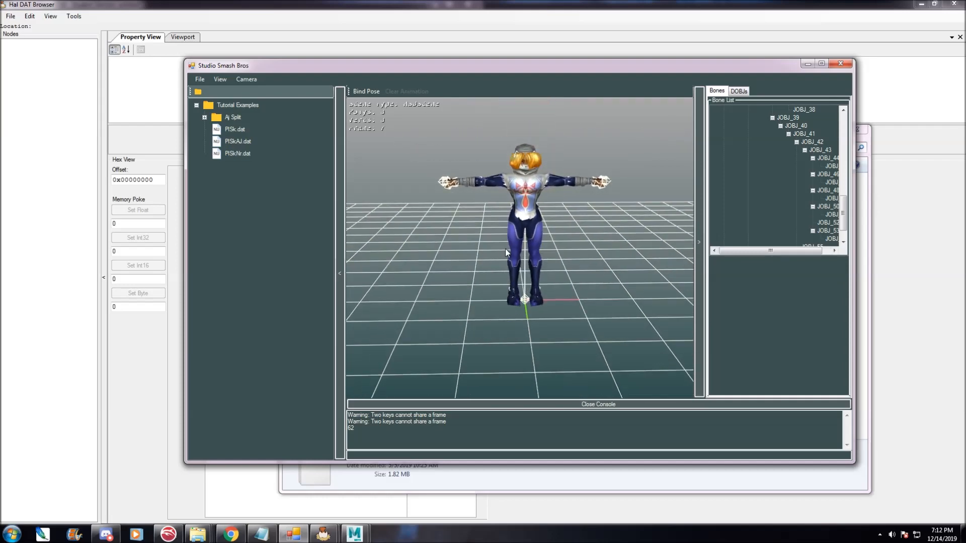
{"action": "mouse_move", "coordinate": [505, 249]}
{"action": "left_mouse_down"}
{"action": "mouse_move", "coordinate": [440, 207]}
{"action": "mouse_move", "coordinate": [493, 206]}
{"action": "mouse_move", "coordinate": [484, 182]}
{"action": "mouse_move", "coordinate": [492, 236]}
{"action": "left_mouse_up"}
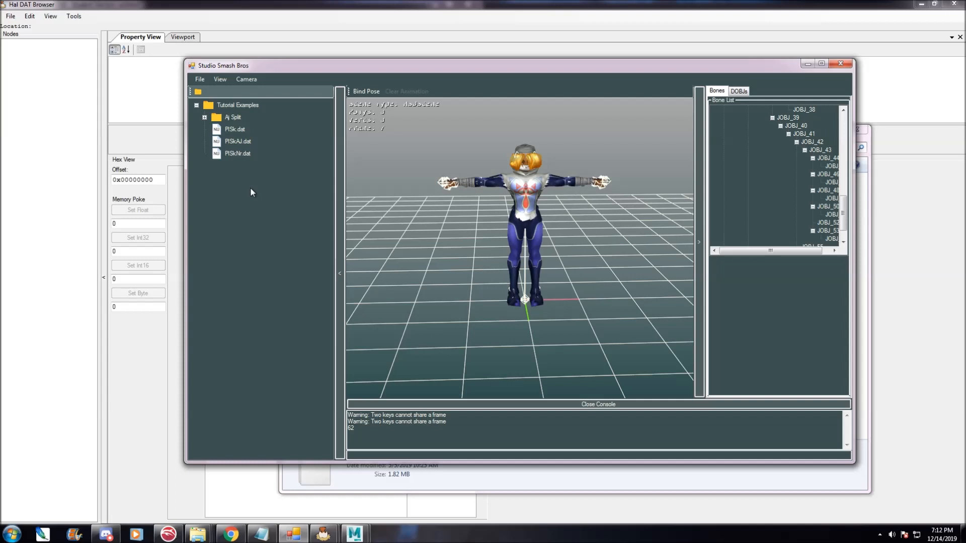
Expand the Aj Split folder and load the PlySeak5K_Share_ACTION_Wait_figatree.dat animation onto the model.
{"action": "left_click", "coordinate": [204, 118]}
{"action": "left_click_drag", "start_coordinate": [242, 457], "coordinate": [281, 457]}
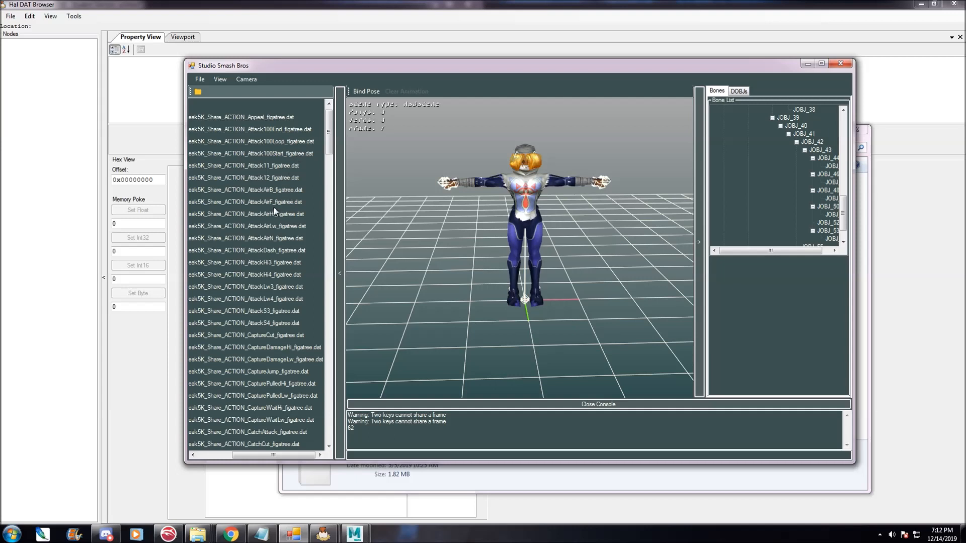
{"action": "left_click_drag", "start_coordinate": [331, 129], "coordinate": [324, 445]}
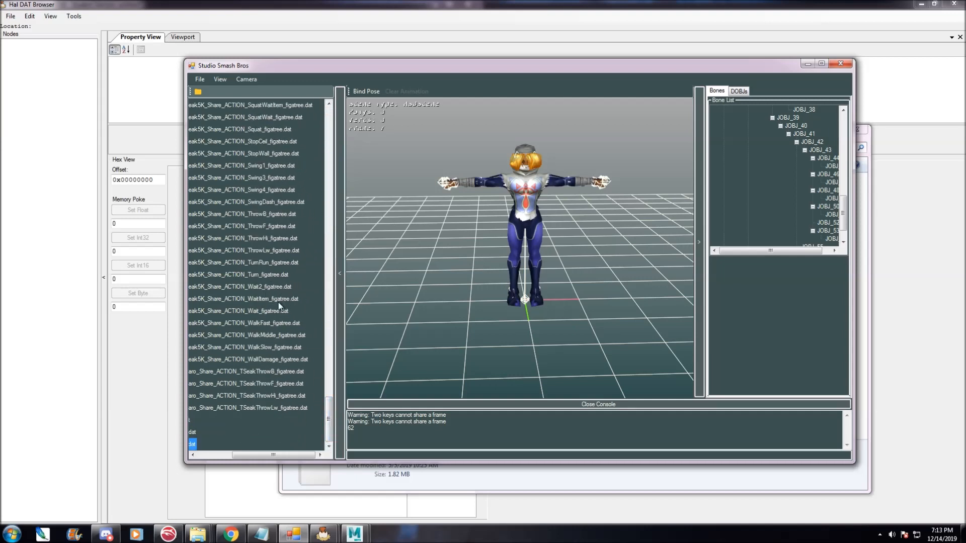
{"action": "double_click", "coordinate": [258, 310]}
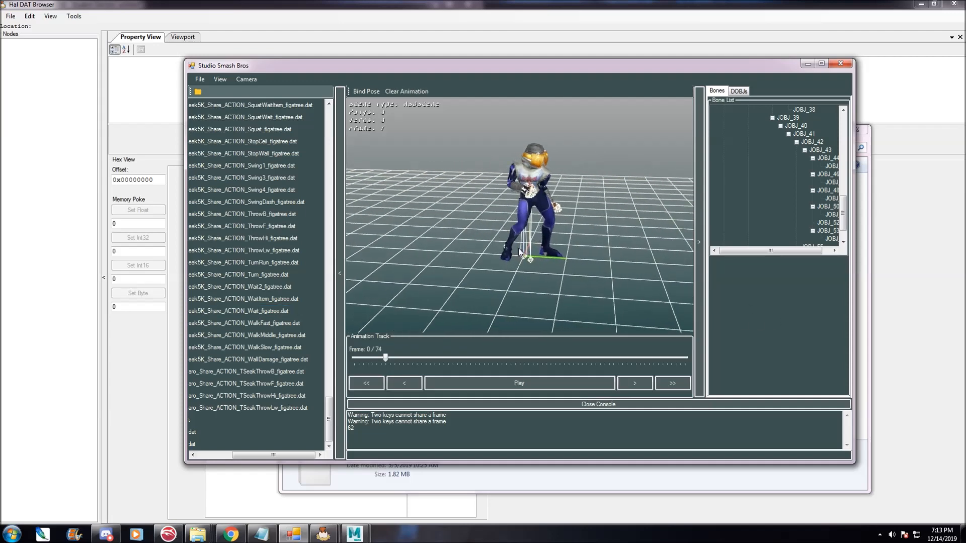
Export the loaded animation to the Tutorial Examples folder as Wait.anim, accepting the default export settings.
{"action": "mouse_move", "coordinate": [524, 285]}
{"action": "left_mouse_down"}
{"action": "mouse_move", "coordinate": [523, 253]}
{"action": "mouse_move", "coordinate": [581, 225]}
{"action": "mouse_move", "coordinate": [511, 254]}
{"action": "mouse_move", "coordinate": [498, 266]}
{"action": "mouse_move", "coordinate": [510, 273]}
{"action": "left_mouse_up"}
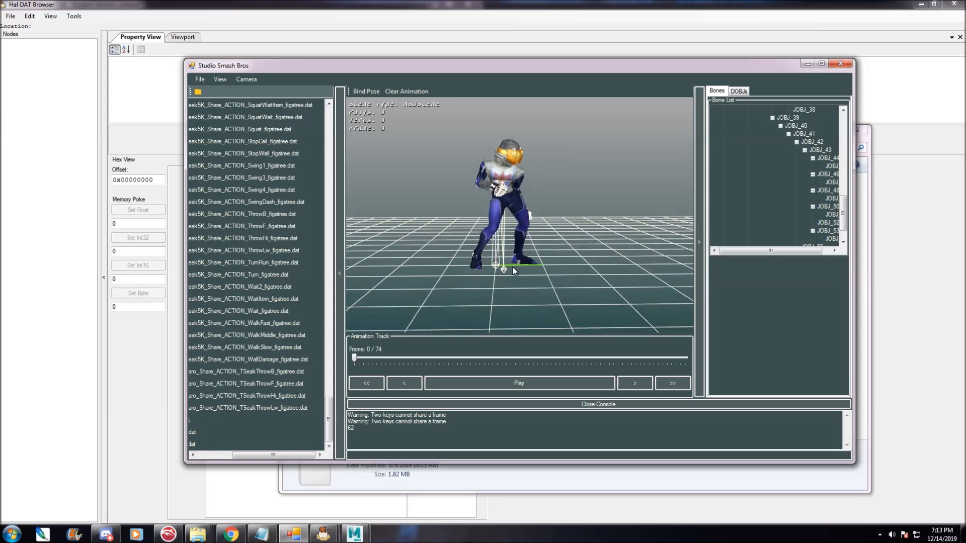
{"action": "left_click", "coordinate": [201, 80]}
{"action": "mouse_move", "coordinate": [218, 112]}
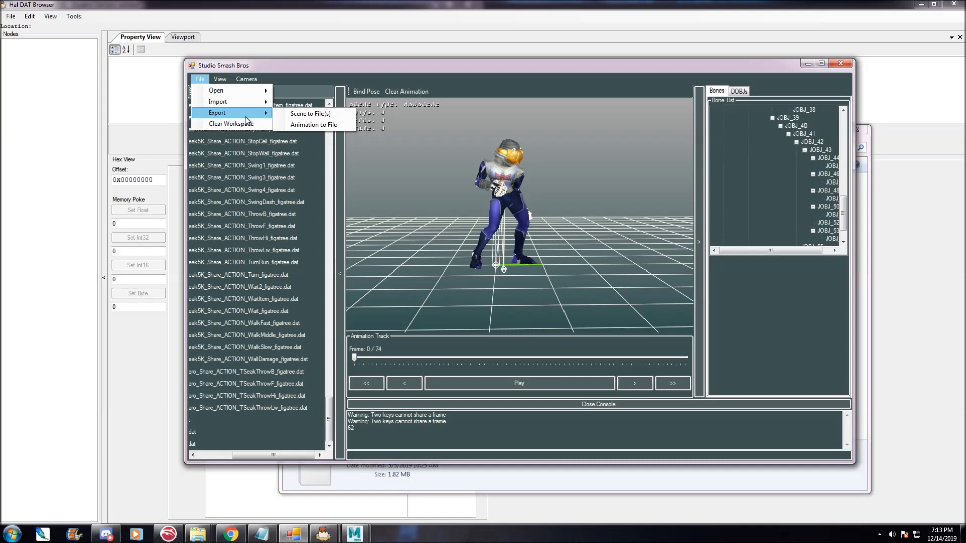
{"action": "left_click", "coordinate": [314, 125]}
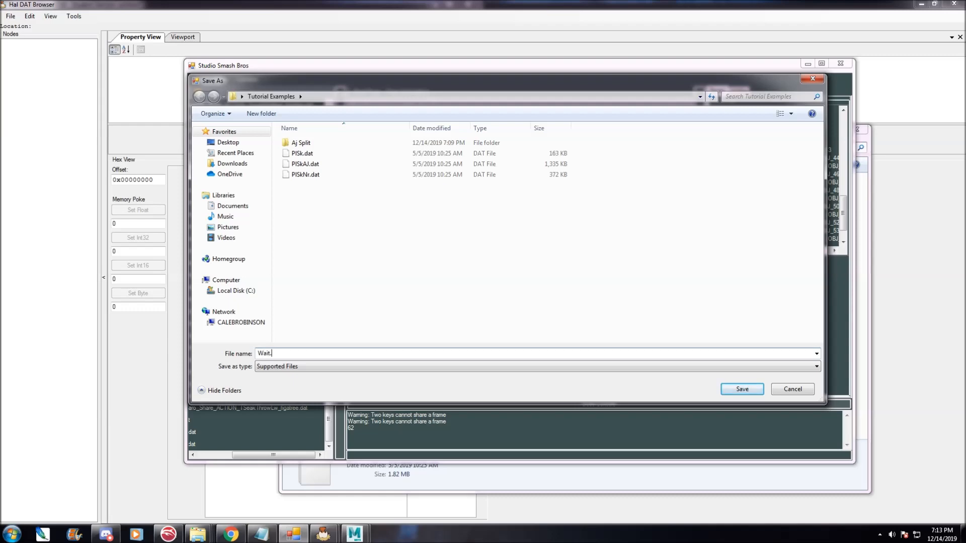
{"action": "type", "text": "Wait.anim"}
{"action": "key", "text": "Return"}
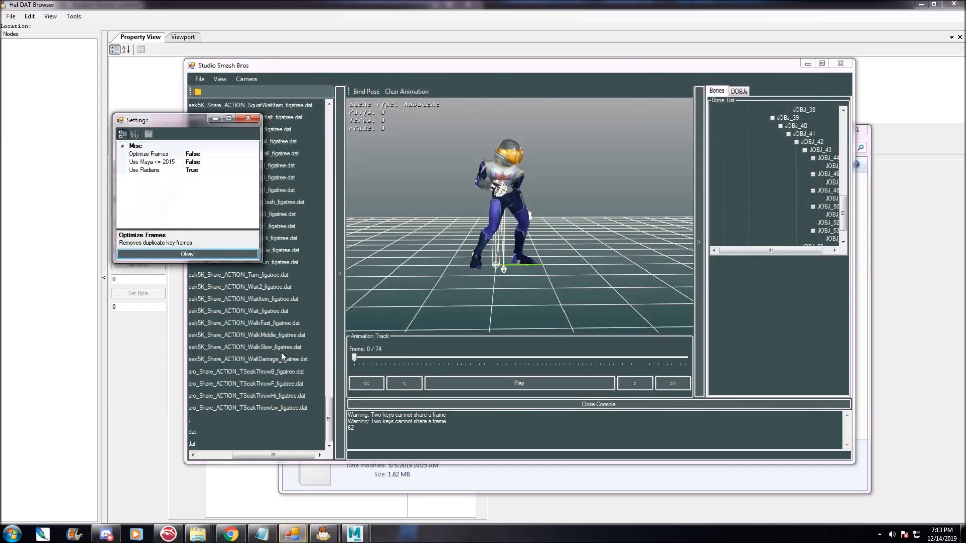
{"action": "left_click_drag", "start_coordinate": [183, 119], "coordinate": [274, 107]}
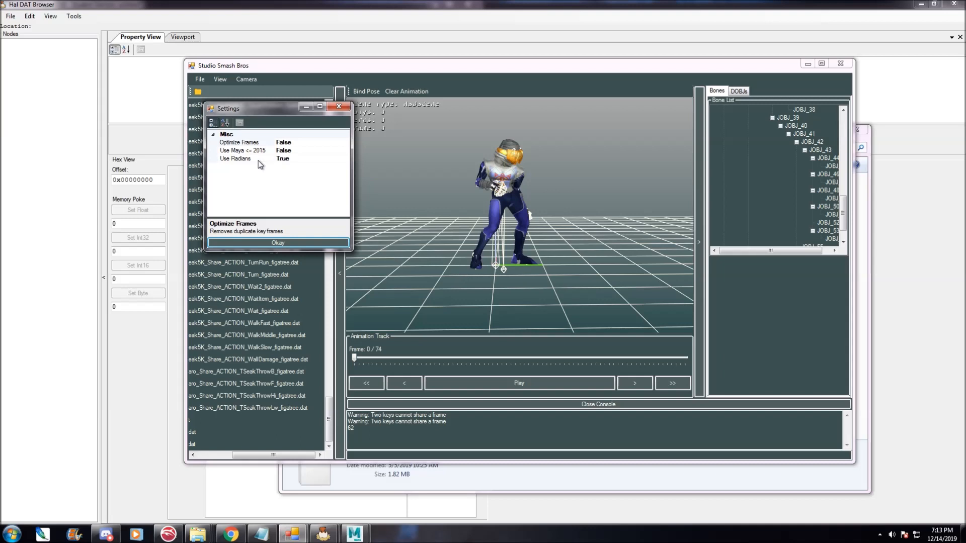
{"action": "left_click", "coordinate": [265, 242]}
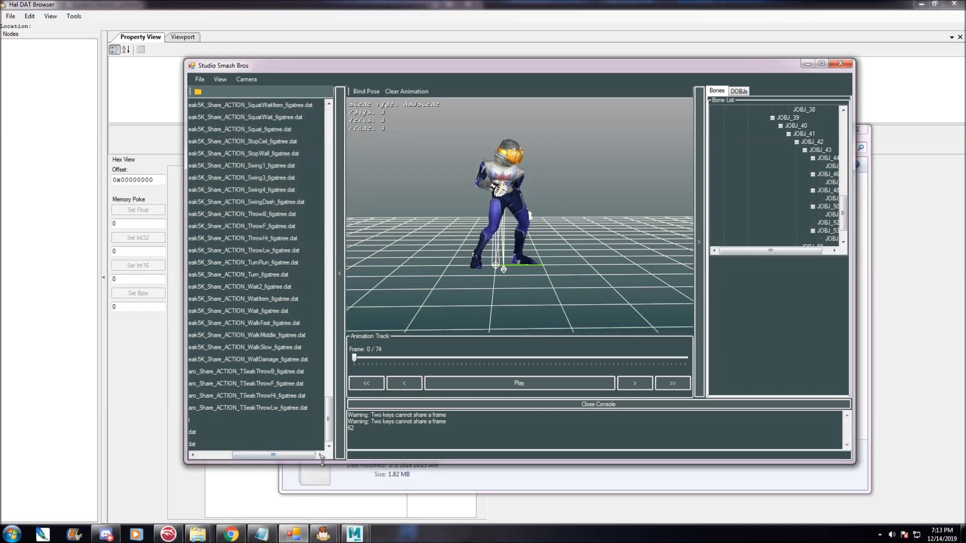
Switch to Maya and open Sheik.mb from the NEW and IMPROVED Animation Pack's Maya folder.
{"action": "mouse_move", "coordinate": [355, 533]}
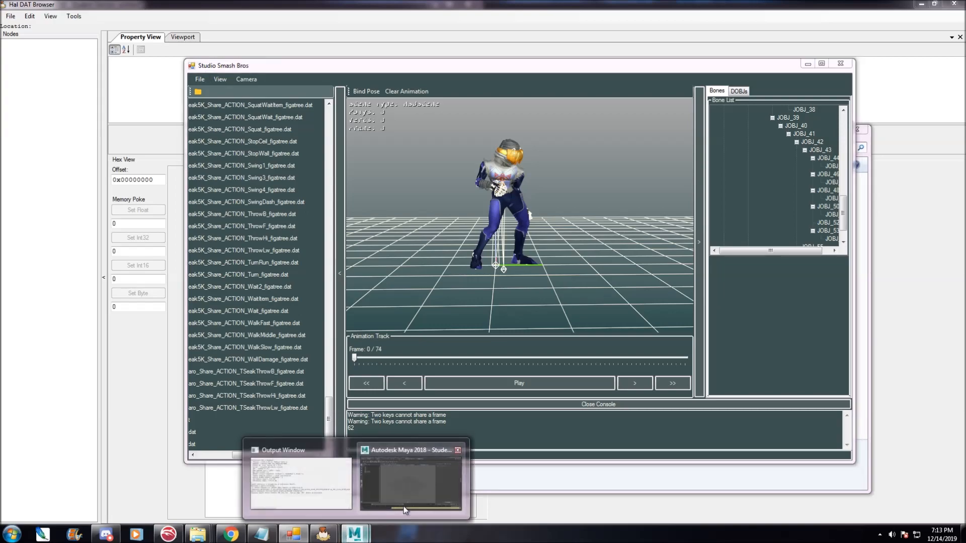
{"action": "left_click", "coordinate": [404, 511]}
{"action": "left_click", "coordinate": [7, 15]}
{"action": "left_click", "coordinate": [69, 72]}
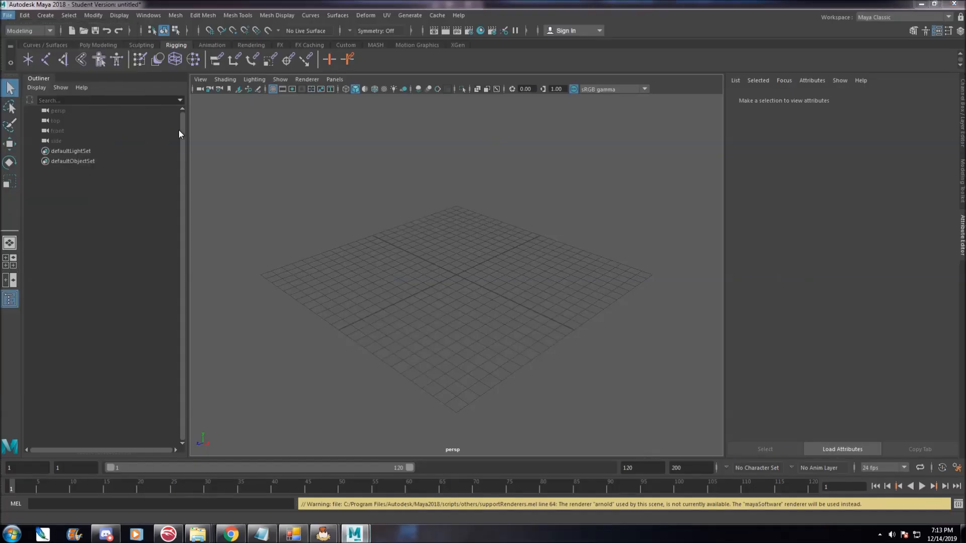
{"action": "left_click", "coordinate": [161, 143]}
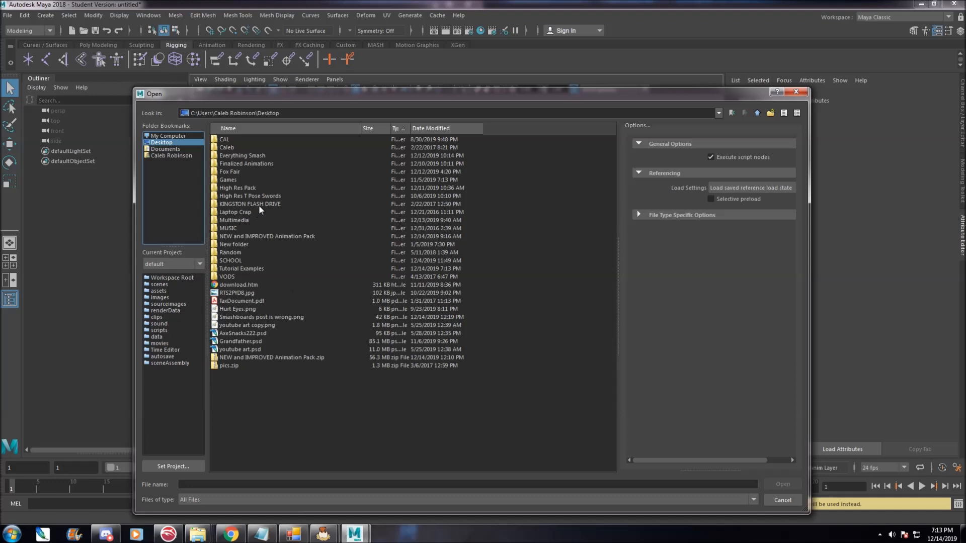
{"action": "double_click", "coordinate": [278, 235]}
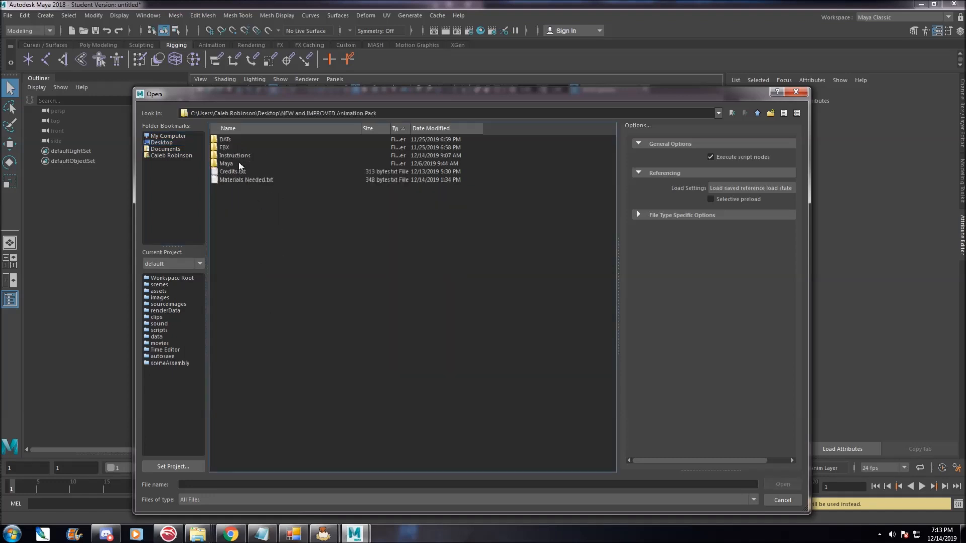
{"action": "double_click", "coordinate": [239, 165]}
{"action": "left_click", "coordinate": [237, 318]}
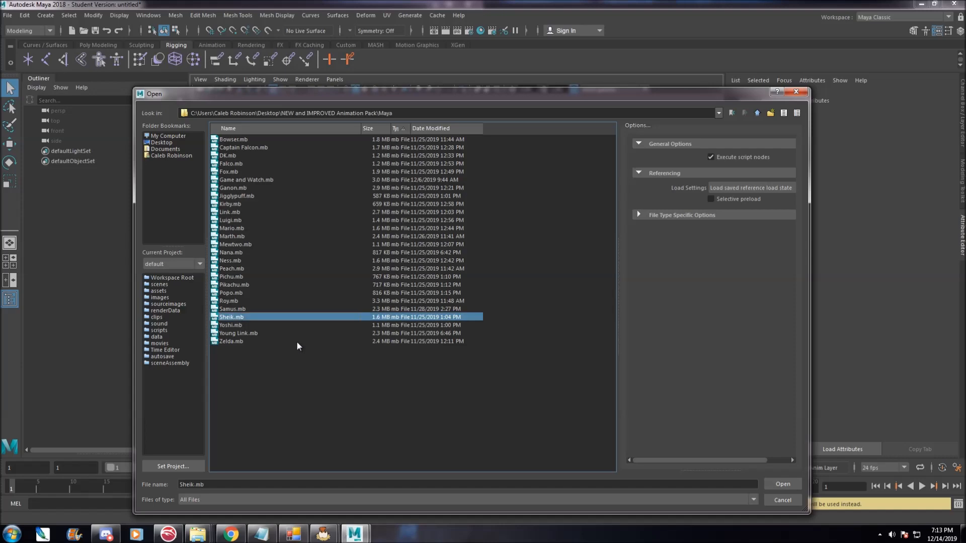
{"action": "left_click", "coordinate": [781, 486]}
{"action": "left_click", "coordinate": [468, 269]}
{"action": "left_click", "coordinate": [459, 274]}
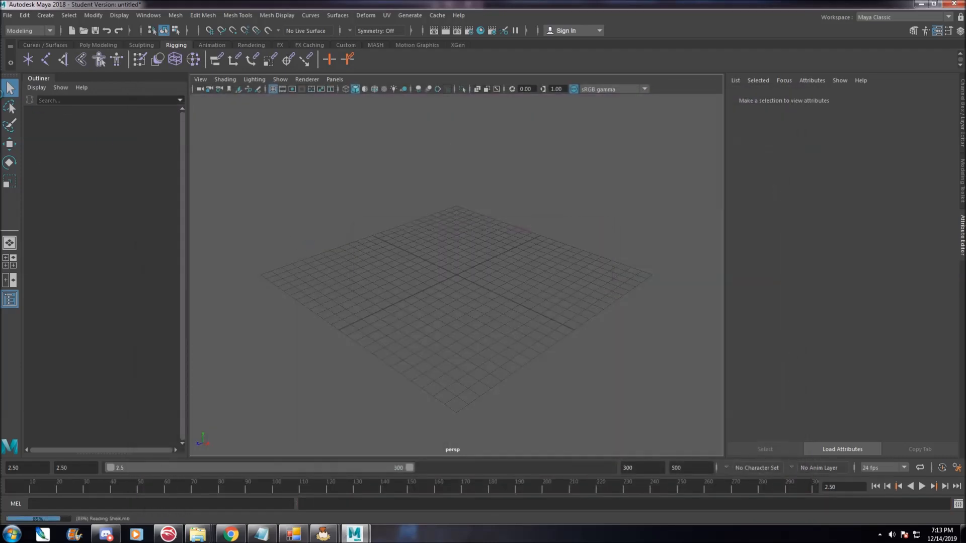
Browse the JOBJ_0 joint hierarchy in the Outliner down to JOBJ_57, then collapse it.
{"action": "left_click", "coordinate": [35, 111], "text": "shift"}
{"action": "left_click", "coordinate": [57, 111]}
{"action": "scroll", "coordinate": [98, 275], "scroll_direction": "down", "scroll_amount": 19}
{"action": "scroll", "coordinate": [75, 232], "scroll_direction": "up", "scroll_amount": 2}
{"action": "left_click", "coordinate": [79, 206], "text": "shift"}
{"action": "scroll", "coordinate": [99, 201], "scroll_direction": "up", "scroll_amount": 15}
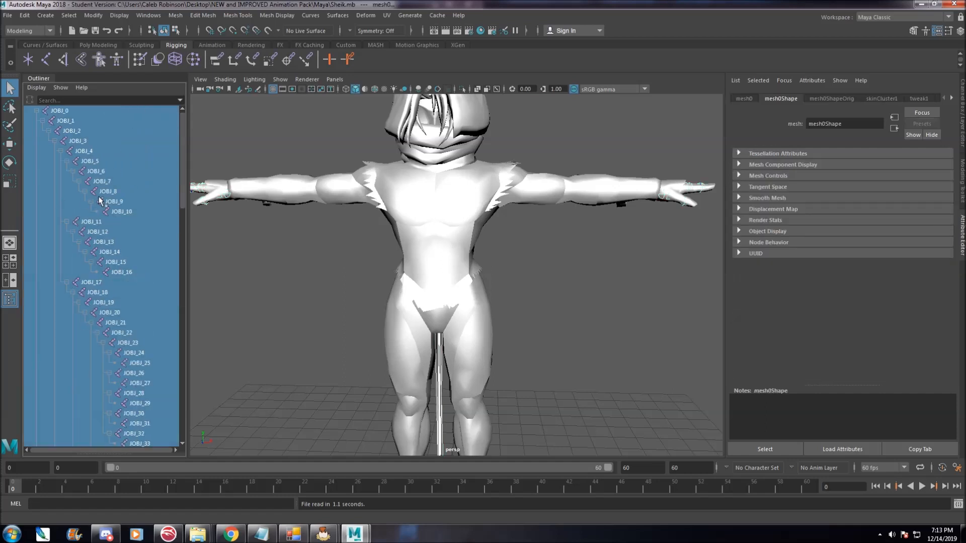
{"action": "left_click", "coordinate": [89, 112]}
{"action": "scroll", "coordinate": [90, 201], "scroll_direction": "down", "scroll_amount": 13}
{"action": "left_click", "coordinate": [81, 282], "text": "shift"}
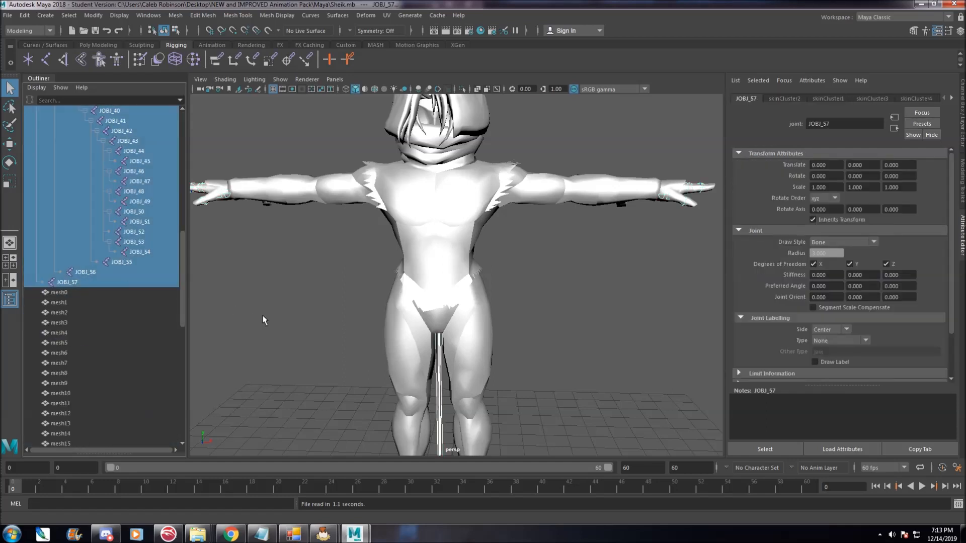
{"action": "key", "text": "f"}
{"action": "scroll", "coordinate": [90, 193], "scroll_direction": "up", "scroll_amount": 13}
{"action": "left_click", "coordinate": [36, 111]}
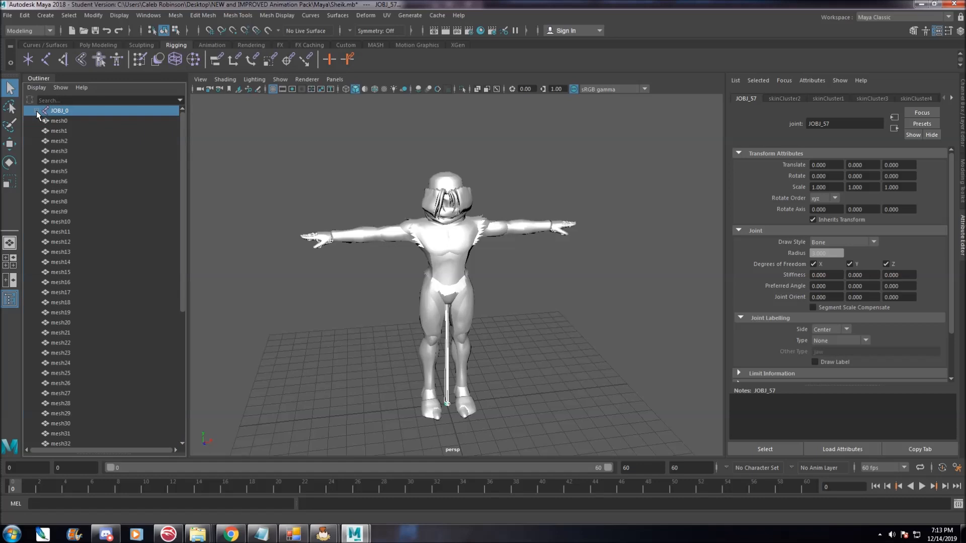
Select the whole JOBJ_0 joint hierarchy and import Wait.anim from the Tutorial Examples folder onto it.
{"action": "left_click", "coordinate": [37, 111]}
{"action": "left_click", "coordinate": [42, 121]}
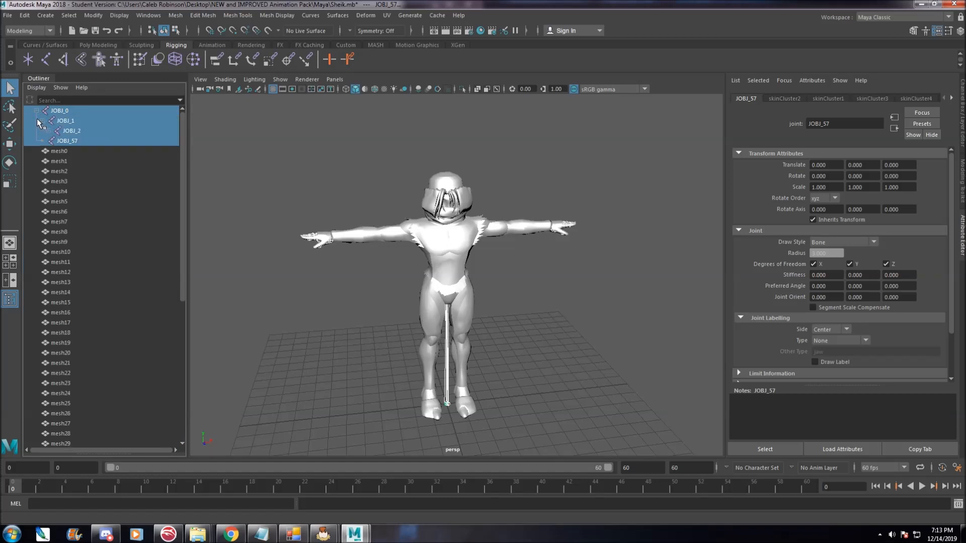
{"action": "left_click", "coordinate": [36, 110]}
{"action": "left_click", "coordinate": [37, 111], "text": "shift"}
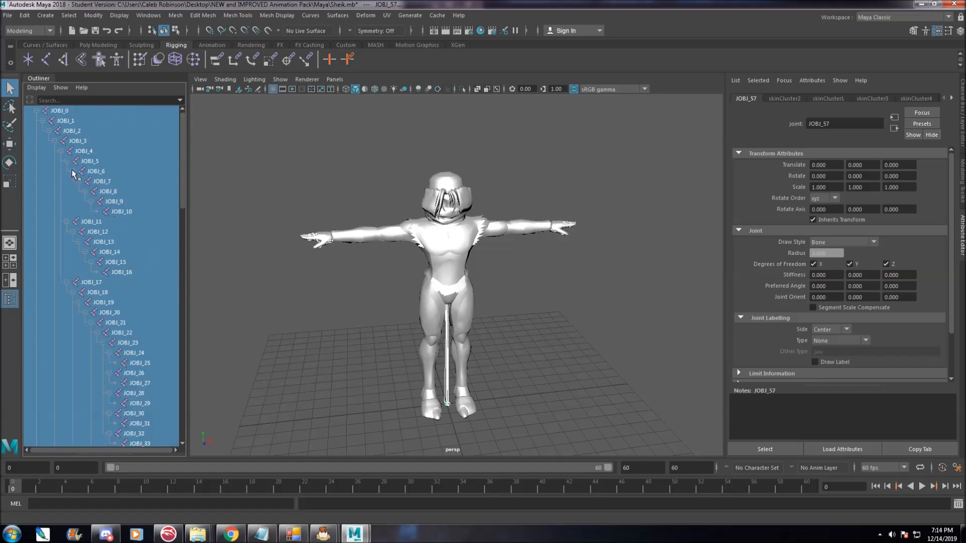
{"action": "left_click", "coordinate": [80, 111]}
{"action": "scroll", "coordinate": [110, 353], "scroll_direction": "down", "scroll_amount": 7}
{"action": "scroll", "coordinate": [94, 263], "scroll_direction": "up", "scroll_amount": 2}
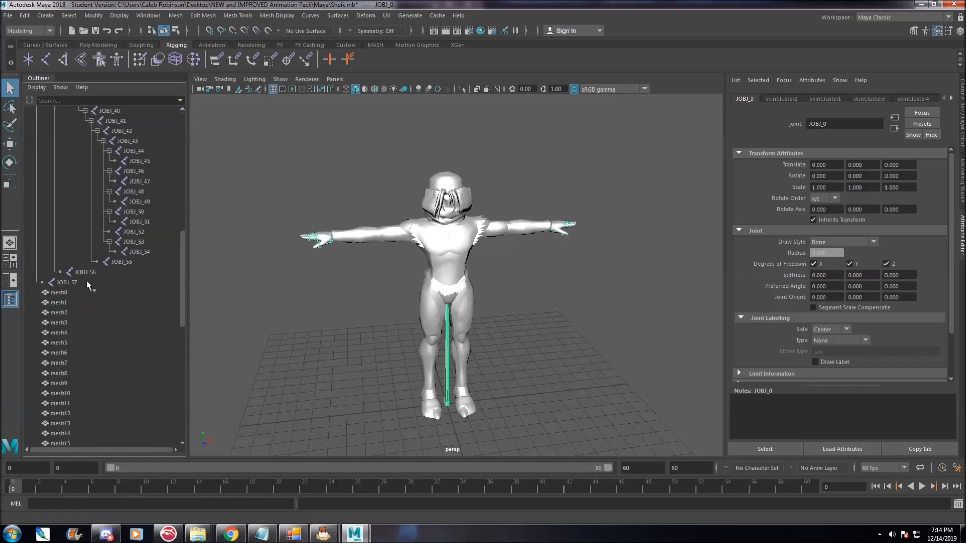
{"action": "left_click", "coordinate": [87, 283], "text": "shift"}
{"action": "scroll", "coordinate": [135, 263], "scroll_direction": "up", "scroll_amount": 10}
{"action": "left_click", "coordinate": [8, 15]}
{"action": "left_click", "coordinate": [52, 125]}
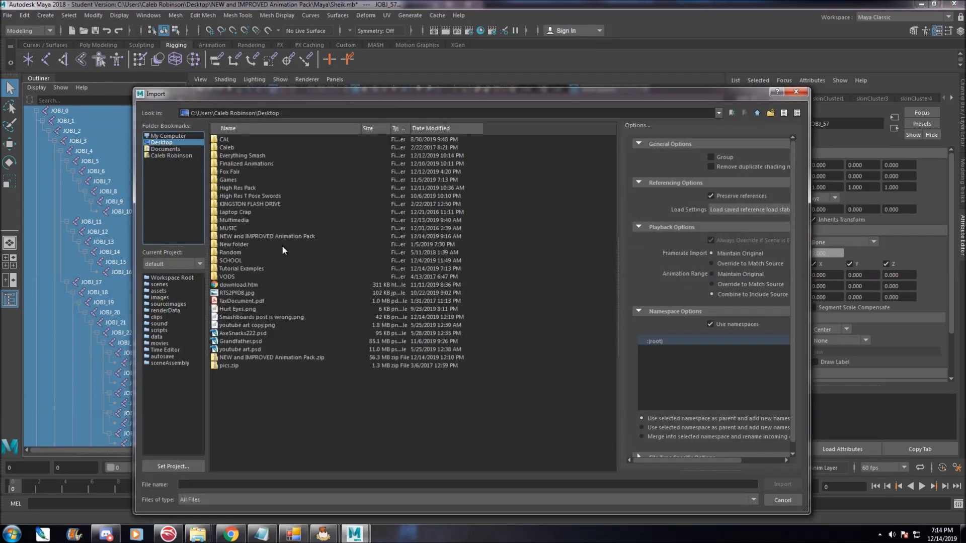
{"action": "double_click", "coordinate": [258, 268]}
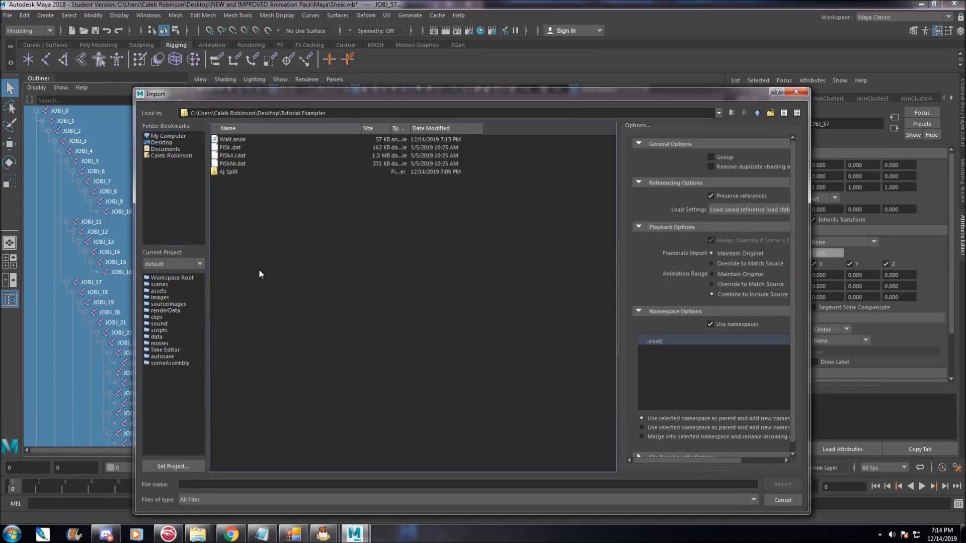
{"action": "left_click", "coordinate": [242, 141]}
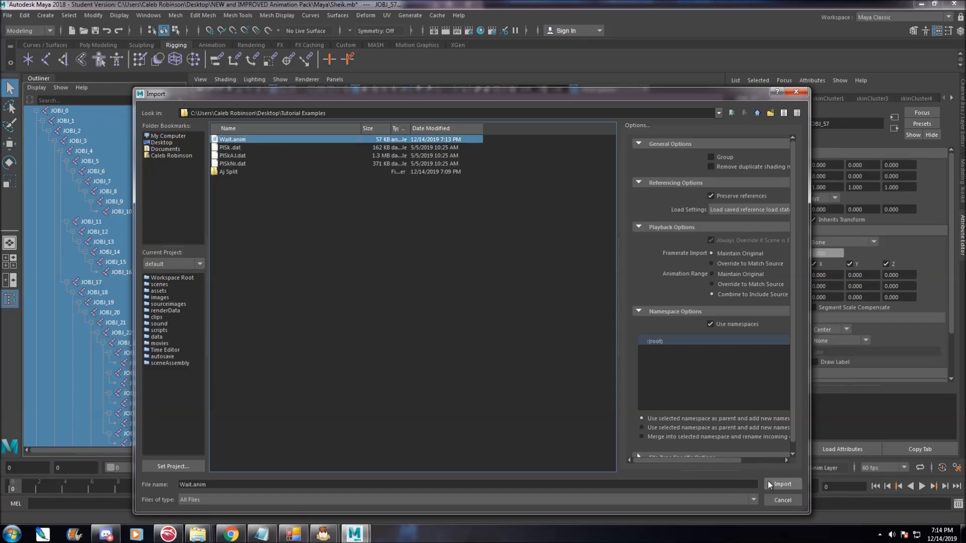
{"action": "left_click", "coordinate": [782, 484]}
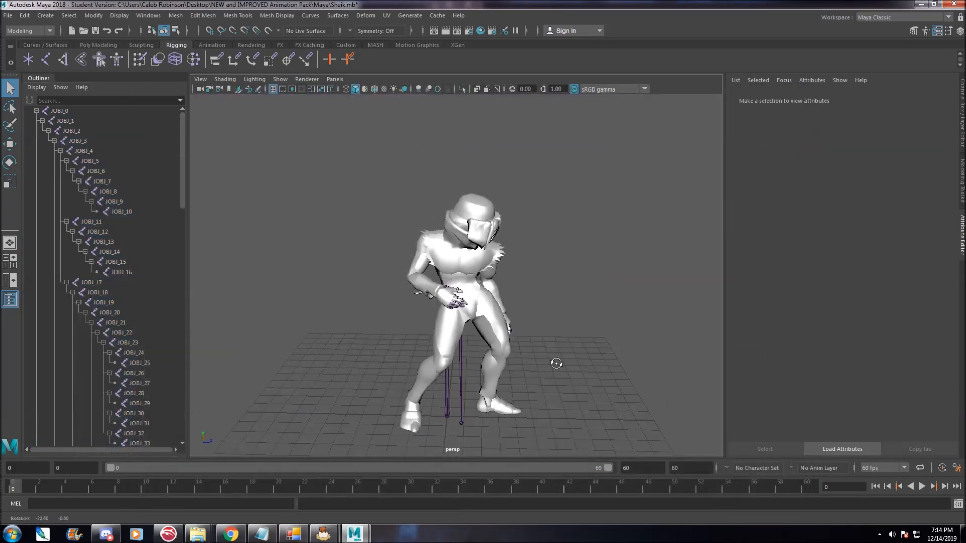
Play back the imported Wait animation on the rig and stop playback.
{"action": "scroll", "coordinate": [513, 324], "scroll_direction": "down", "scroll_amount": 4}
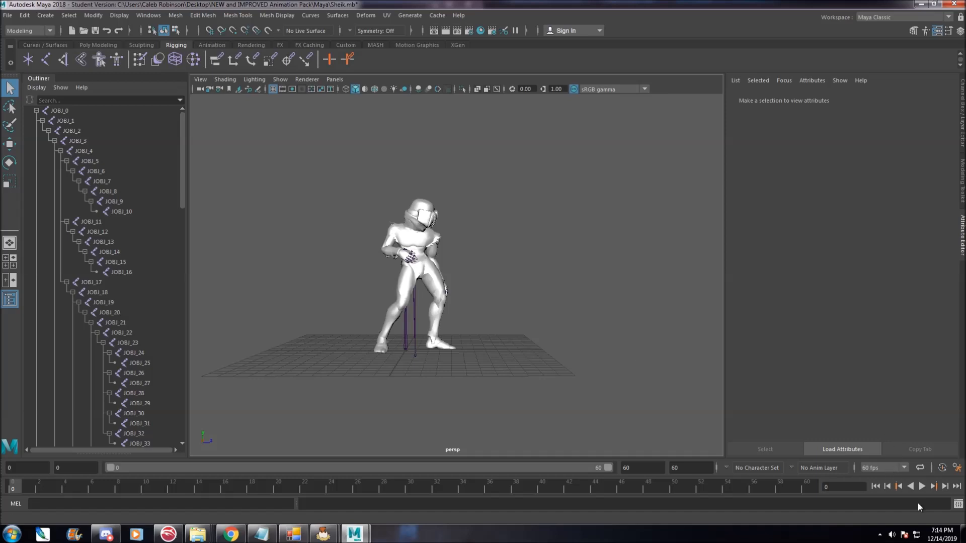
{"action": "left_click", "coordinate": [921, 485]}
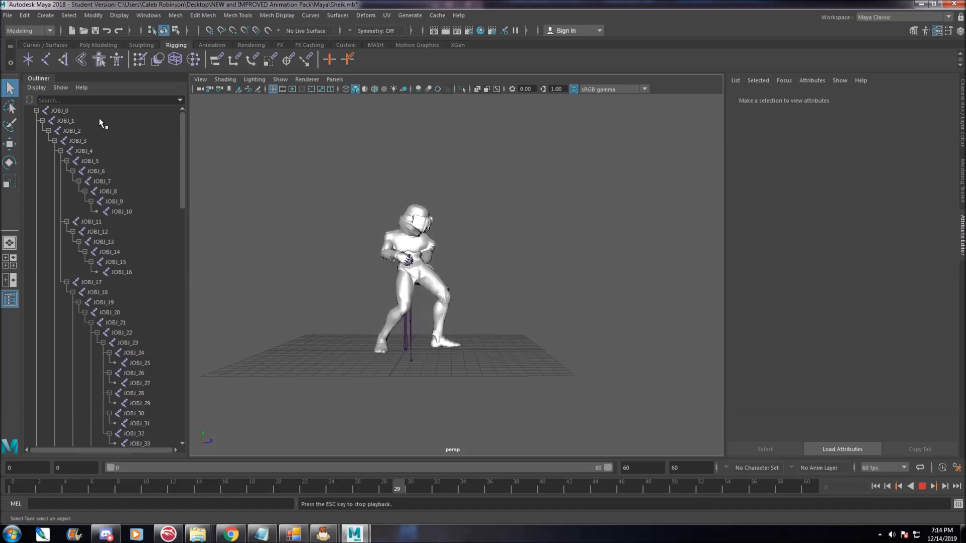
{"action": "left_click", "coordinate": [76, 111]}
{"action": "scroll", "coordinate": [101, 302], "scroll_direction": "down", "scroll_amount": 20}
{"action": "scroll", "coordinate": [75, 306], "scroll_direction": "up", "scroll_amount": 4}
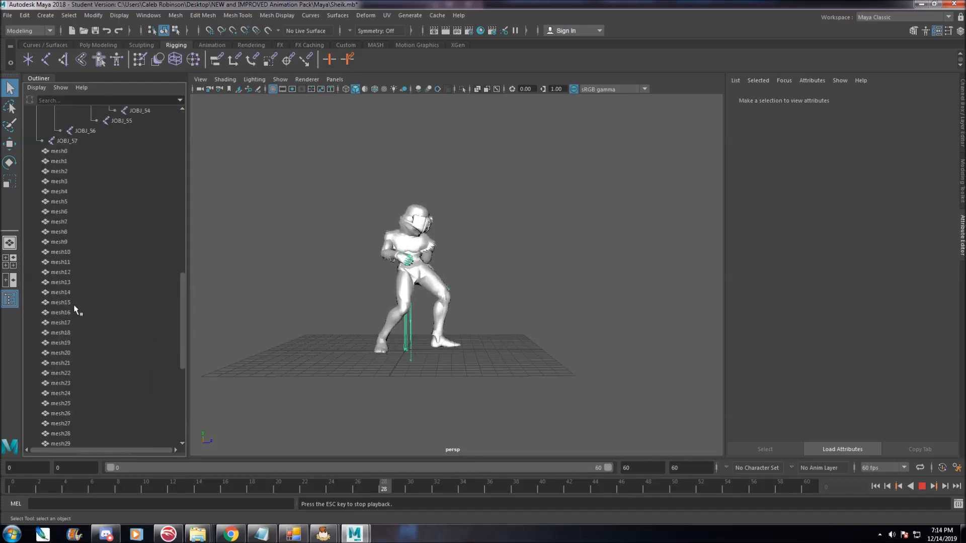
{"action": "left_click", "coordinate": [71, 220], "text": "shift"}
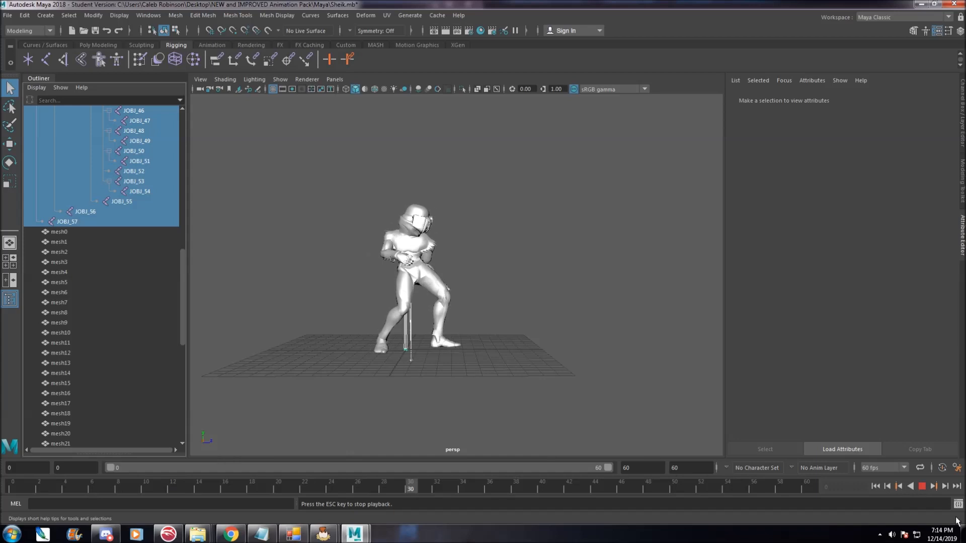
{"action": "left_click", "coordinate": [922, 486]}
{"action": "left_click", "coordinate": [25, 487]}
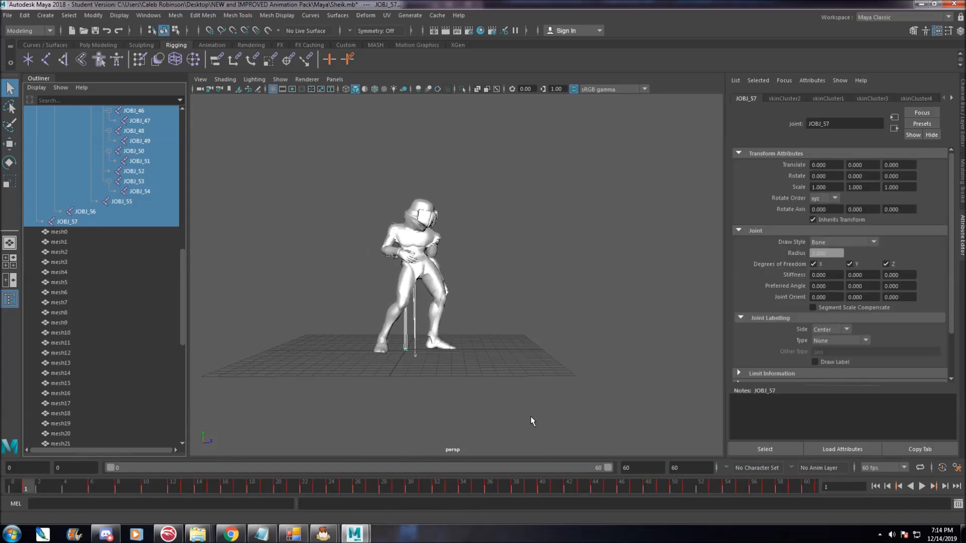
{"action": "left_click", "coordinate": [922, 486]}
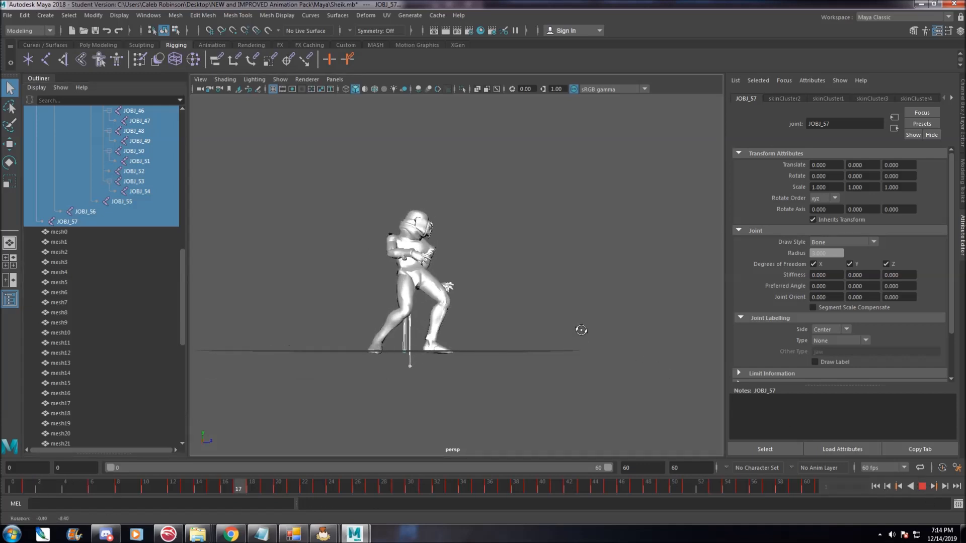
{"action": "key", "text": "Escape"}
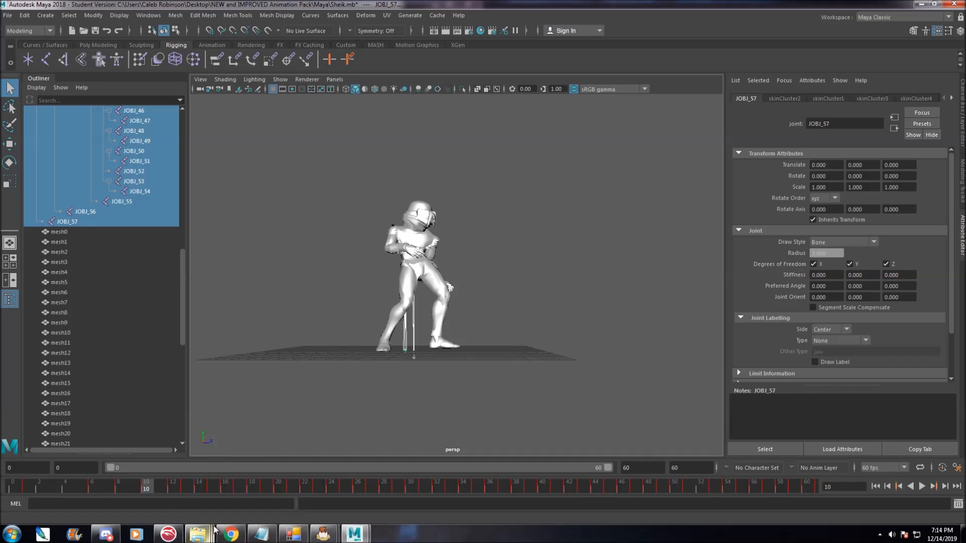
Browse the Instructions folder of the NEW and IMPROVED Animation Pack in Explorer, then return to Maya.
{"action": "mouse_move", "coordinate": [214, 527]}
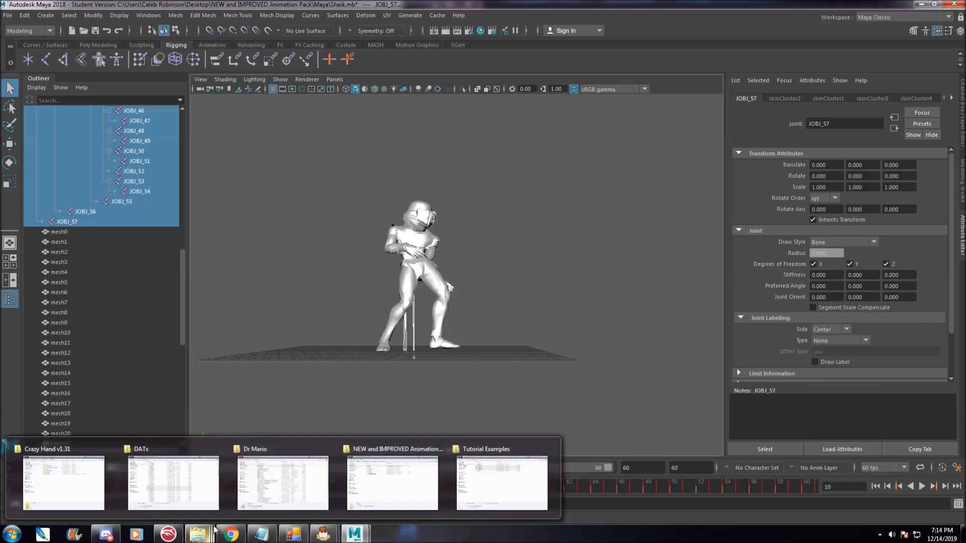
{"action": "left_click_drag", "start_coordinate": [446, 386], "coordinate": [445, 391], "text": "alt"}
{"action": "left_click_drag", "start_coordinate": [373, 387], "coordinate": [364, 372], "text": "alt"}
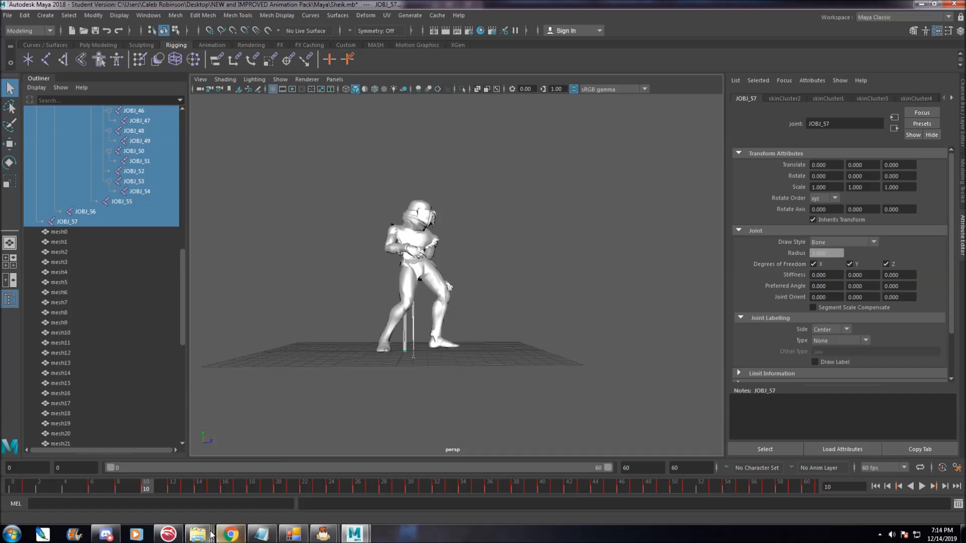
{"action": "mouse_move", "coordinate": [197, 534]}
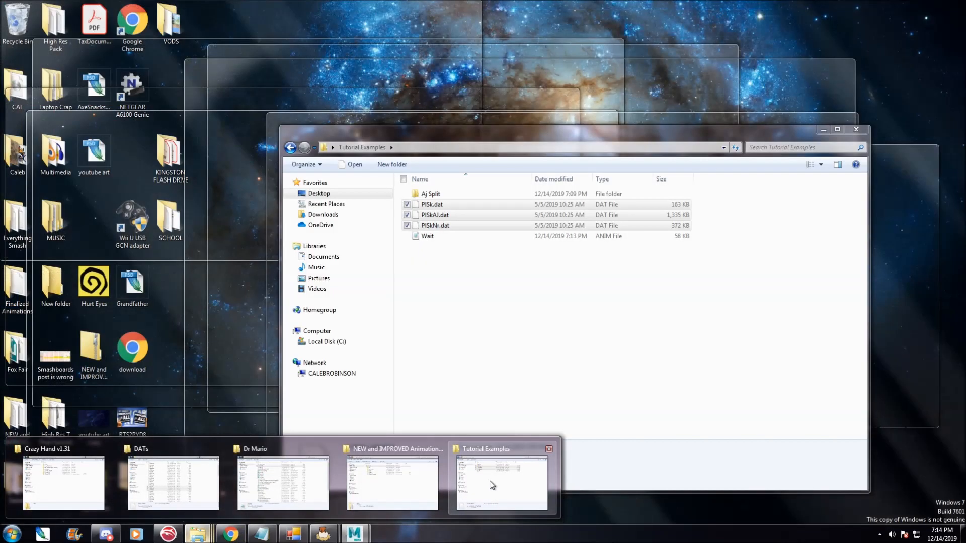
{"action": "left_click", "coordinate": [491, 484]}
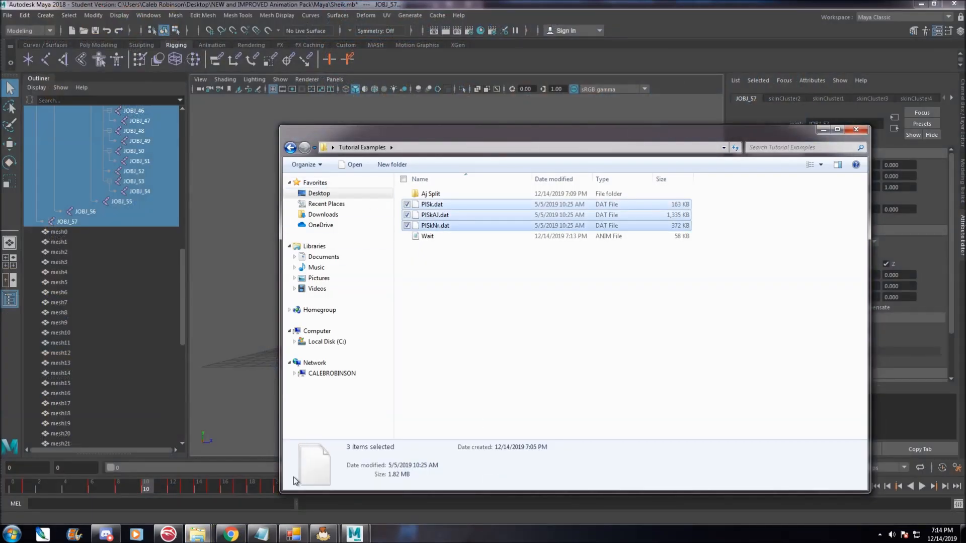
{"action": "mouse_move", "coordinate": [197, 534]}
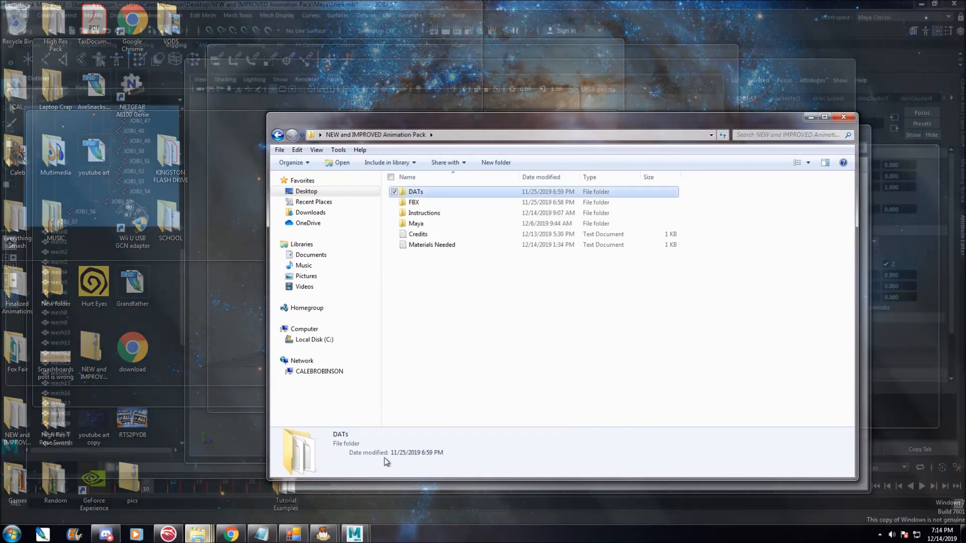
{"action": "left_click", "coordinate": [382, 485]}
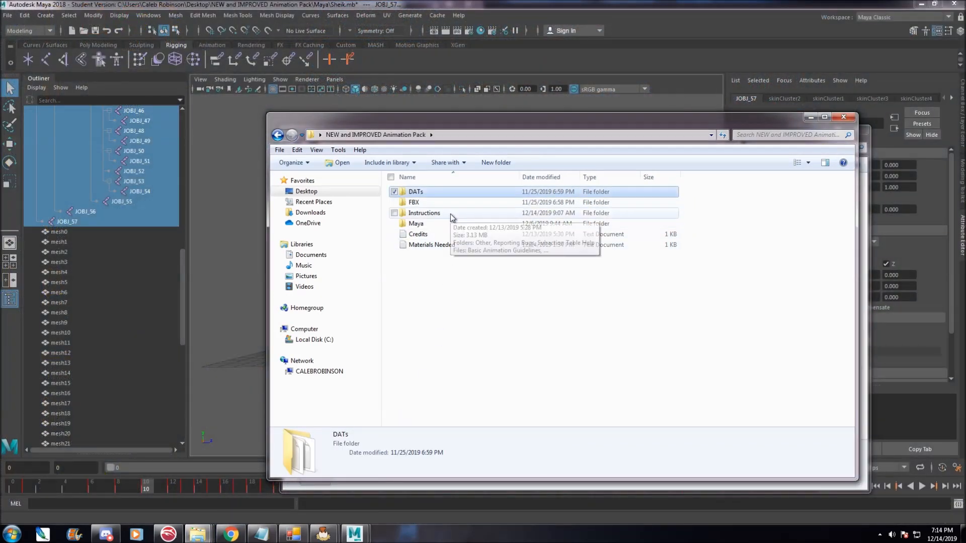
{"action": "double_click", "coordinate": [451, 215]}
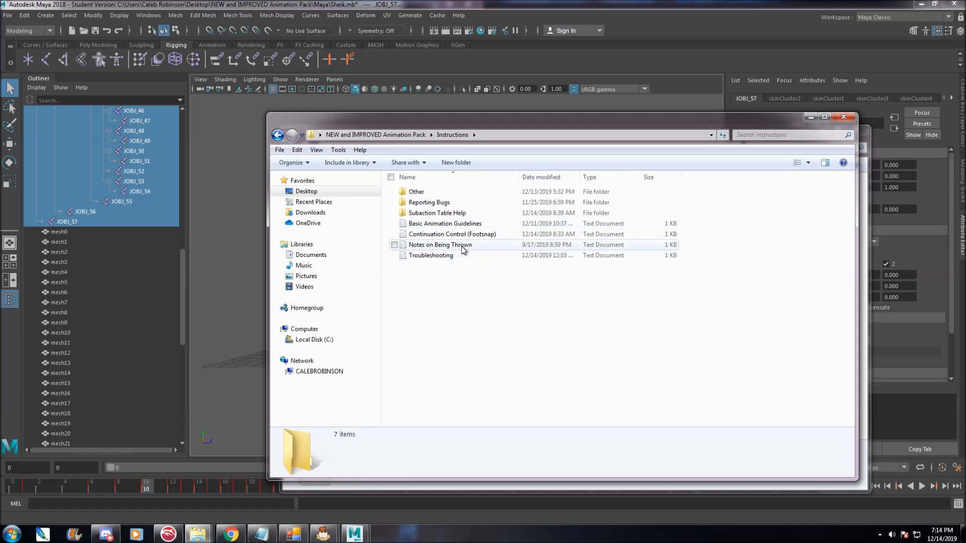
{"action": "left_click", "coordinate": [278, 135]}
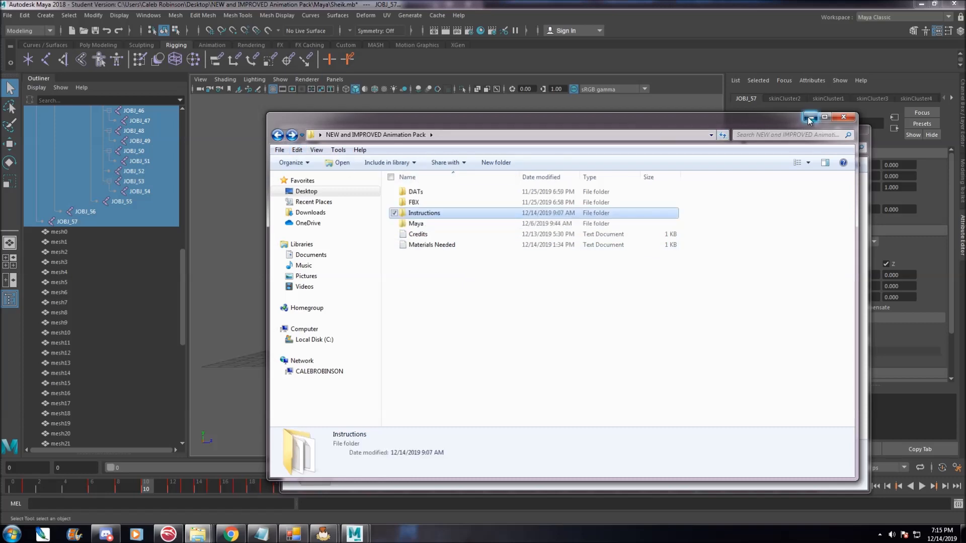
{"action": "left_click", "coordinate": [809, 118]}
{"action": "left_click", "coordinate": [587, 3]}
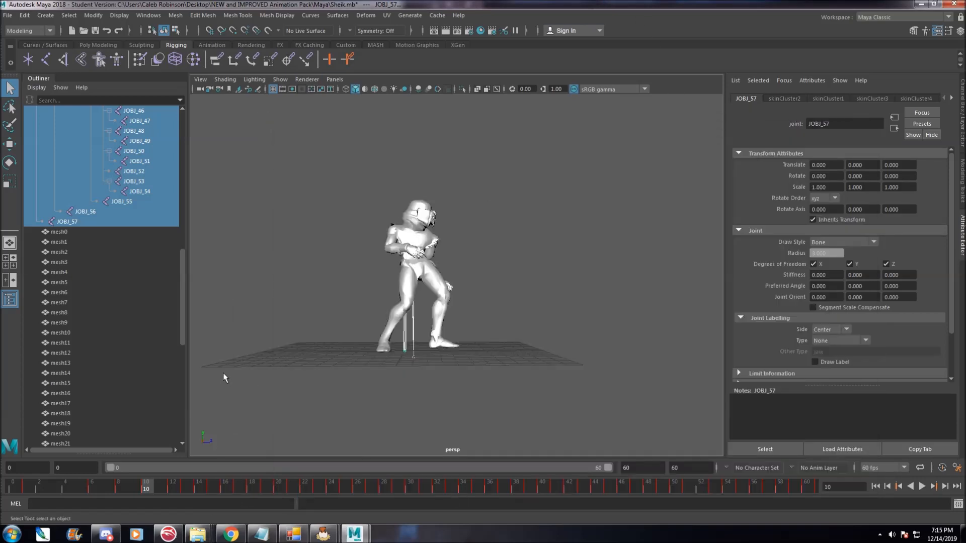
Scrub to frame 9 and turn on X-ray joint display to inspect the skeleton inside the mesh.
{"action": "mouse_move", "coordinate": [276, 371]}
{"action": "left_mouse_down", "text": "alt"}
{"action": "mouse_move", "coordinate": [336, 374]}
{"action": "mouse_move", "coordinate": [283, 379]}
{"action": "left_mouse_up", "text": "alt"}
{"action": "middle_click_drag", "start_coordinate": [284, 378], "coordinate": [308, 292], "text": "alt"}
{"action": "scroll", "coordinate": [317, 284], "scroll_direction": "up", "scroll_amount": 5}
{"action": "middle_click_drag", "start_coordinate": [374, 240], "coordinate": [386, 265], "text": "alt"}
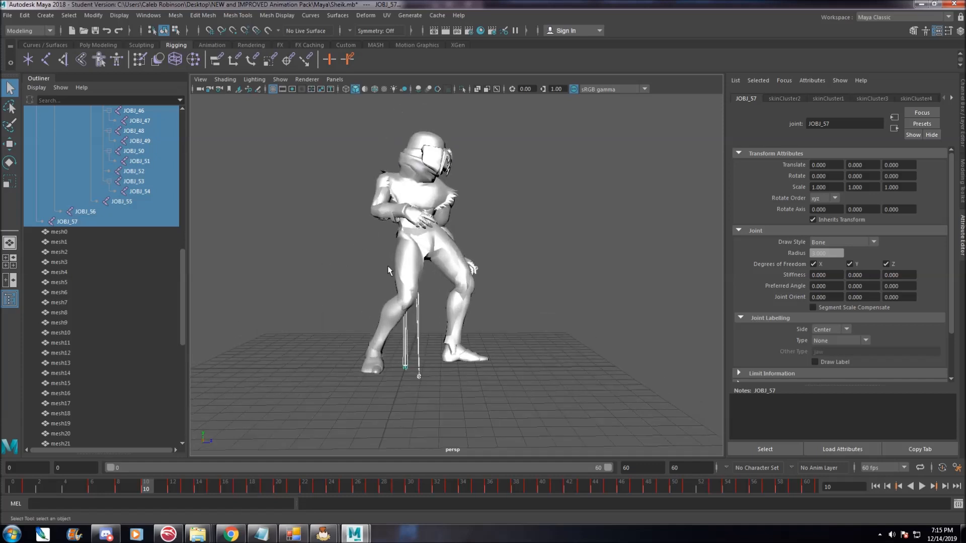
{"action": "left_click_drag", "start_coordinate": [37, 493], "coordinate": [132, 479]}
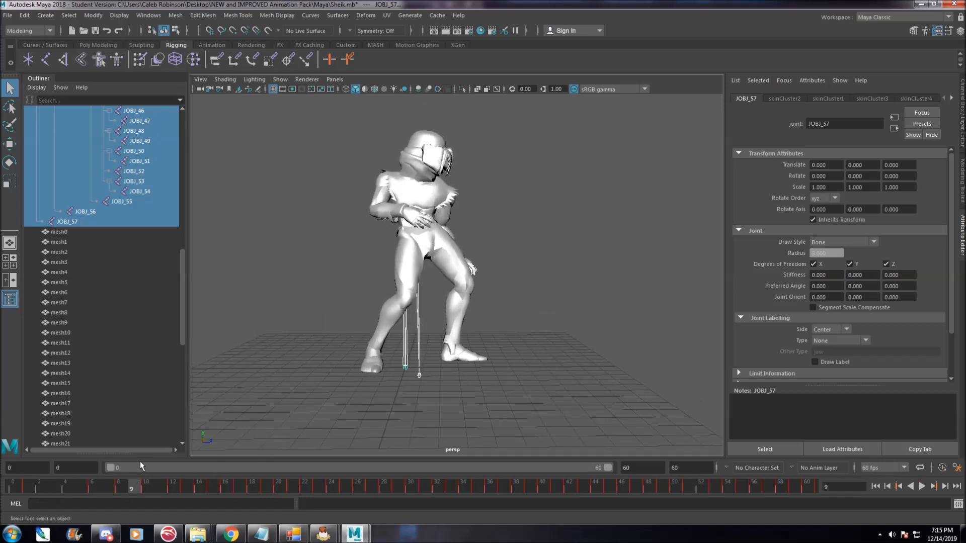
{"action": "left_click", "coordinate": [498, 89]}
{"action": "left_click_drag", "start_coordinate": [538, 174], "coordinate": [461, 206], "text": "alt"}
{"action": "scroll", "coordinate": [515, 188], "scroll_direction": "up", "scroll_amount": 4}
{"action": "left_click", "coordinate": [515, 189]}
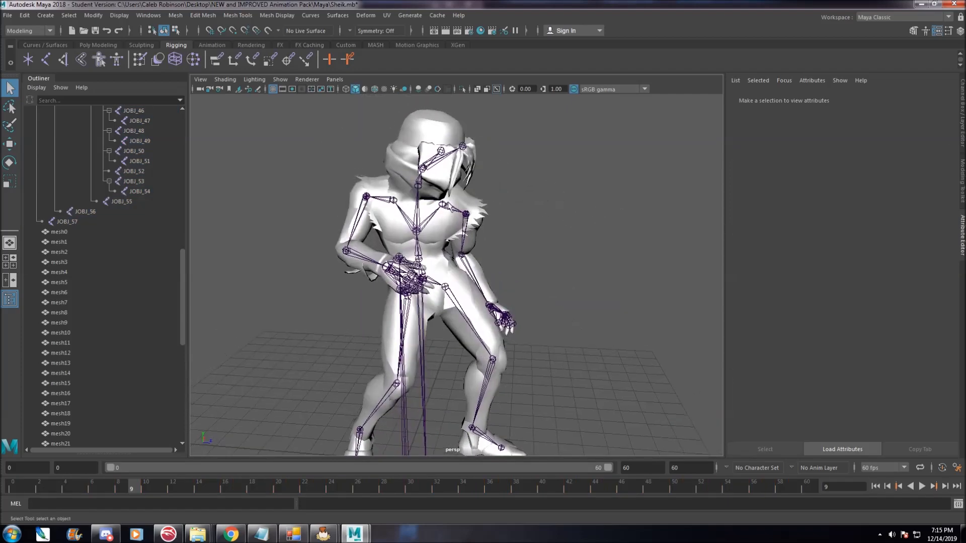
Try rotating an arm joint with the Rotate tool, then undo the rotations.
{"action": "left_click", "coordinate": [378, 204]}
{"action": "key", "text": "e"}
{"action": "left_click_drag", "start_coordinate": [408, 223], "coordinate": [350, 205]}
{"action": "left_click_drag", "start_coordinate": [428, 201], "coordinate": [440, 208]}
{"action": "key", "text": "ctrl+z"}
{"action": "key", "text": "ctrl+z"}
{"action": "key", "text": "ctrl+z"}
{"action": "key", "text": "ctrl+z"}
{"action": "key", "text": "ctrl+z"}
{"action": "key", "text": "ctrl+z"}
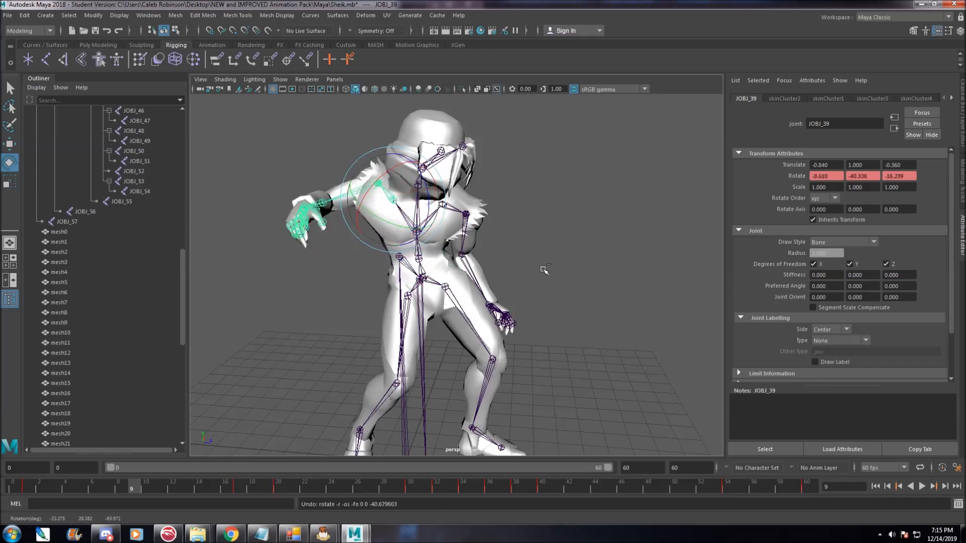
{"action": "key", "text": "ctrl+z"}
Select the full JOBJ_0 to JOBJ_57 hierarchy and copy its key at frame 1 on the time slider.
{"action": "scroll", "coordinate": [72, 211], "scroll_direction": "up", "scroll_amount": 15}
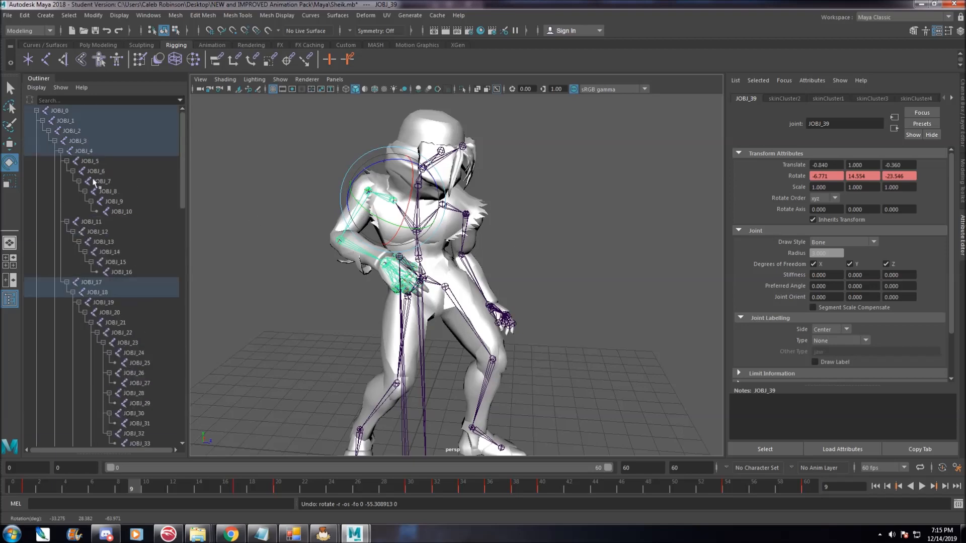
{"action": "left_click", "coordinate": [77, 112]}
{"action": "scroll", "coordinate": [85, 251], "scroll_direction": "down", "scroll_amount": 10}
{"action": "left_click", "coordinate": [67, 362], "text": "shift"}
{"action": "left_click_drag", "start_coordinate": [574, 349], "coordinate": [543, 347], "text": "alt"}
{"action": "middle_click_drag", "start_coordinate": [537, 339], "coordinate": [534, 286], "text": "alt"}
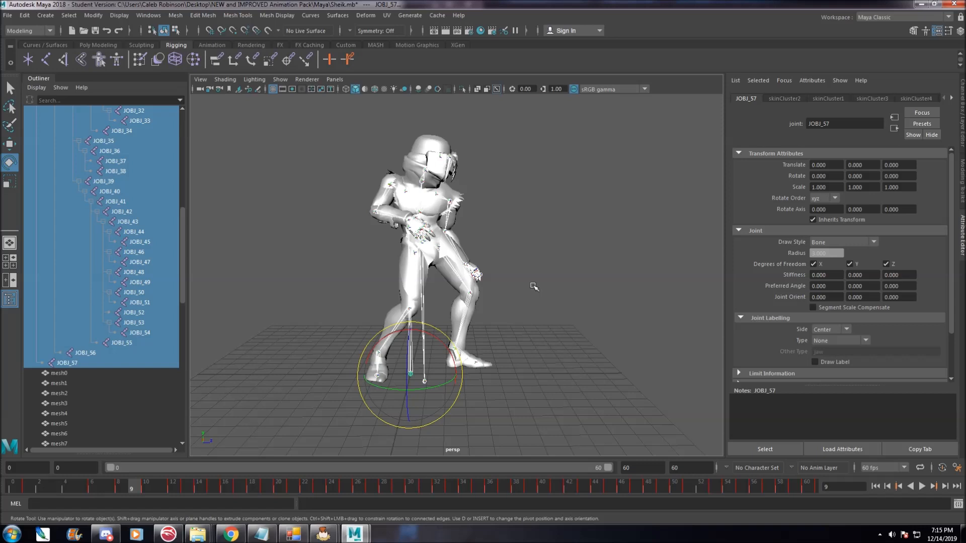
{"action": "left_click", "coordinate": [28, 491]}
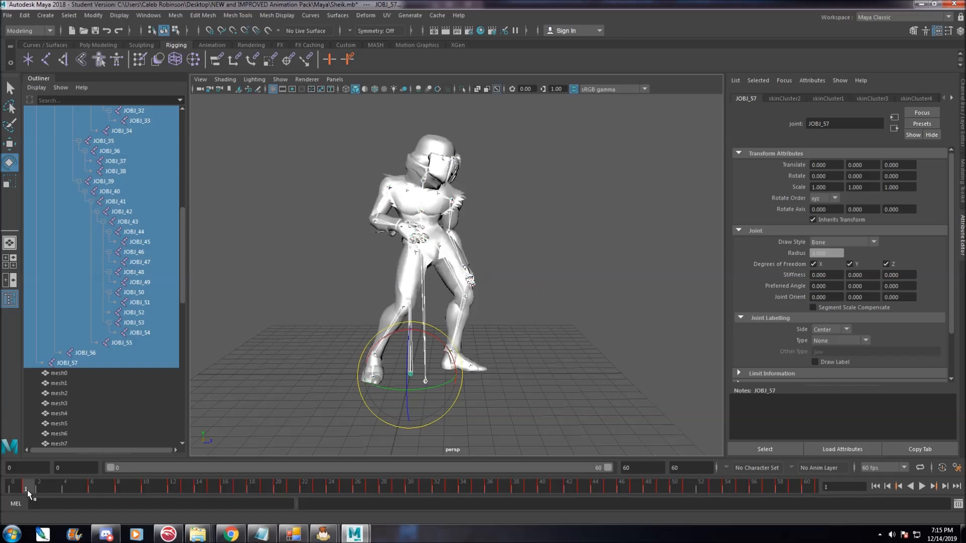
{"action": "right_click", "coordinate": [29, 487]}
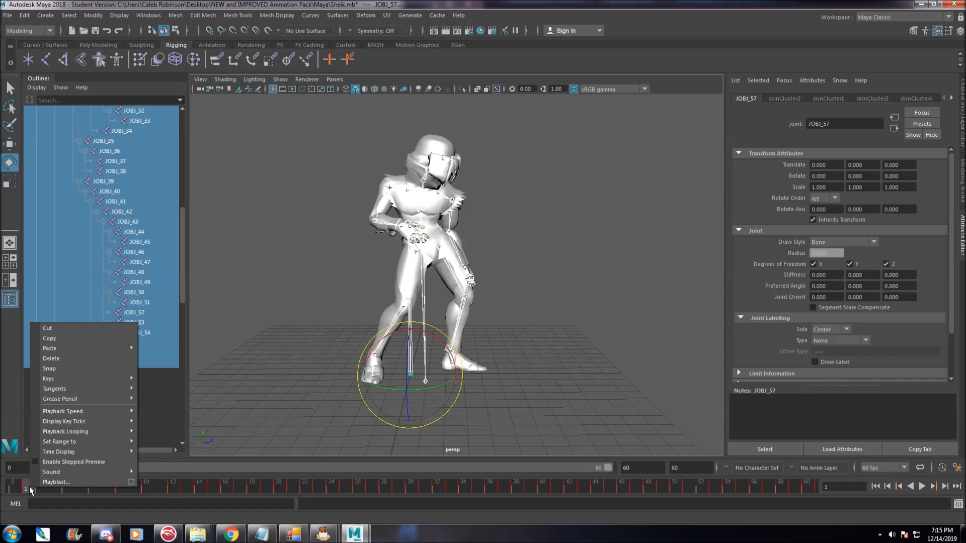
{"action": "left_click", "coordinate": [67, 336]}
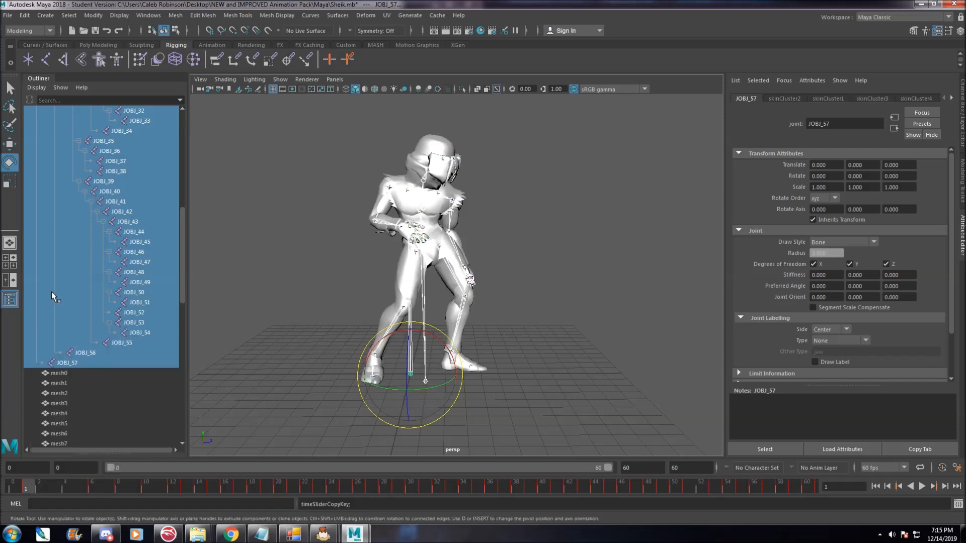
Reload the Sheik.mb scene without saving changes.
{"action": "left_click", "coordinate": [8, 15]}
{"action": "left_click", "coordinate": [28, 36]}
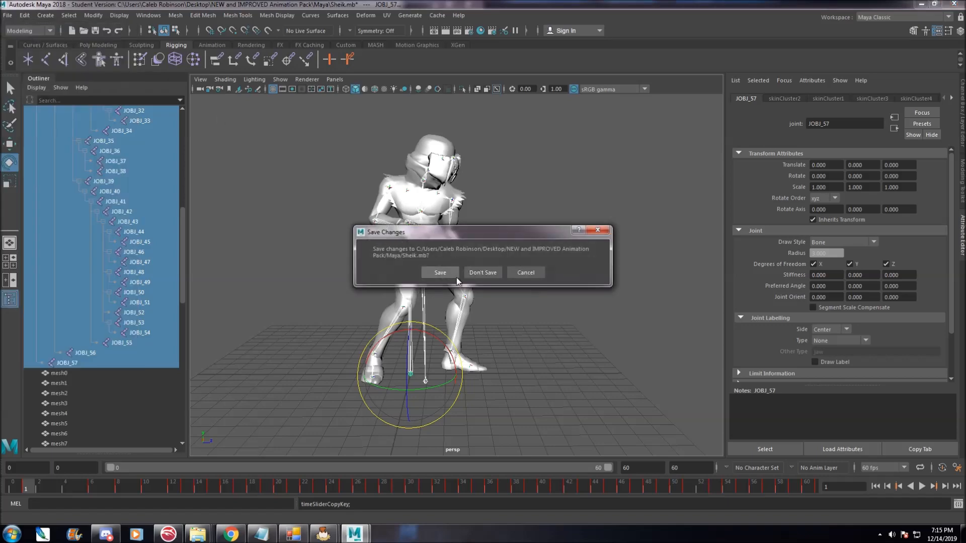
{"action": "left_click", "coordinate": [481, 272]}
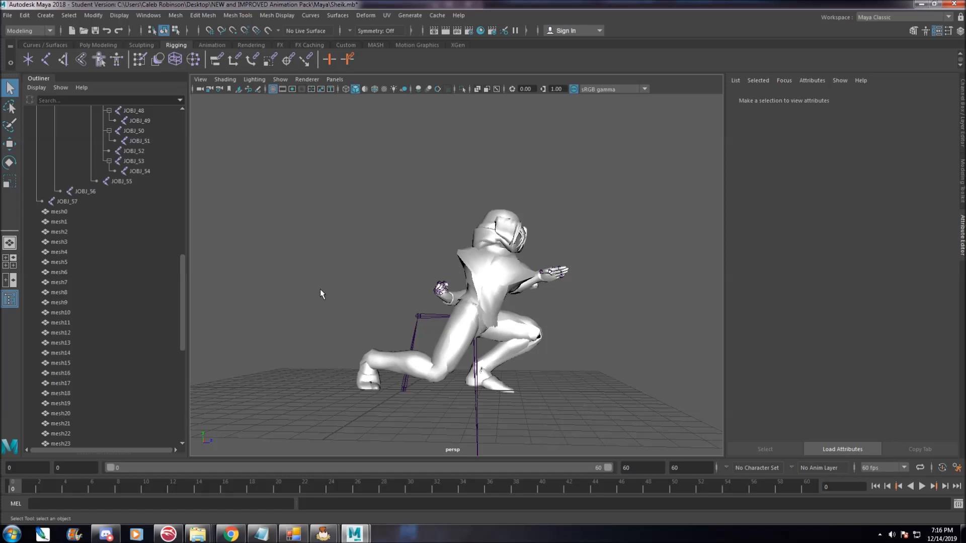
{"action": "left_click_drag", "start_coordinate": [340, 321], "coordinate": [327, 259], "text": "alt"}
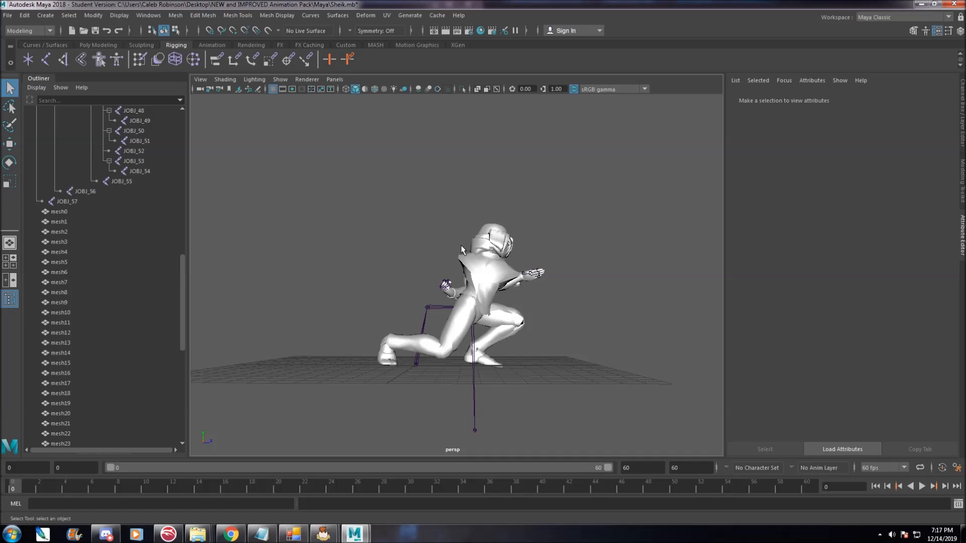
Orbit the viewport and play back the animation to preview Sheik's motion.
{"action": "right_click_drag", "start_coordinate": [697, 318], "coordinate": [558, 309], "text": "alt"}
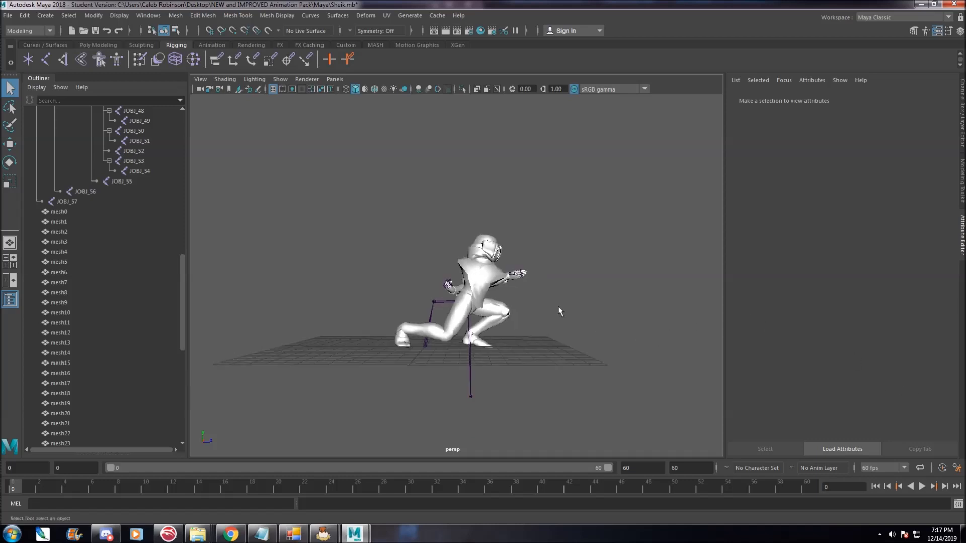
{"action": "left_click", "coordinate": [922, 487]}
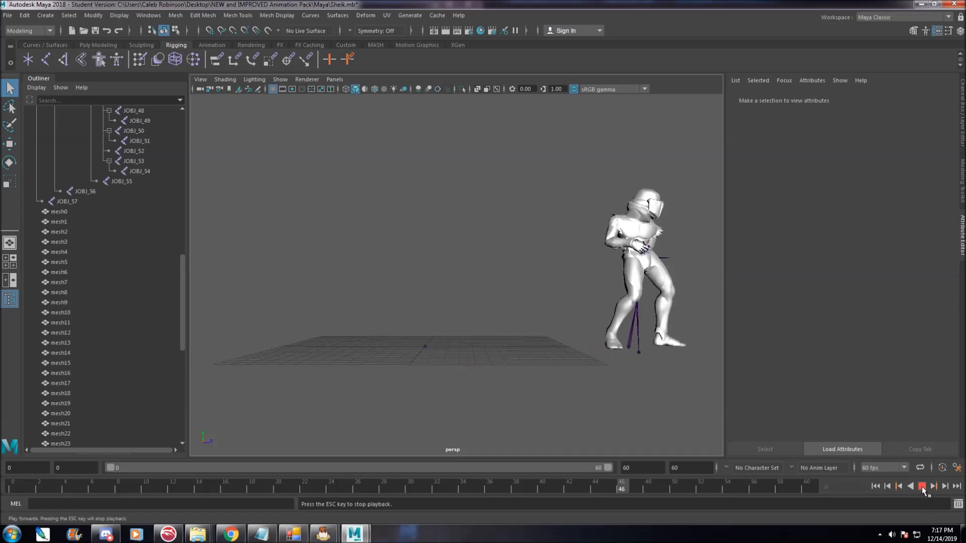
{"action": "middle_click_drag", "start_coordinate": [694, 375], "coordinate": [604, 339], "text": "alt"}
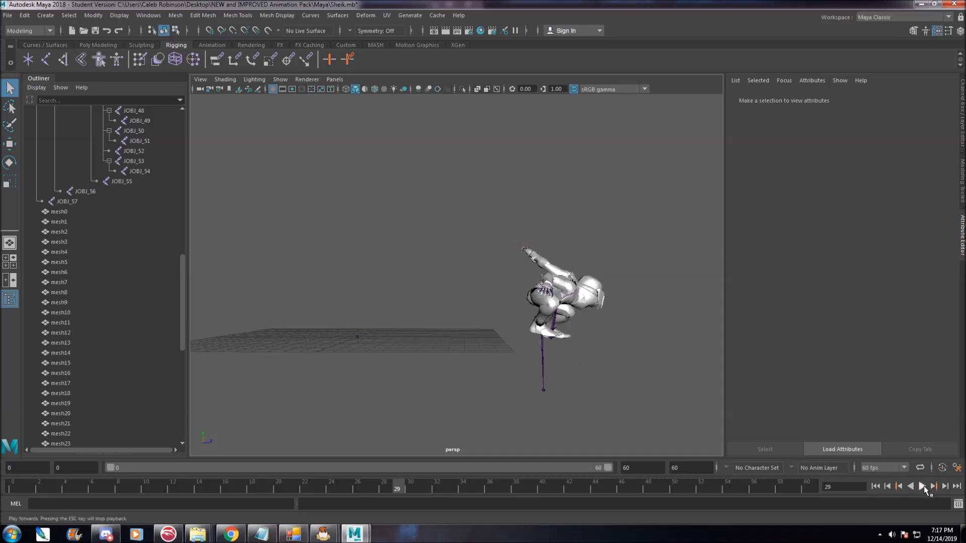
{"action": "left_click", "coordinate": [922, 487]}
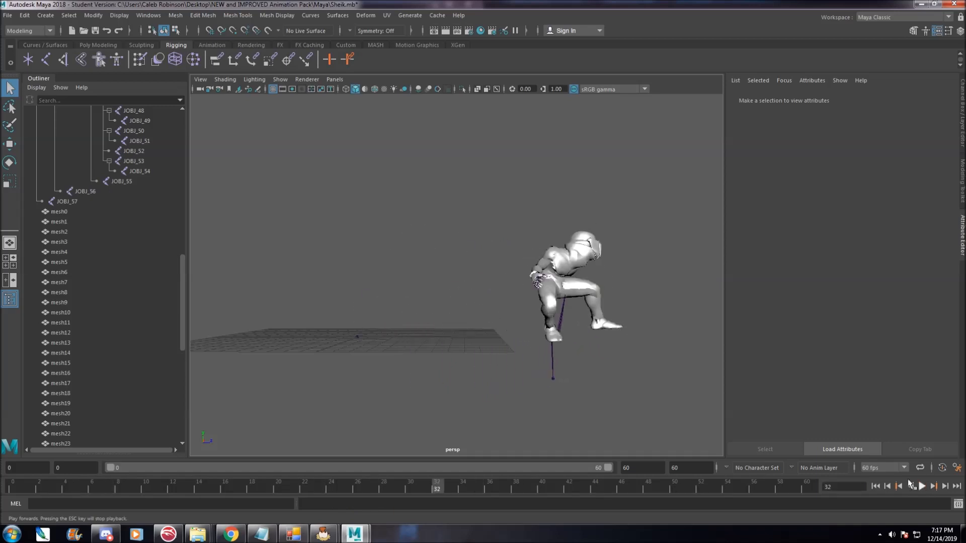
{"action": "left_click", "coordinate": [923, 487]}
Select the full joint hierarchy from JOBJ_0 to JOBJ_57 in the Outliner.
{"action": "scroll", "coordinate": [88, 174], "scroll_direction": "up", "scroll_amount": 5}
{"action": "scroll", "coordinate": [88, 174], "scroll_direction": "up", "scroll_amount": 10}
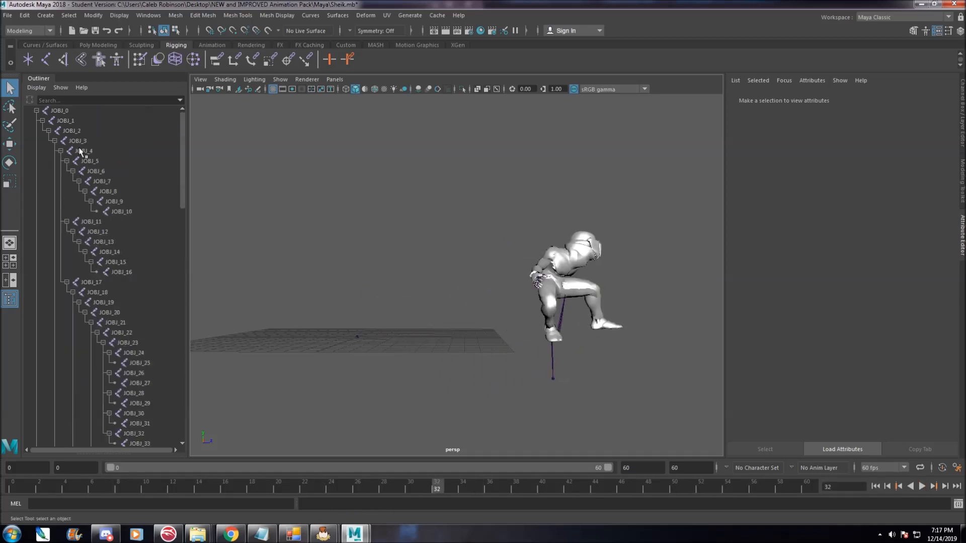
{"action": "left_click", "coordinate": [66, 112]}
{"action": "scroll", "coordinate": [141, 274], "scroll_direction": "down", "scroll_amount": 3}
{"action": "left_click", "coordinate": [80, 202], "text": "shift"}
{"action": "scroll", "coordinate": [105, 205], "scroll_direction": "up", "scroll_amount": 2}
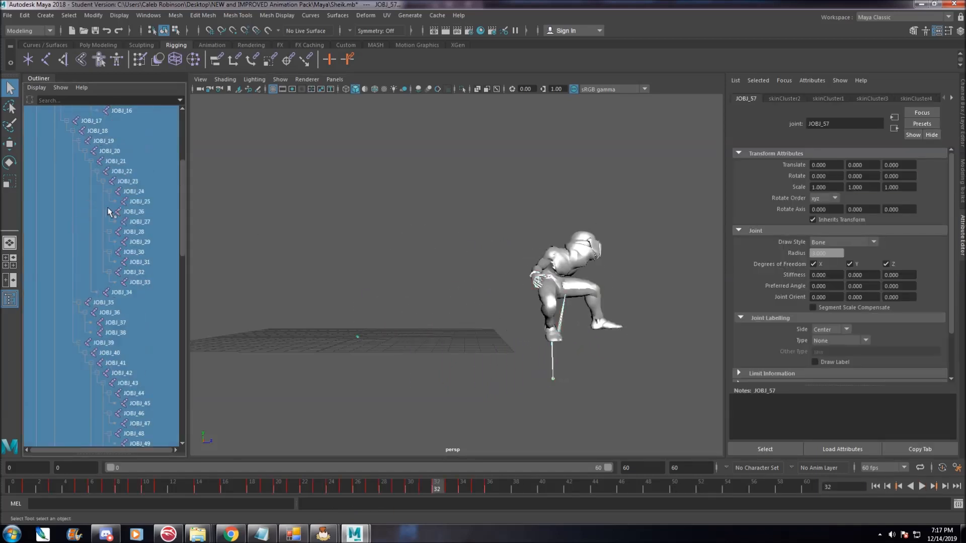
{"action": "scroll", "coordinate": [106, 209], "scroll_direction": "up", "scroll_amount": 5}
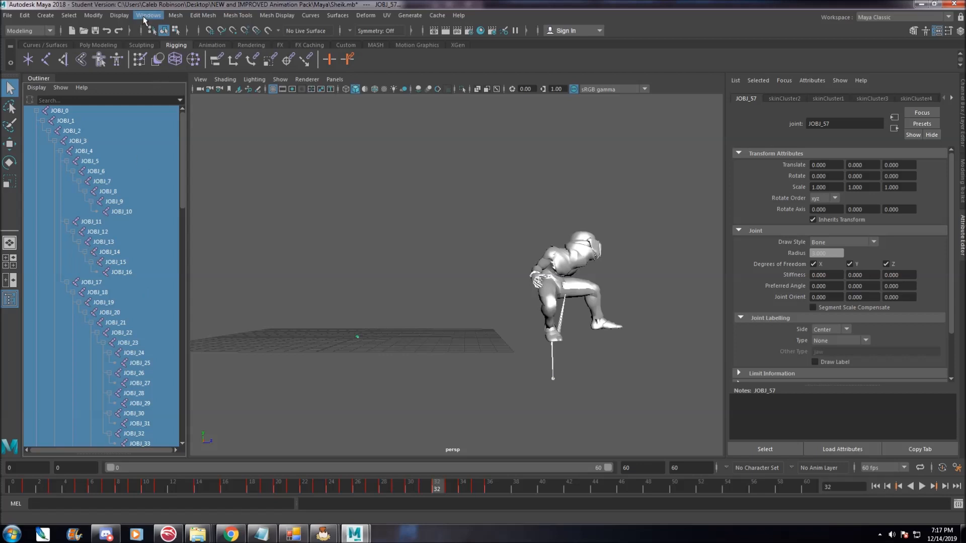
Switch to the Animation menu set and open the Graph Editor for the selected joints.
{"action": "left_click", "coordinate": [44, 30]}
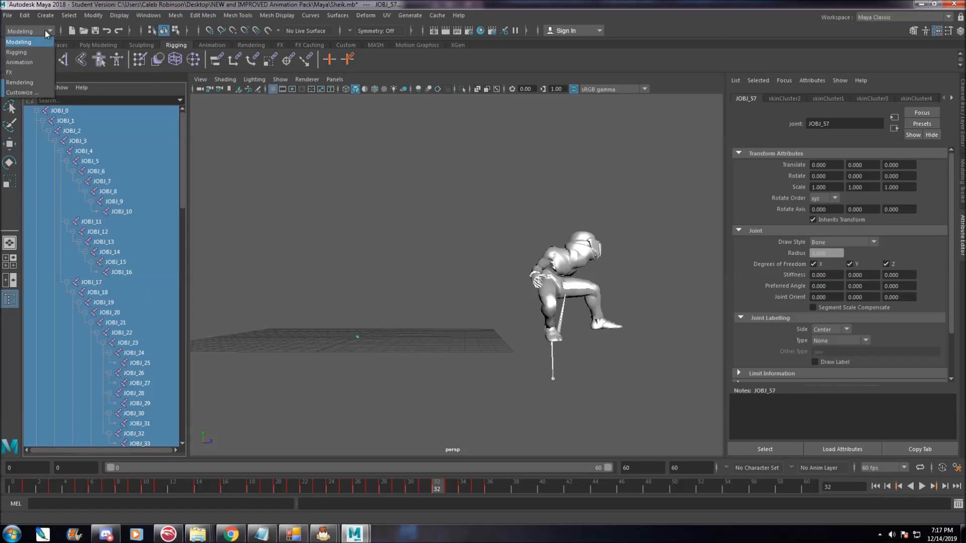
{"action": "left_click", "coordinate": [33, 61]}
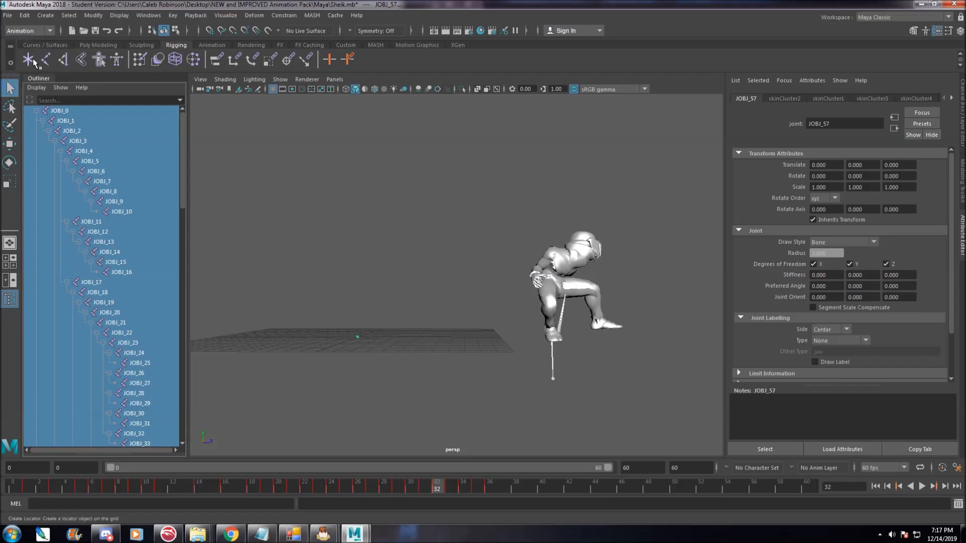
{"action": "left_click", "coordinate": [44, 31]}
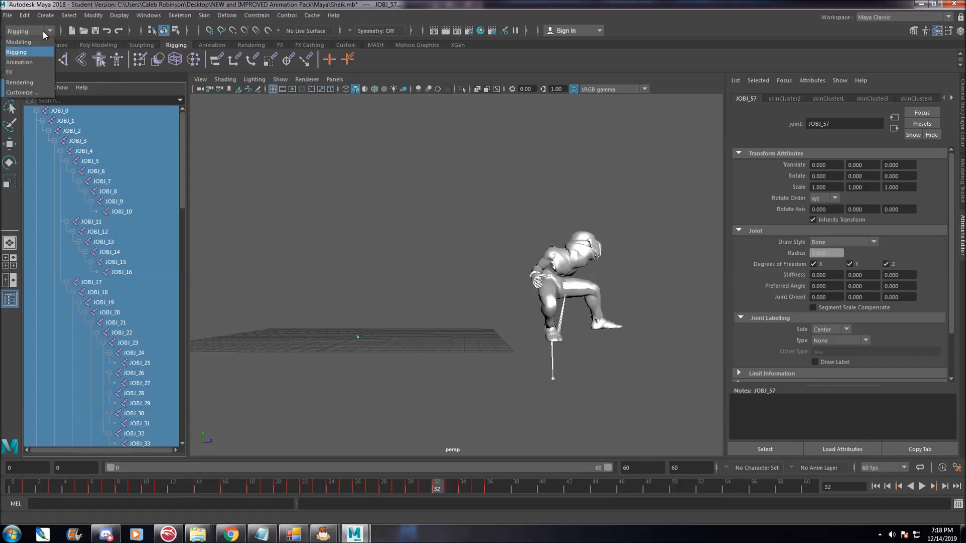
{"action": "left_click", "coordinate": [35, 63]}
{"action": "left_click", "coordinate": [150, 16]}
{"action": "mouse_move", "coordinate": [192, 73]}
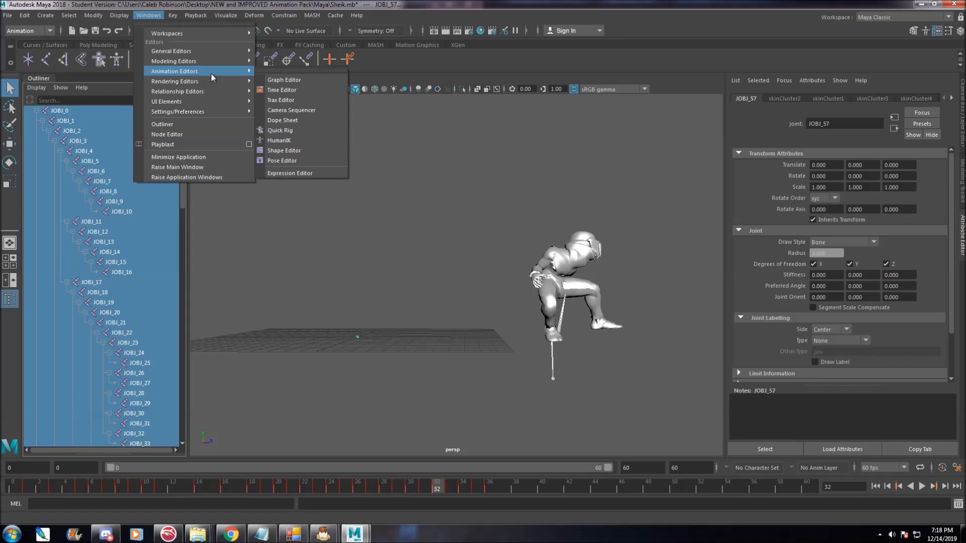
{"action": "left_click", "coordinate": [306, 82]}
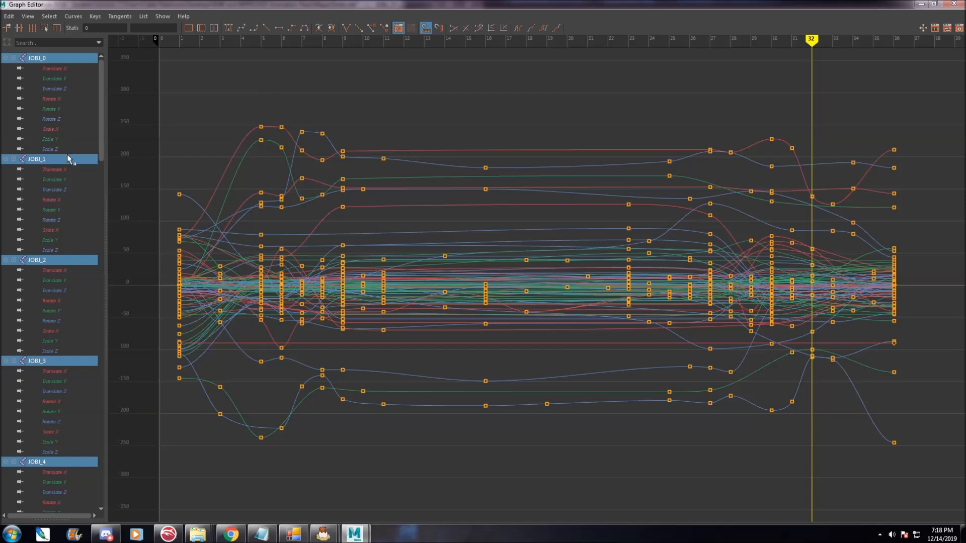
Inspect individual translate and rotate curves of JOBJ_0, JOBJ_1 and JOBJ_2 in the Graph Editor.
{"action": "left_click", "coordinate": [65, 291]}
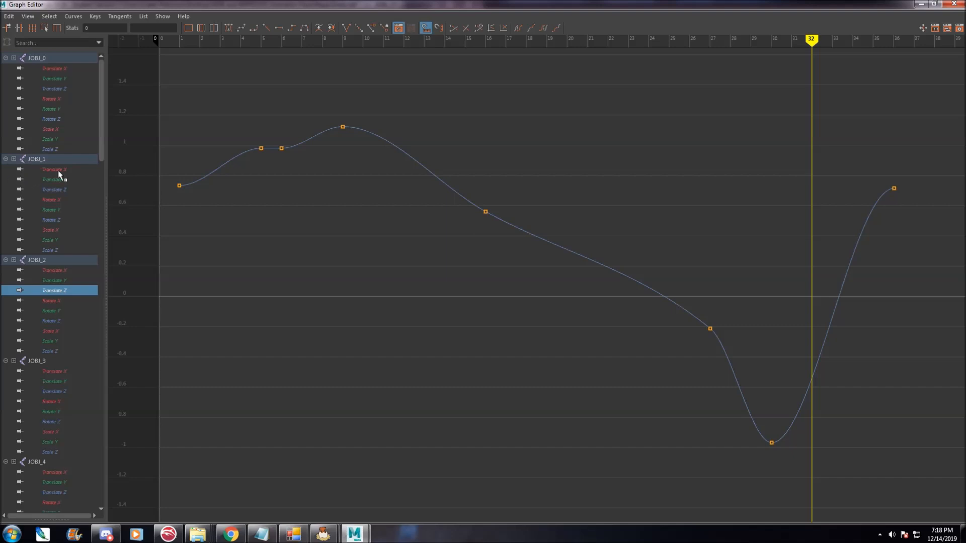
{"action": "left_click", "coordinate": [53, 69]}
{"action": "left_click", "coordinate": [56, 99]}
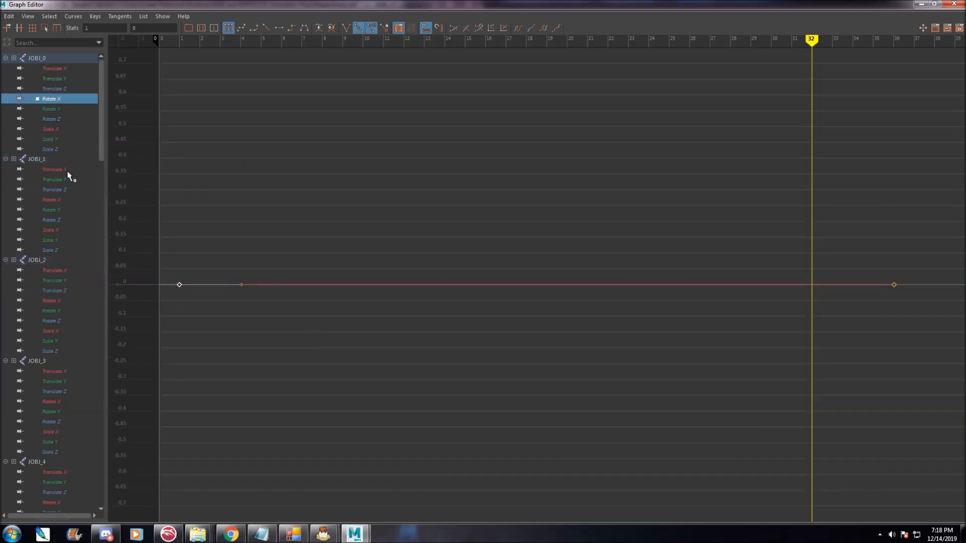
{"action": "left_click", "coordinate": [56, 209]}
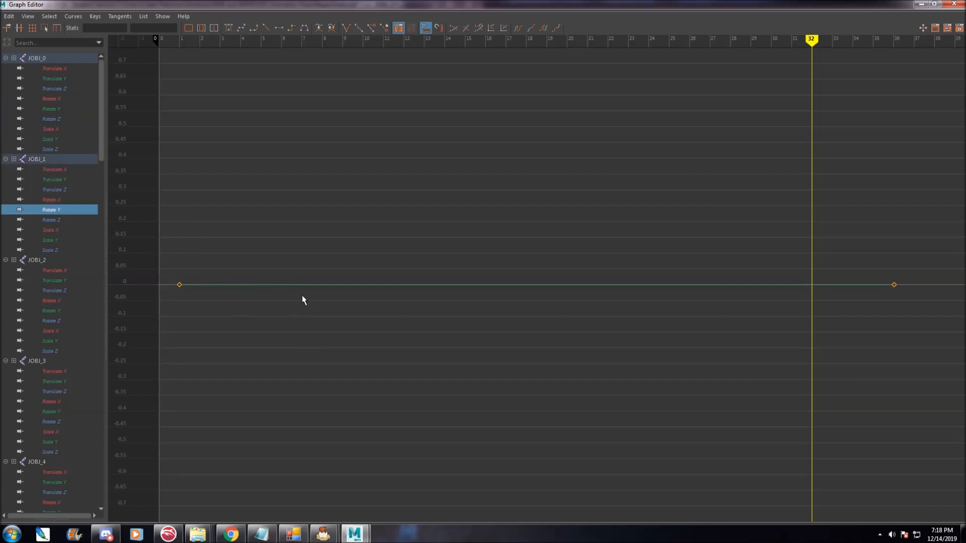
{"action": "left_click", "coordinate": [68, 190]}
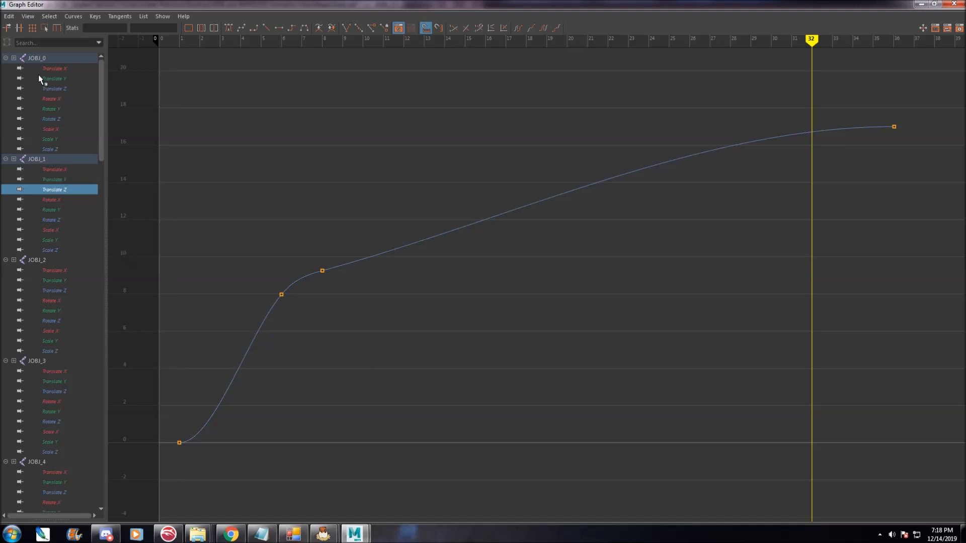
Select all joints from JOBJ_0 to JOBJ_57 in the Graph Editor and apply Simplify Curve.
{"action": "left_click", "coordinate": [39, 59]}
{"action": "left_click_drag", "start_coordinate": [102, 110], "coordinate": [95, 454]}
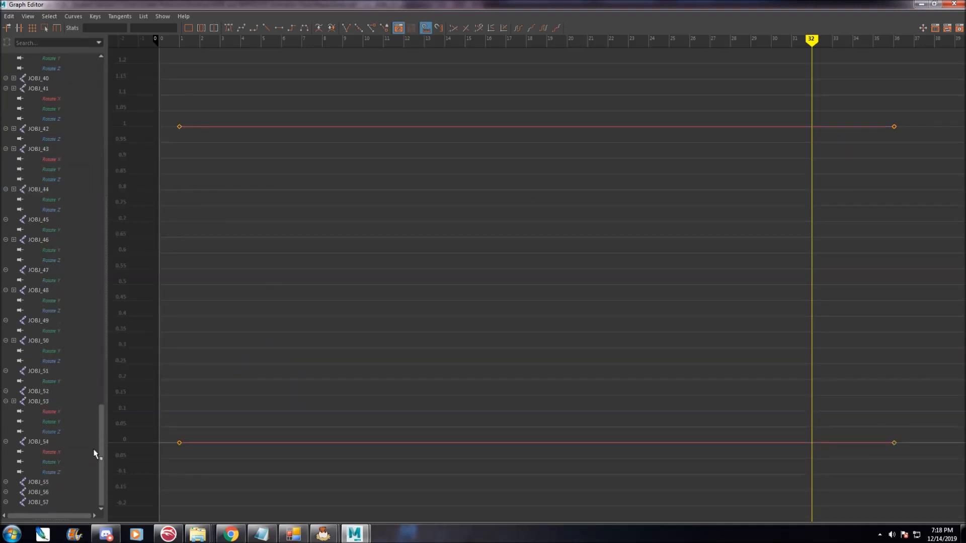
{"action": "left_click", "coordinate": [41, 502], "text": "shift"}
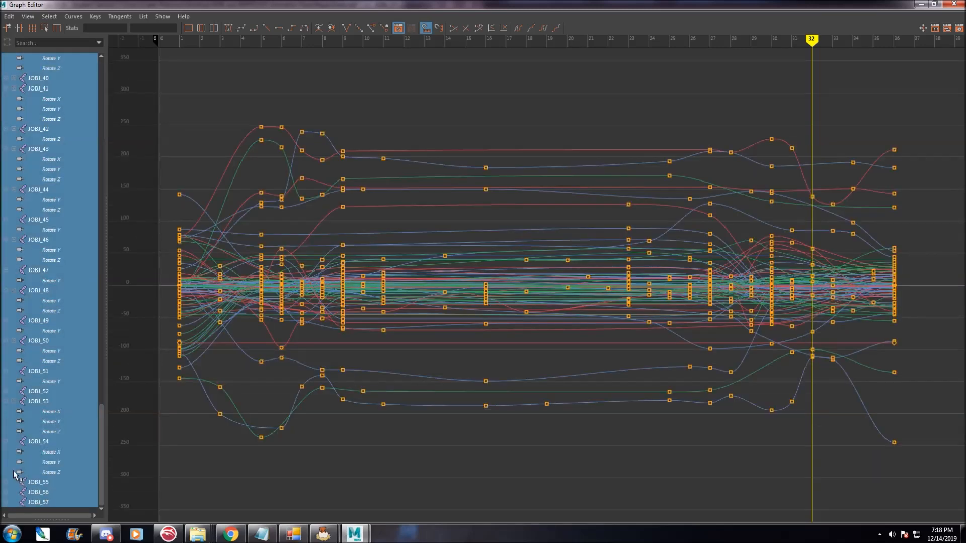
{"action": "left_click", "coordinate": [74, 17]}
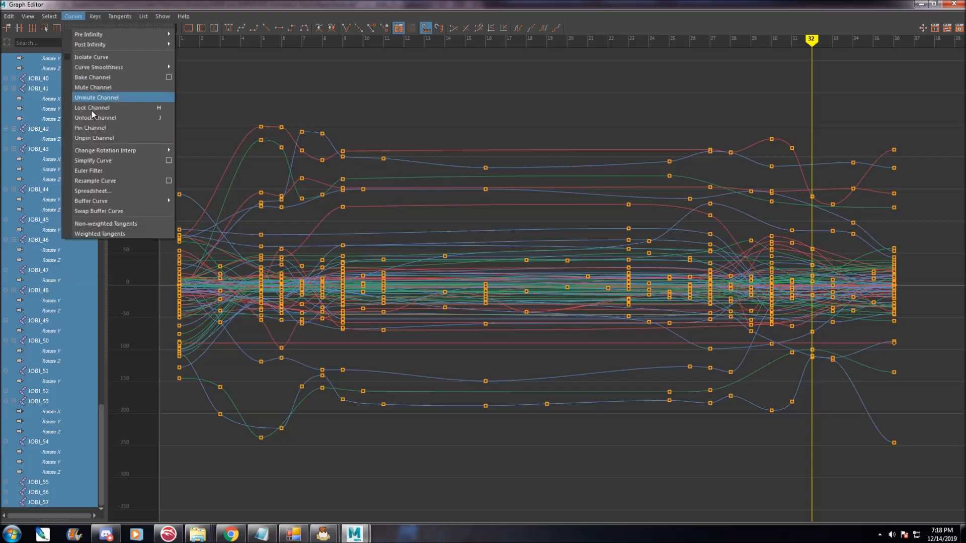
{"action": "left_click", "coordinate": [134, 162]}
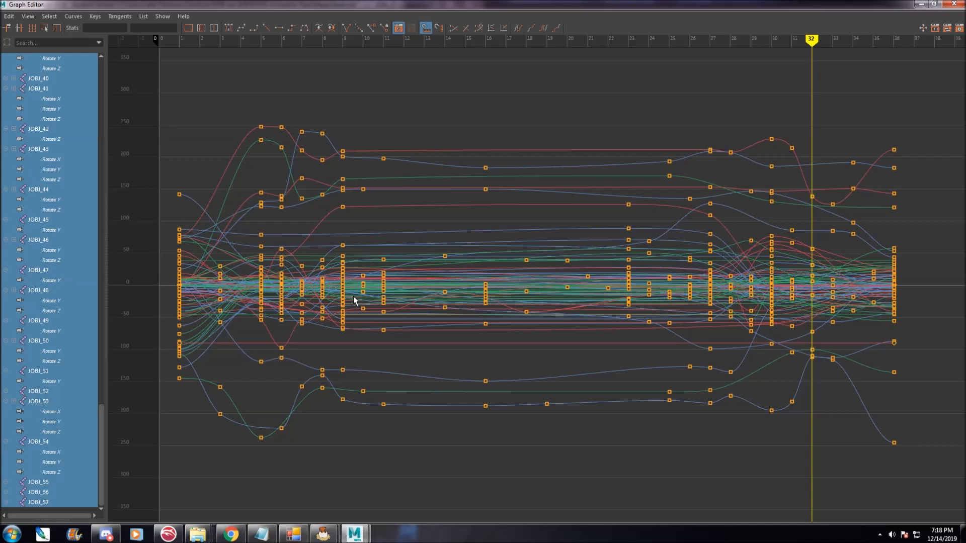
{"action": "left_click", "coordinate": [73, 16]}
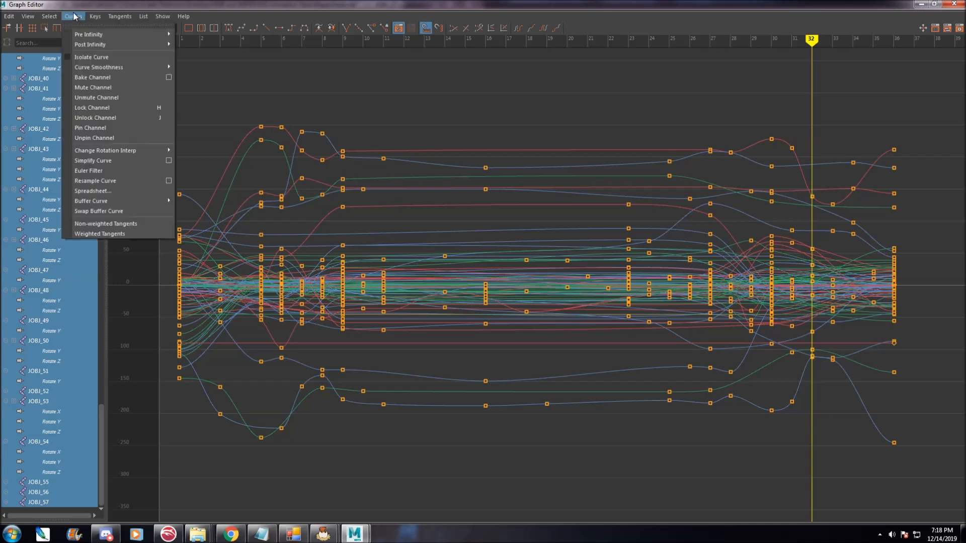
{"action": "left_click", "coordinate": [169, 161]}
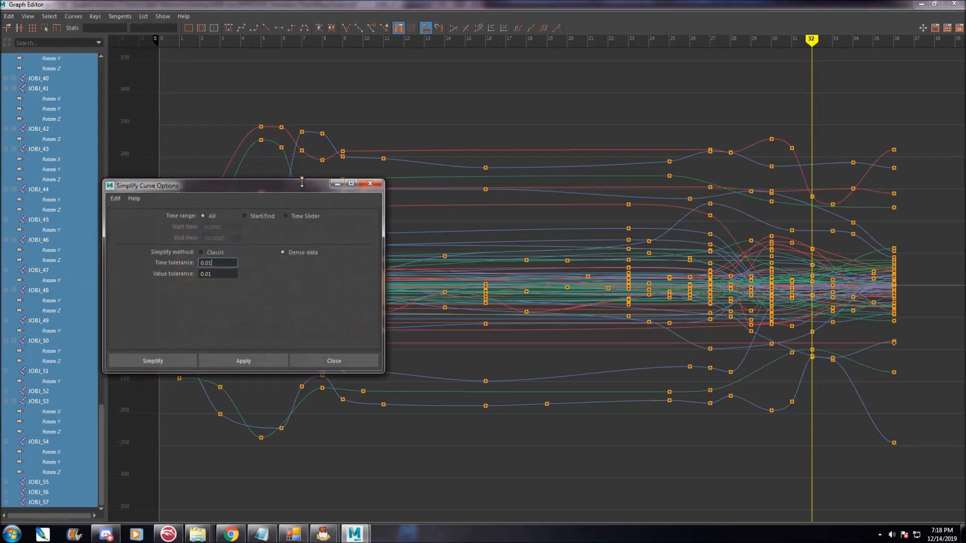
{"action": "left_click", "coordinate": [371, 185]}
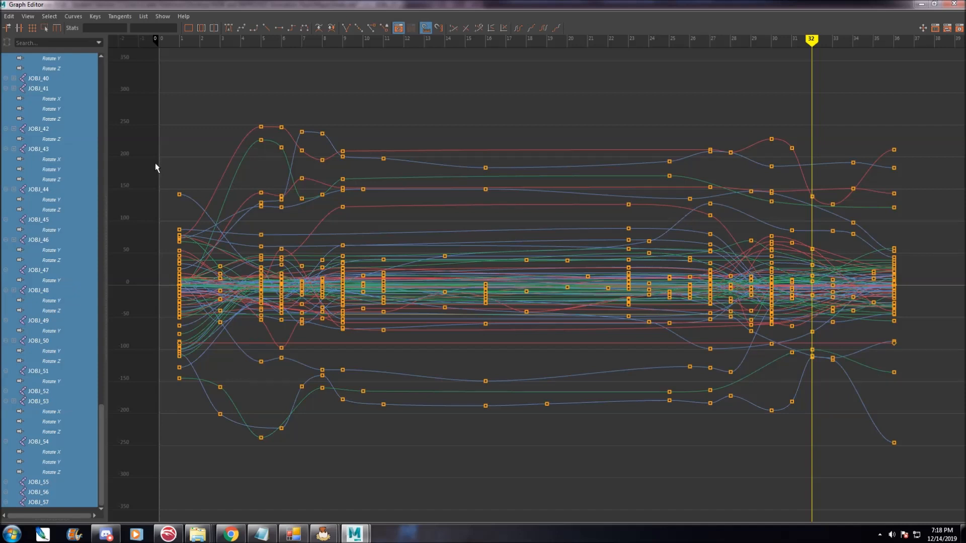
Set the tangents of the selected curves to Auto and select all keys in the graph.
{"action": "left_click", "coordinate": [121, 16]}
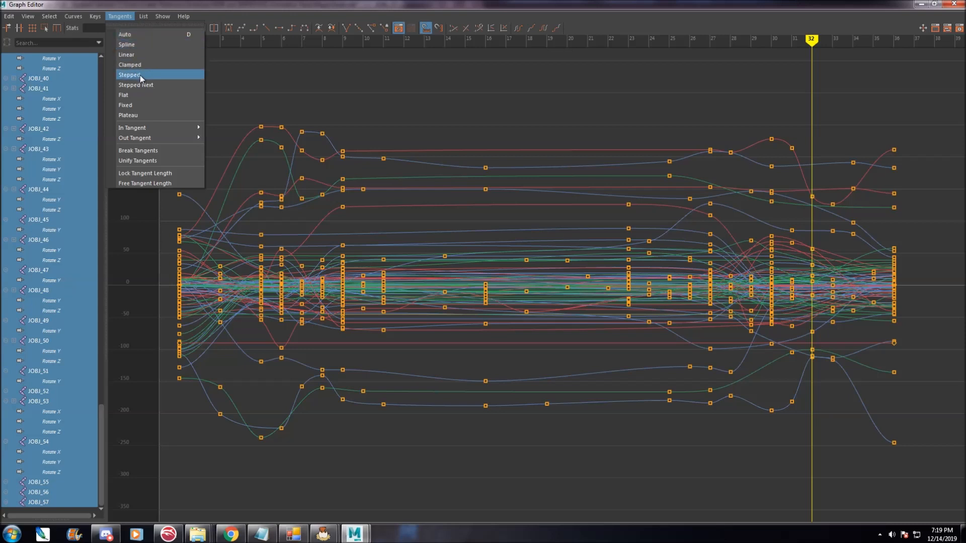
{"action": "left_click", "coordinate": [141, 34]}
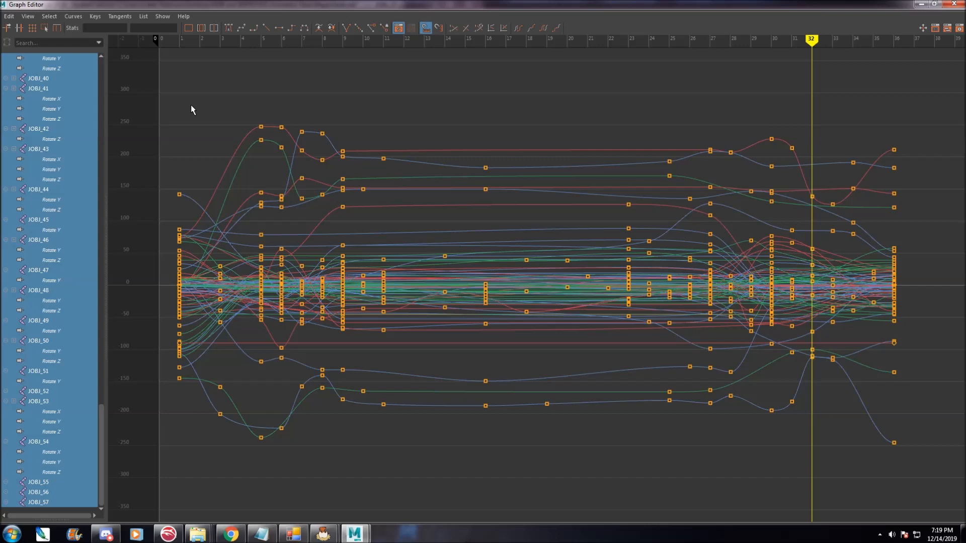
{"action": "left_click_drag", "start_coordinate": [175, 108], "coordinate": [927, 484]}
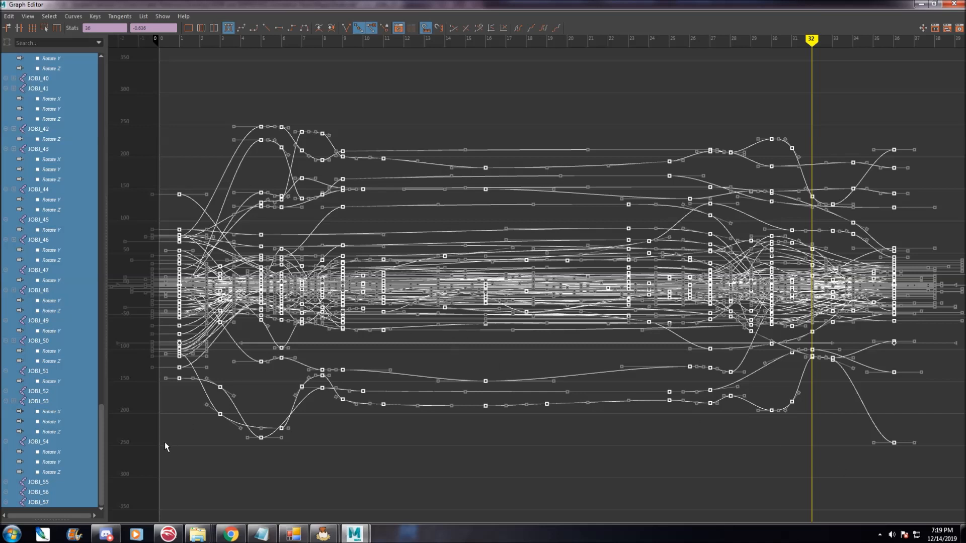
Examine the individual translate, rotate and scale channel curves of JOBJ_54 and JOBJ_0.
{"action": "left_click", "coordinate": [60, 471]}
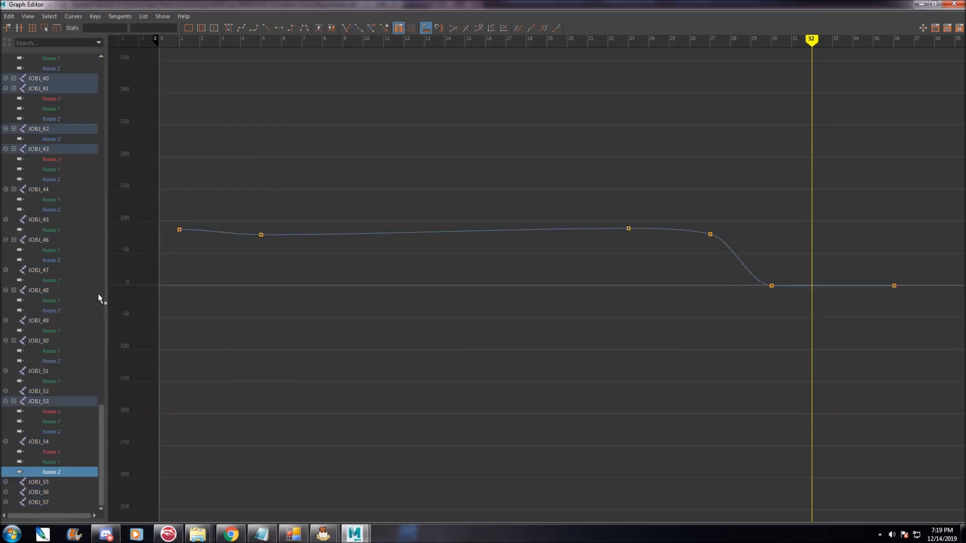
{"action": "scroll", "coordinate": [95, 302], "scroll_direction": "up", "scroll_amount": 20}
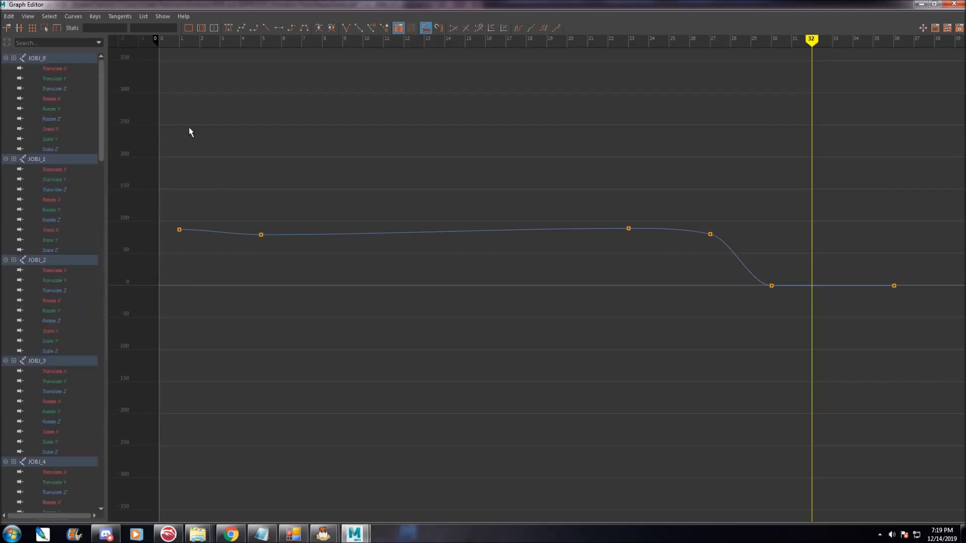
{"action": "left_click", "coordinate": [60, 77]}
{"action": "left_click", "coordinate": [64, 71]}
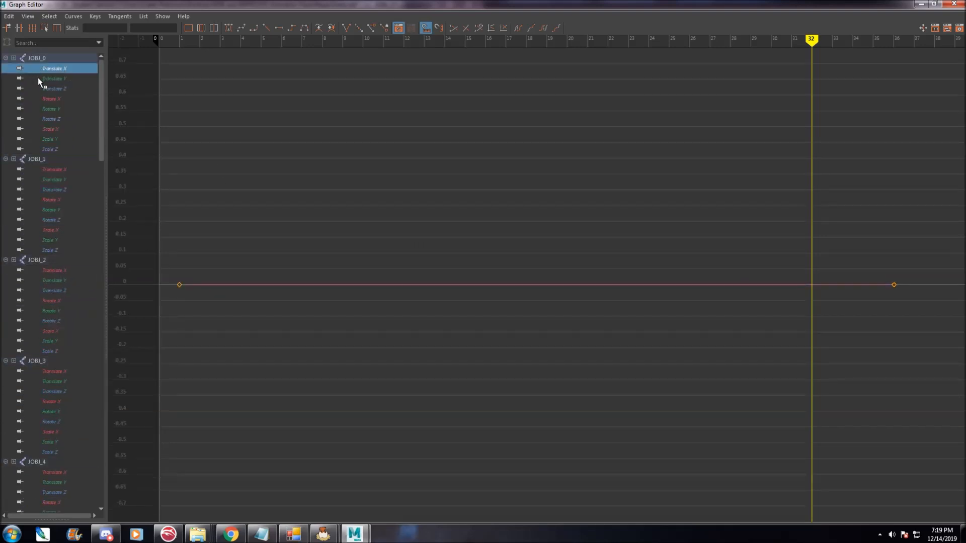
{"action": "left_click", "coordinate": [52, 127]}
{"action": "left_click", "coordinate": [46, 147]}
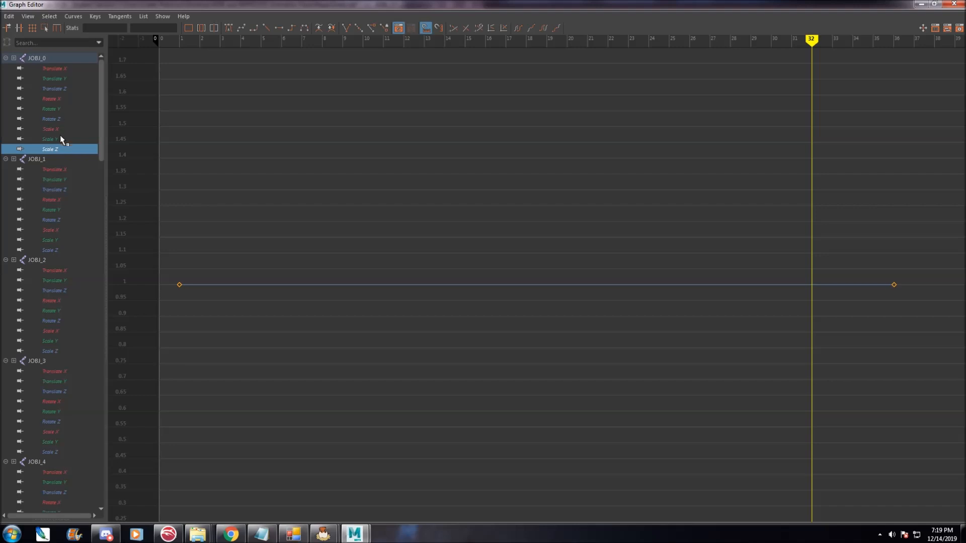
{"action": "left_click", "coordinate": [57, 139]}
{"action": "left_click", "coordinate": [60, 149]}
{"action": "left_click", "coordinate": [59, 140]}
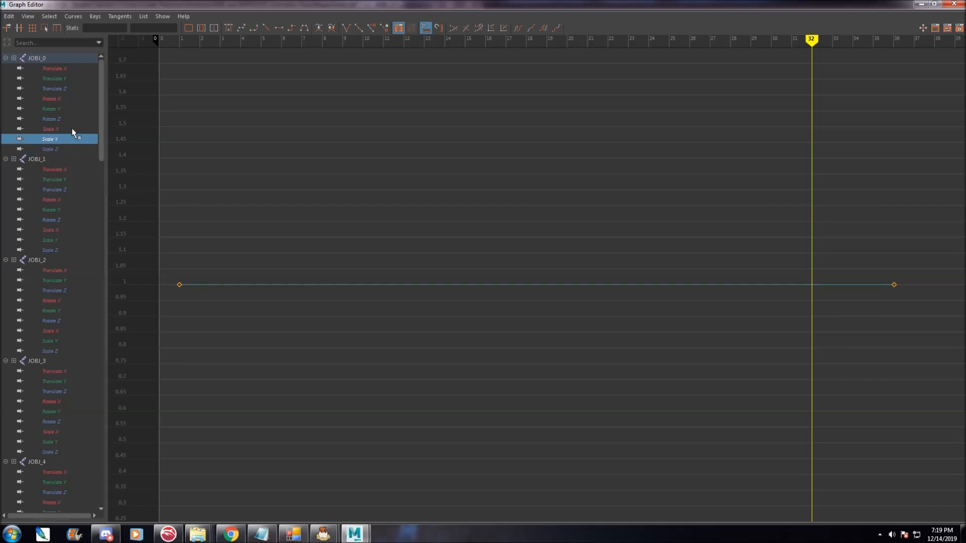
{"action": "left_click", "coordinate": [61, 120]}
{"action": "left_click", "coordinate": [59, 109]}
{"action": "left_click", "coordinate": [58, 99]}
{"action": "left_click", "coordinate": [58, 89]}
{"action": "left_click", "coordinate": [58, 78]}
{"action": "left_click", "coordinate": [58, 68]}
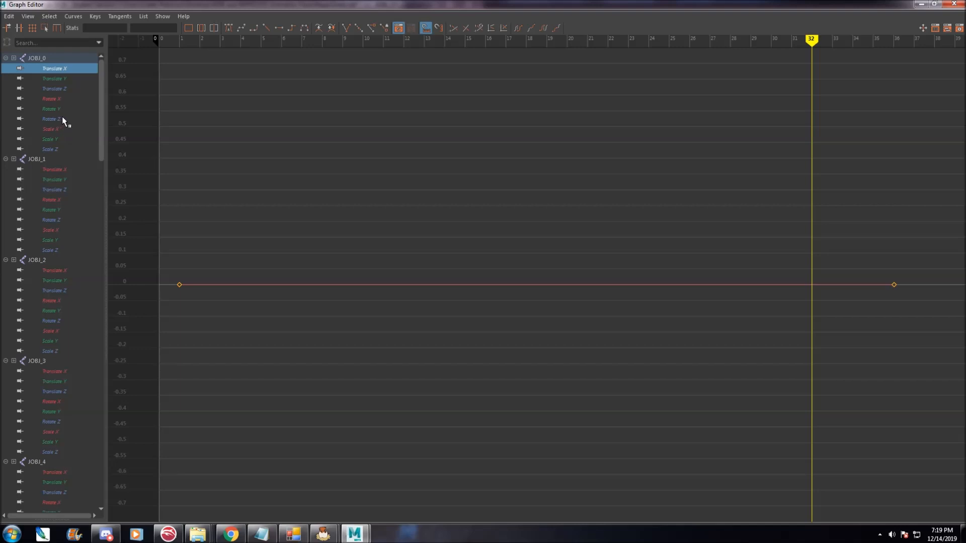
Display the curves of JOBJ_0 through JOBJ_3 together, then close the Graph Editor.
{"action": "scroll", "coordinate": [44, 293], "scroll_direction": "down", "scroll_amount": 8}
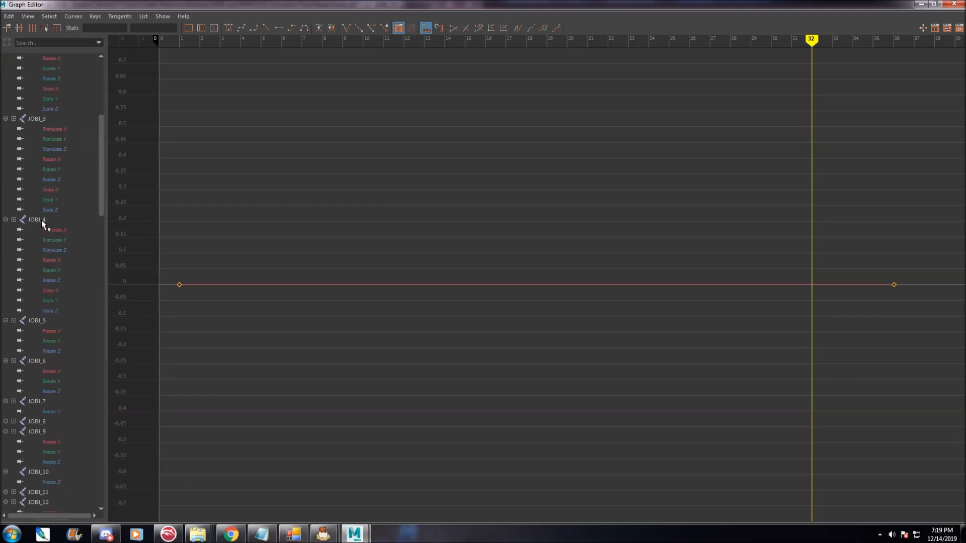
{"action": "left_click", "coordinate": [41, 220], "text": "shift"}
{"action": "scroll", "coordinate": [43, 282], "scroll_direction": "down", "scroll_amount": 5}
{"action": "scroll", "coordinate": [43, 281], "scroll_direction": "up", "scroll_amount": 5}
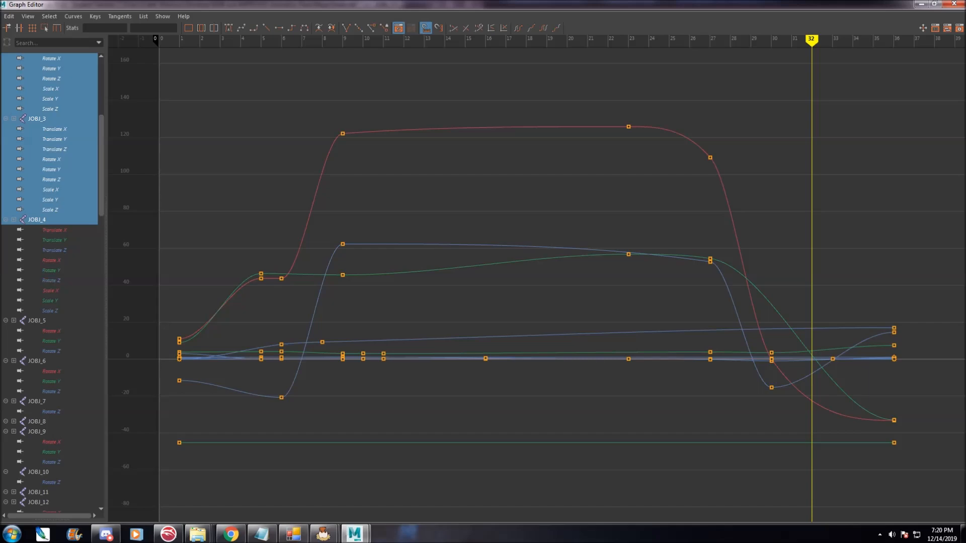
{"action": "left_click", "coordinate": [954, 4]}
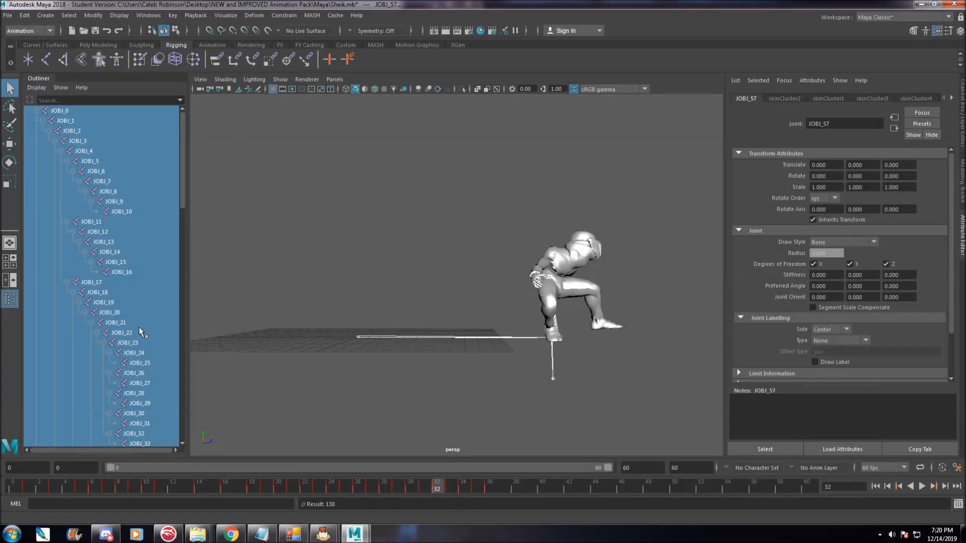
Select JOBJ_21 and inspect the rig's joints up close in the viewport.
{"action": "left_click", "coordinate": [127, 321]}
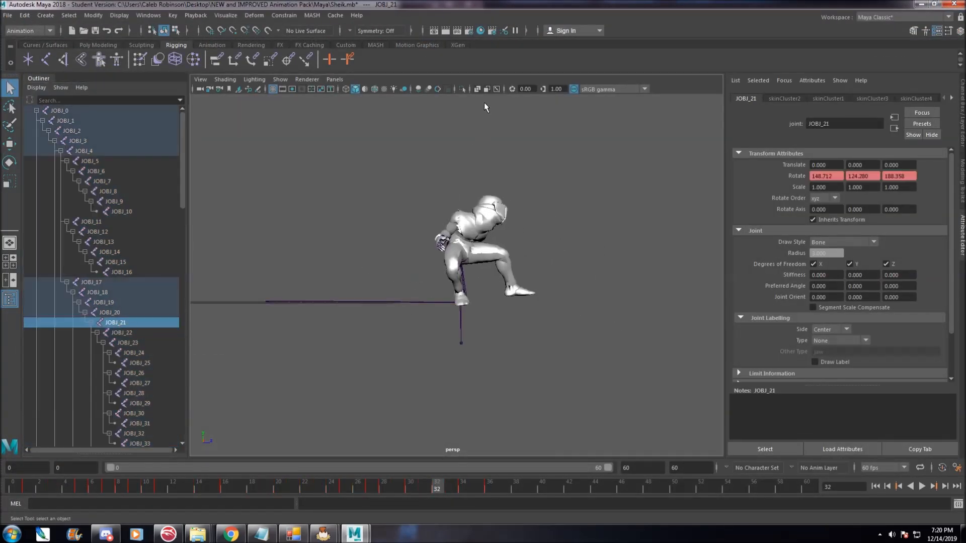
{"action": "left_click", "coordinate": [497, 90]}
{"action": "left_click_drag", "start_coordinate": [577, 246], "coordinate": [514, 255], "text": "alt"}
{"action": "scroll", "coordinate": [508, 258], "scroll_direction": "up", "scroll_amount": 5}
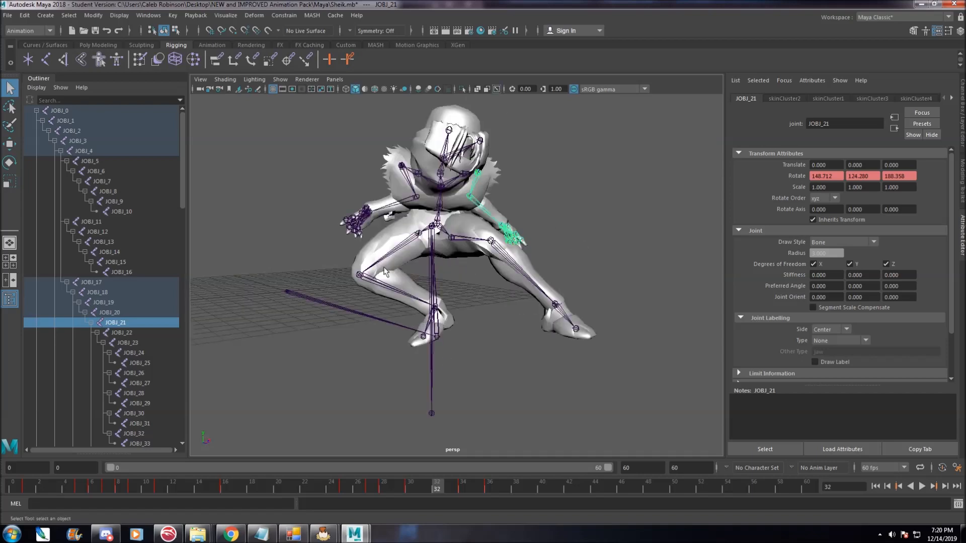
{"action": "left_click_drag", "start_coordinate": [405, 262], "coordinate": [433, 280], "text": "alt"}
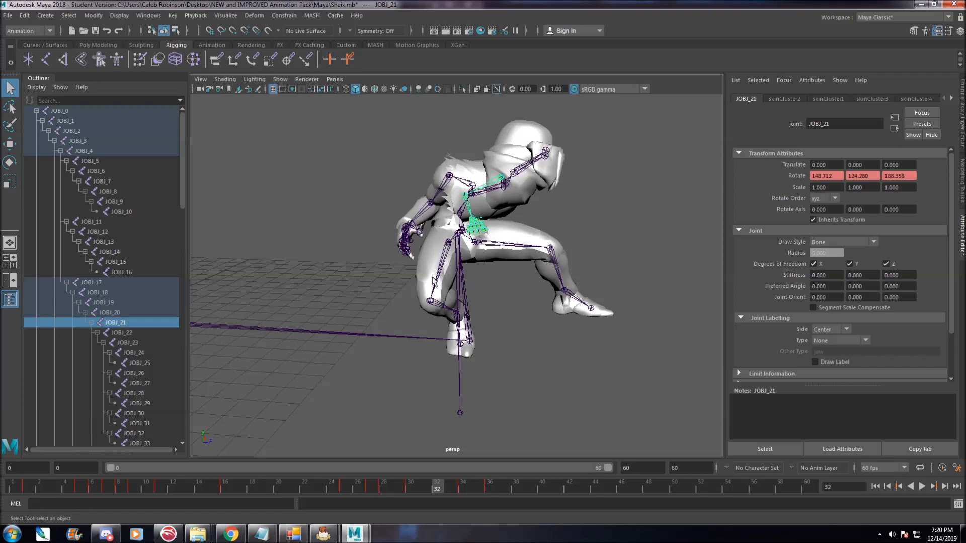
{"action": "left_click_drag", "start_coordinate": [371, 259], "coordinate": [552, 256], "text": "alt"}
{"action": "left_click", "coordinate": [589, 225]}
{"action": "left_click", "coordinate": [573, 204]}
{"action": "left_click_drag", "start_coordinate": [632, 243], "coordinate": [548, 233], "text": "alt"}
Try moving several joints with the Move tool, then undo the three moves.
{"action": "key", "text": "w"}
{"action": "left_click_drag", "start_coordinate": [447, 216], "coordinate": [563, 222]}
{"action": "left_click_drag", "start_coordinate": [587, 282], "coordinate": [566, 289], "text": "alt"}
{"action": "mouse_move", "coordinate": [613, 165]}
{"action": "left_mouse_down"}
{"action": "mouse_move", "coordinate": [614, 191]}
{"action": "mouse_move", "coordinate": [614, 175]}
{"action": "left_mouse_up"}
{"action": "left_click_drag", "start_coordinate": [615, 241], "coordinate": [508, 254], "text": "alt"}
{"action": "left_click", "coordinate": [585, 186]}
{"action": "left_click", "coordinate": [541, 145]}
{"action": "scroll", "coordinate": [536, 158], "scroll_direction": "down", "scroll_amount": 2}
{"action": "left_click_drag", "start_coordinate": [516, 143], "coordinate": [515, 76]}
{"action": "mouse_move", "coordinate": [614, 205]}
{"action": "left_mouse_down", "text": "alt"}
{"action": "mouse_move", "coordinate": [554, 206]}
{"action": "mouse_move", "coordinate": [607, 211]}
{"action": "left_mouse_up", "text": "alt"}
{"action": "left_click", "coordinate": [604, 221]}
{"action": "key", "text": "ctrl+z"}
{"action": "key", "text": "ctrl+z"}
{"action": "key", "text": "ctrl+z"}
{"action": "key", "text": "ctrl+z"}
{"action": "key", "text": "ctrl+z"}
{"action": "key", "text": "ctrl+z"}
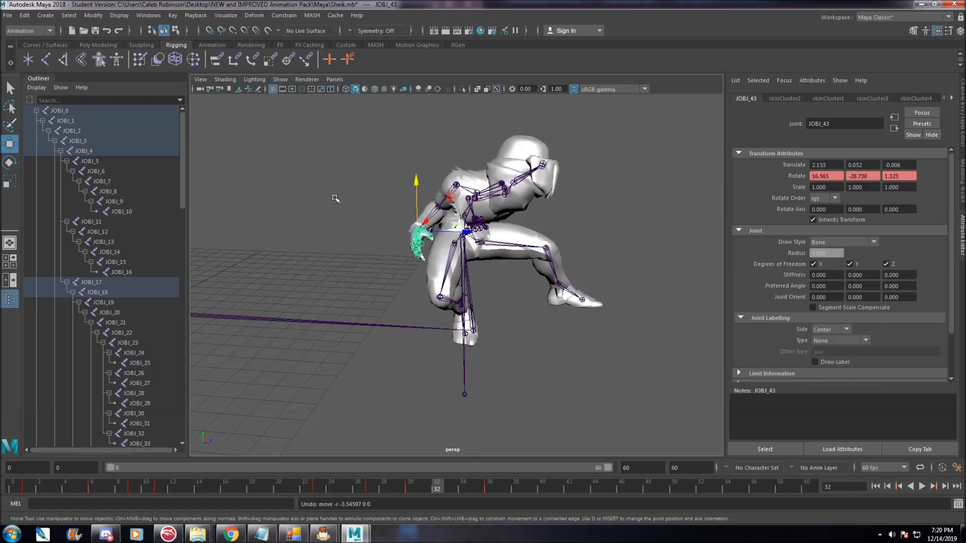
Select JOBJ_0 and JOBJ_1 in turn, play back the animation to watch them, and return to frame 1.
{"action": "left_click", "coordinate": [78, 113]}
{"action": "left_click_drag", "start_coordinate": [237, 211], "coordinate": [297, 236], "text": "alt"}
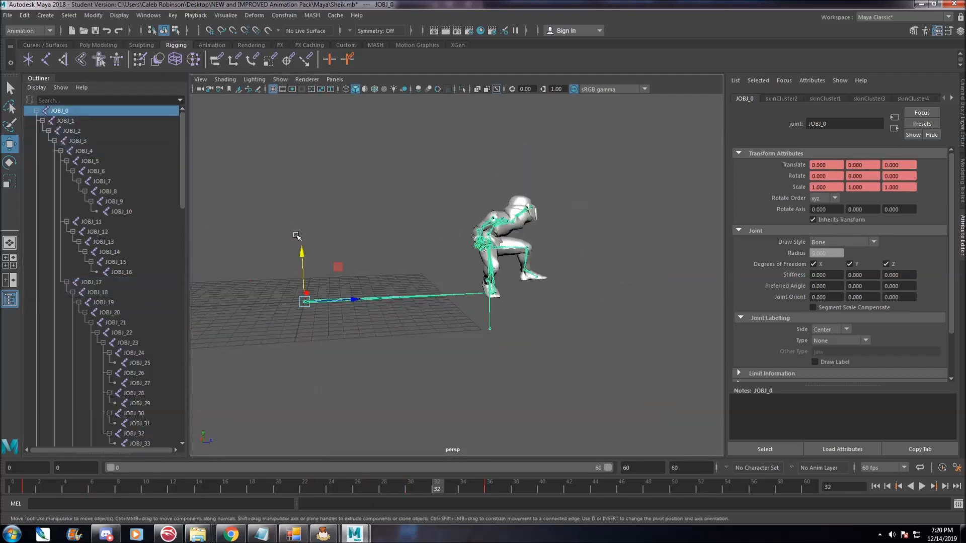
{"action": "key", "text": "alt+v"}
{"action": "key", "text": "alt+v"}
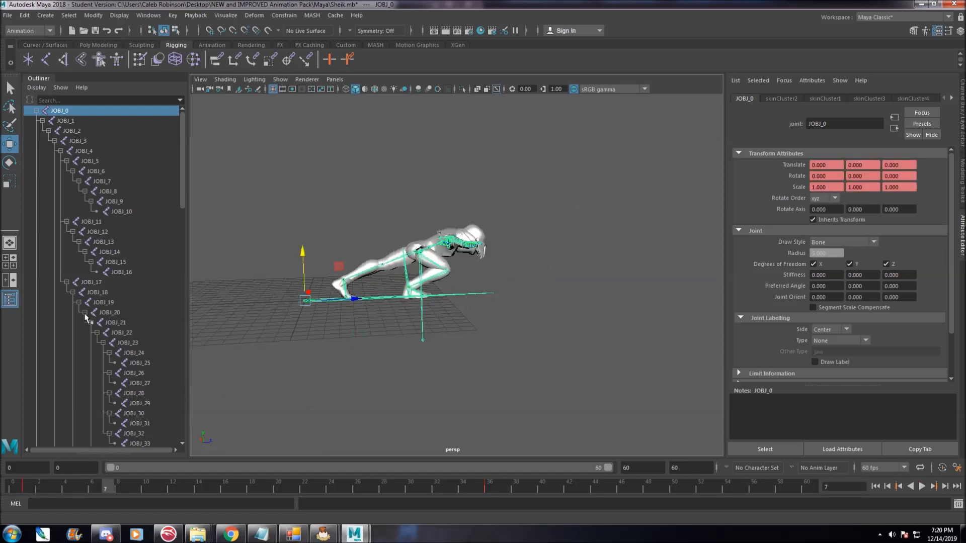
{"action": "left_click", "coordinate": [76, 121]}
{"action": "key", "text": "alt+v"}
{"action": "key", "text": "alt+v"}
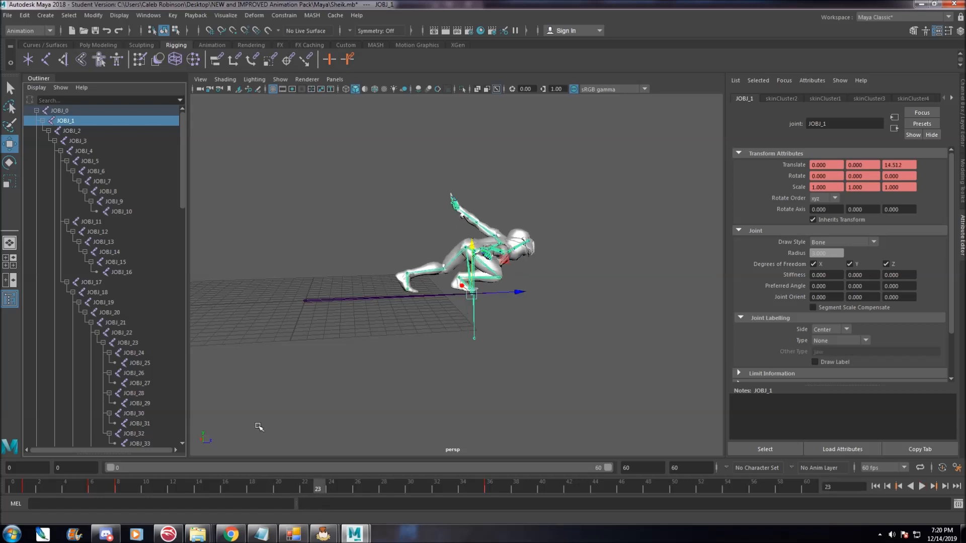
{"action": "left_click", "coordinate": [75, 110]}
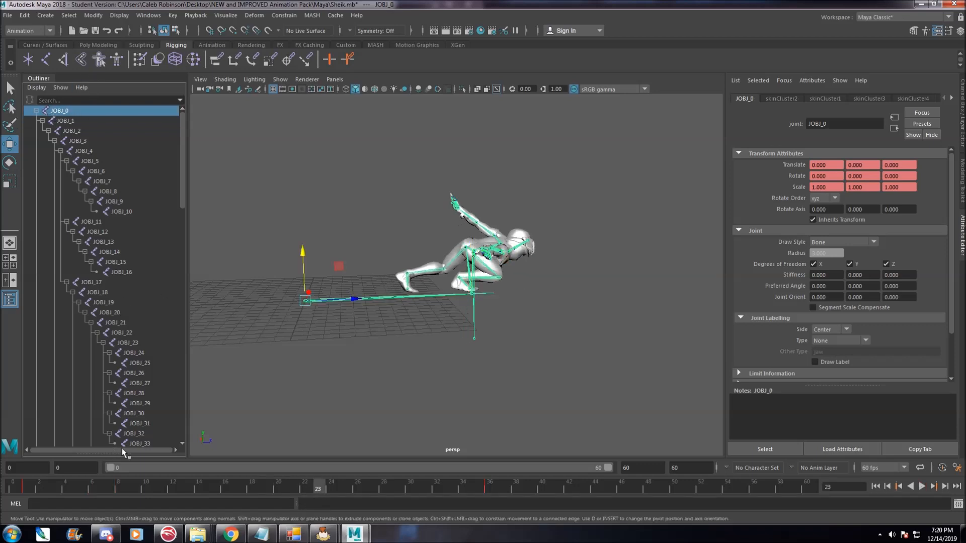
{"action": "key", "text": "alt+v"}
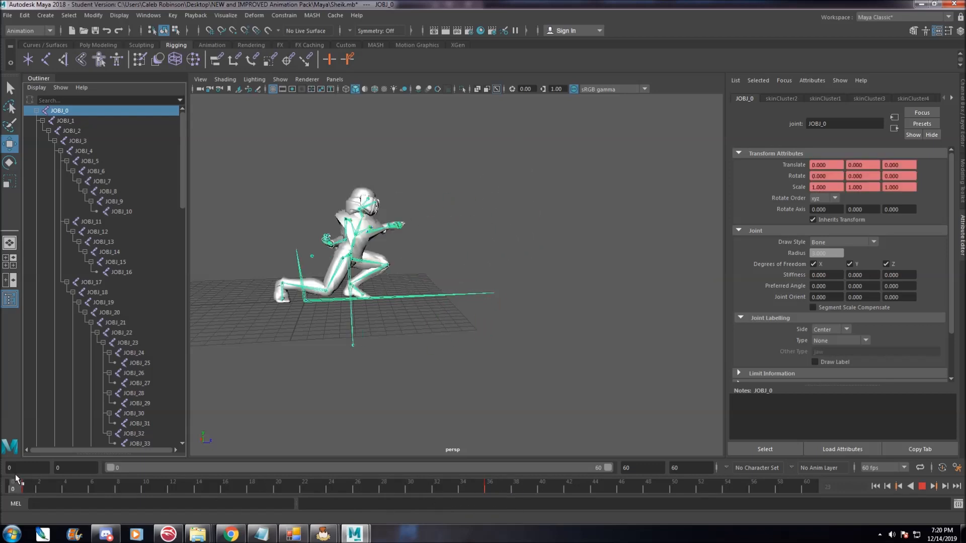
{"action": "key", "text": "alt+v"}
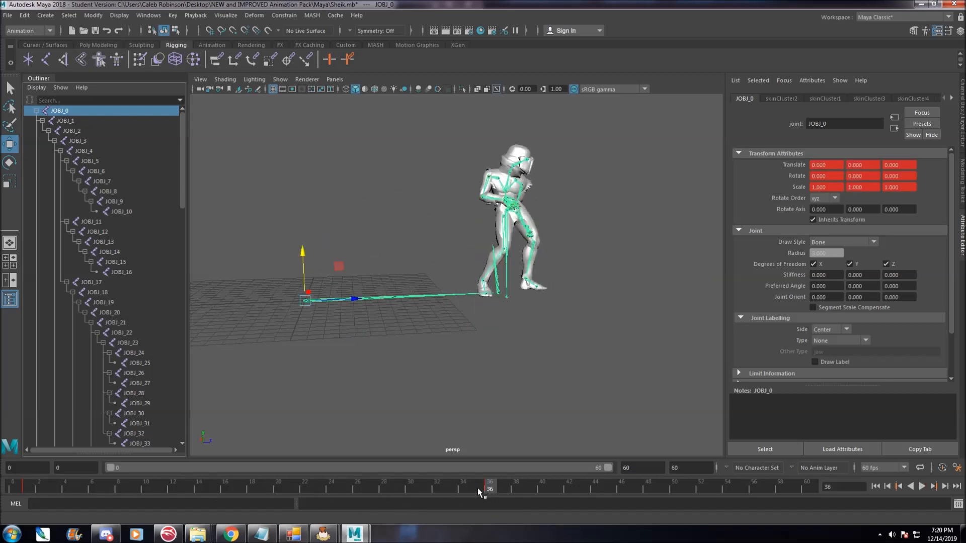
{"action": "left_click", "coordinate": [26, 487]}
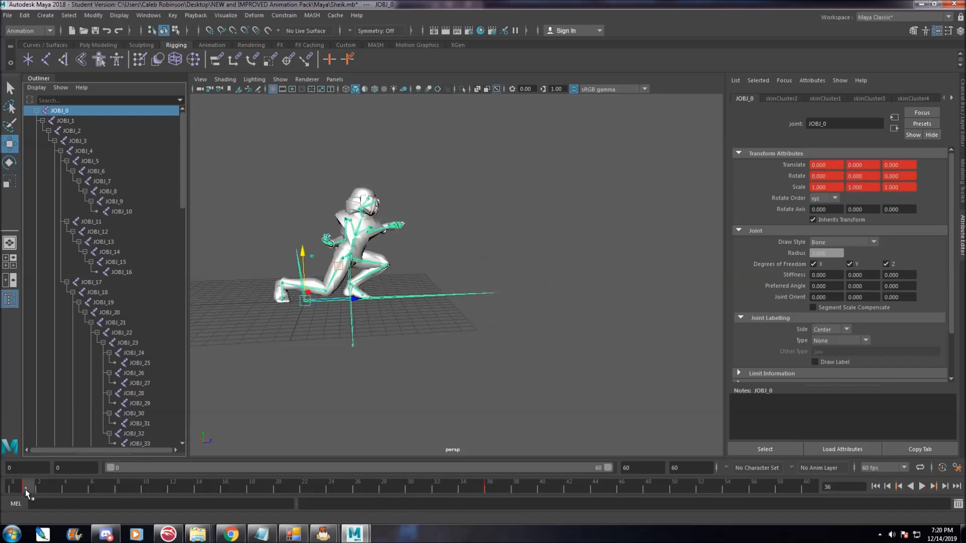
Select JOBJ_1 and open Basic Animation Guidelines from the animation pack's Instructions folder, then close it.
{"action": "left_click", "coordinate": [68, 121]}
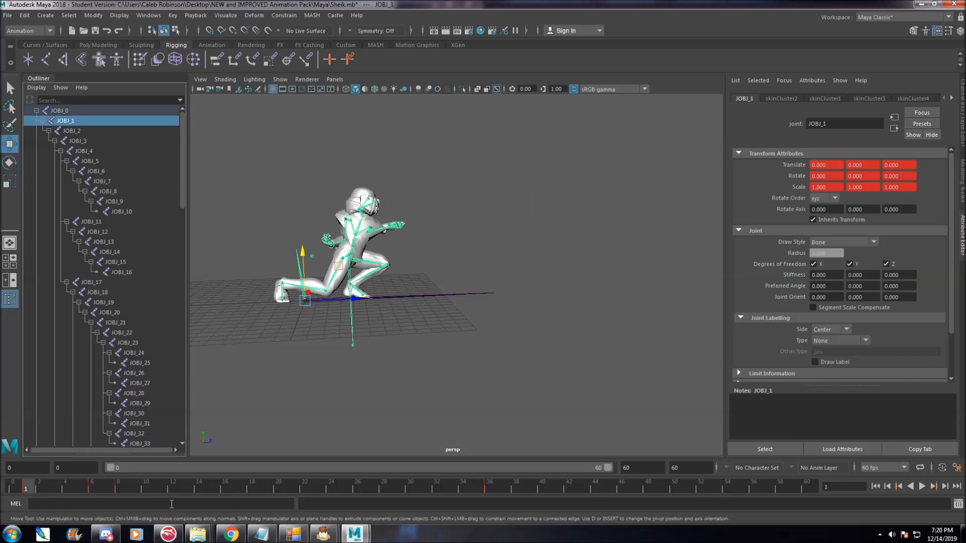
{"action": "middle_click_drag", "start_coordinate": [293, 388], "coordinate": [345, 362], "text": "alt"}
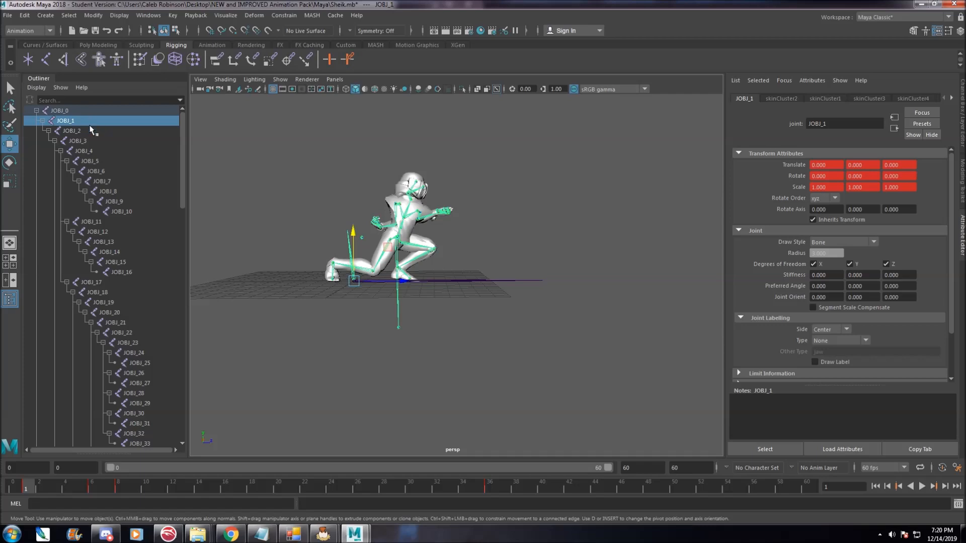
{"action": "mouse_move", "coordinate": [198, 534]}
{"action": "mouse_move", "coordinate": [500, 486]}
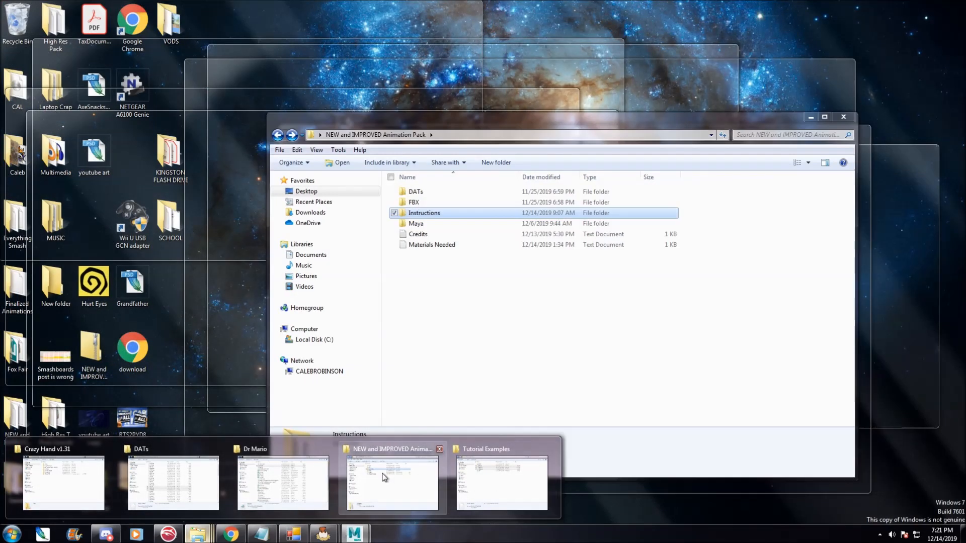
{"action": "left_click", "coordinate": [390, 481]}
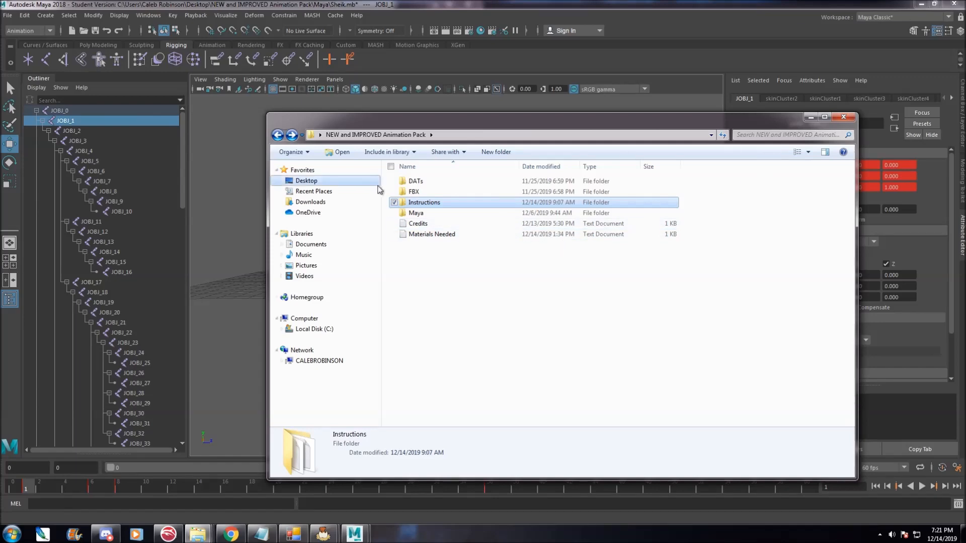
{"action": "double_click", "coordinate": [432, 203]}
{"action": "double_click", "coordinate": [456, 213]}
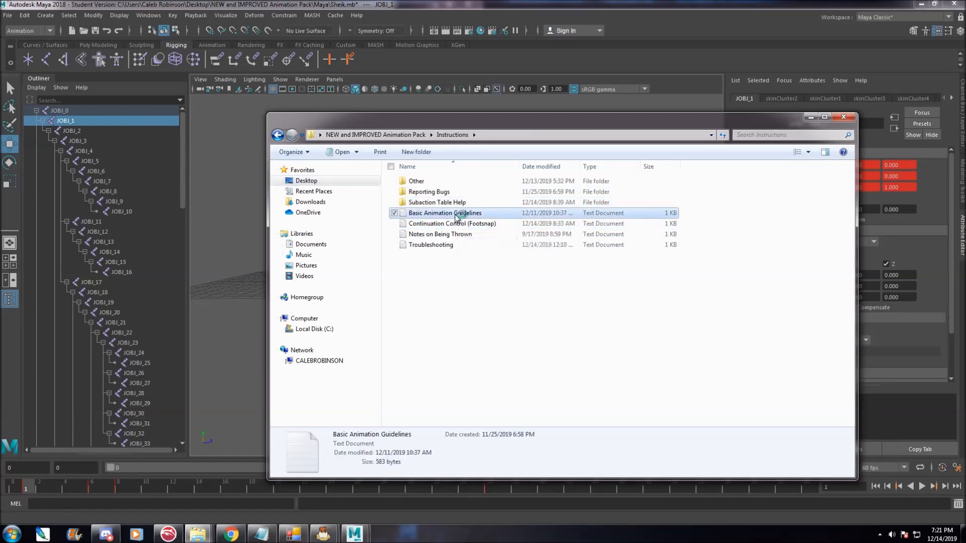
{"action": "left_click", "coordinate": [611, 142]}
{"action": "left_click", "coordinate": [811, 117]}
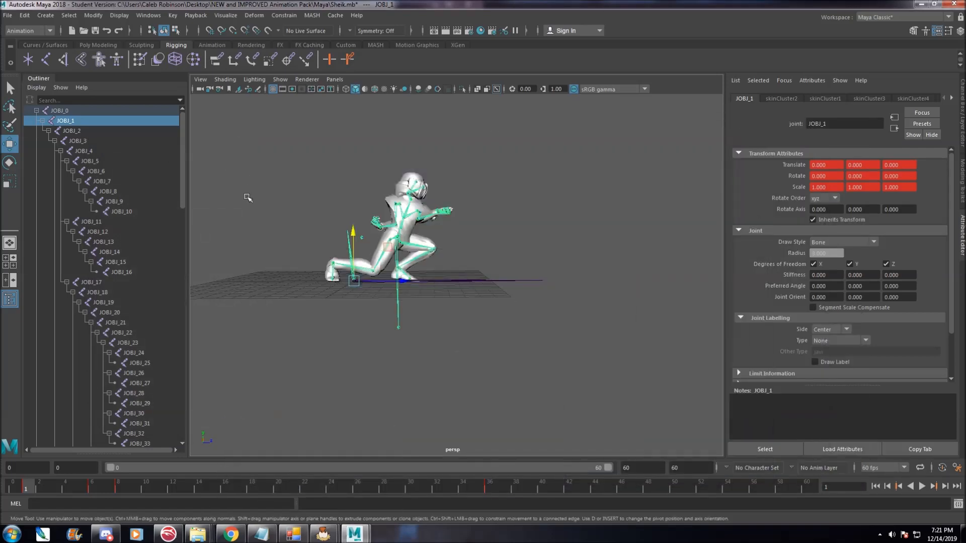
Try moving JOBJ_1 in the viewport, undoing each move.
{"action": "left_click_drag", "start_coordinate": [402, 269], "coordinate": [421, 269]}
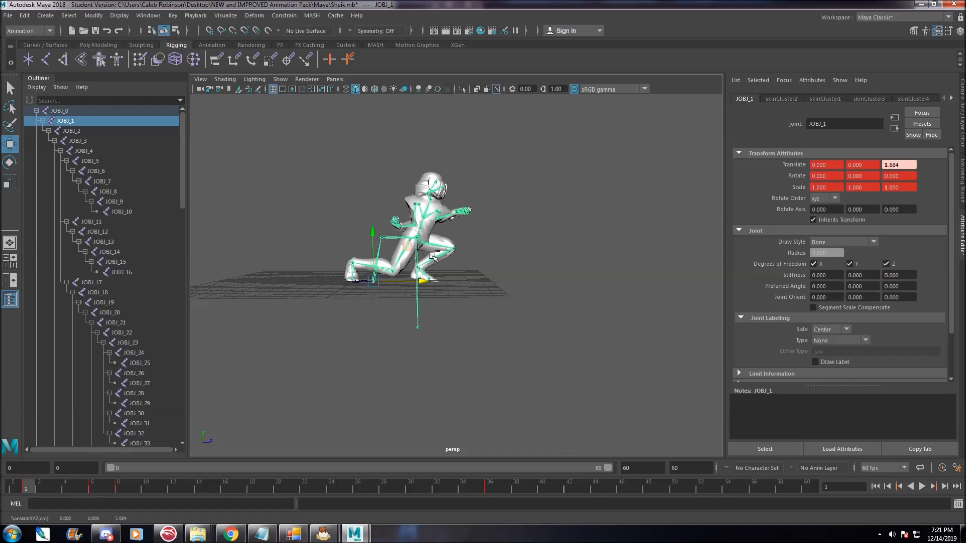
{"action": "key", "text": "ctrl+z"}
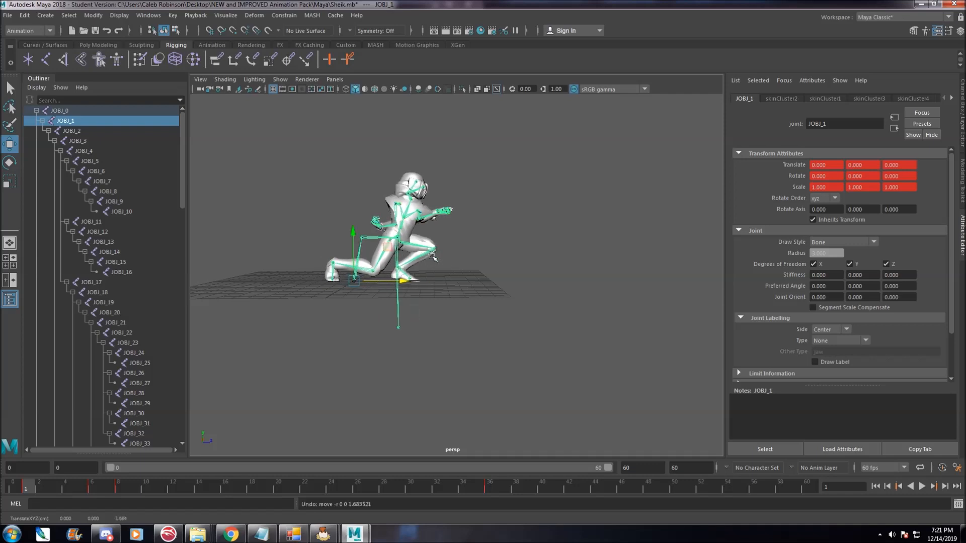
{"action": "left_click_drag", "start_coordinate": [408, 281], "coordinate": [444, 315]}
{"action": "key", "text": "ctrl+z"}
{"action": "middle_click_drag", "start_coordinate": [433, 270], "coordinate": [521, 261], "text": "alt"}
{"action": "scroll", "coordinate": [522, 261], "scroll_direction": "up", "scroll_amount": 5}
{"action": "left_click_drag", "start_coordinate": [444, 267], "coordinate": [472, 267]}
{"action": "key", "text": "ctrl+z"}
Select JOBJ_2 and try moving it upward, then undo the moves.
{"action": "left_click", "coordinate": [83, 129]}
{"action": "scroll", "coordinate": [409, 234], "scroll_direction": "down", "scroll_amount": 6}
{"action": "left_click_drag", "start_coordinate": [410, 235], "coordinate": [406, 219], "text": "alt"}
{"action": "scroll", "coordinate": [406, 218], "scroll_direction": "up", "scroll_amount": 3}
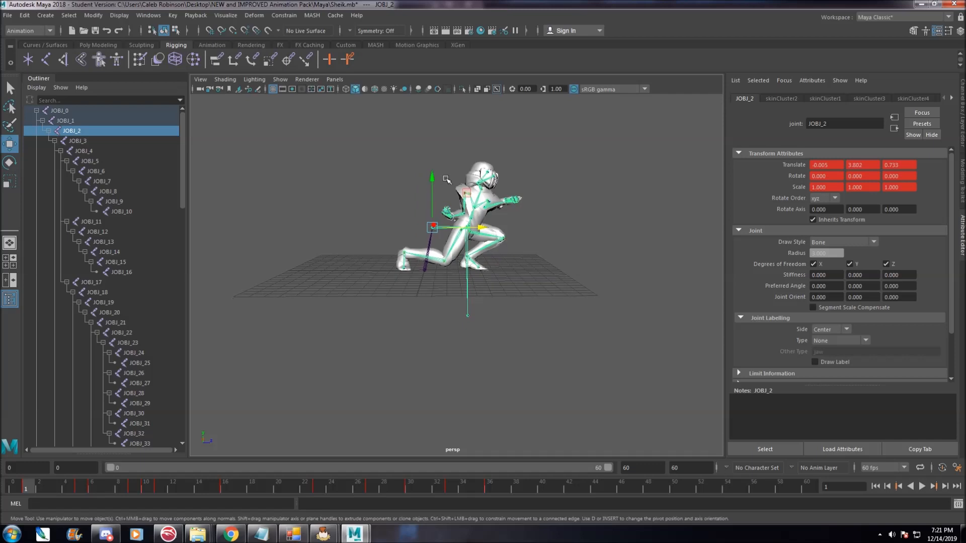
{"action": "scroll", "coordinate": [430, 177], "scroll_direction": "up", "scroll_amount": 3}
{"action": "left_click_drag", "start_coordinate": [416, 166], "coordinate": [422, 114]}
{"action": "key", "text": "ctrl+z"}
{"action": "key", "text": "ctrl+z"}
{"action": "key", "text": "ctrl+z"}
{"action": "key", "text": "ctrl+z"}
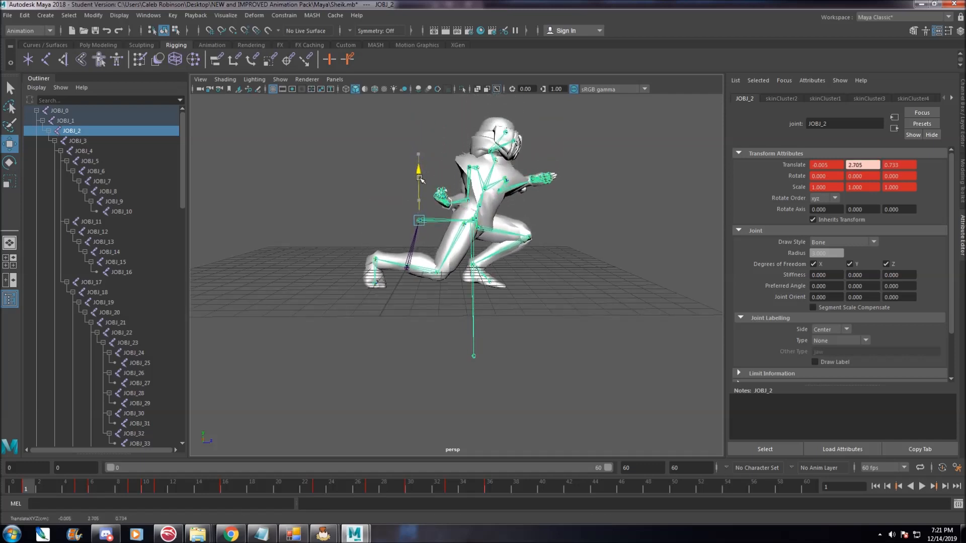
Select JOBJ_3 and try moving it, then undo the move.
{"action": "left_click", "coordinate": [88, 142]}
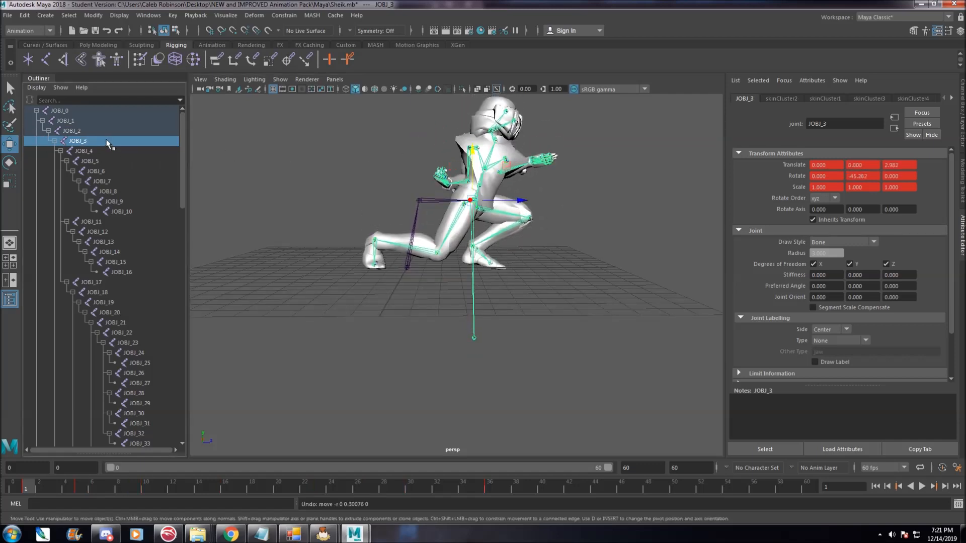
{"action": "left_click_drag", "start_coordinate": [603, 261], "coordinate": [486, 206], "text": "alt"}
{"action": "key", "text": "ctrl+z"}
{"action": "left_click_drag", "start_coordinate": [364, 289], "coordinate": [381, 259], "text": "alt"}
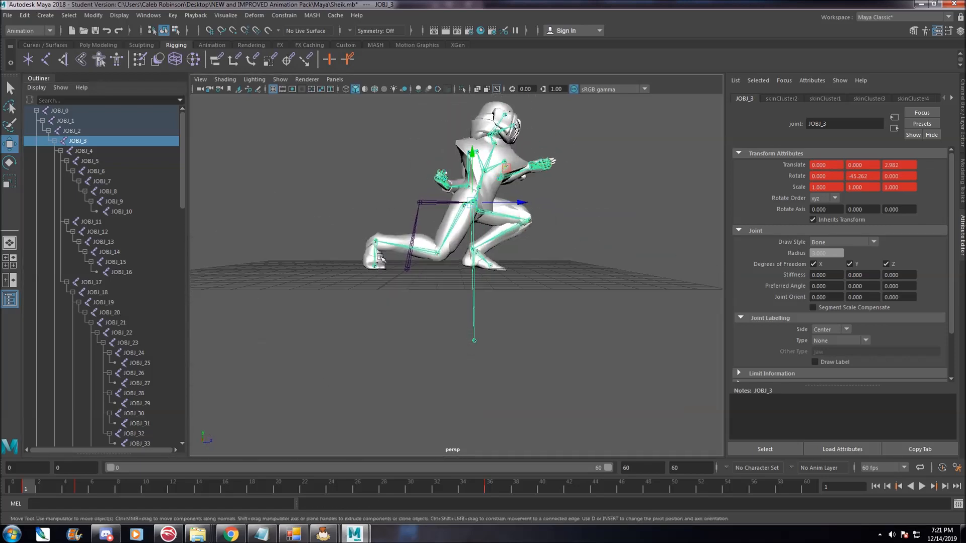
Select JOBJ_4, JOBJ_1, JOBJ_3 and JOBJ_2 in turn and inspect their positions from different angles.
{"action": "left_click", "coordinate": [87, 155]}
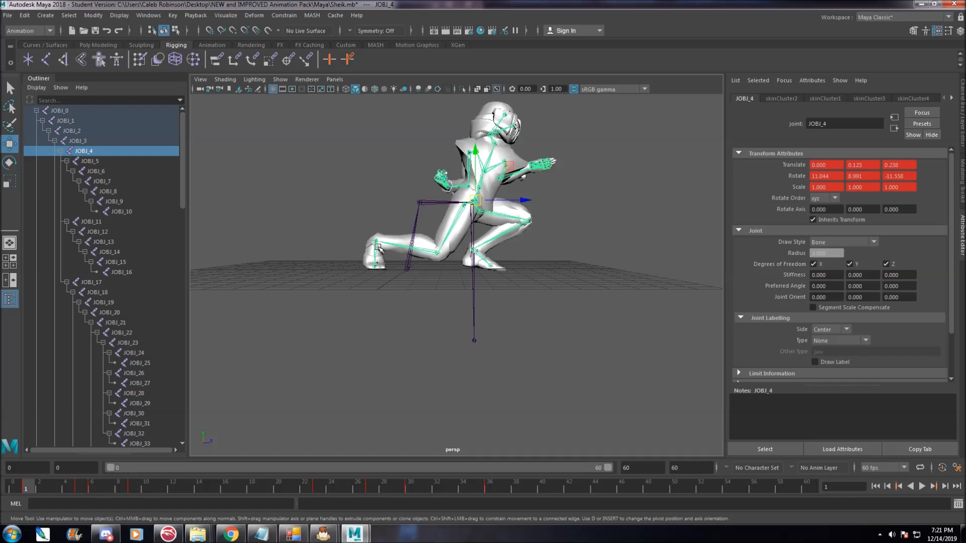
{"action": "left_click_drag", "start_coordinate": [568, 247], "coordinate": [513, 250], "text": "alt"}
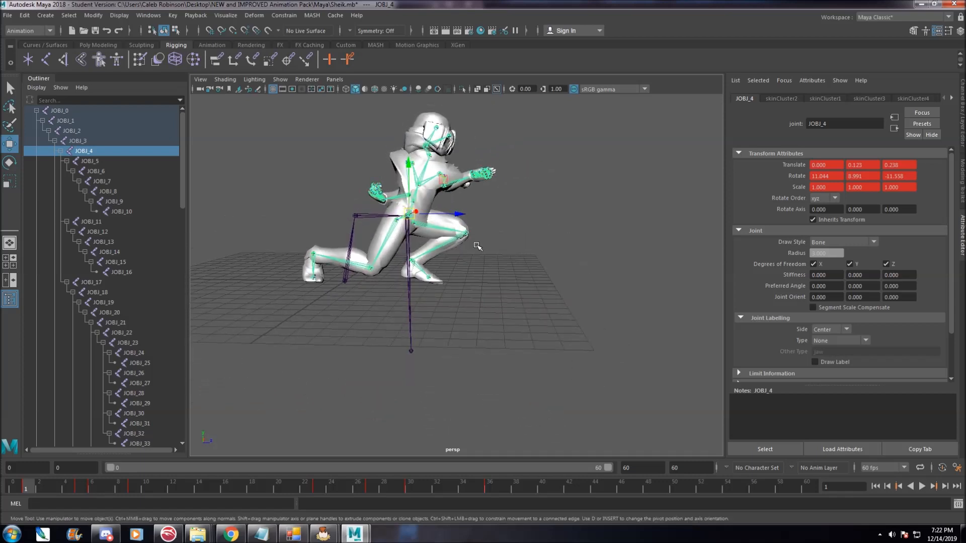
{"action": "left_click", "coordinate": [80, 121]}
{"action": "left_click", "coordinate": [83, 141], "text": "shift"}
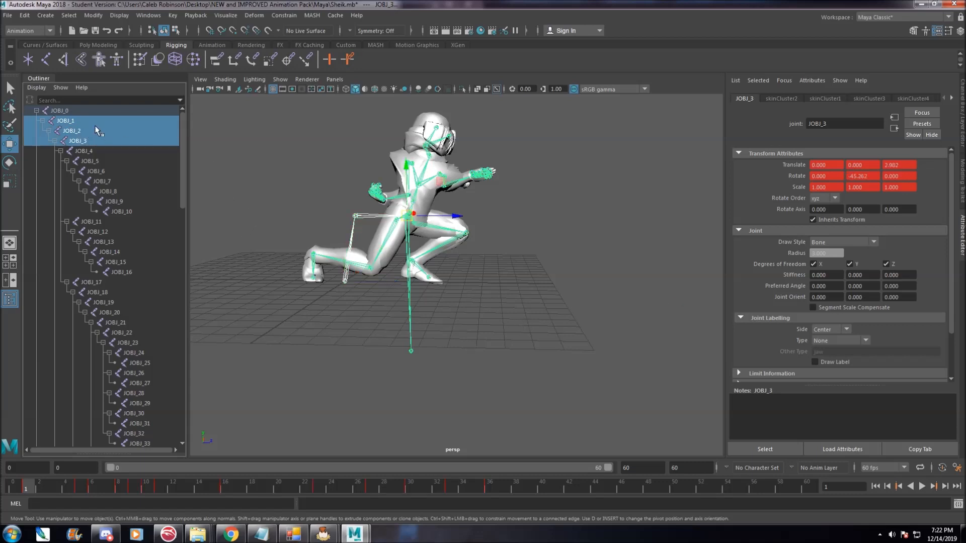
{"action": "left_click", "coordinate": [98, 131]}
{"action": "left_click", "coordinate": [100, 122]}
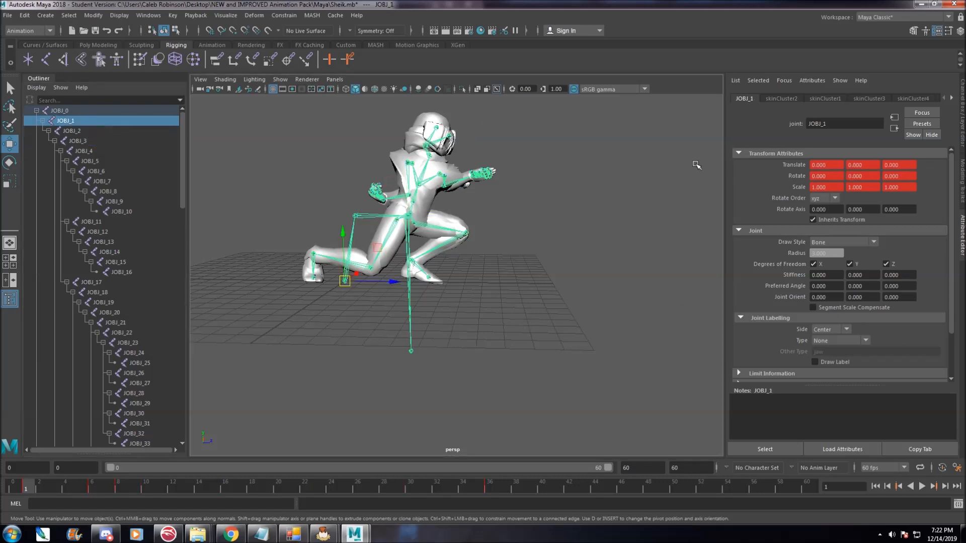
{"action": "left_click_drag", "start_coordinate": [412, 285], "coordinate": [512, 271], "text": "alt"}
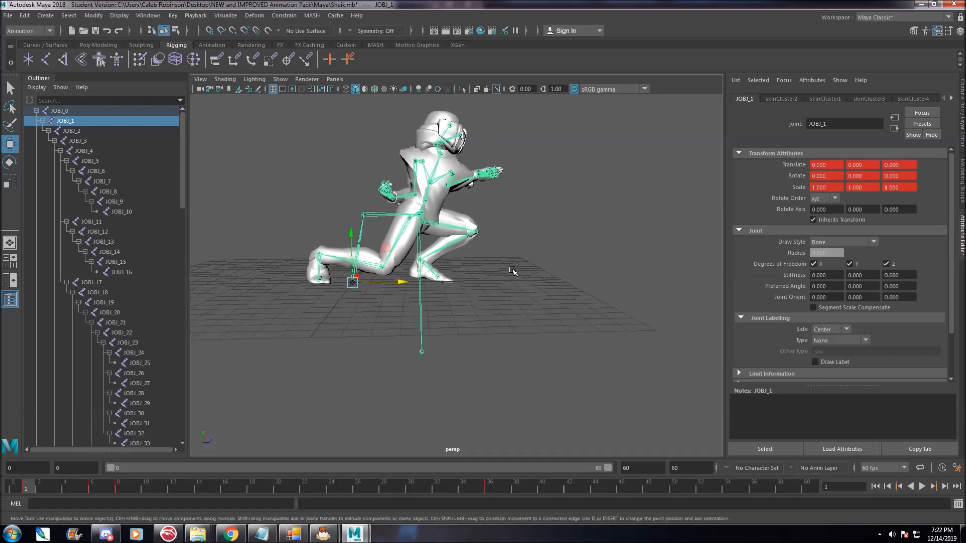
{"action": "left_click", "coordinate": [93, 152]}
{"action": "left_click_drag", "start_coordinate": [652, 313], "coordinate": [590, 299], "text": "alt"}
{"action": "scroll", "coordinate": [511, 259], "scroll_direction": "up", "scroll_amount": 3}
{"action": "scroll", "coordinate": [502, 250], "scroll_direction": "down", "scroll_amount": 2}
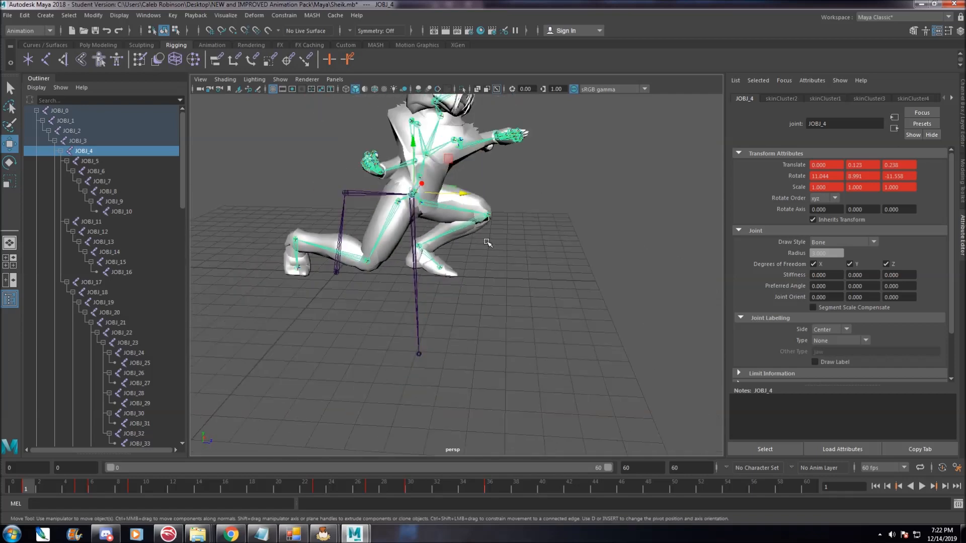
{"action": "mouse_move", "coordinate": [492, 242]}
{"action": "left_mouse_down", "text": "alt"}
{"action": "mouse_move", "coordinate": [556, 276]}
{"action": "mouse_move", "coordinate": [548, 293]}
{"action": "mouse_move", "coordinate": [511, 273]}
{"action": "mouse_move", "coordinate": [537, 270]}
{"action": "mouse_move", "coordinate": [500, 246]}
{"action": "left_mouse_up", "text": "alt"}
Try rotating JOBJ_4 with the Rotate tool, then undo the rotation.
{"action": "key", "text": "e"}
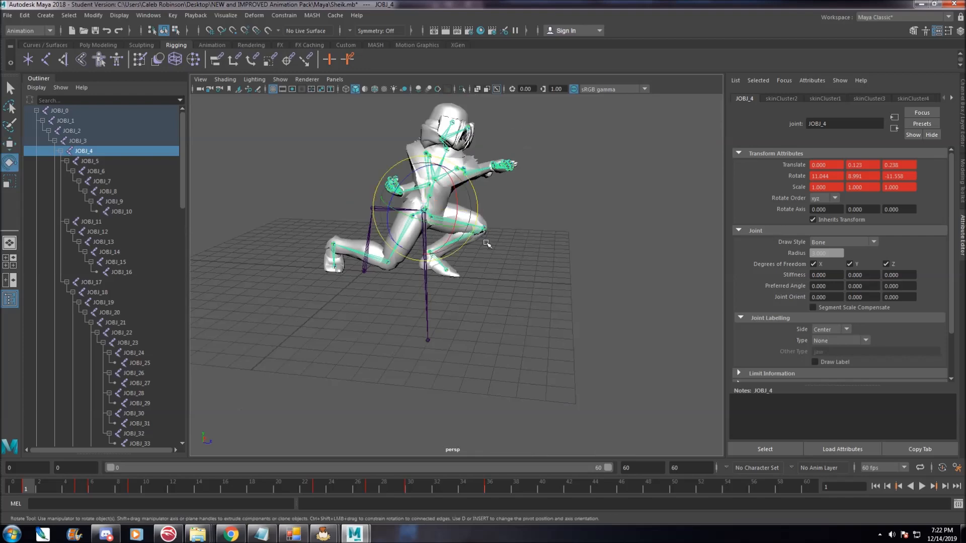
{"action": "left_click_drag", "start_coordinate": [441, 220], "coordinate": [500, 232]}
{"action": "key", "text": "ctrl+z"}
{"action": "key", "text": "ctrl+z"}
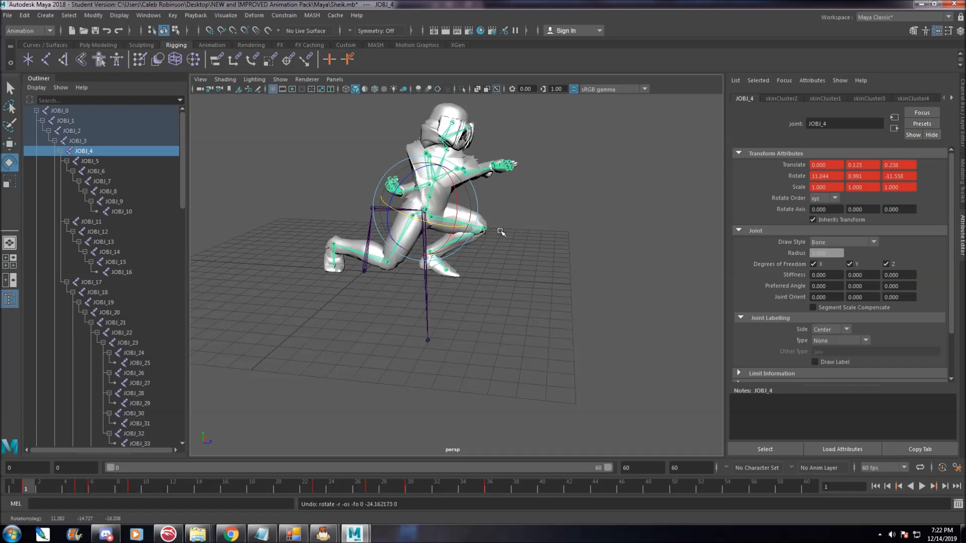
Select JOBJ_3 with the Move tool and move it forward to a Z translate of about 7.96.
{"action": "left_click", "coordinate": [92, 144]}
{"action": "scroll", "coordinate": [214, 174], "scroll_direction": "up", "scroll_amount": 3}
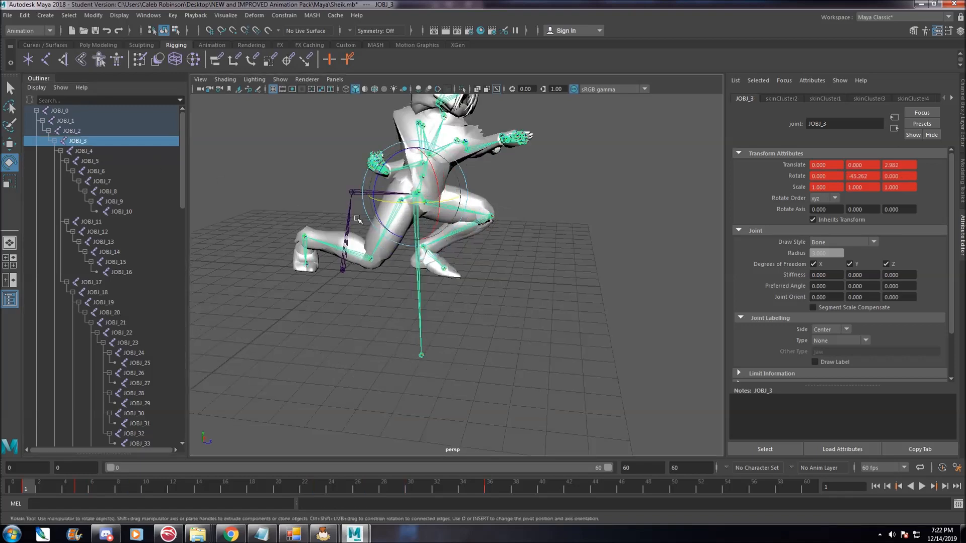
{"action": "left_click_drag", "start_coordinate": [204, 173], "coordinate": [227, 173], "text": "alt"}
{"action": "left_click", "coordinate": [77, 121]}
{"action": "key", "text": "w"}
{"action": "left_click_drag", "start_coordinate": [379, 278], "coordinate": [509, 277]}
{"action": "left_click", "coordinate": [87, 130]}
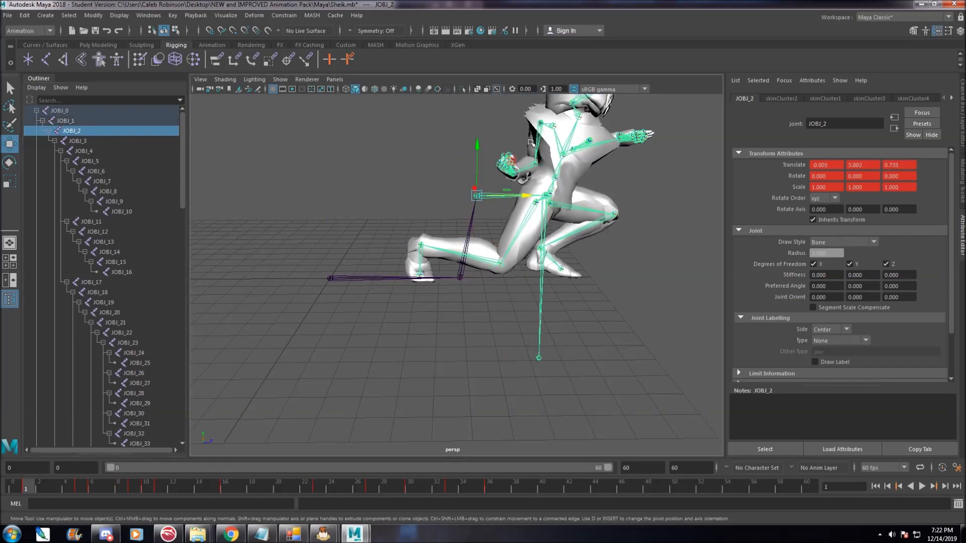
{"action": "middle_click_drag", "start_coordinate": [562, 211], "coordinate": [410, 275], "text": "alt"}
{"action": "left_click_drag", "start_coordinate": [323, 211], "coordinate": [321, 157]}
{"action": "left_click", "coordinate": [121, 141]}
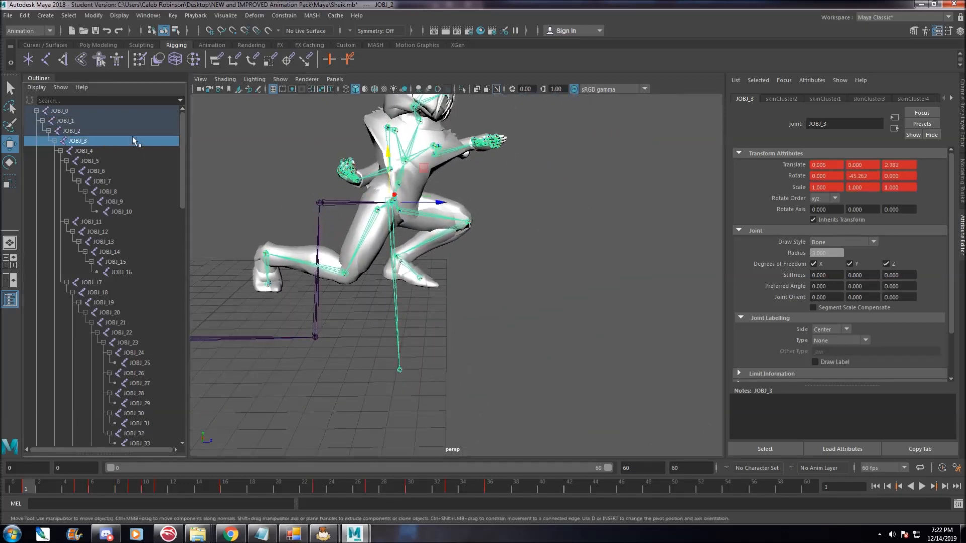
{"action": "left_click_drag", "start_coordinate": [445, 205], "coordinate": [564, 204]}
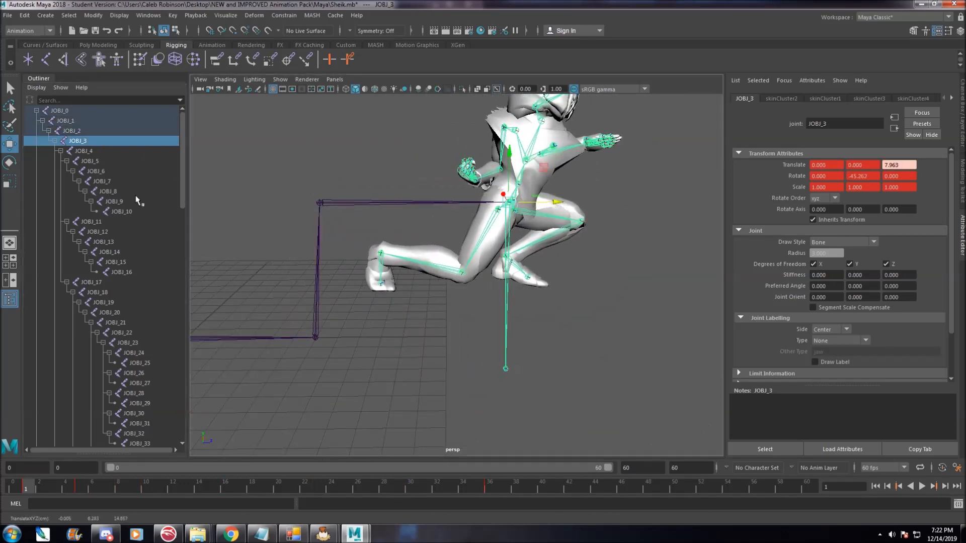
Select JOBJ_3, JOBJ_2 and JOBJ_4 in turn and inspect the joint chain from several angles.
{"action": "left_click", "coordinate": [79, 150]}
{"action": "left_click_drag", "start_coordinate": [513, 152], "coordinate": [567, 239]}
{"action": "left_click_drag", "start_coordinate": [558, 282], "coordinate": [656, 281]}
{"action": "left_click_drag", "start_coordinate": [585, 397], "coordinate": [579, 392], "text": "alt"}
{"action": "middle_click_drag", "start_coordinate": [354, 239], "coordinate": [316, 229], "text": "alt"}
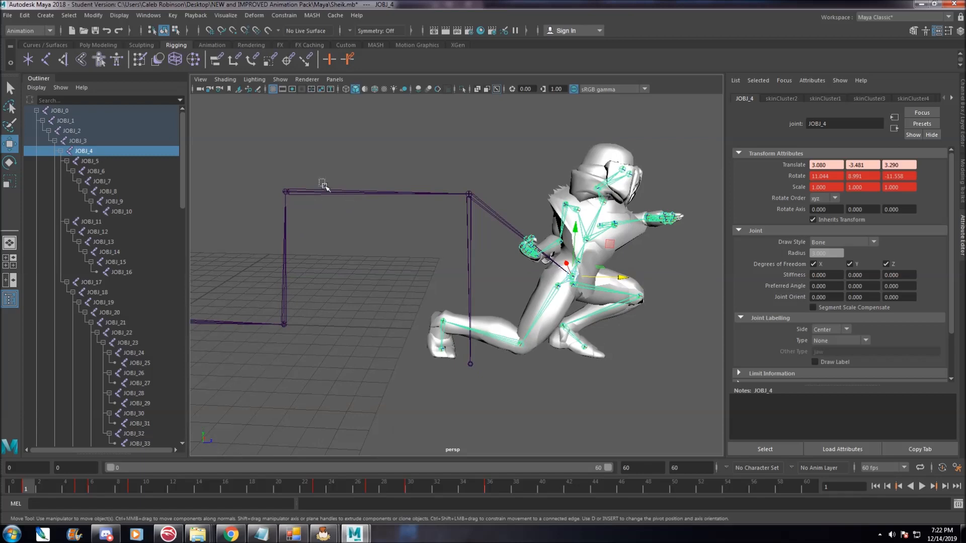
{"action": "left_click", "coordinate": [326, 192]}
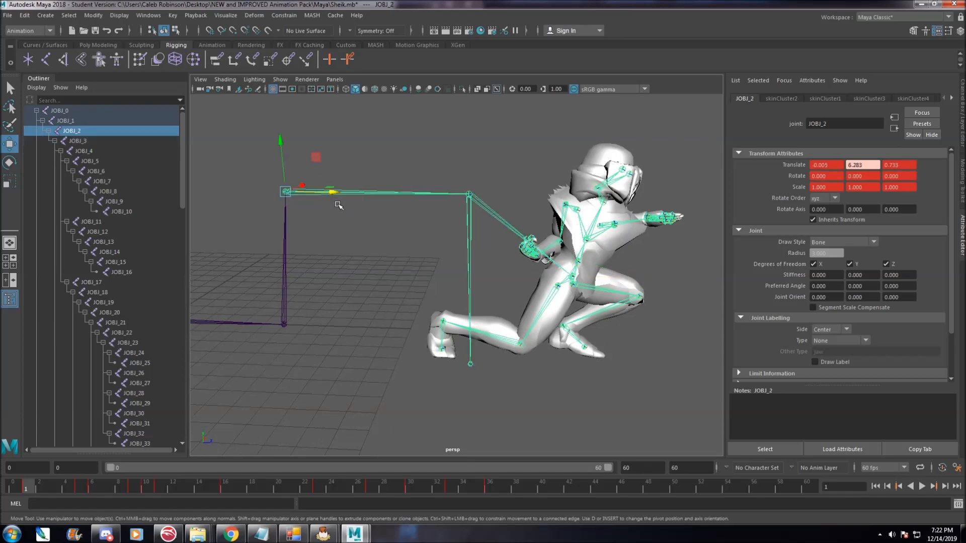
{"action": "left_click", "coordinate": [467, 196]}
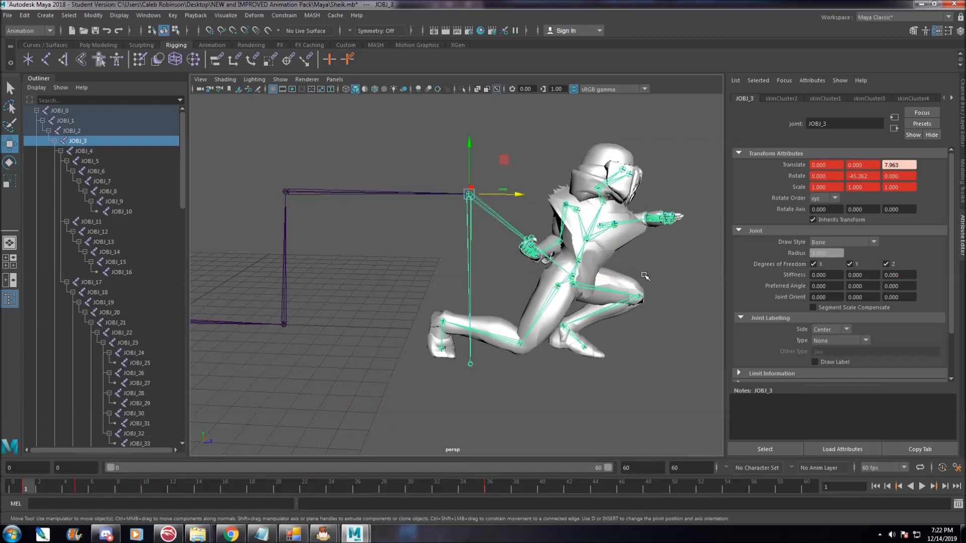
{"action": "left_click_drag", "start_coordinate": [645, 276], "coordinate": [589, 244], "text": "alt"}
{"action": "middle_click_drag", "start_coordinate": [590, 244], "coordinate": [573, 236], "text": "alt"}
{"action": "left_click", "coordinate": [99, 153]}
{"action": "left_click_drag", "start_coordinate": [307, 252], "coordinate": [390, 267], "text": "alt"}
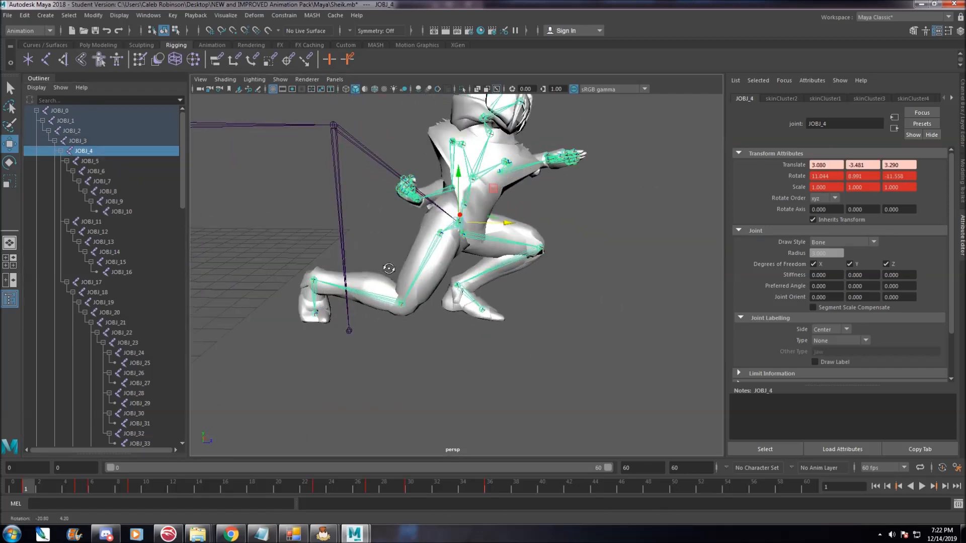
{"action": "scroll", "coordinate": [392, 267], "scroll_direction": "down", "scroll_amount": 4}
Try moving JOBJ_4 forward, then return the timeline to frame 1.
{"action": "left_click_drag", "start_coordinate": [486, 241], "coordinate": [525, 240]}
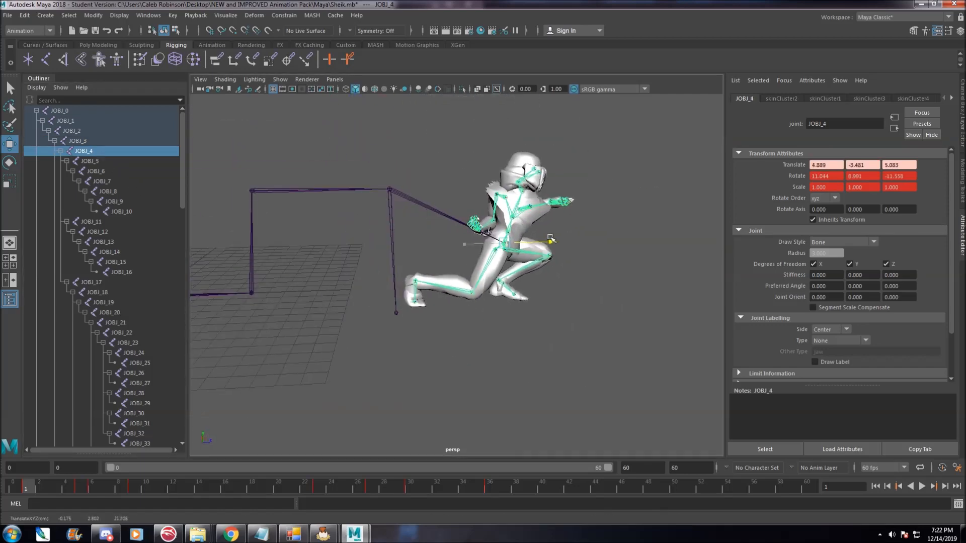
{"action": "left_click_drag", "start_coordinate": [594, 286], "coordinate": [565, 288], "text": "alt"}
{"action": "left_click", "coordinate": [592, 308]}
{"action": "scroll", "coordinate": [569, 285], "scroll_direction": "up", "scroll_amount": 2}
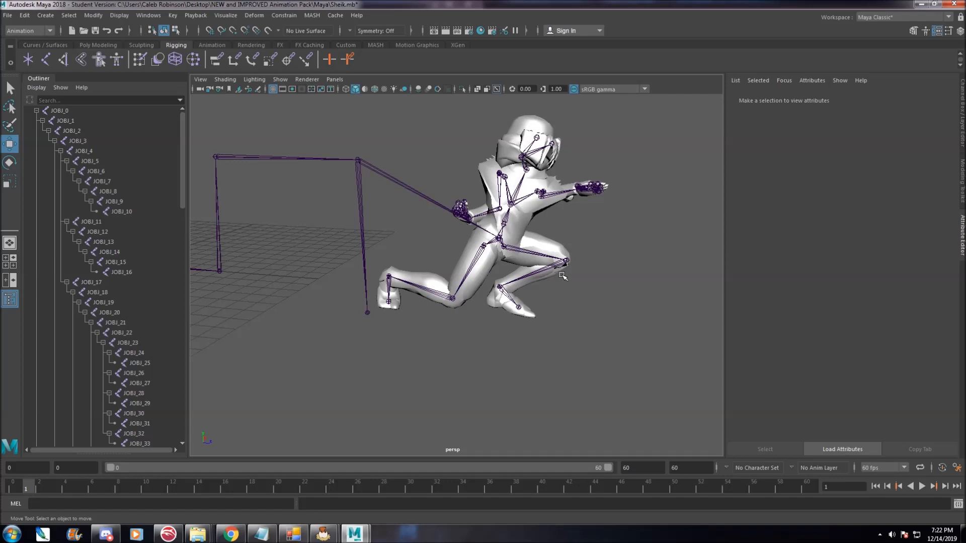
{"action": "scroll", "coordinate": [588, 270], "scroll_direction": "down", "scroll_amount": 2}
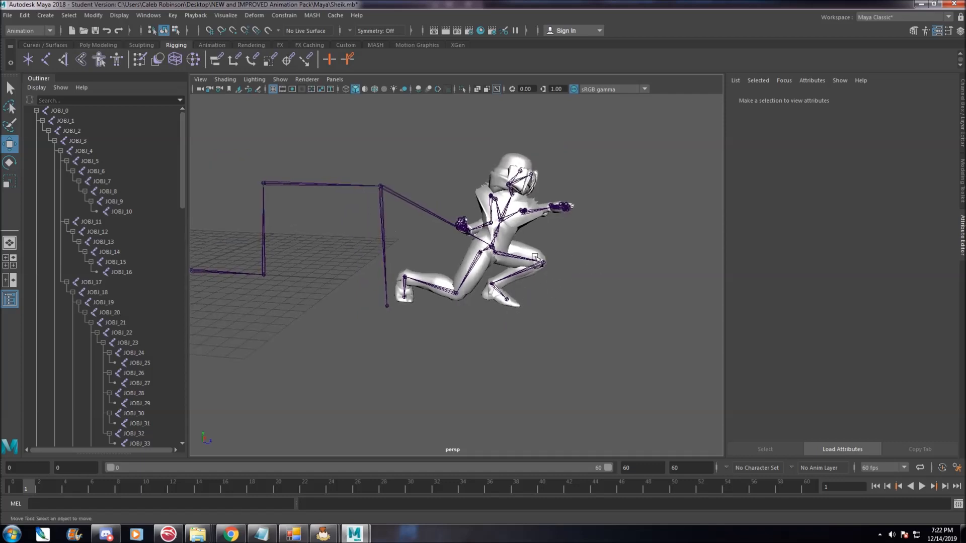
{"action": "left_click_drag", "start_coordinate": [409, 324], "coordinate": [530, 296], "text": "alt"}
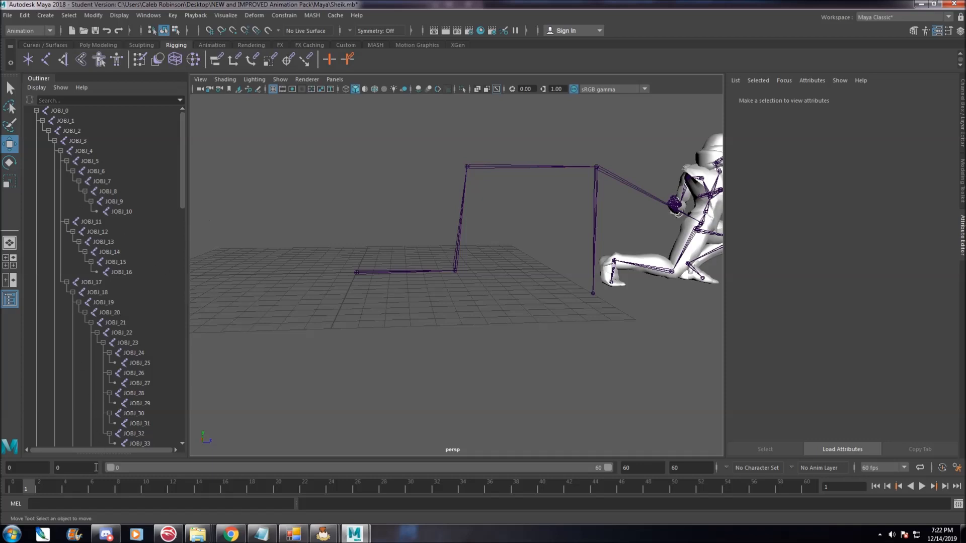
{"action": "left_click_drag", "start_coordinate": [104, 482], "coordinate": [29, 482]}
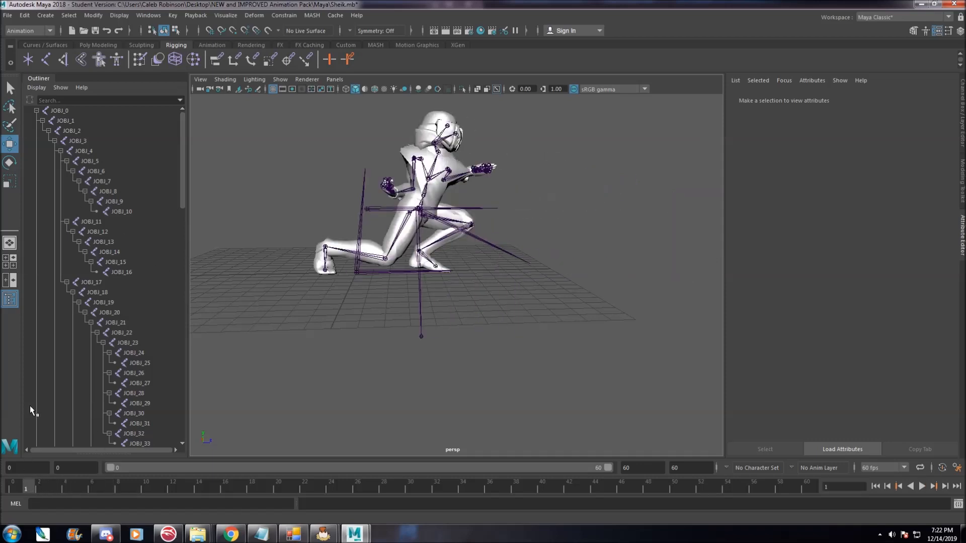
Select the whole joint hierarchy from JOBJ_0 to JOBJ_57 and open the Graph Editor.
{"action": "left_click", "coordinate": [61, 111]}
{"action": "scroll", "coordinate": [119, 302], "scroll_direction": "down", "scroll_amount": 8}
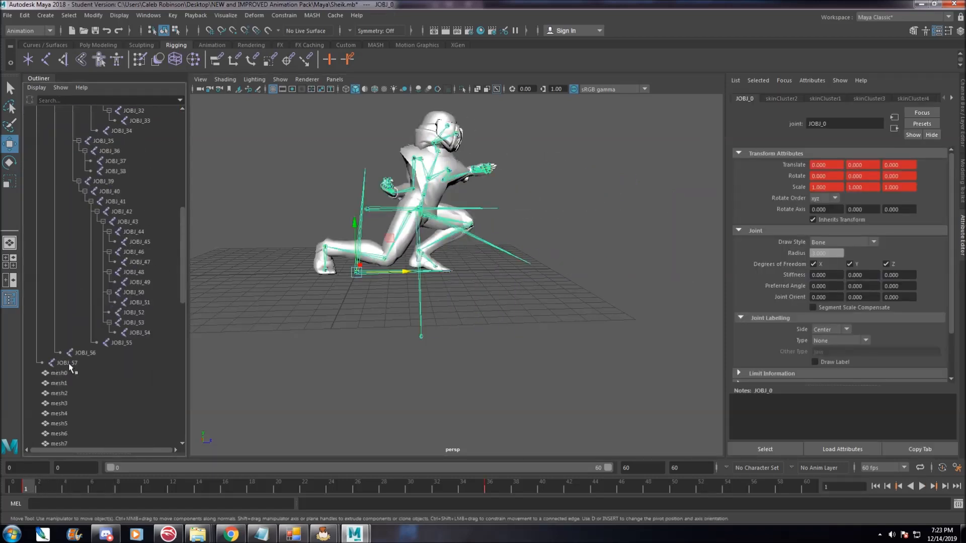
{"action": "left_click", "coordinate": [42, 362], "text": "shift"}
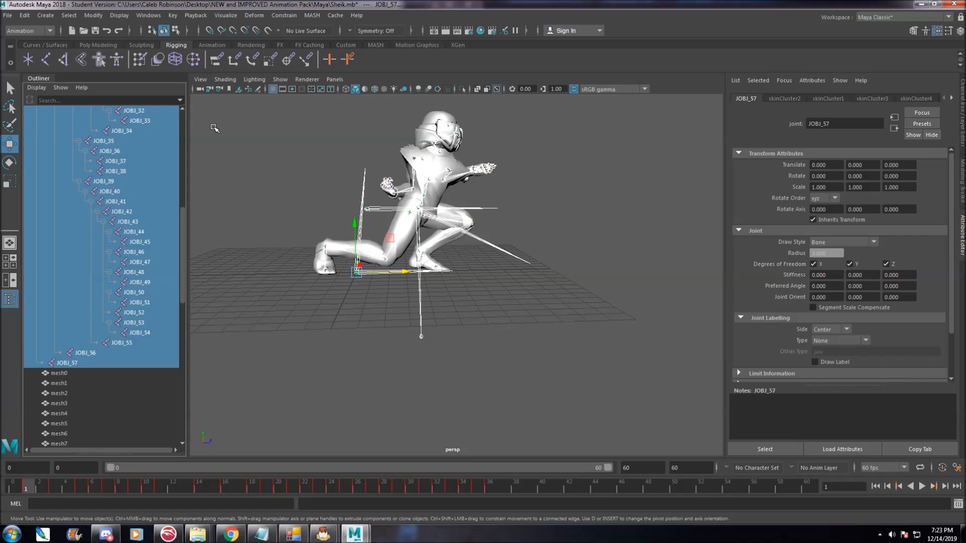
{"action": "left_click", "coordinate": [149, 15]}
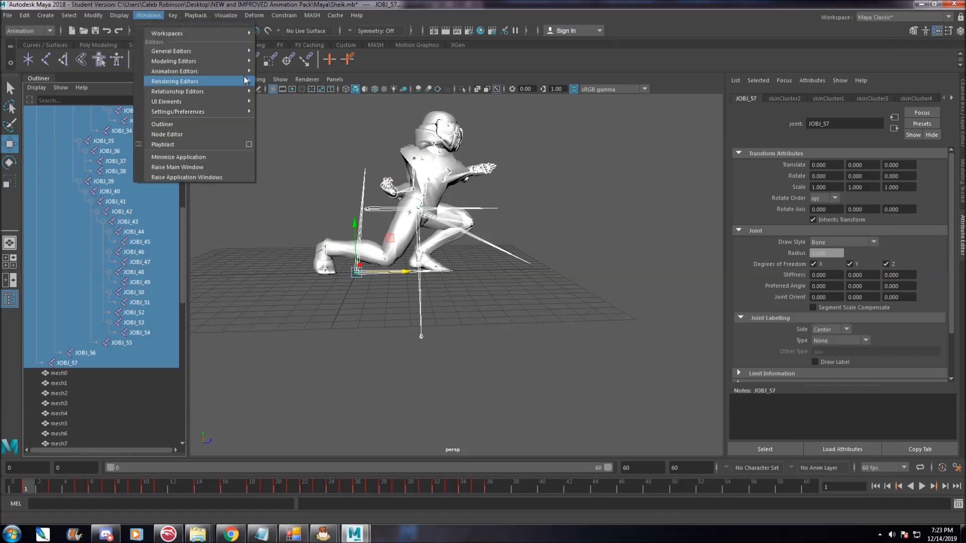
{"action": "mouse_move", "coordinate": [234, 76]}
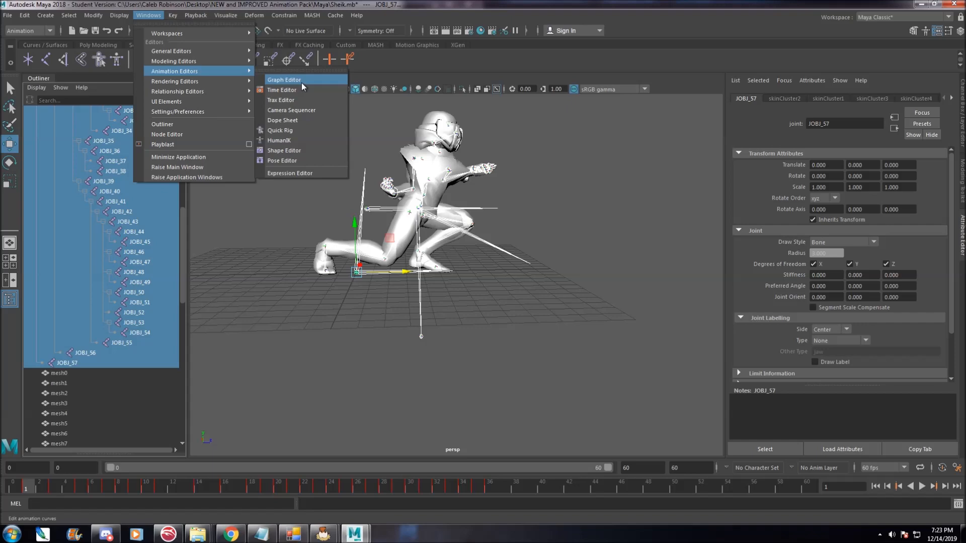
{"action": "left_click", "coordinate": [284, 80]}
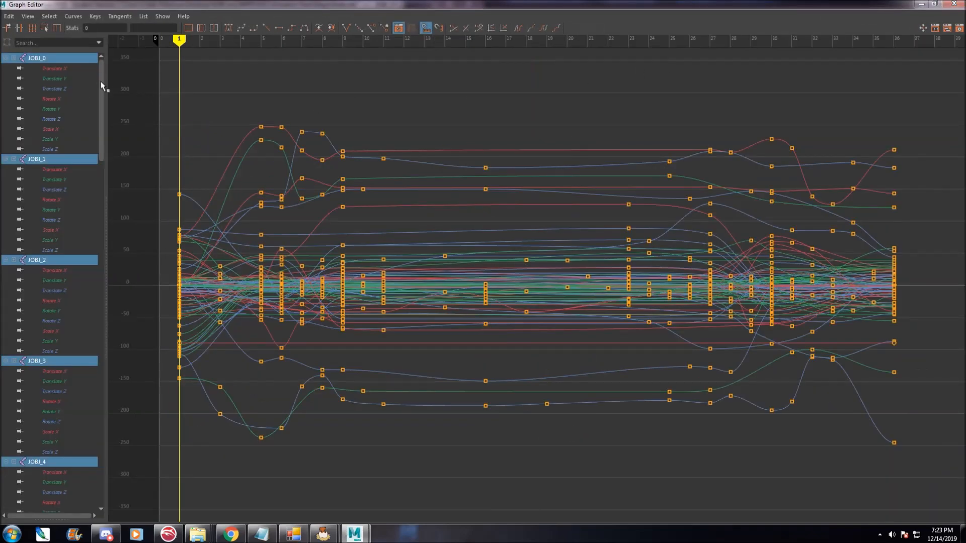
Inspect the rotation curves of JOBJ_54, JOBJ_53, JOBJ_51 and JOBJ_50 one by one.
{"action": "left_click_drag", "start_coordinate": [103, 87], "coordinate": [80, 427]}
{"action": "left_click_drag", "start_coordinate": [135, 83], "coordinate": [850, 432]}
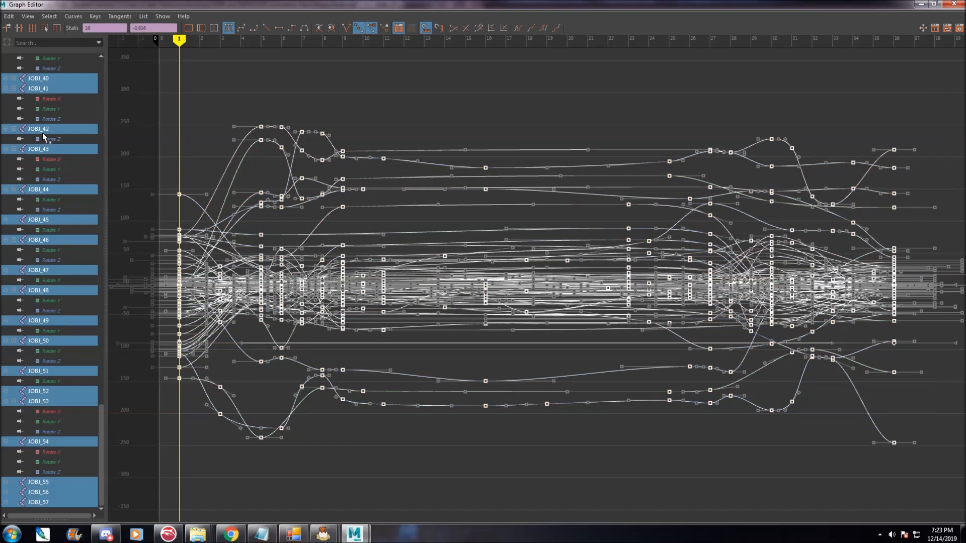
{"action": "left_click", "coordinate": [57, 468]}
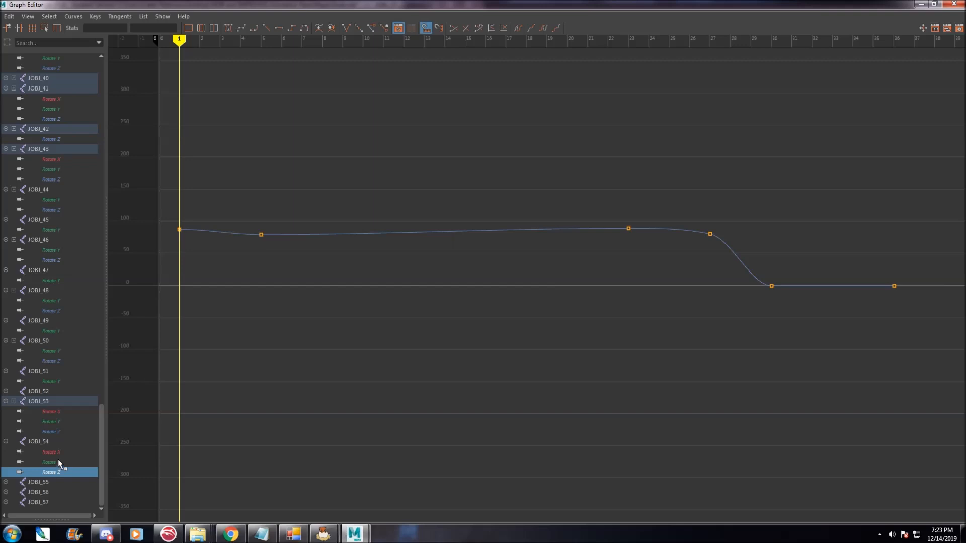
{"action": "left_click", "coordinate": [58, 459]}
{"action": "left_click", "coordinate": [56, 454]}
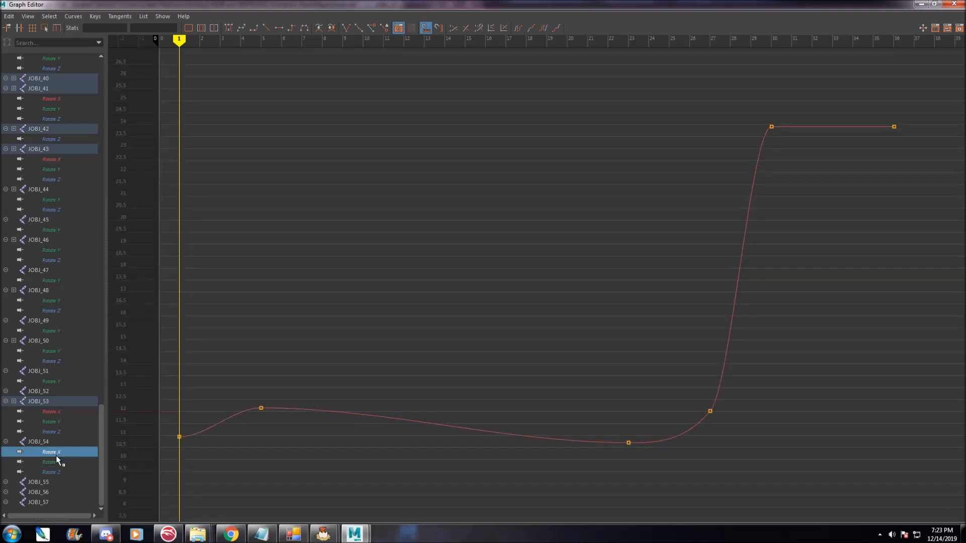
{"action": "left_click", "coordinate": [57, 432]}
{"action": "left_click", "coordinate": [57, 421]}
{"action": "left_click", "coordinate": [57, 411]}
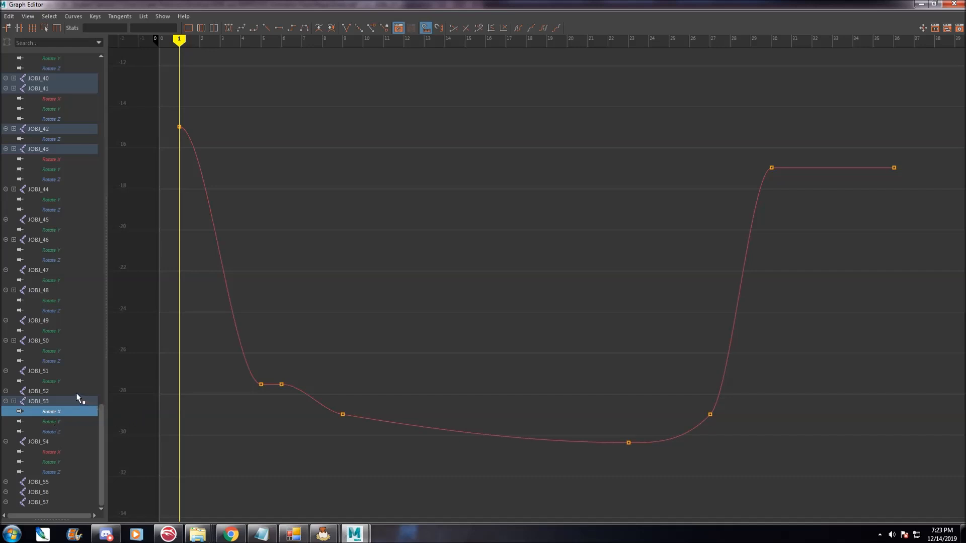
{"action": "left_click", "coordinate": [55, 381]}
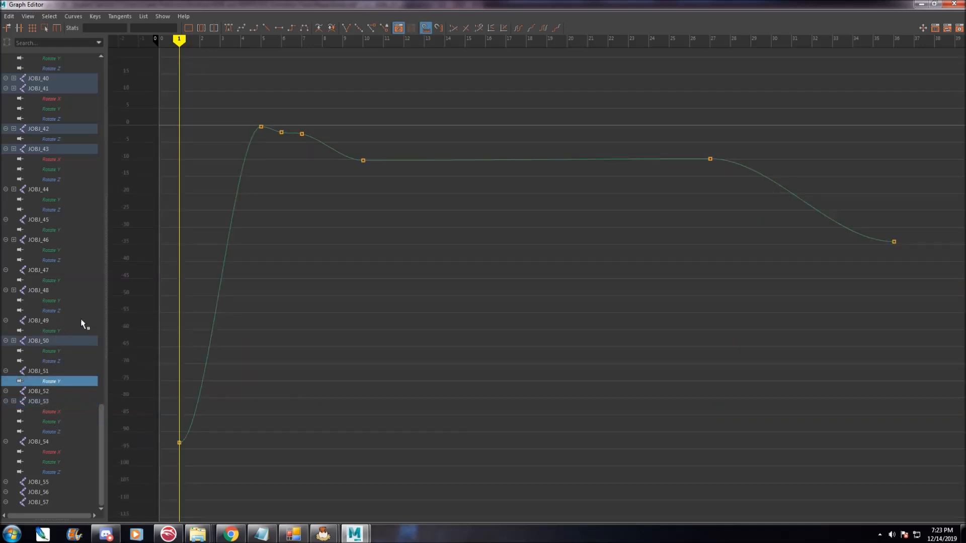
{"action": "left_click", "coordinate": [58, 360]}
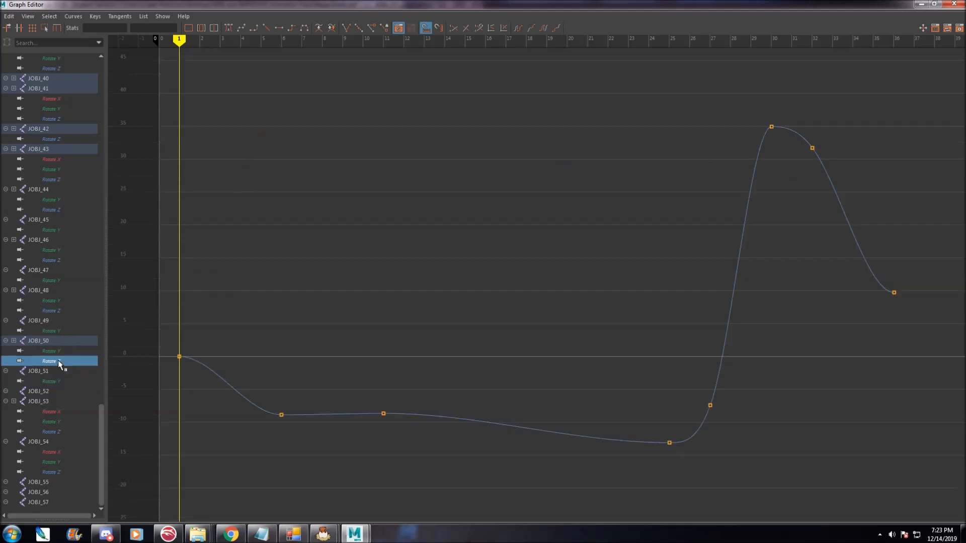
{"action": "left_click", "coordinate": [55, 353]}
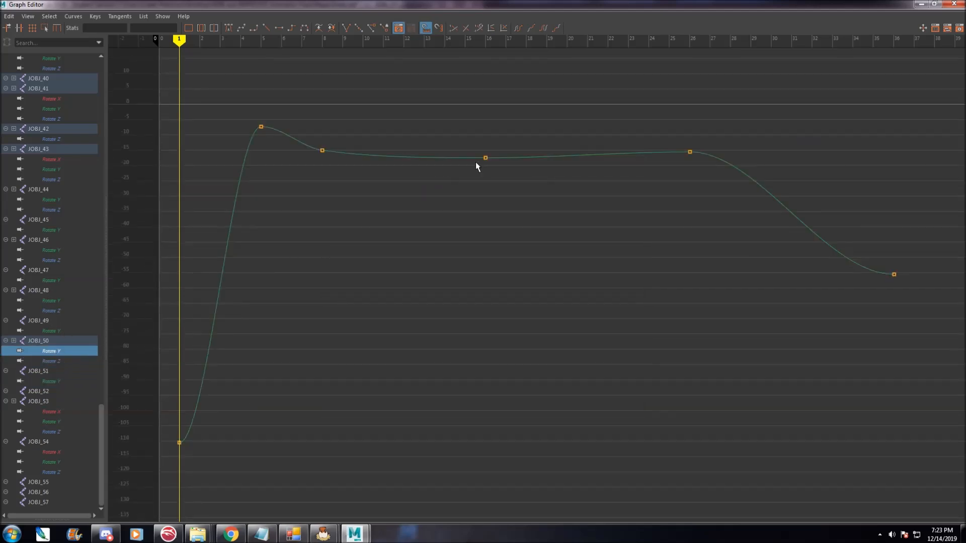
Close the Graph Editor and the Expression Editor, then reopen the Graph Editor.
{"action": "left_click", "coordinate": [955, 4]}
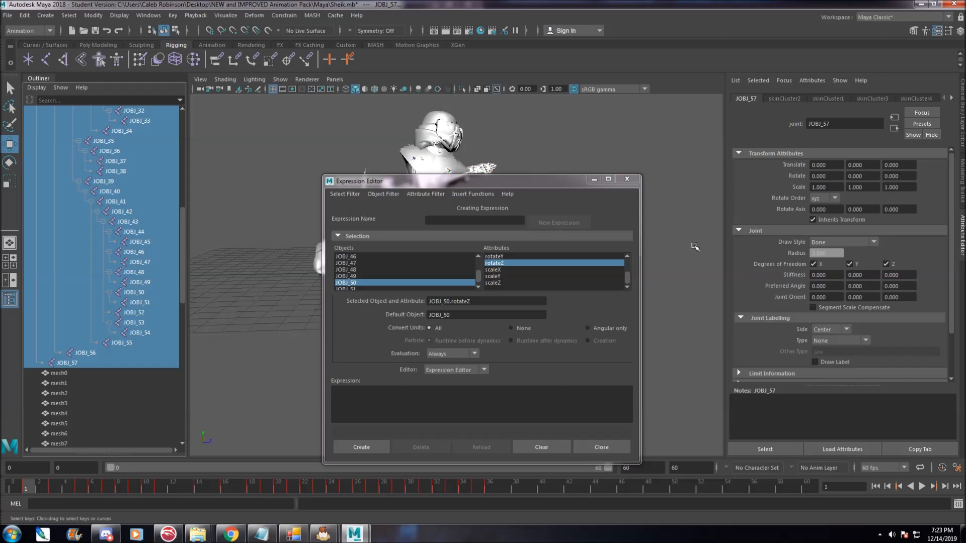
{"action": "left_click", "coordinate": [626, 178]}
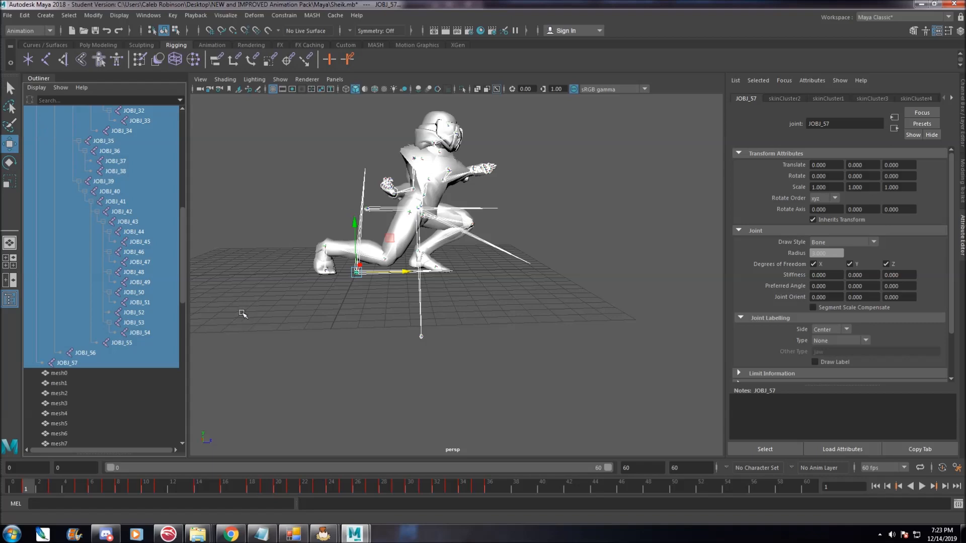
{"action": "left_click", "coordinate": [148, 16]}
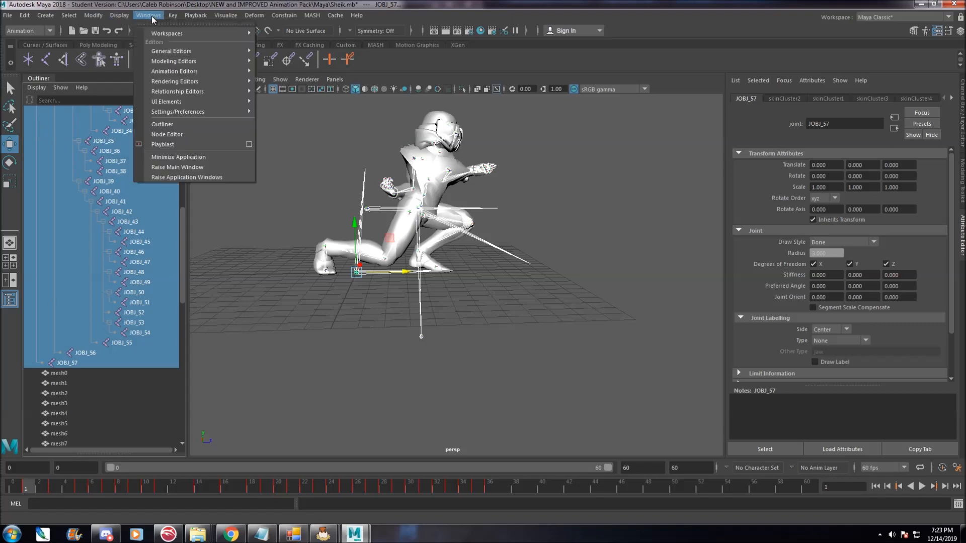
{"action": "mouse_move", "coordinate": [194, 71]}
{"action": "left_click", "coordinate": [282, 78]}
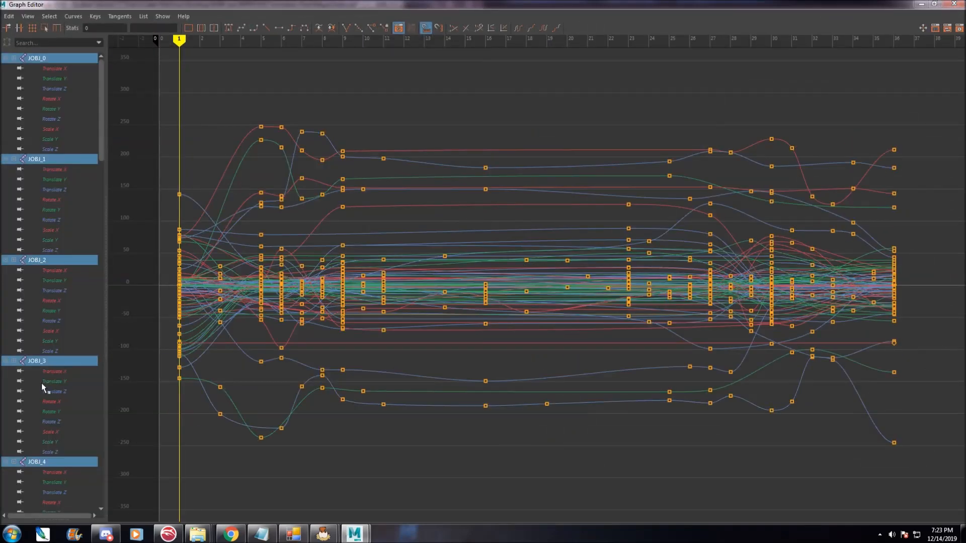
Review the rotation curves of JOBJ_54, JOBJ_53 and JOBJ_51 again channel by channel.
{"action": "scroll", "coordinate": [134, 225], "scroll_direction": "down", "scroll_amount": 6}
{"action": "scroll", "coordinate": [373, 320], "scroll_direction": "up", "scroll_amount": 7}
{"action": "scroll", "coordinate": [210, 230], "scroll_direction": "down", "scroll_amount": 1}
{"action": "left_click_drag", "start_coordinate": [101, 142], "coordinate": [90, 499]}
{"action": "left_click", "coordinate": [30, 483]}
{"action": "left_click", "coordinate": [40, 442]}
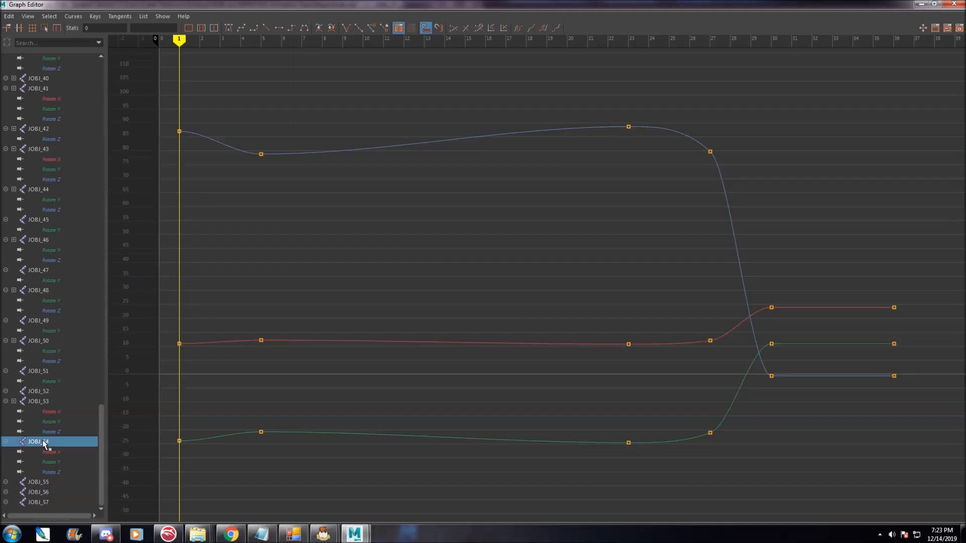
{"action": "left_click", "coordinate": [60, 452]}
{"action": "left_click", "coordinate": [60, 461]}
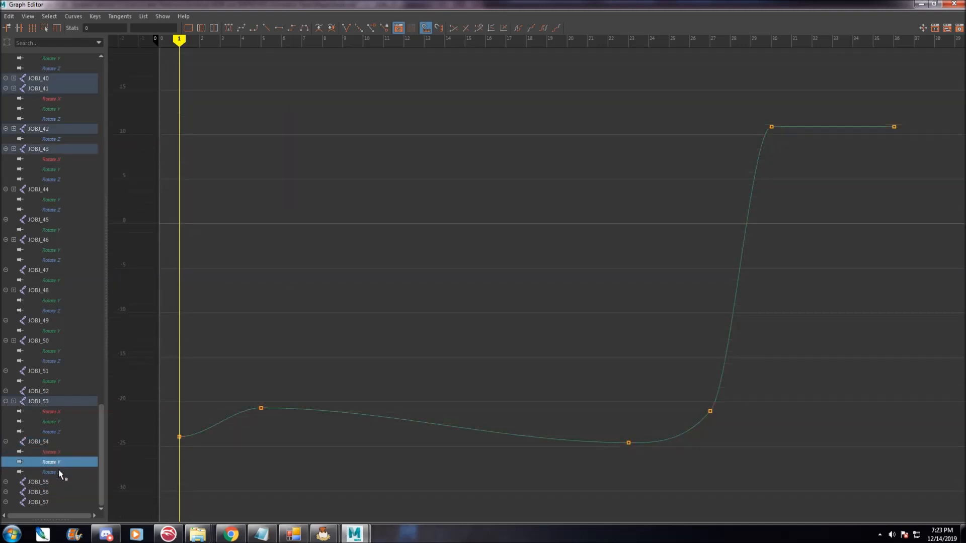
{"action": "left_click", "coordinate": [58, 471]}
{"action": "left_click", "coordinate": [57, 430]}
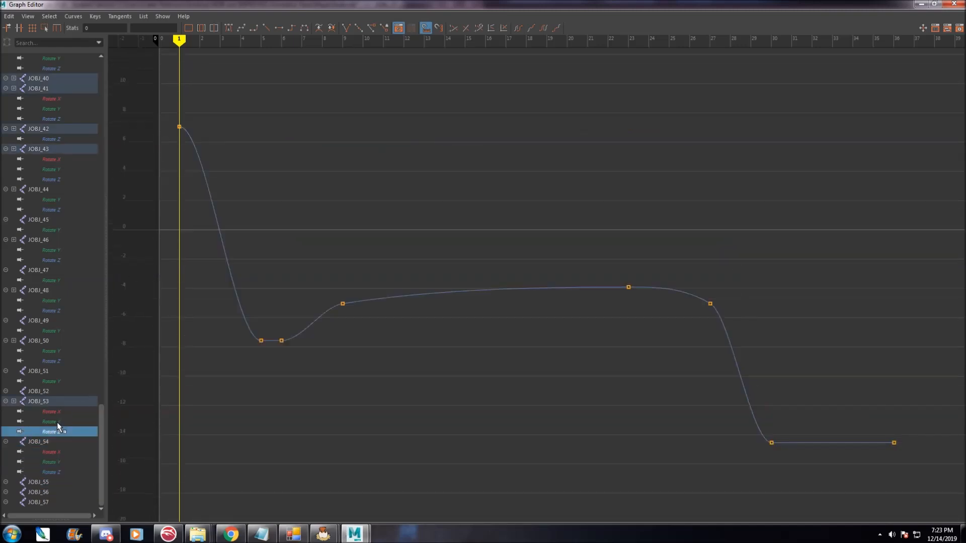
{"action": "left_click", "coordinate": [56, 421]}
{"action": "left_click", "coordinate": [58, 409]}
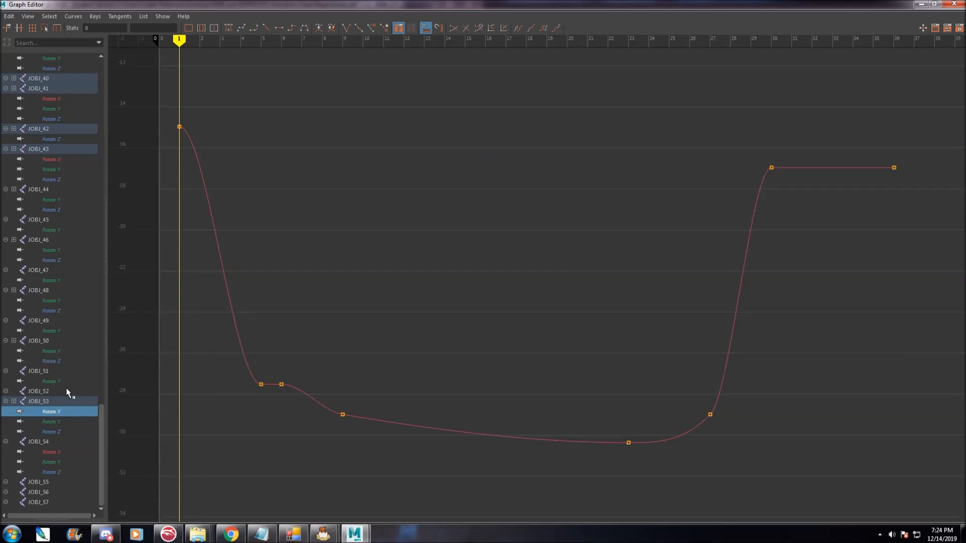
{"action": "left_click", "coordinate": [56, 380]}
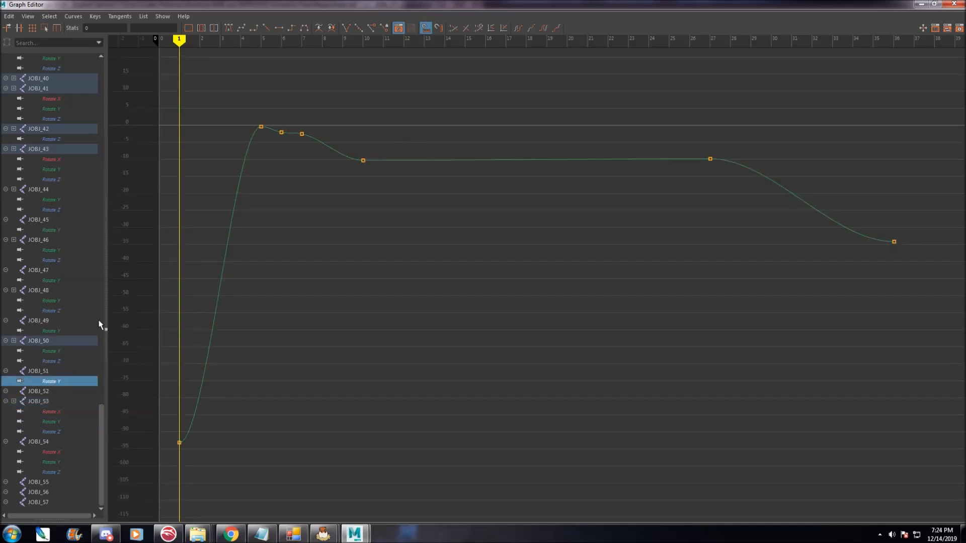
Delete the key at frame 6 on JOBJ_51's Rotate Y curve.
{"action": "left_click", "coordinate": [282, 131]}
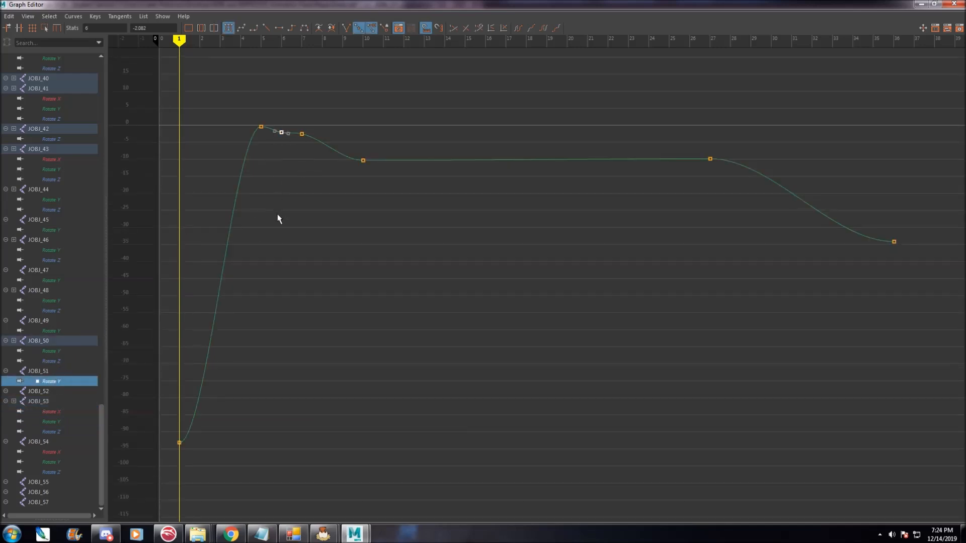
{"action": "left_click_drag", "start_coordinate": [270, 107], "coordinate": [289, 161]}
{"action": "key", "text": "Delete"}
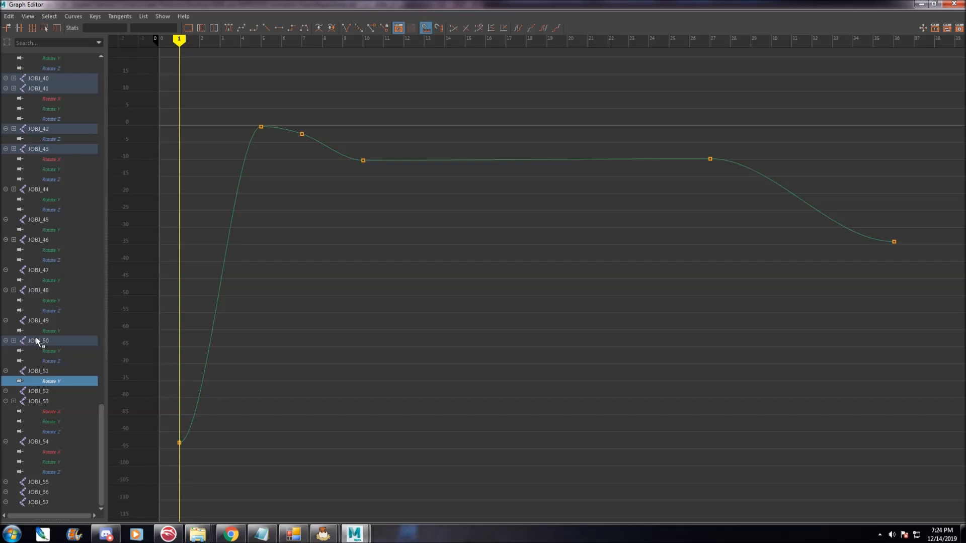
Review JOBJ_50's Rotate Z and Rotate Y curves.
{"action": "left_click", "coordinate": [53, 360]}
{"action": "left_click", "coordinate": [53, 351]}
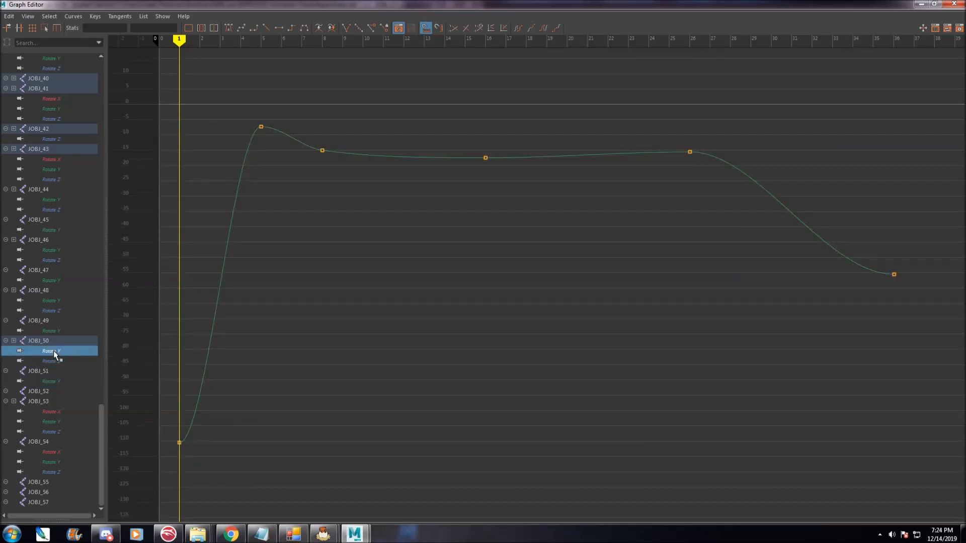
{"action": "left_click", "coordinate": [75, 17]}
{"action": "left_click", "coordinate": [224, 8]}
Delete the key at frame 6 on JOBJ_49's Rotate Y curve, then open JOBJ_48's rotation curves.
{"action": "left_click", "coordinate": [49, 331]}
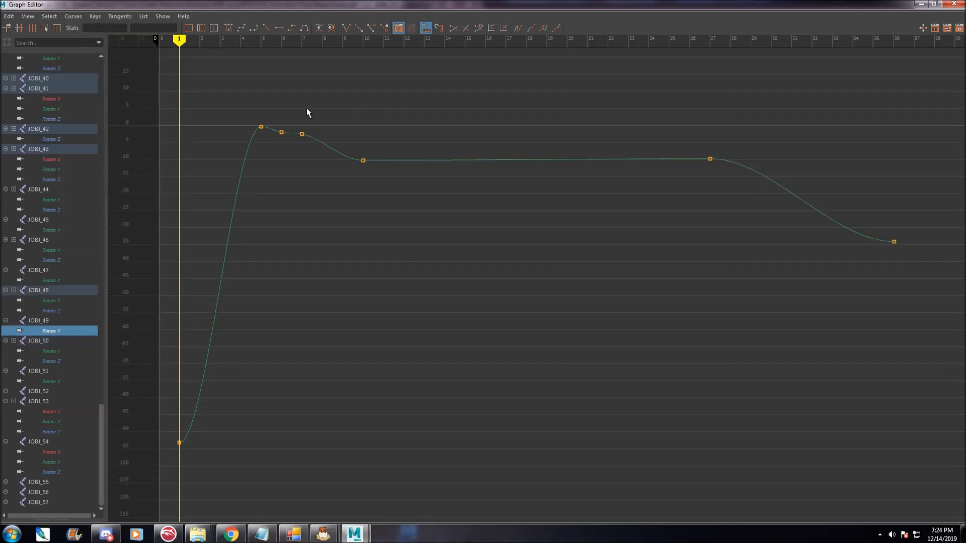
{"action": "left_click_drag", "start_coordinate": [274, 121], "coordinate": [286, 158]}
{"action": "key", "text": "Delete"}
{"action": "left_click", "coordinate": [64, 310]}
{"action": "left_click", "coordinate": [62, 301]}
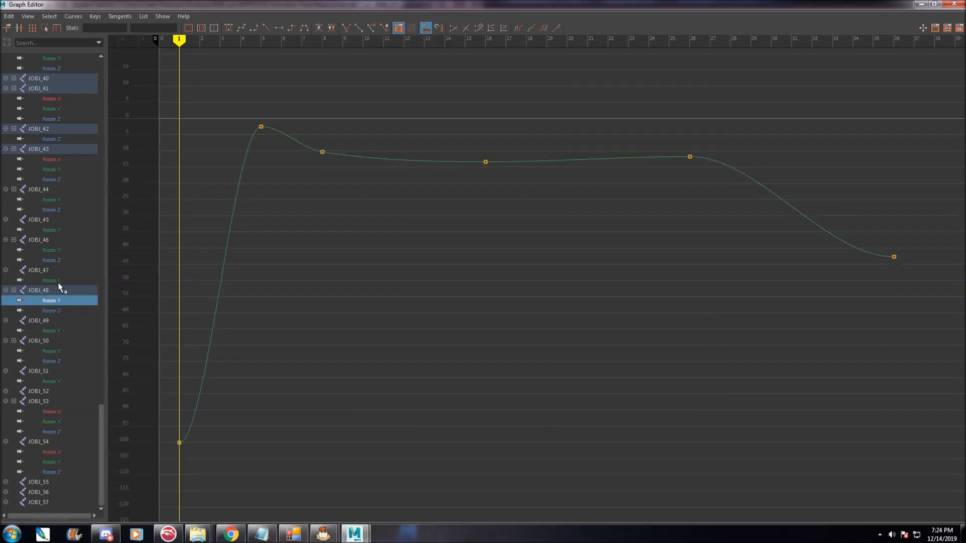
Delete the key around frame 6 on JOBJ_47's Rotate Y curve.
{"action": "left_click", "coordinate": [69, 280]}
{"action": "left_click_drag", "start_coordinate": [268, 121], "coordinate": [279, 135]}
{"action": "key", "text": "Delete"}
Review the rotation curves of JOBJ_46, JOBJ_45, JOBJ_44 and JOBJ_43 channel by channel.
{"action": "left_click", "coordinate": [55, 260]}
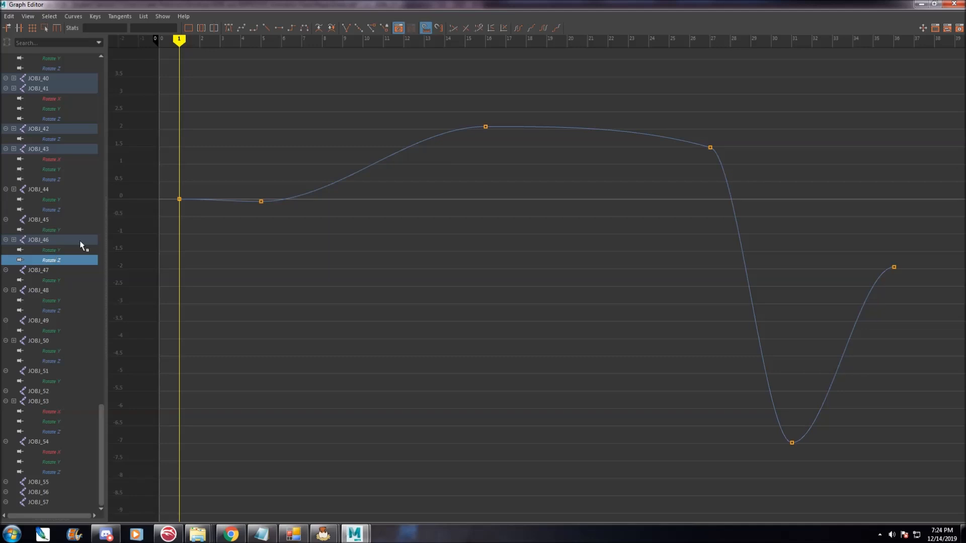
{"action": "left_click", "coordinate": [57, 226]}
{"action": "left_click", "coordinate": [53, 203]}
{"action": "left_click", "coordinate": [55, 207]}
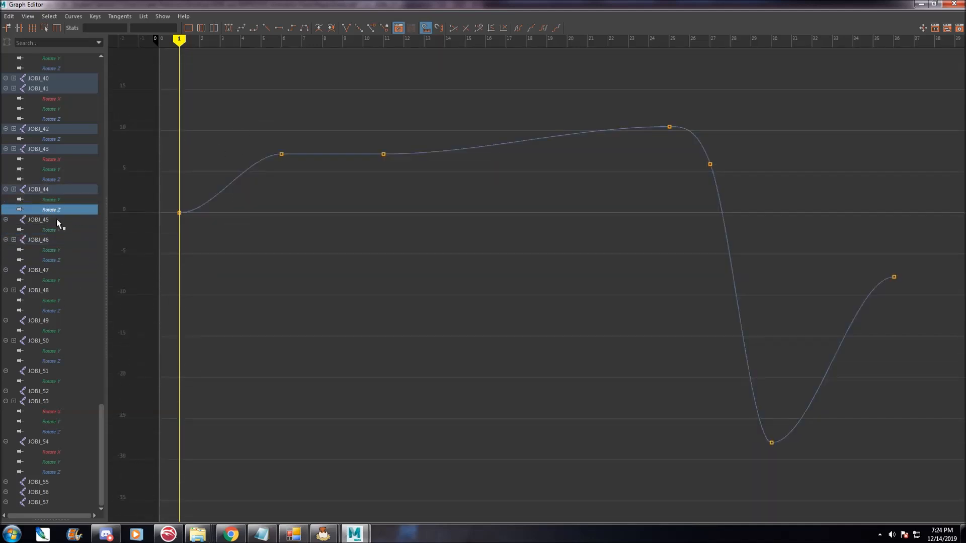
{"action": "left_click", "coordinate": [58, 229]}
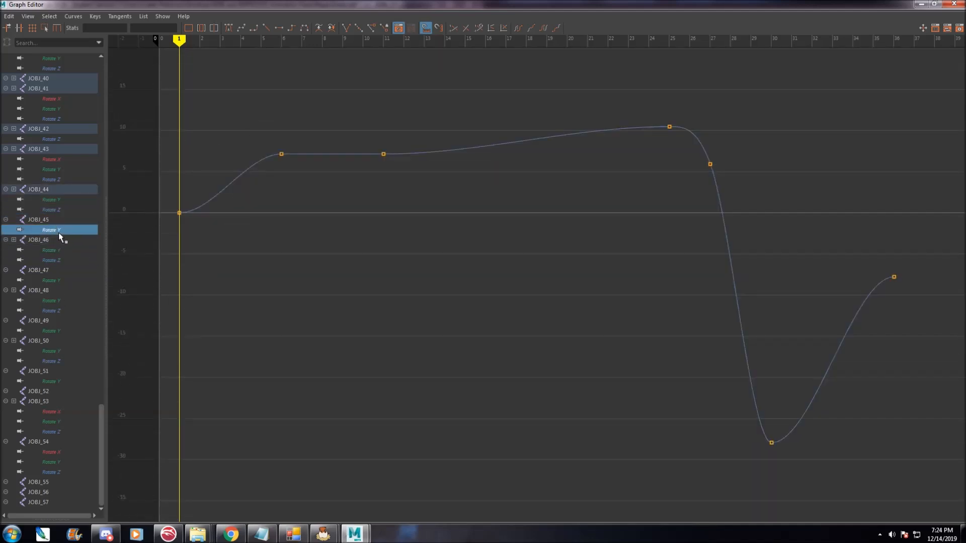
{"action": "left_click", "coordinate": [50, 208]}
{"action": "left_click", "coordinate": [78, 199]}
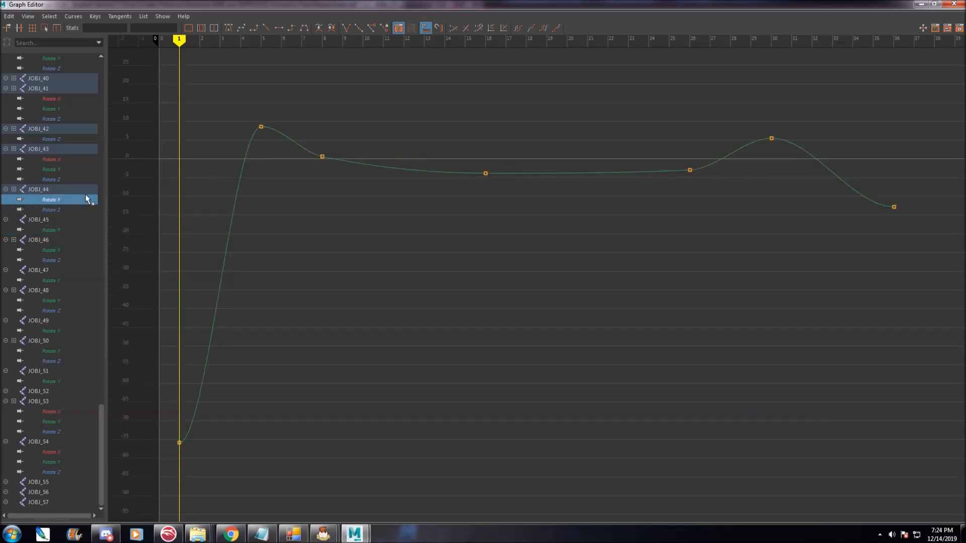
{"action": "left_click", "coordinate": [65, 179]}
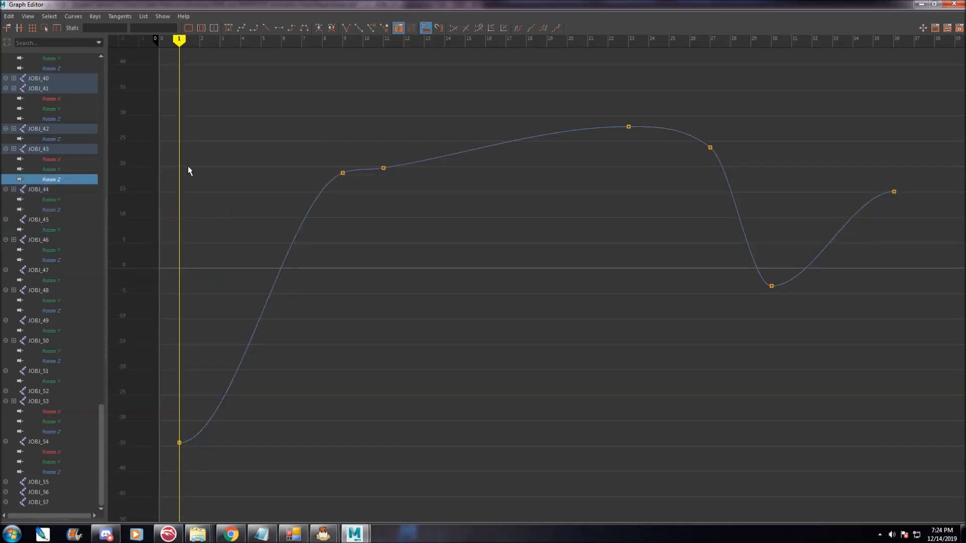
Delete the key at frame 11 on JOBJ_43's Rotate Z curve.
{"action": "key", "text": "Delete"}
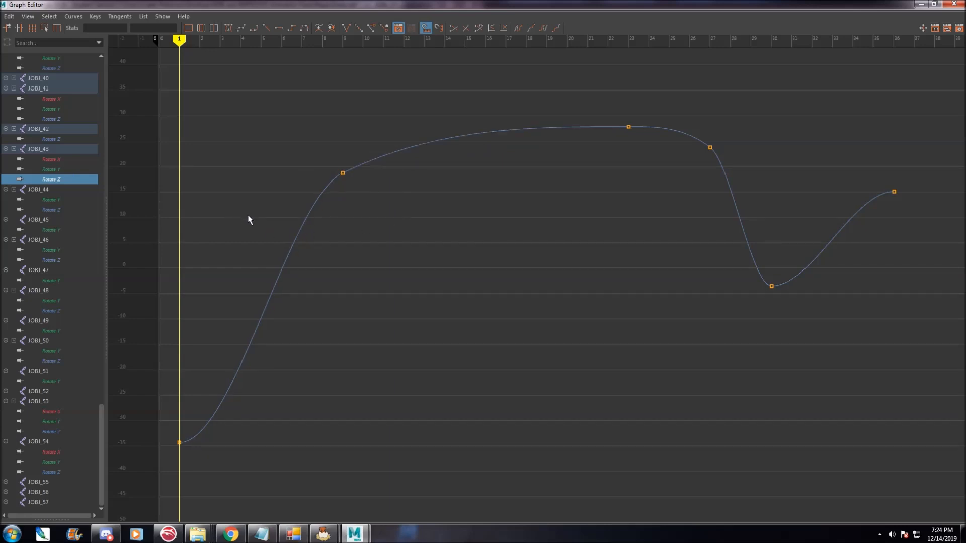
{"action": "key", "text": "ctrl+z"}
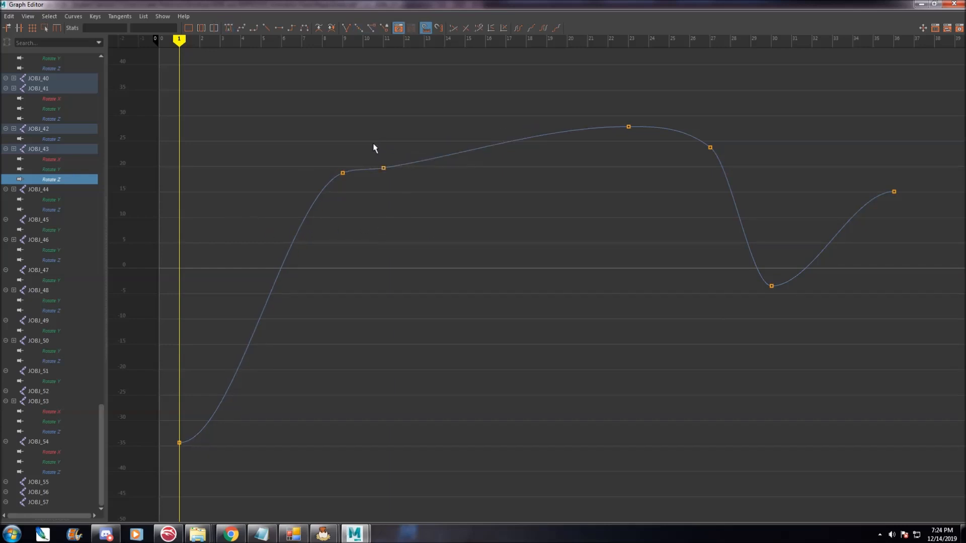
{"action": "left_click_drag", "start_coordinate": [373, 147], "coordinate": [402, 203]}
{"action": "key", "text": "Delete"}
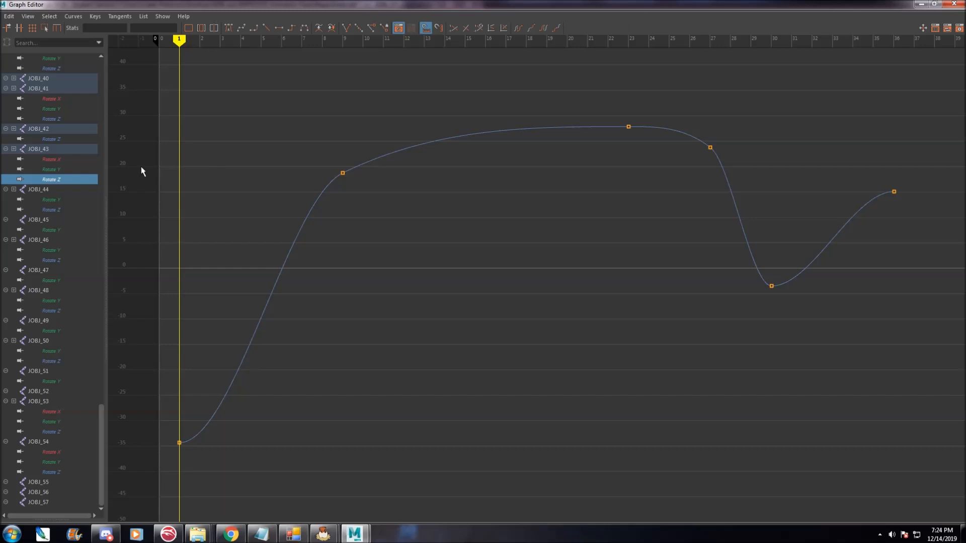
Delete four intermediate keys on JOBJ_41's Rotate Z curve, around frames 7, 11, 19 and 31.
{"action": "left_click", "coordinate": [70, 170]}
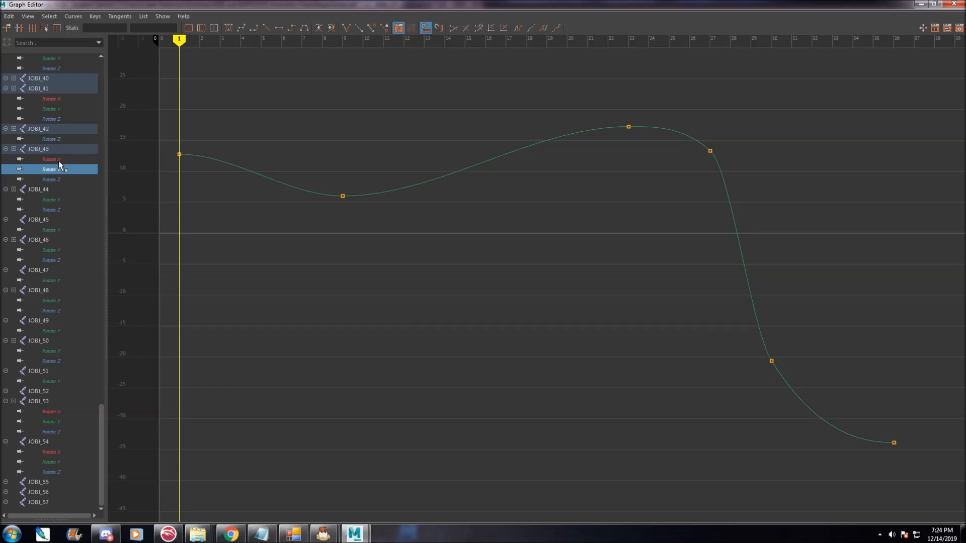
{"action": "left_click", "coordinate": [56, 159]}
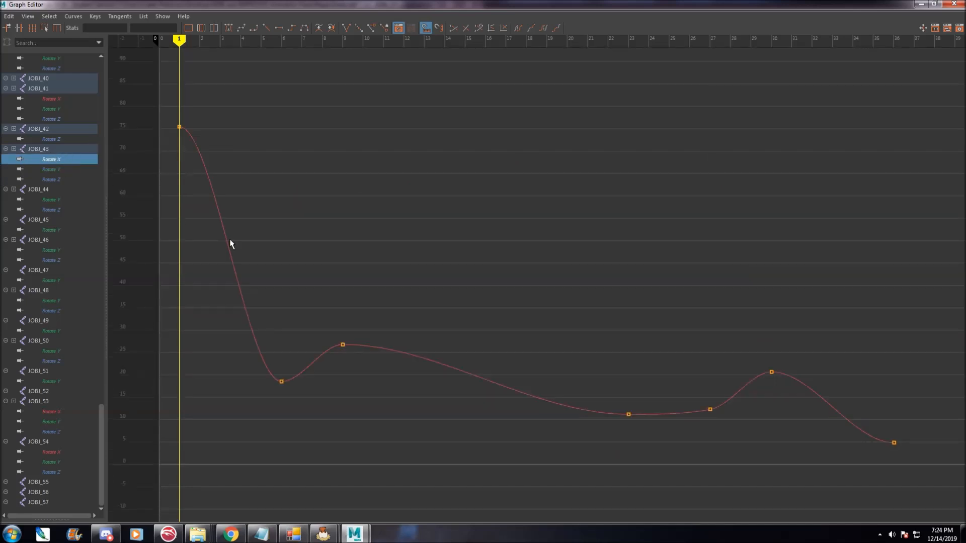
{"action": "left_click", "coordinate": [59, 139]}
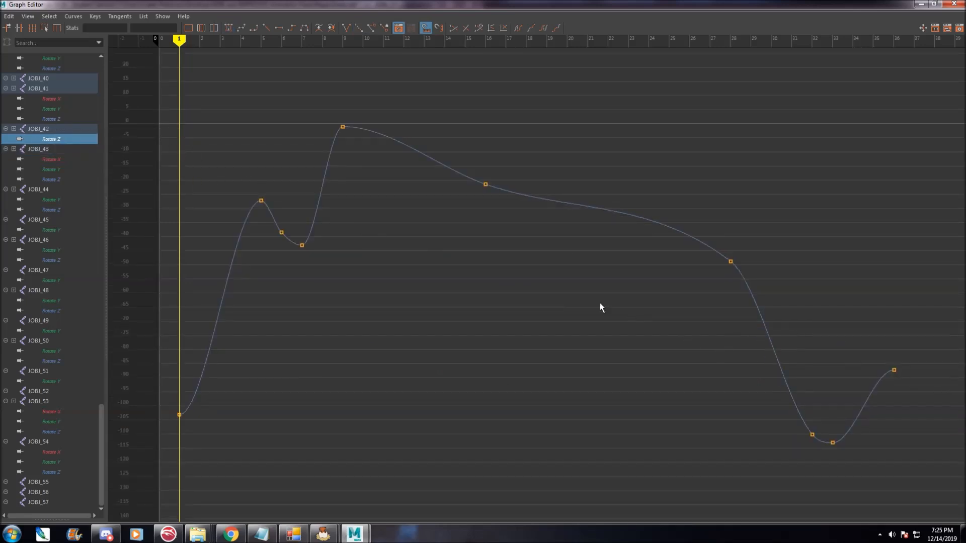
{"action": "left_click", "coordinate": [53, 110]}
{"action": "left_click", "coordinate": [54, 117]}
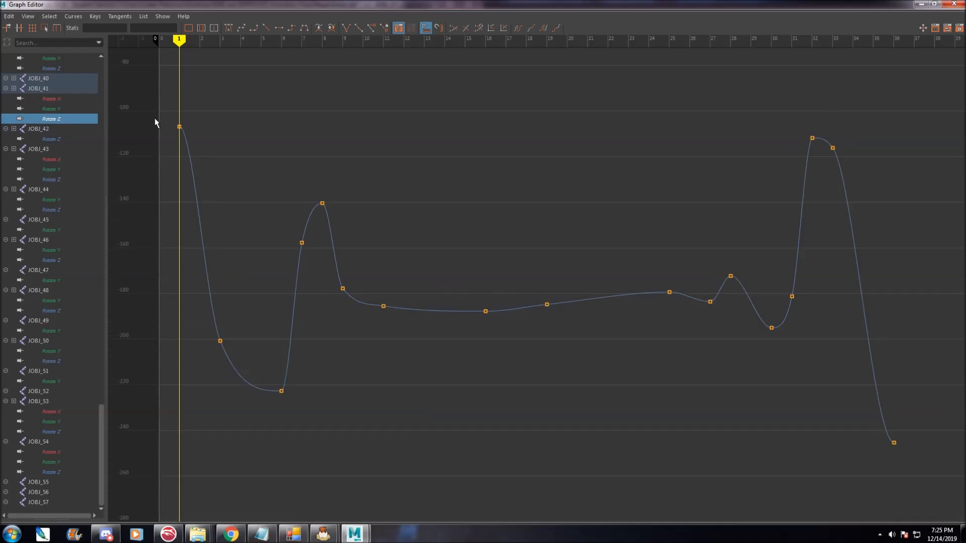
{"action": "left_click_drag", "start_coordinate": [192, 45], "coordinate": [404, 41]}
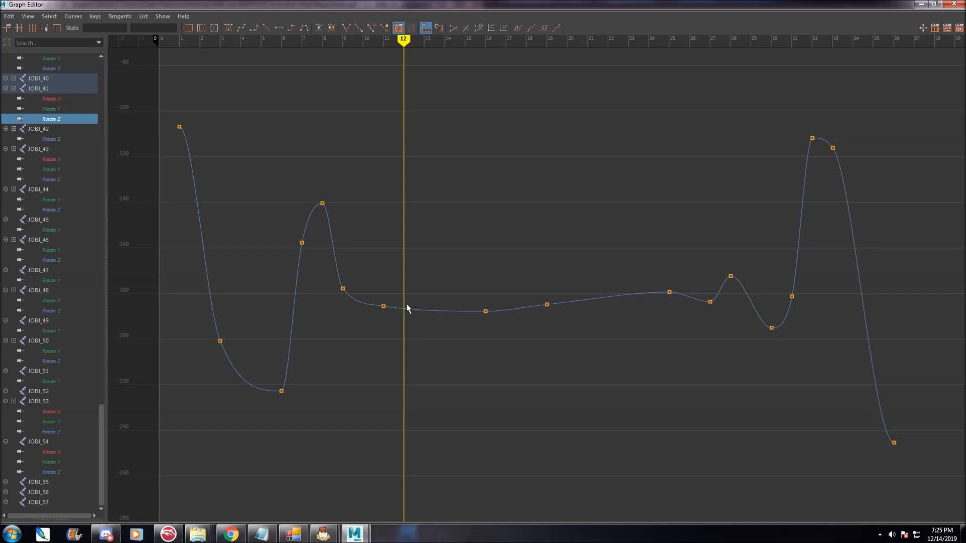
{"action": "left_click_drag", "start_coordinate": [382, 296], "coordinate": [402, 325]}
{"action": "key", "text": "Delete"}
{"action": "left_click_drag", "start_coordinate": [287, 228], "coordinate": [319, 271]}
{"action": "key", "text": "Delete"}
{"action": "left_click_drag", "start_coordinate": [786, 282], "coordinate": [809, 313]}
{"action": "key", "text": "Delete"}
{"action": "left_click_drag", "start_coordinate": [536, 296], "coordinate": [563, 335]}
{"action": "key", "text": "Delete"}
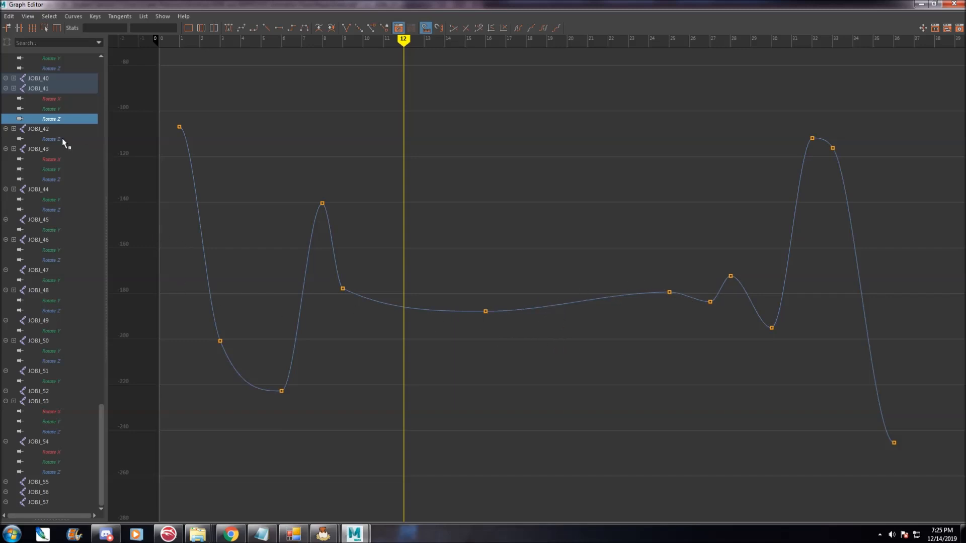
Delete the key around frame 25 on JOBJ_41's Rotate Y curve.
{"action": "scroll", "coordinate": [60, 145], "scroll_direction": "up", "scroll_amount": 3}
{"action": "left_click", "coordinate": [50, 189]}
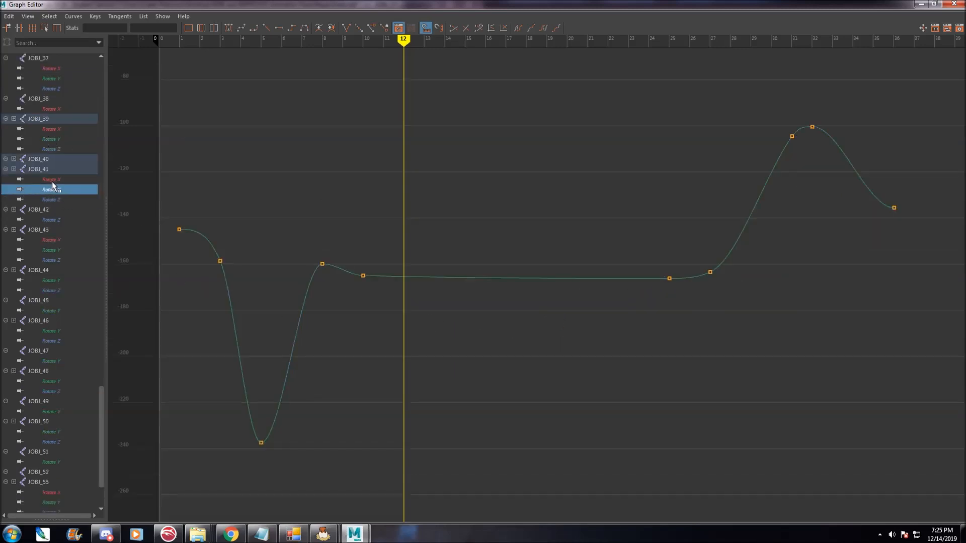
{"action": "left_click_drag", "start_coordinate": [651, 262], "coordinate": [688, 321]}
{"action": "key", "text": "Delete"}
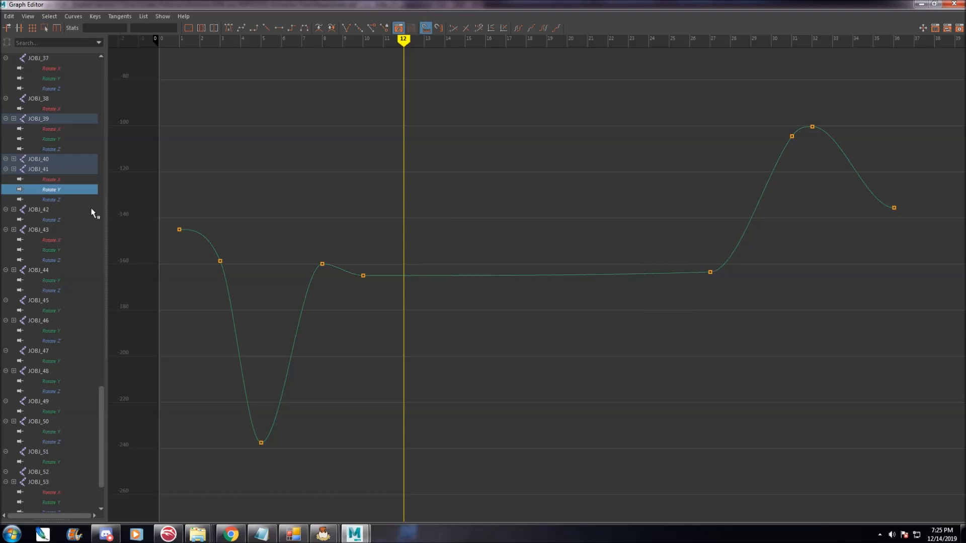
Review the rotation curves of JOBJ_41 through JOBJ_36 channel by channel.
{"action": "left_click", "coordinate": [73, 180]}
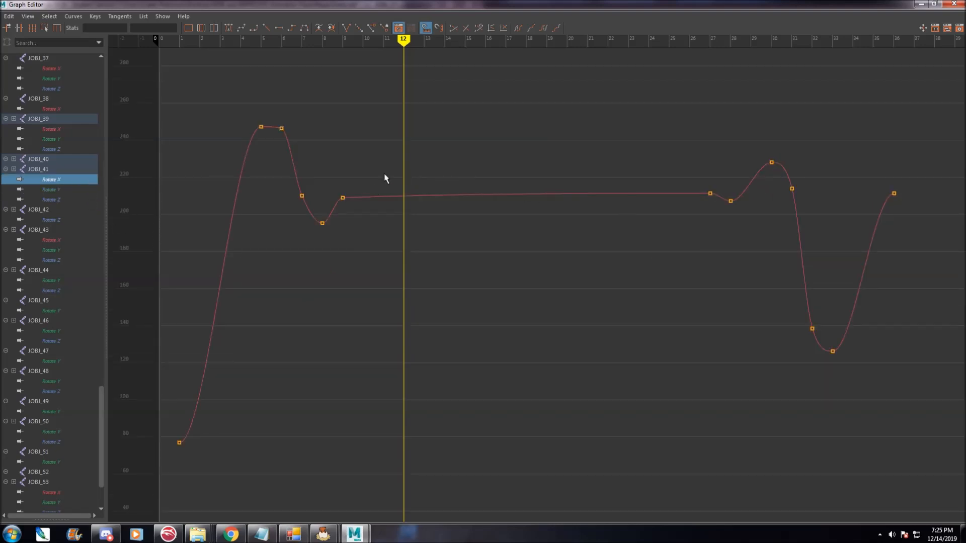
{"action": "left_click", "coordinate": [61, 147]}
{"action": "left_click", "coordinate": [62, 140]}
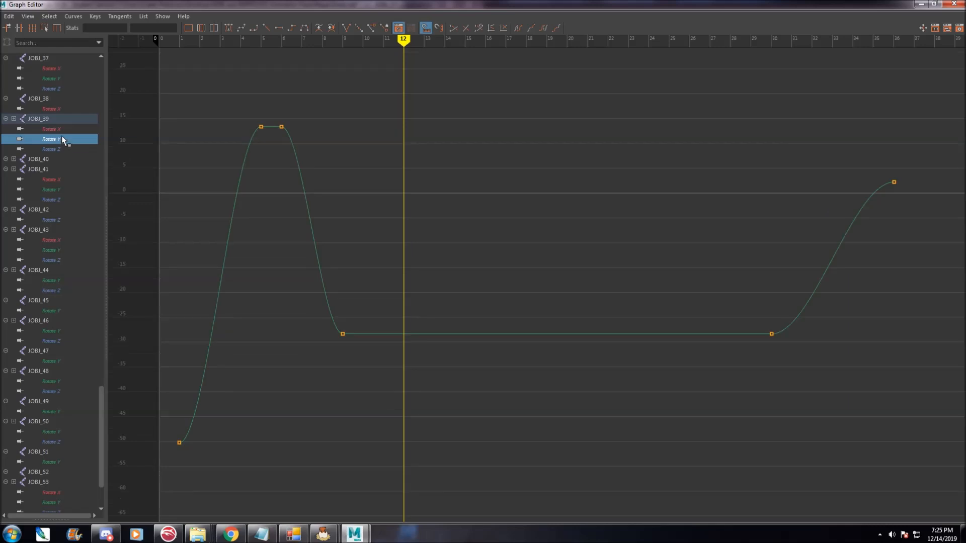
{"action": "left_click", "coordinate": [61, 130]}
{"action": "left_click", "coordinate": [67, 108]}
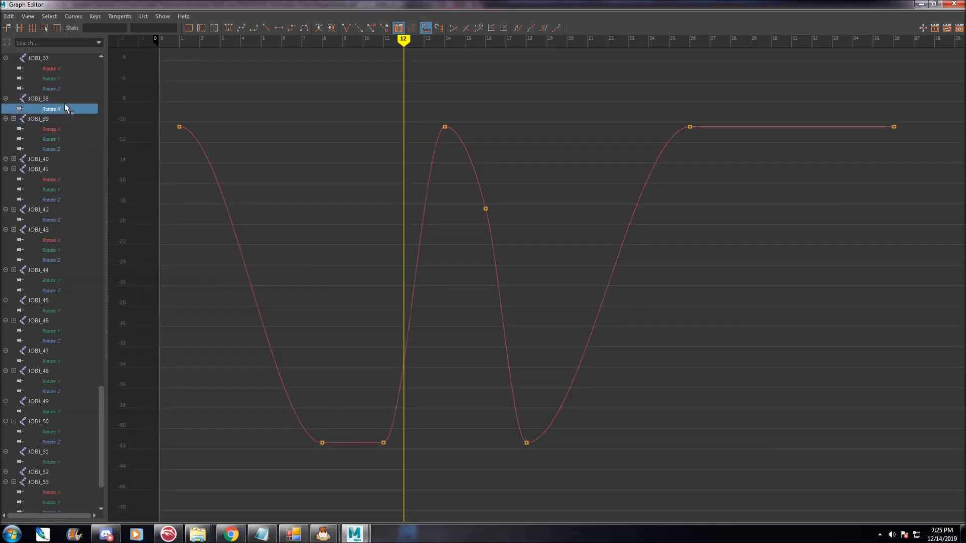
{"action": "scroll", "coordinate": [67, 116], "scroll_direction": "up", "scroll_amount": 3}
{"action": "left_click", "coordinate": [49, 169]}
{"action": "left_click", "coordinate": [51, 158]}
{"action": "left_click", "coordinate": [57, 148]}
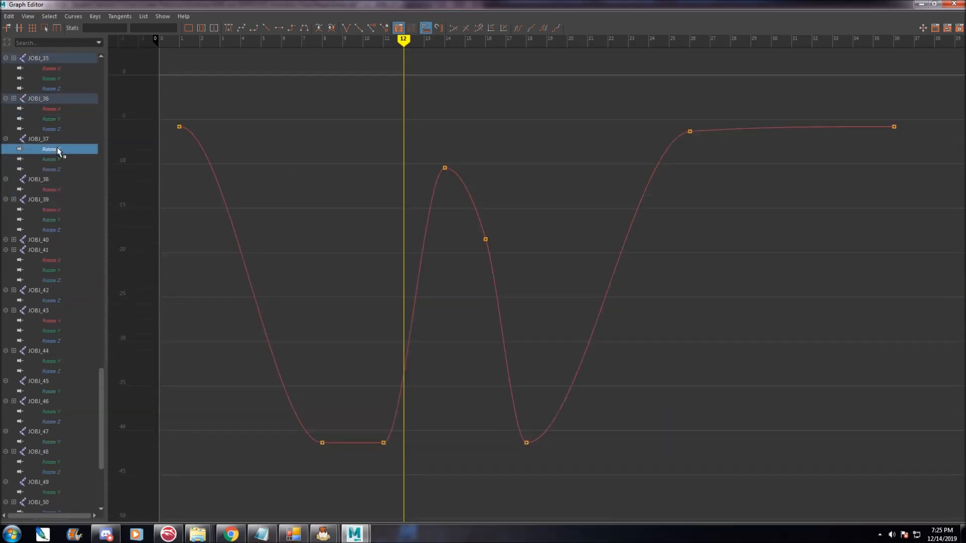
{"action": "scroll", "coordinate": [63, 181], "scroll_direction": "up", "scroll_amount": 5}
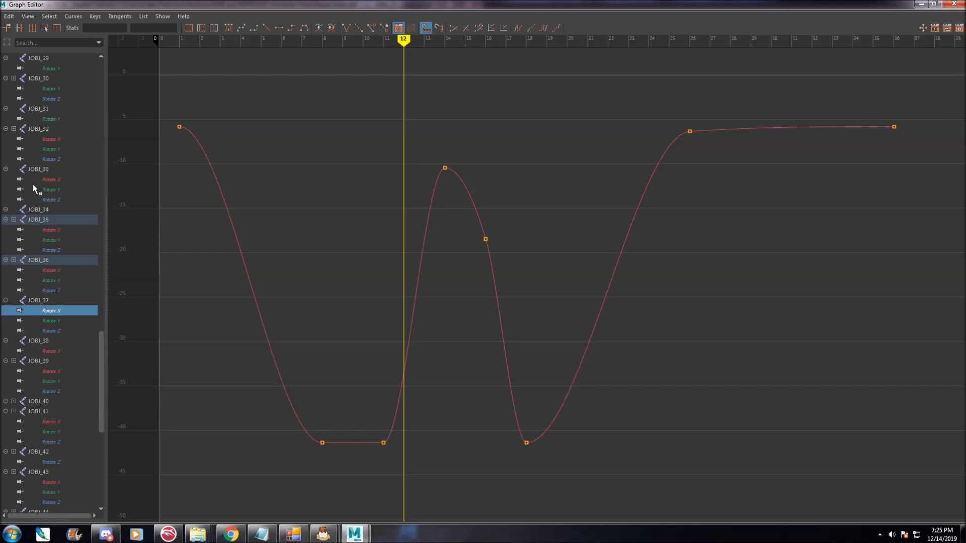
{"action": "left_click", "coordinate": [53, 282]}
{"action": "left_click", "coordinate": [60, 289]}
{"action": "left_click", "coordinate": [57, 279]}
{"action": "left_click", "coordinate": [59, 286]}
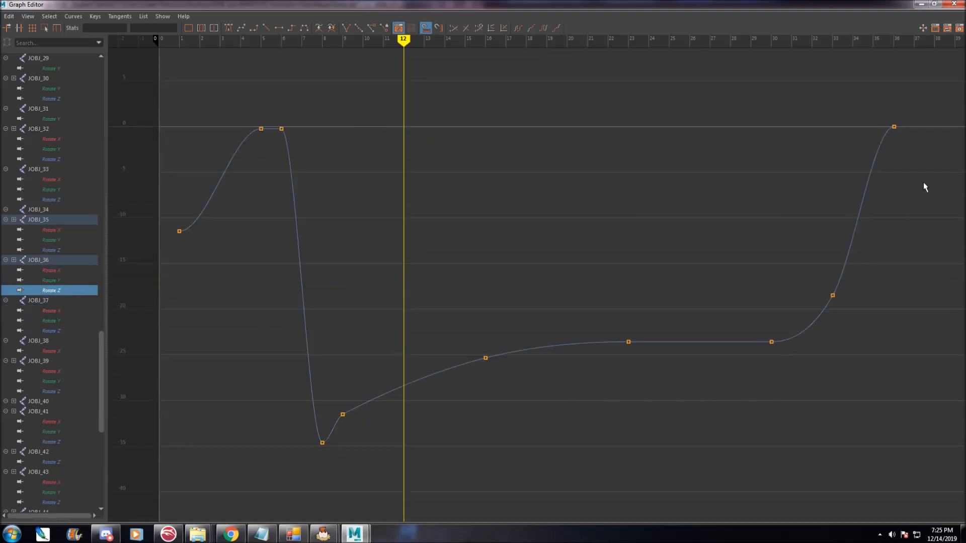
Close the Graph Editor, open Export Selection for the selected joints and inspect the anim export options.
{"action": "left_click", "coordinate": [954, 4]}
{"action": "scroll", "coordinate": [45, 185], "scroll_direction": "up", "scroll_amount": 10}
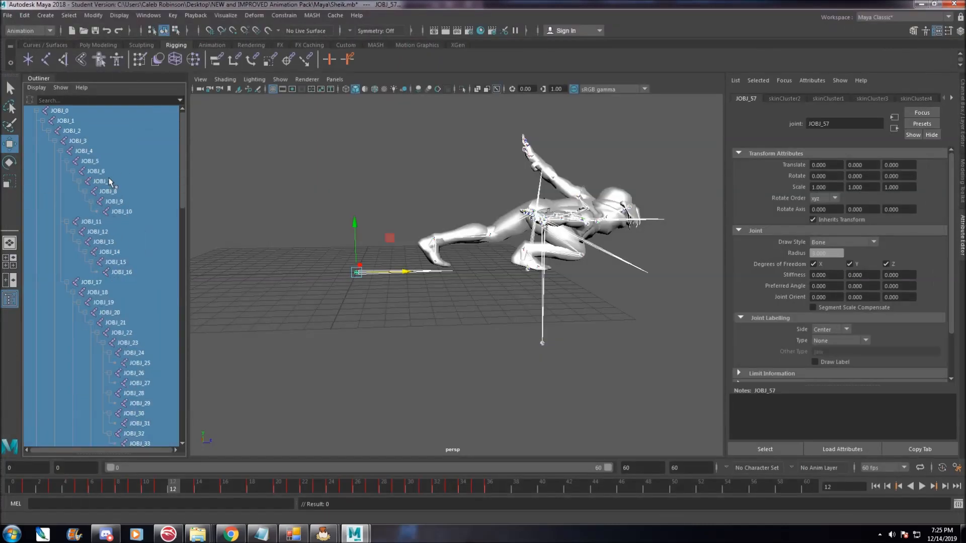
{"action": "left_click", "coordinate": [8, 16]}
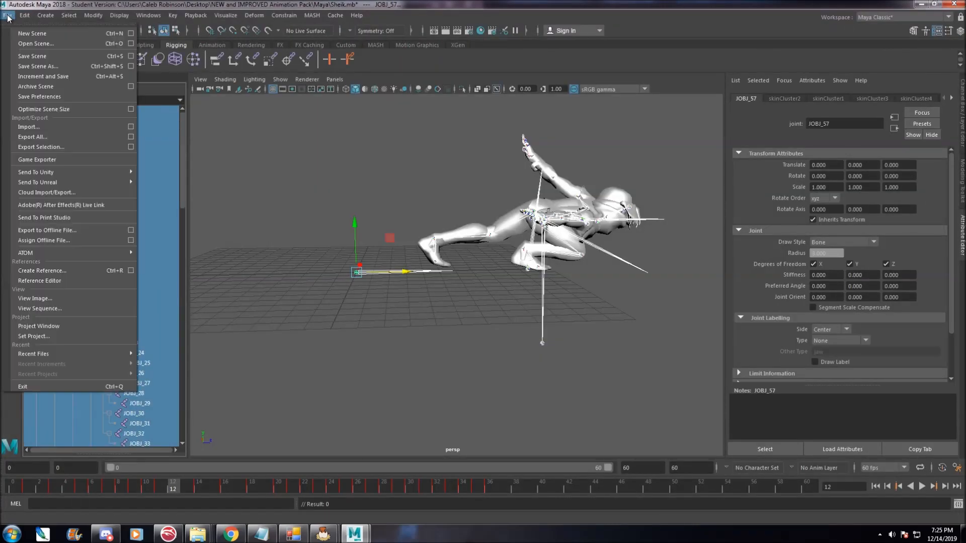
{"action": "left_click", "coordinate": [85, 147]}
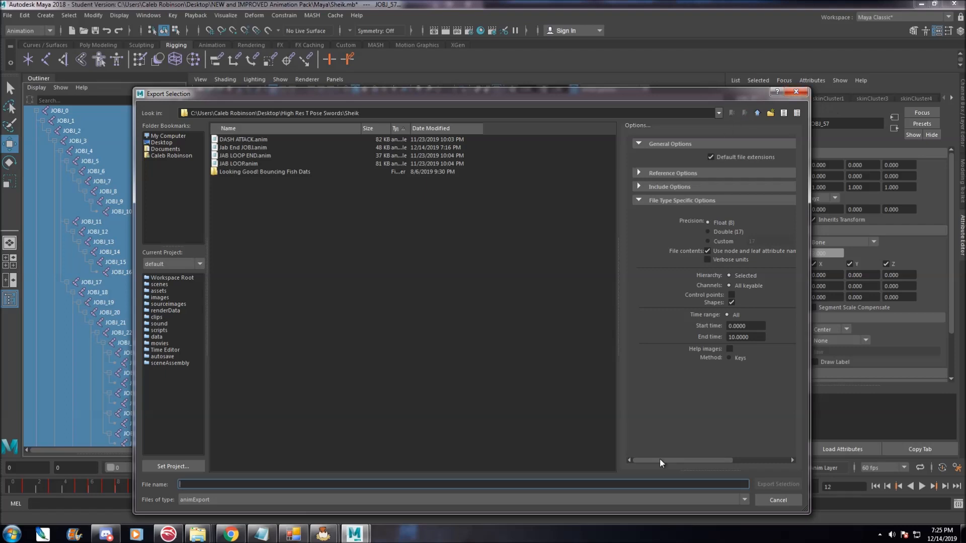
{"action": "left_click_drag", "start_coordinate": [665, 460], "coordinate": [687, 457]}
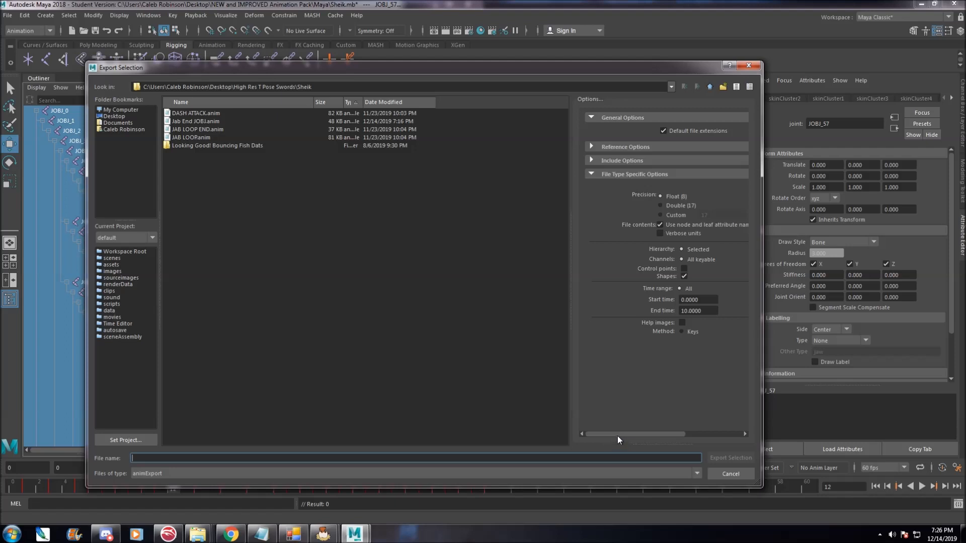
{"action": "left_click_drag", "start_coordinate": [617, 436], "coordinate": [633, 439]}
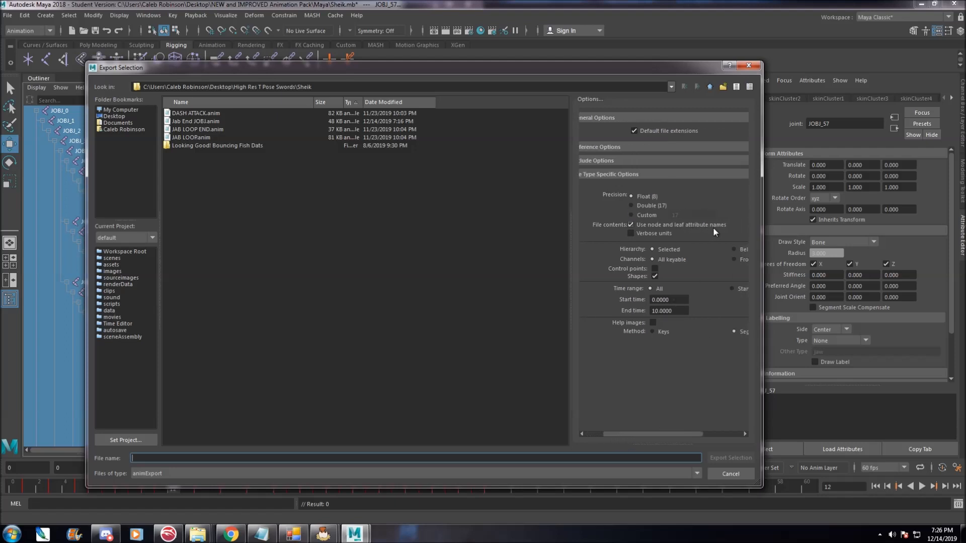
{"action": "left_click_drag", "start_coordinate": [636, 434], "coordinate": [648, 437]}
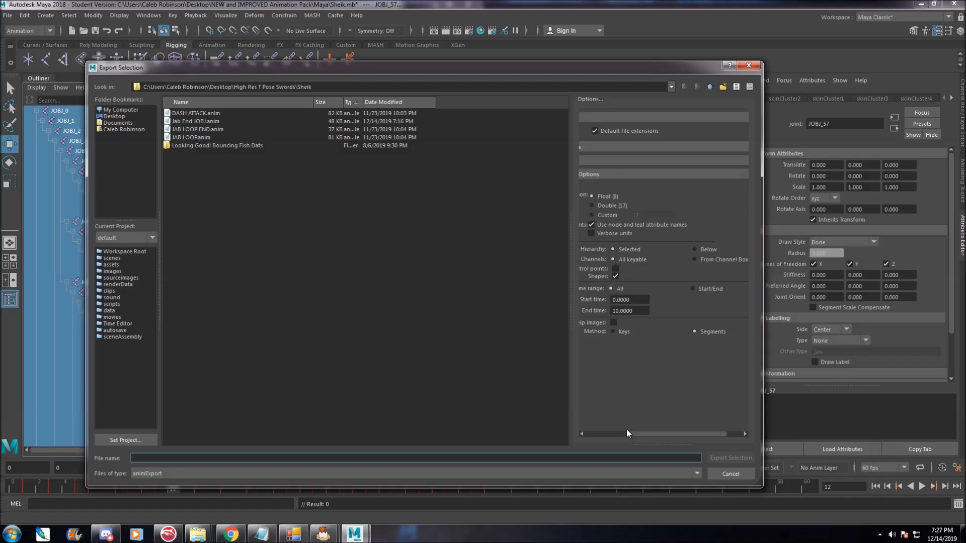
{"action": "left_click_drag", "start_coordinate": [625, 431], "coordinate": [614, 432]}
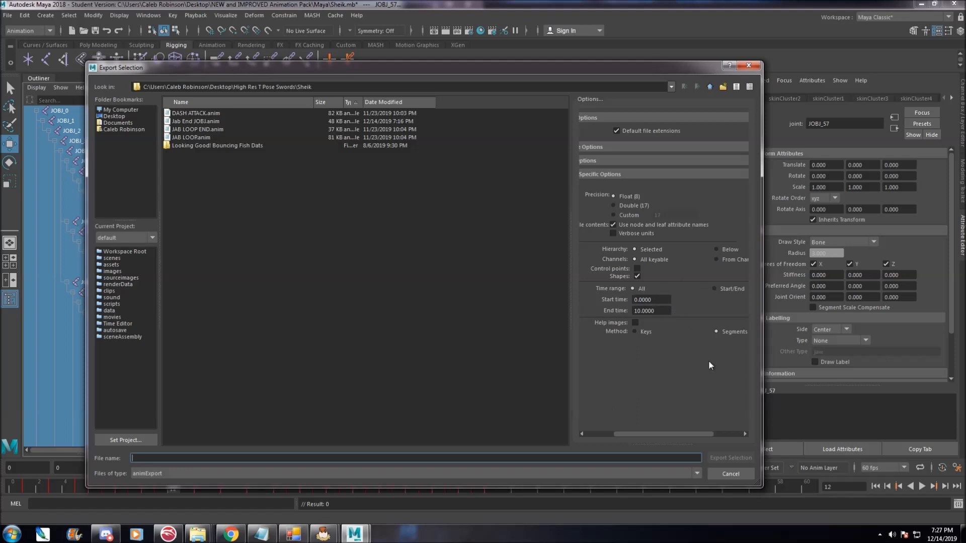
{"action": "left_click_drag", "start_coordinate": [682, 435], "coordinate": [692, 435]}
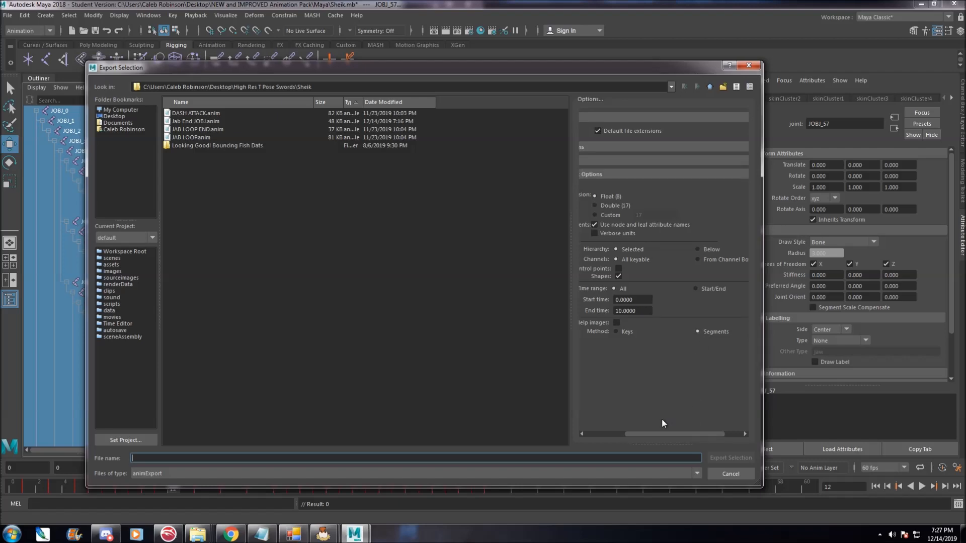
{"action": "left_click_drag", "start_coordinate": [644, 439], "coordinate": [617, 436]}
Switch to Chrome, search the web for 'maya anim save settings' and open a result.
{"action": "left_click", "coordinate": [231, 534]}
{"action": "left_click", "coordinate": [857, 9]}
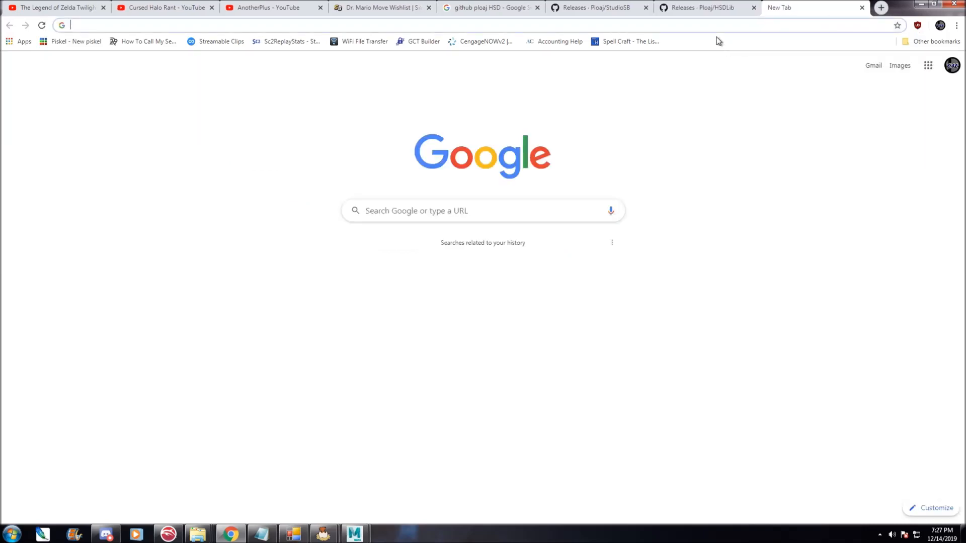
{"action": "type", "text": "maya"}
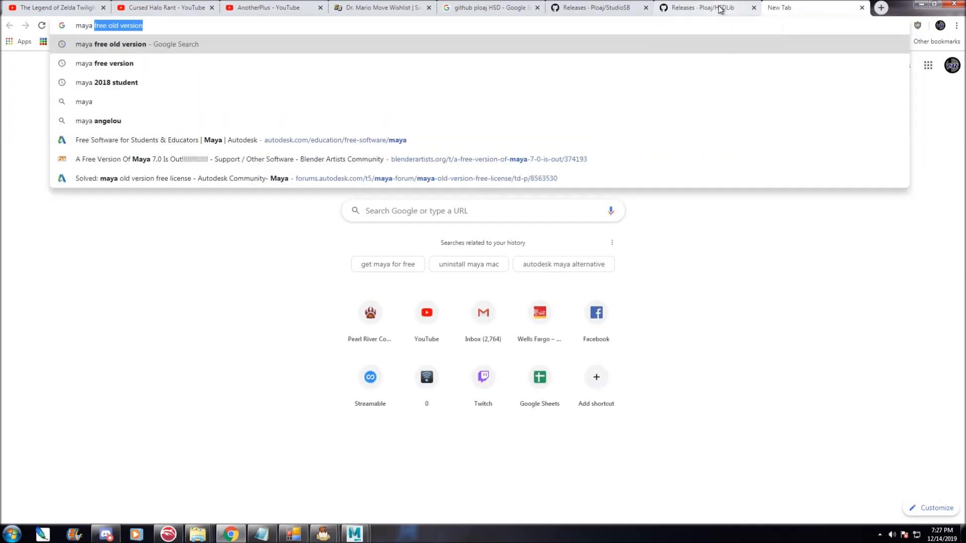
{"action": "type", "text": " anim sa"}
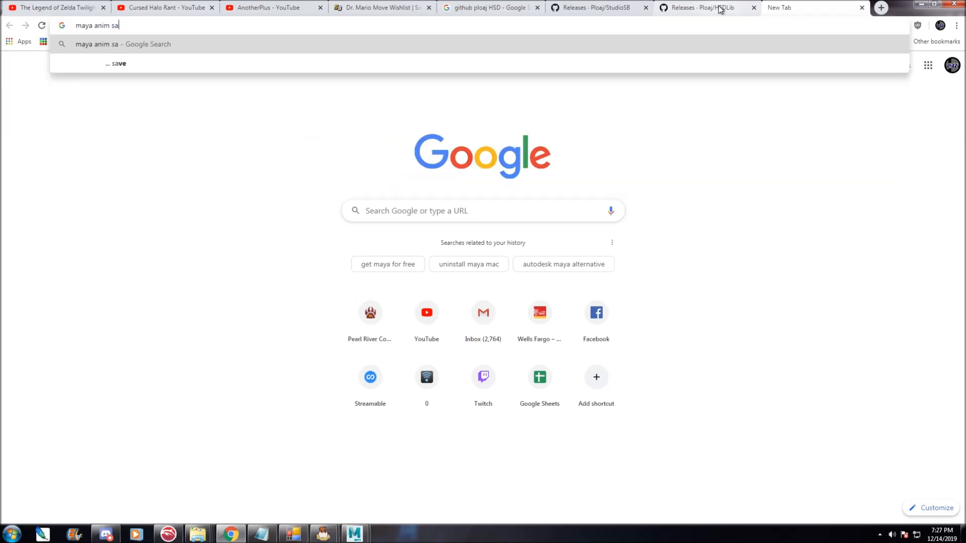
{"action": "type", "text": "ve settings"}
{"action": "key", "text": "Return"}
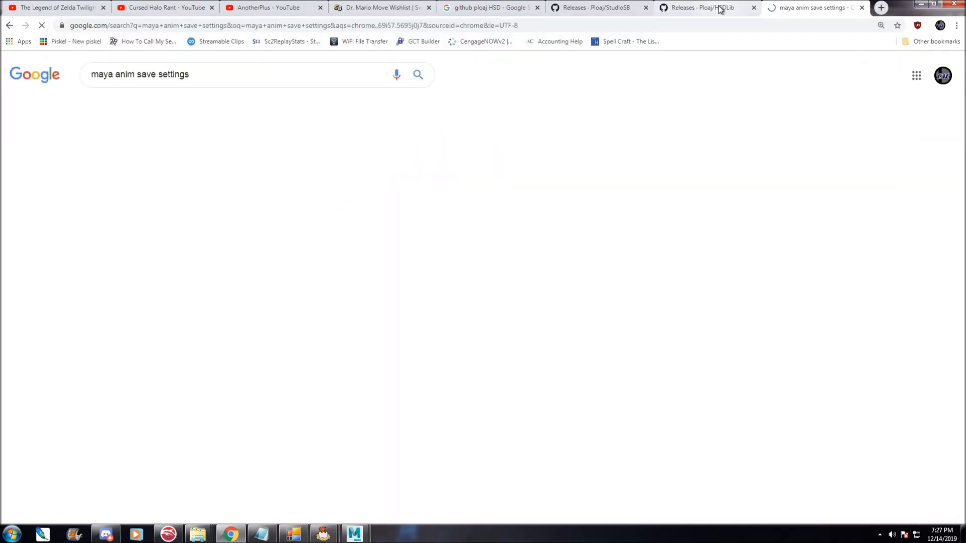
{"action": "left_click", "coordinate": [282, 153]}
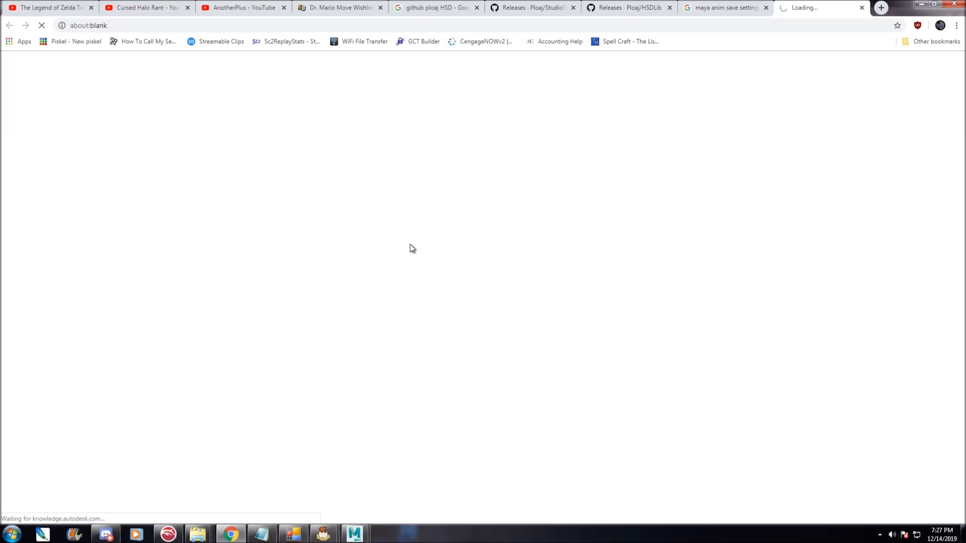
{"action": "scroll", "coordinate": [302, 281], "scroll_direction": "down", "scroll_amount": 15}
{"action": "scroll", "coordinate": [348, 275], "scroll_direction": "down", "scroll_amount": 15}
{"action": "scroll", "coordinate": [297, 276], "scroll_direction": "down", "scroll_amount": 5}
{"action": "scroll", "coordinate": [295, 275], "scroll_direction": "up", "scroll_amount": 15}
{"action": "scroll", "coordinate": [293, 282], "scroll_direction": "up", "scroll_amount": 20}
{"action": "left_click", "coordinate": [862, 8]}
Return to Maya and export the selection as an anim file named Jab Finisher for Sheik.
{"action": "key", "text": "alt+Tab"}
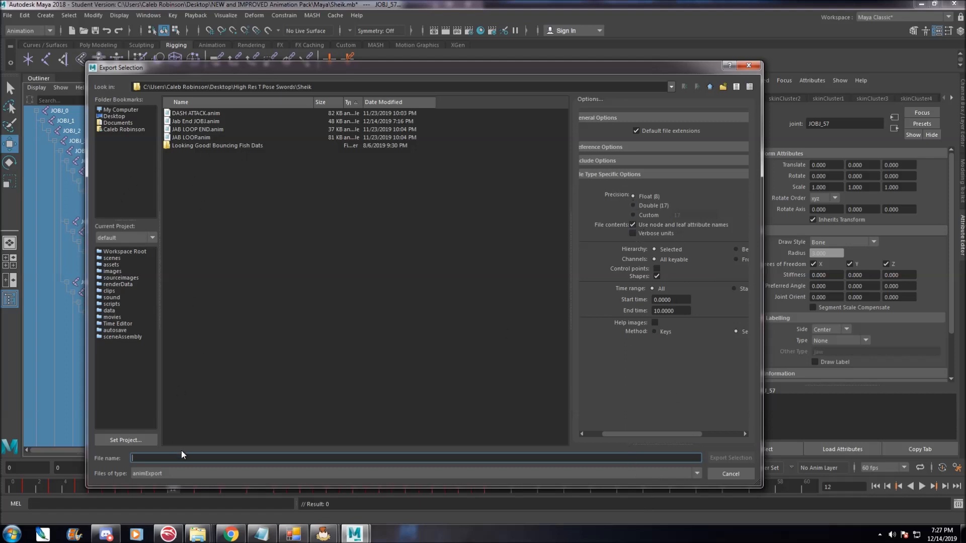
{"action": "type", "text": "D"}
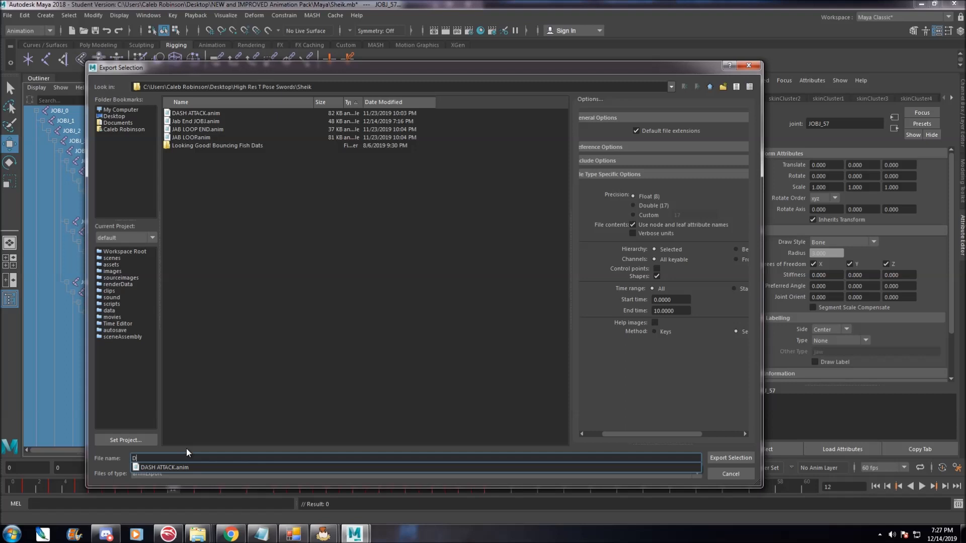
{"action": "type", "text": "ash Attack"}
{"action": "key", "text": "ctrl+a"}
{"action": "type", "text": "Jab Finisher"}
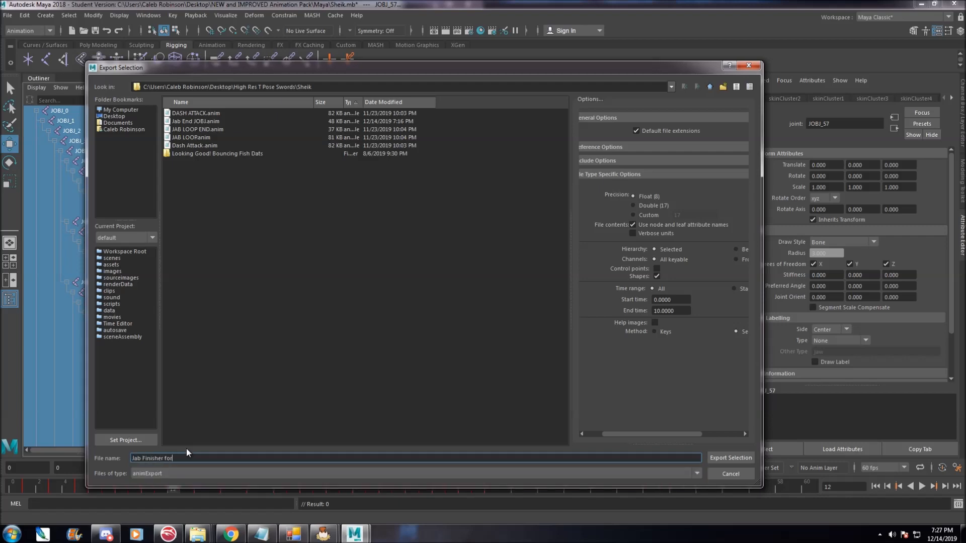
{"action": "key", "text": "Return"}
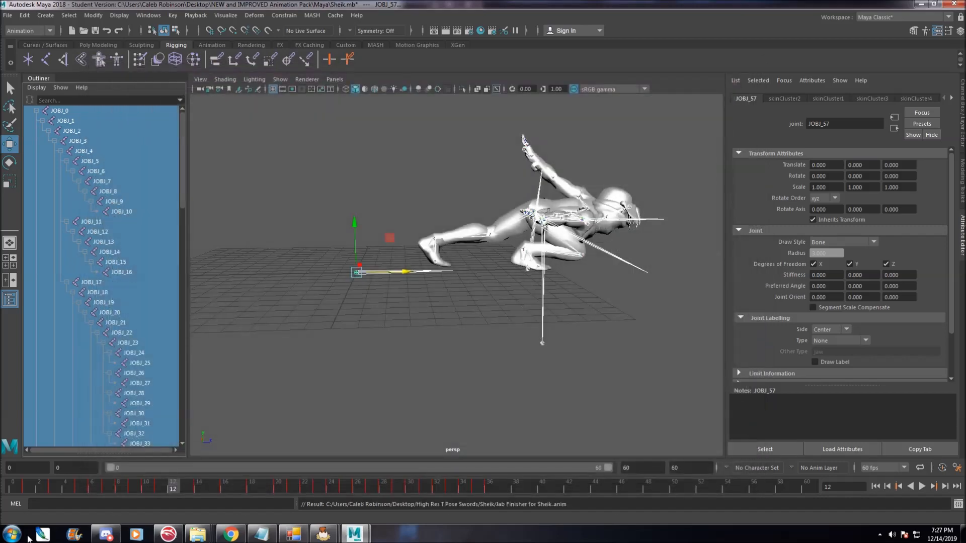
Open a file explorer window and browse to the High Res T Pose Swords > Sheik folder.
{"action": "mouse_move", "coordinate": [188, 536]}
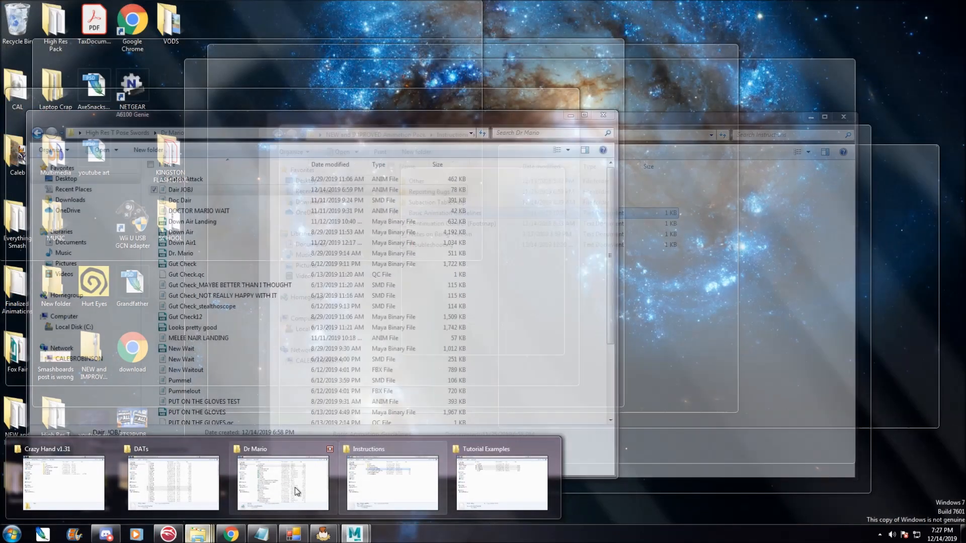
{"action": "left_click", "coordinate": [294, 487]}
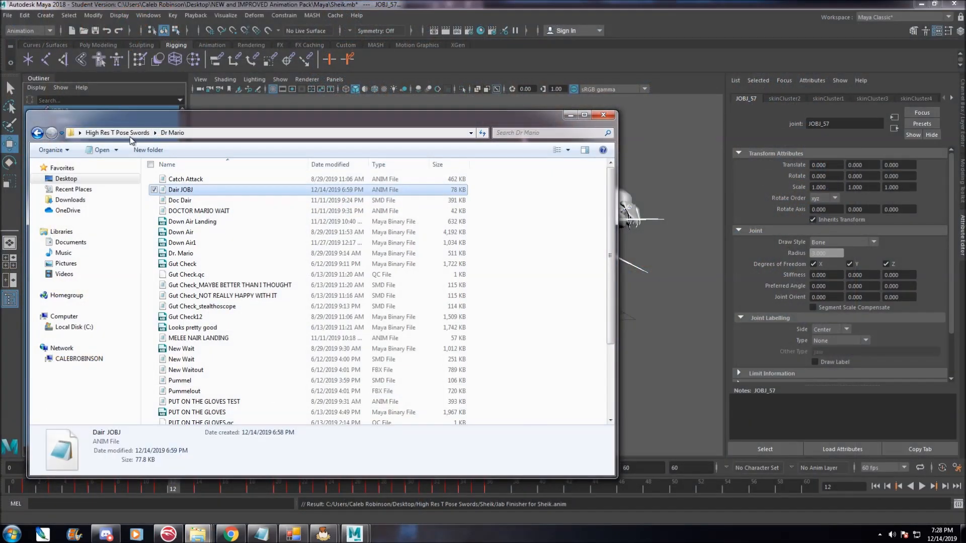
{"action": "left_click", "coordinate": [117, 133]}
{"action": "scroll", "coordinate": [206, 362], "scroll_direction": "down", "scroll_amount": 1}
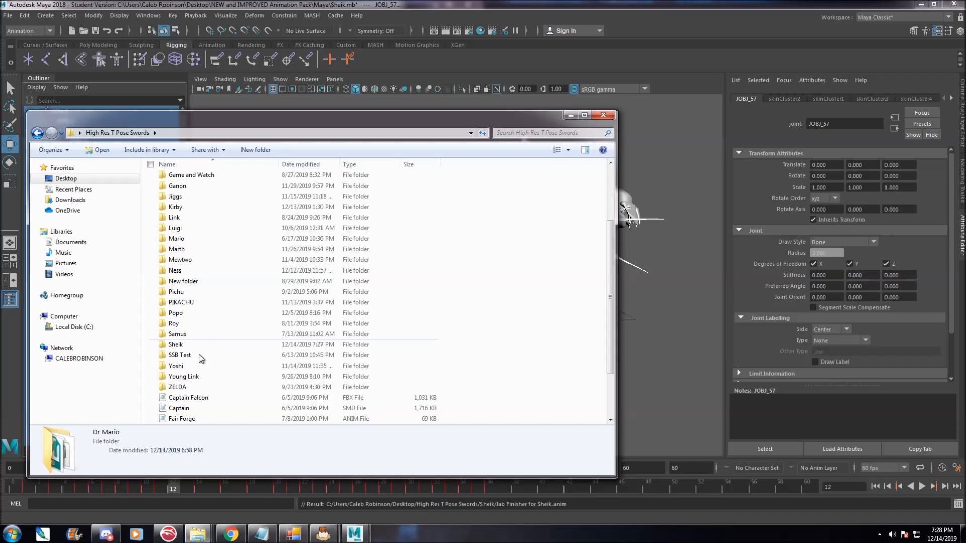
{"action": "double_click", "coordinate": [200, 346]}
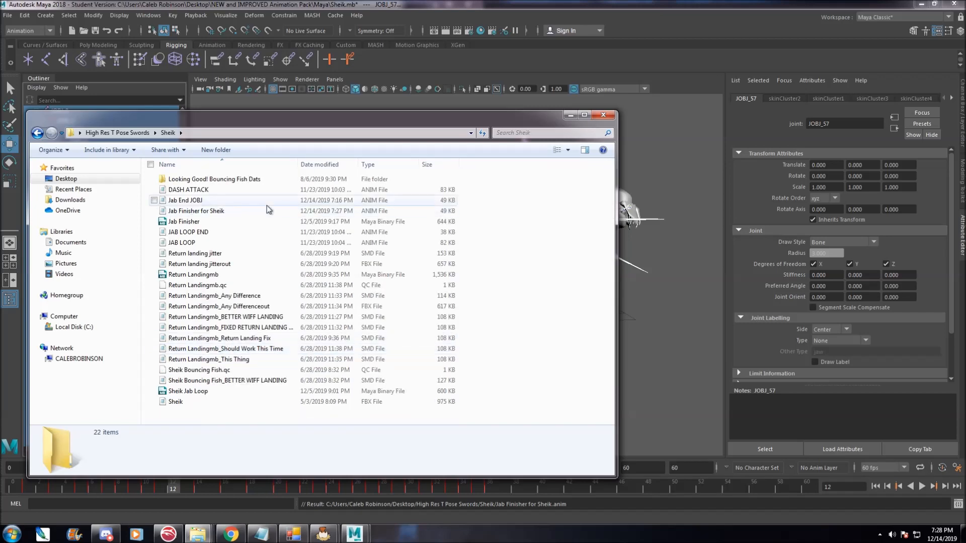
Copy the Jab Finisher for Sheik anim file and paste it into the Tutorial Examples folder.
{"action": "right_click", "coordinate": [247, 212]}
{"action": "left_click", "coordinate": [272, 328]}
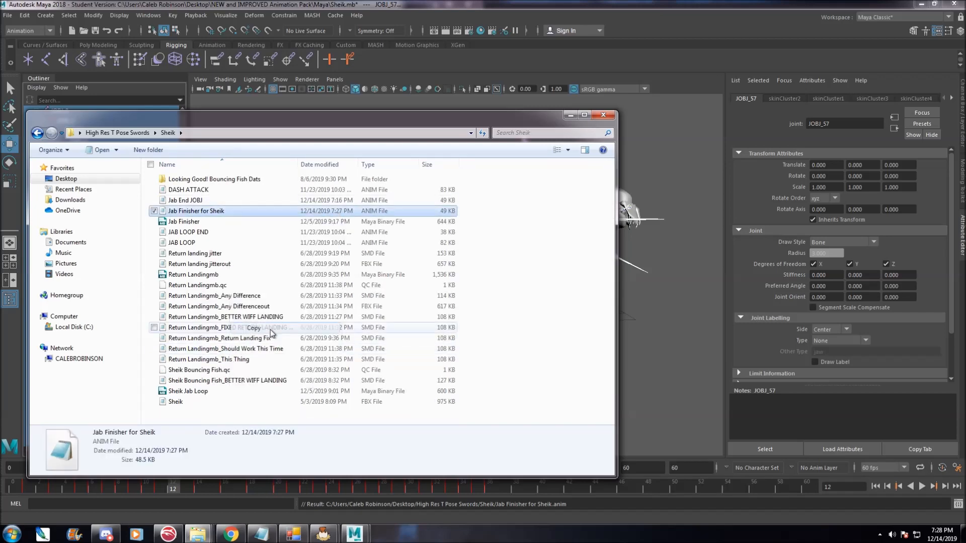
{"action": "left_click", "coordinate": [197, 534]}
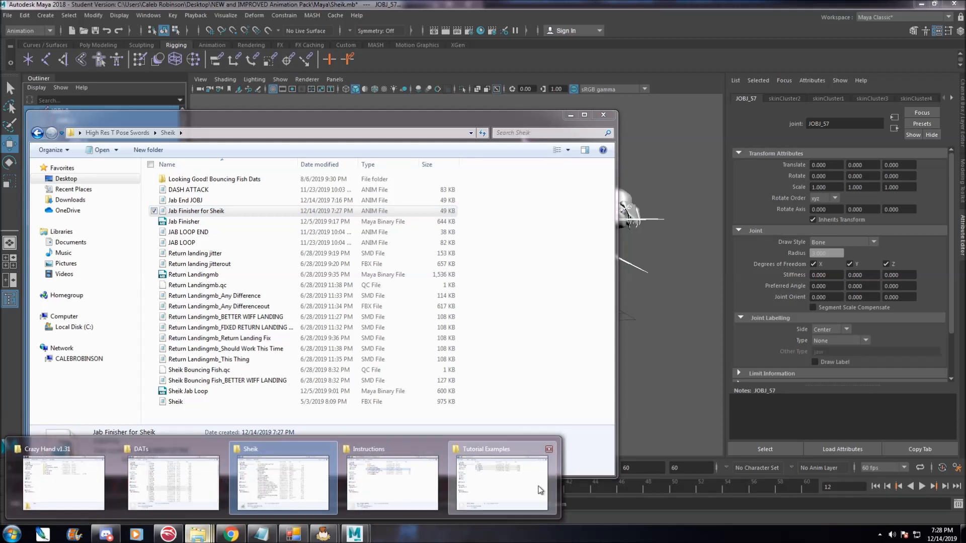
{"action": "left_click", "coordinate": [540, 489]}
{"action": "right_click", "coordinate": [432, 301]}
{"action": "left_click", "coordinate": [462, 366]}
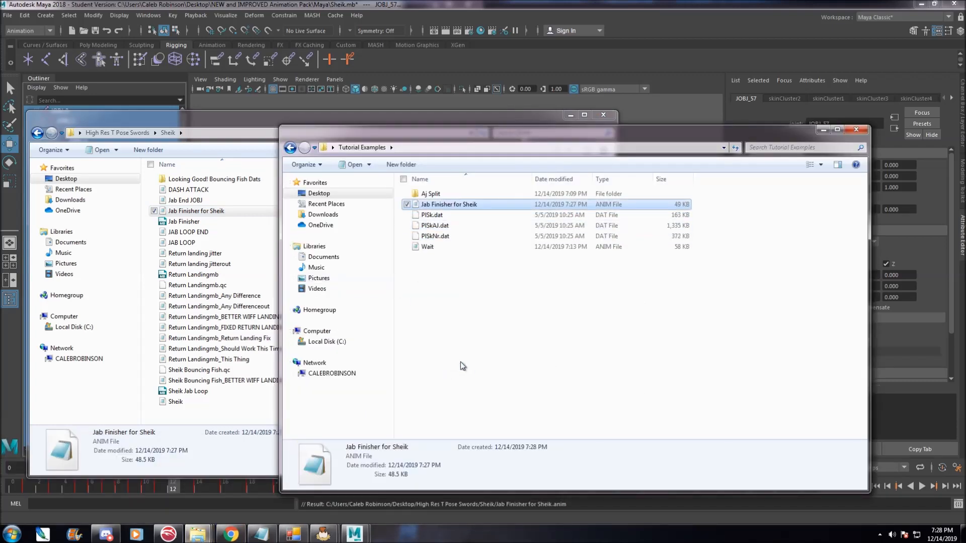
Switch to Studio Smash Bros, load Jab Finisher for Sheik.anim from the Tutorial Examples tree and play it back.
{"action": "left_click", "coordinate": [293, 534]}
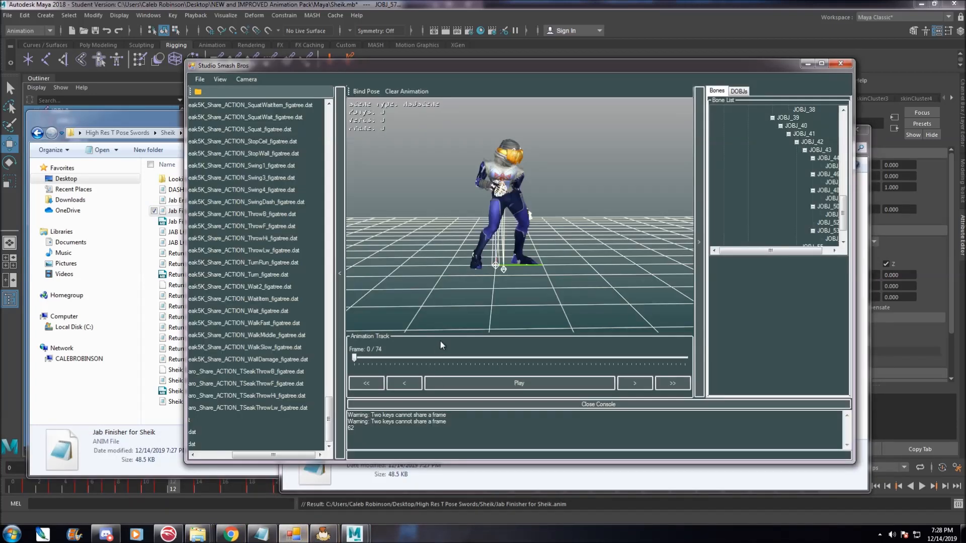
{"action": "left_click_drag", "start_coordinate": [328, 420], "coordinate": [329, 129]}
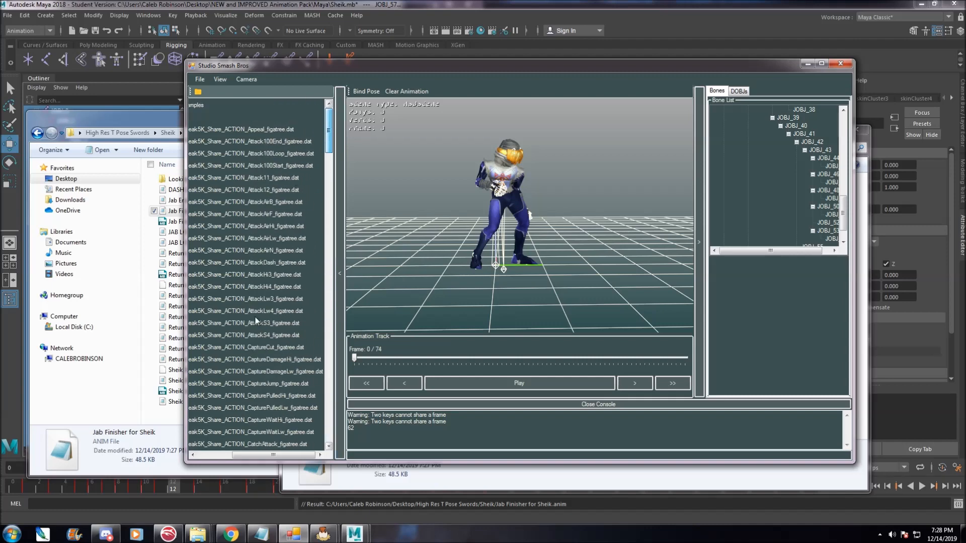
{"action": "left_click_drag", "start_coordinate": [246, 455], "coordinate": [213, 455]}
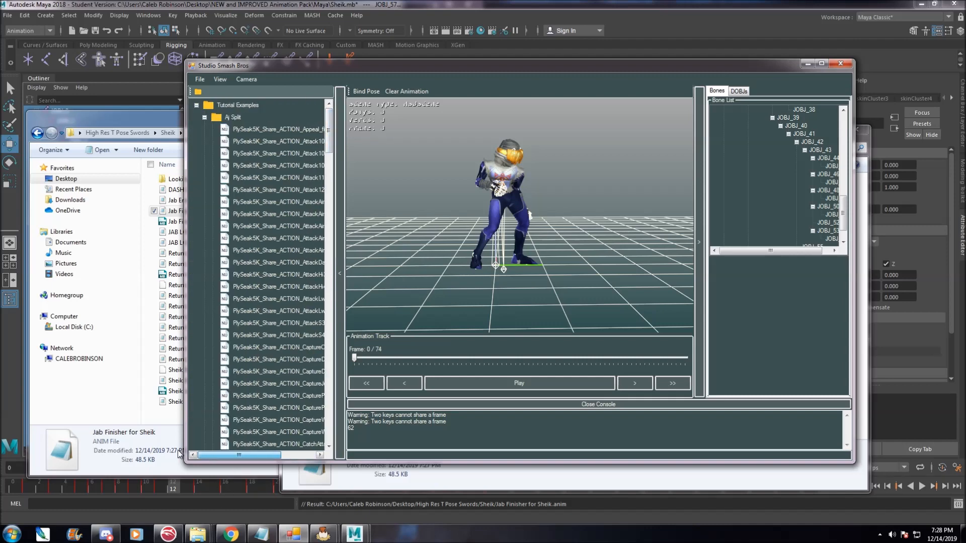
{"action": "left_click", "coordinate": [196, 105]}
{"action": "left_click", "coordinate": [196, 105]}
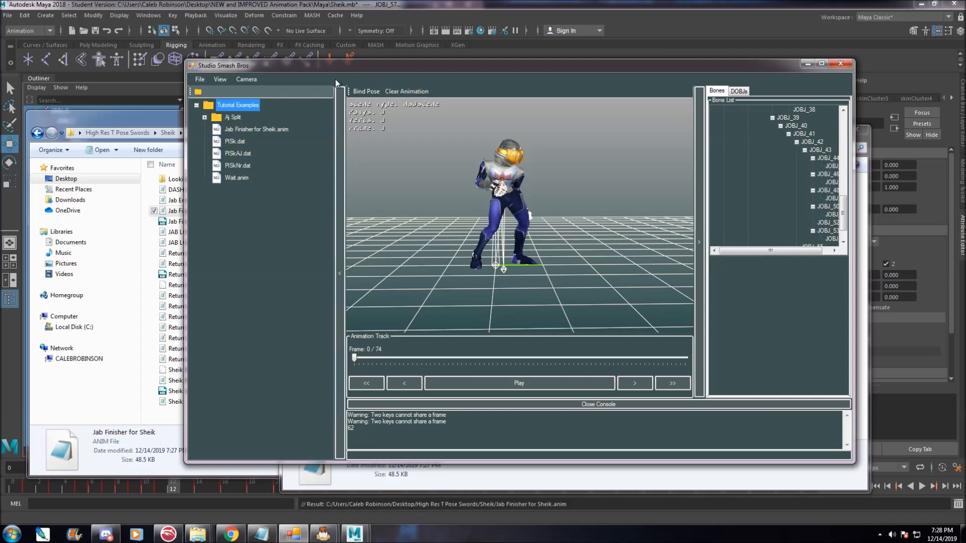
{"action": "left_click", "coordinate": [256, 131]}
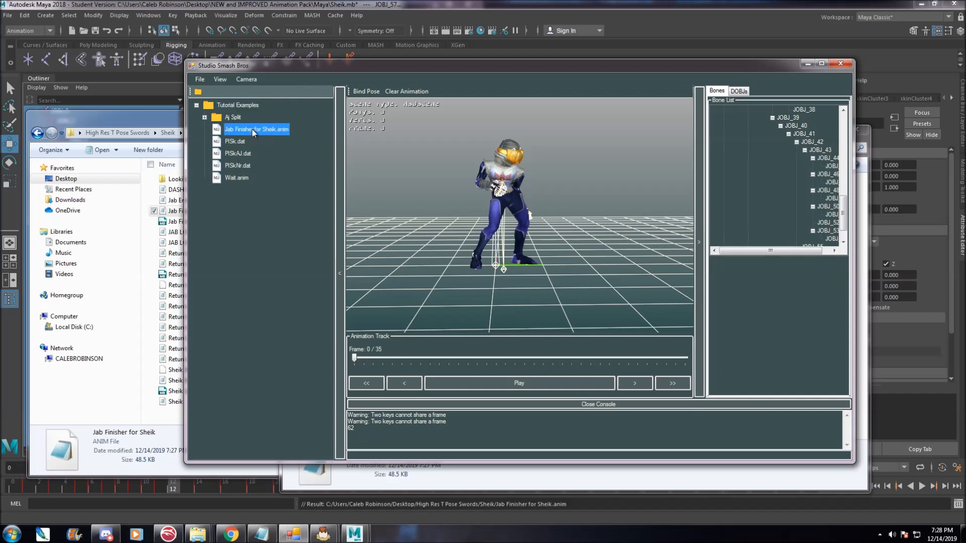
{"action": "left_click", "coordinate": [484, 384]}
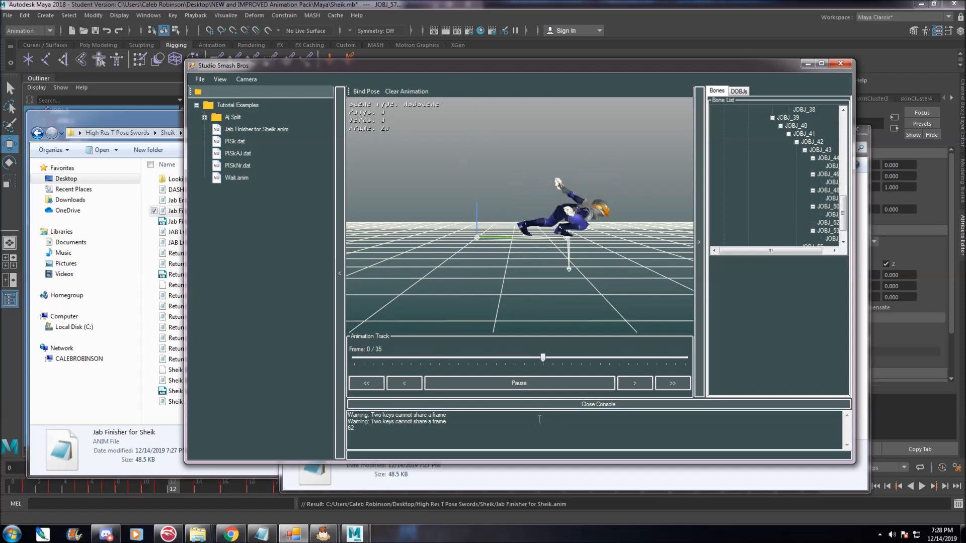
{"action": "left_click", "coordinate": [499, 382]}
{"action": "left_click", "coordinate": [257, 129]}
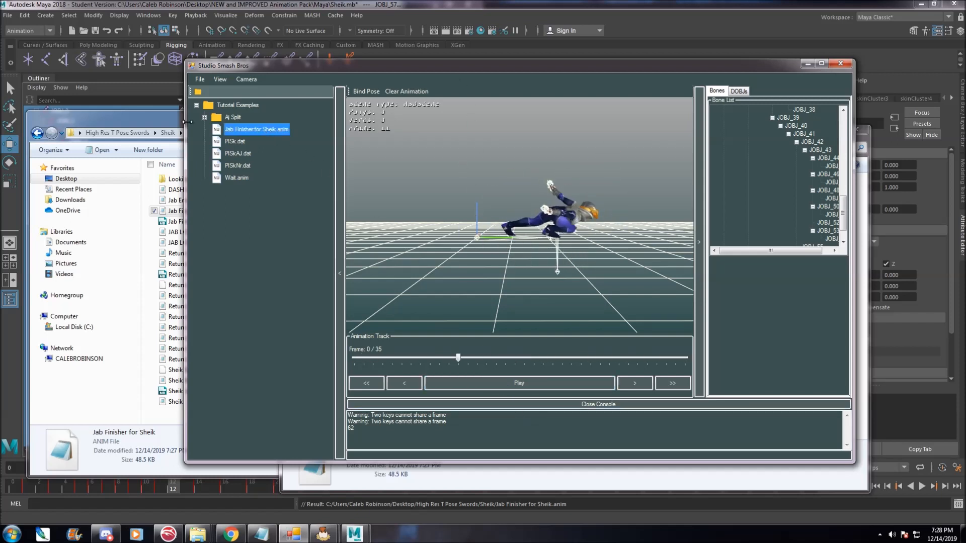
Export the animation to a file named PlySeak5K_Share_ACTION_Attack100End_figatree.dat in Tutorial Examples.
{"action": "left_click", "coordinate": [200, 79]}
{"action": "mouse_move", "coordinate": [230, 103]}
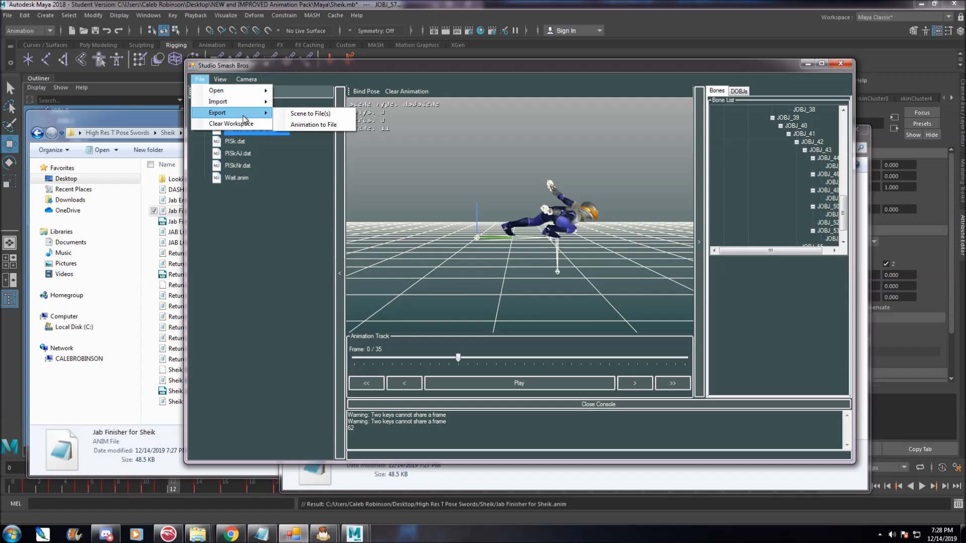
{"action": "left_click", "coordinate": [302, 125]}
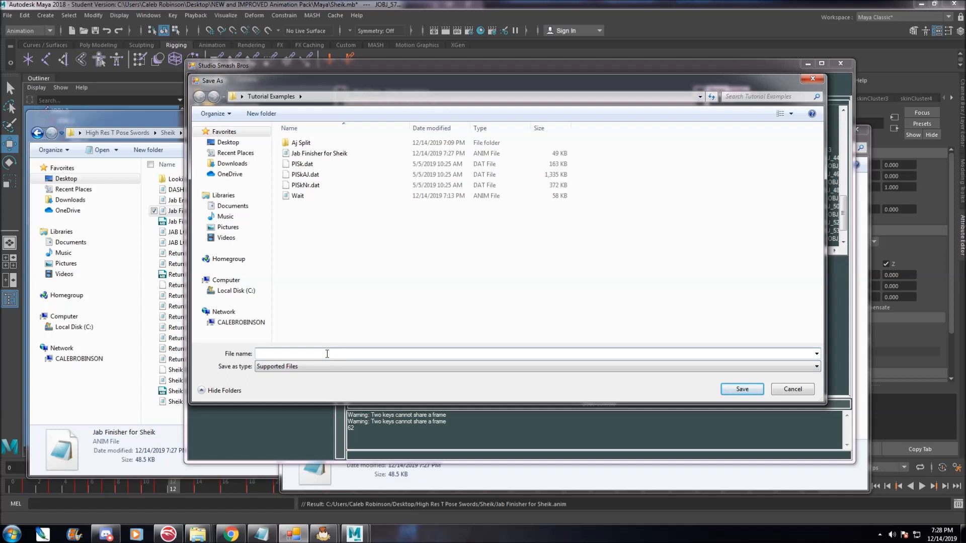
{"action": "type", "text": "PlySeak5K_S"}
{"action": "type", "text": "hare_ACTION_Attack100End_figatree"}
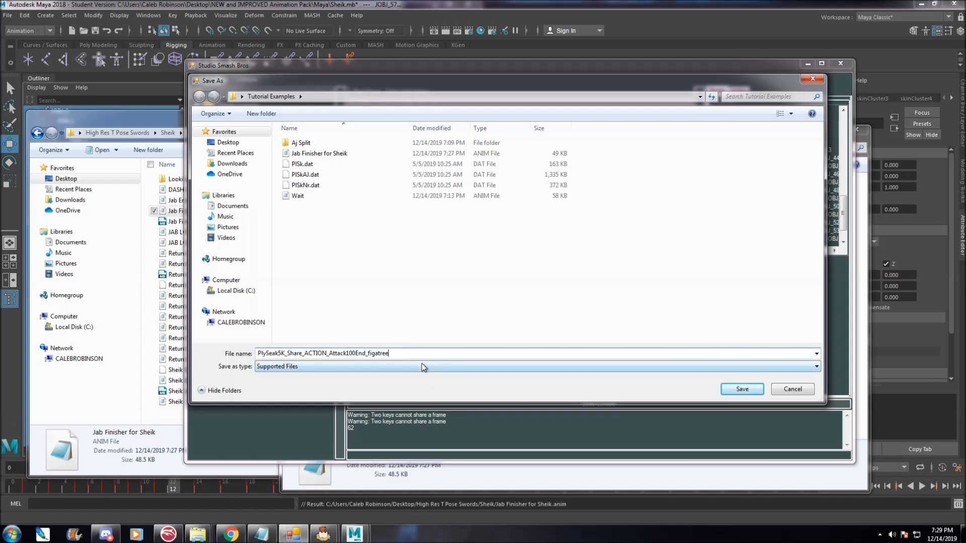
{"action": "key", "text": "ctrl+a"}
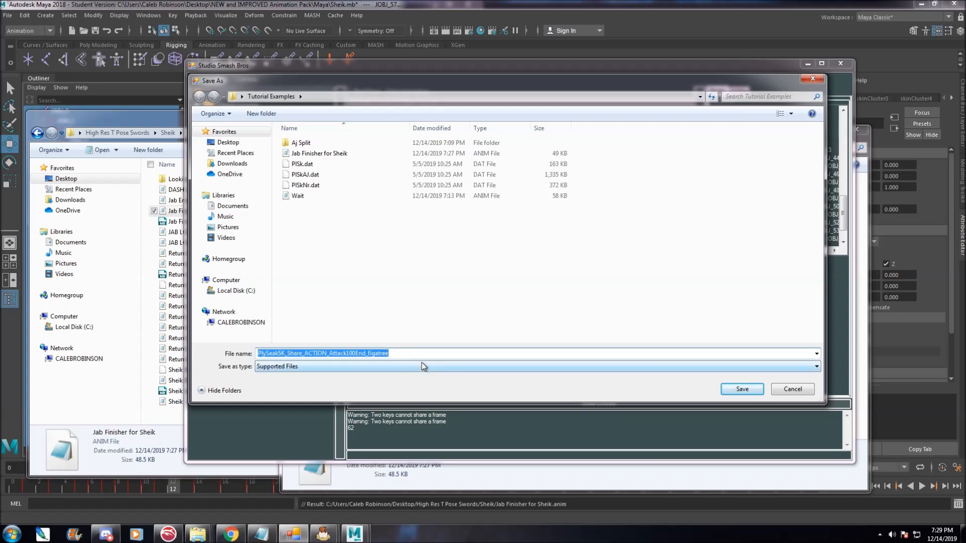
{"action": "key", "text": "Right"}
{"action": "type", "text": ".dat"}
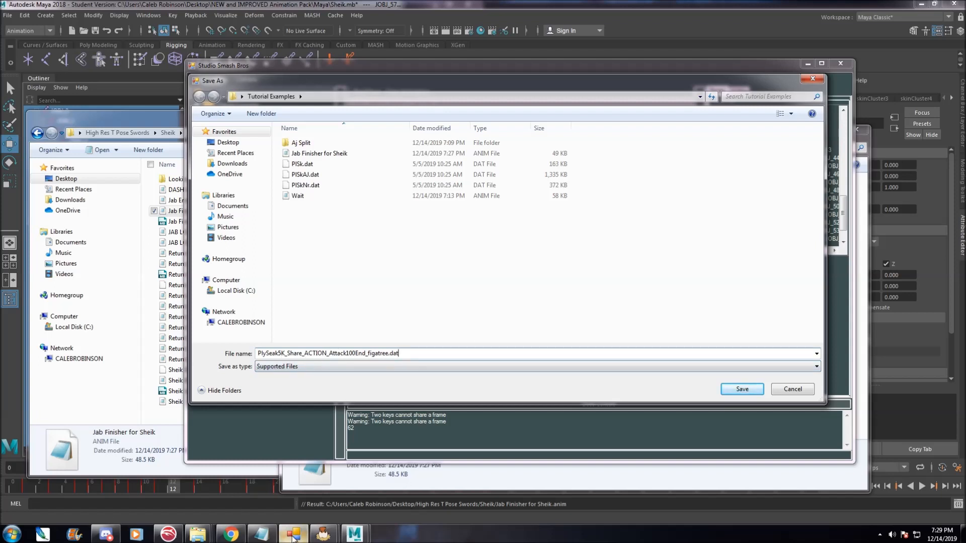
Check the original Attack100End figatree file name in the Aj Split folder.
{"action": "mouse_move", "coordinate": [198, 534]}
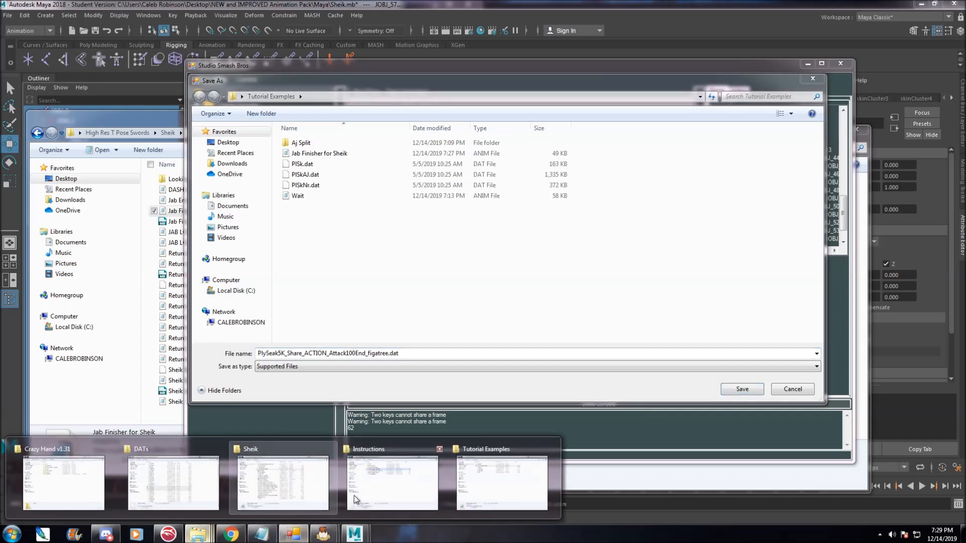
{"action": "left_click", "coordinate": [481, 491]}
{"action": "double_click", "coordinate": [457, 189]}
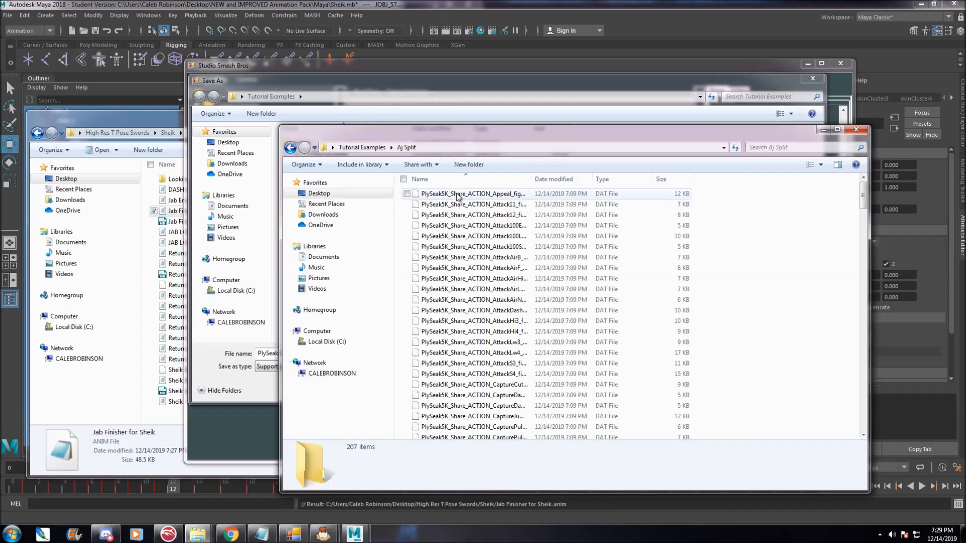
{"action": "left_click", "coordinate": [562, 324]}
{"action": "double_click", "coordinate": [532, 179]}
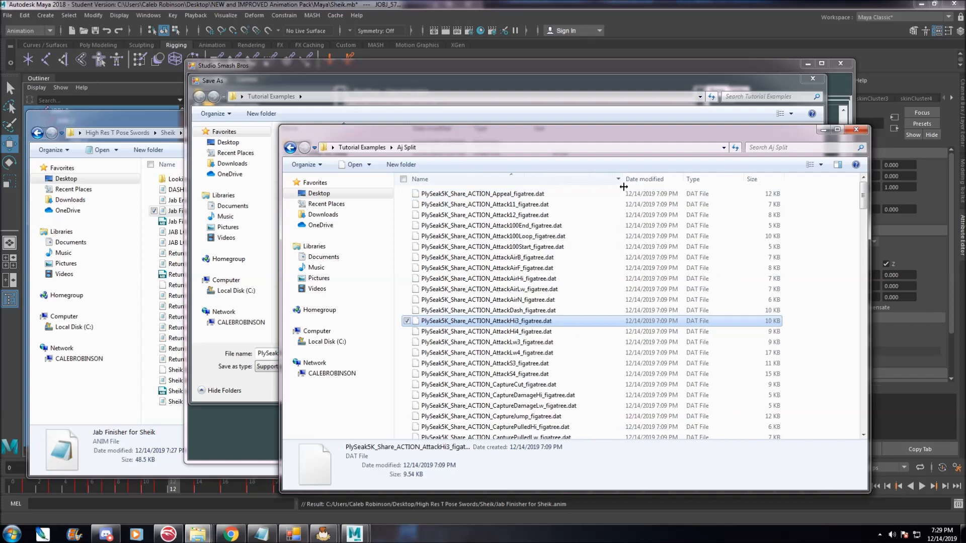
{"action": "left_click", "coordinate": [538, 237]}
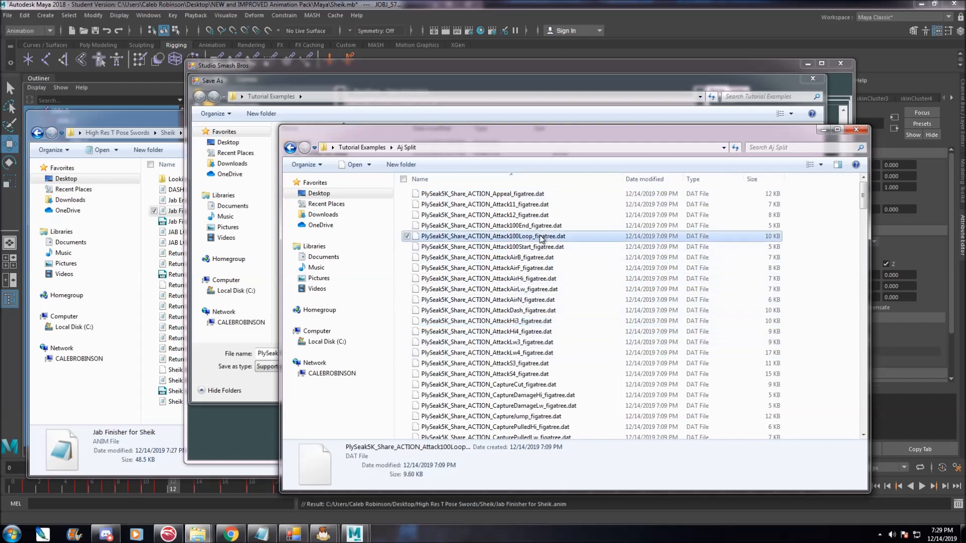
{"action": "left_click", "coordinate": [538, 225]}
{"action": "left_click_drag", "start_coordinate": [535, 137], "coordinate": [701, 127]}
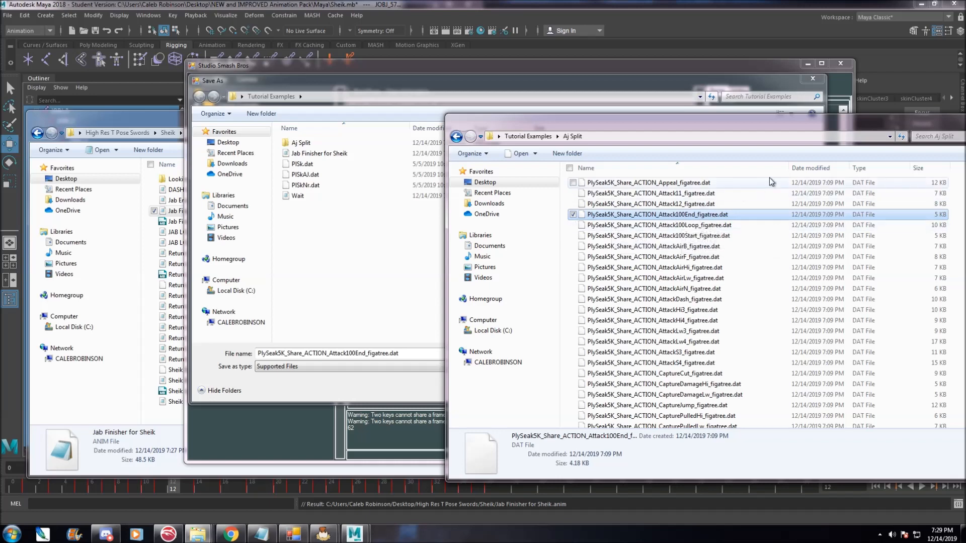
Save the export and paste the file name as the RootName in the export settings before confirming.
{"action": "left_click", "coordinate": [480, 101]}
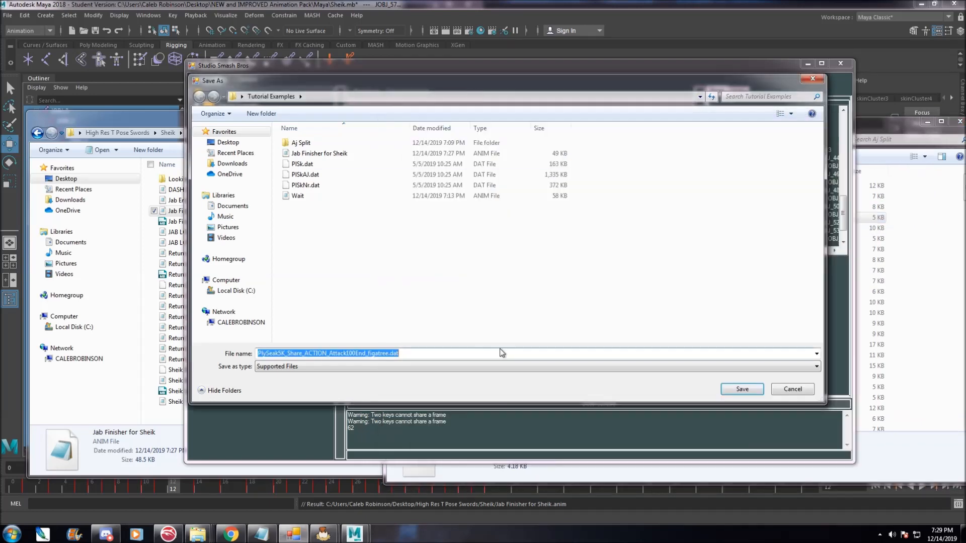
{"action": "left_click", "coordinate": [744, 389]}
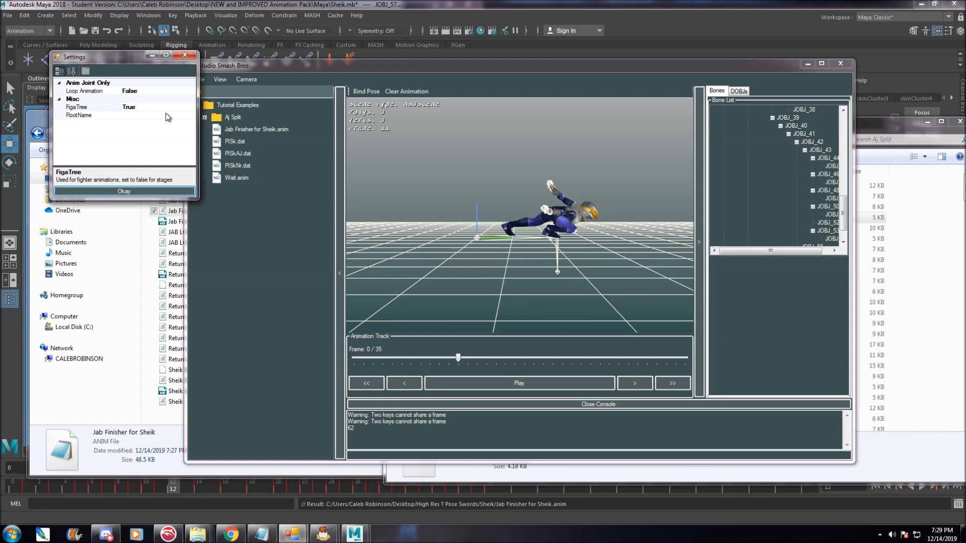
{"action": "left_click", "coordinate": [134, 107]}
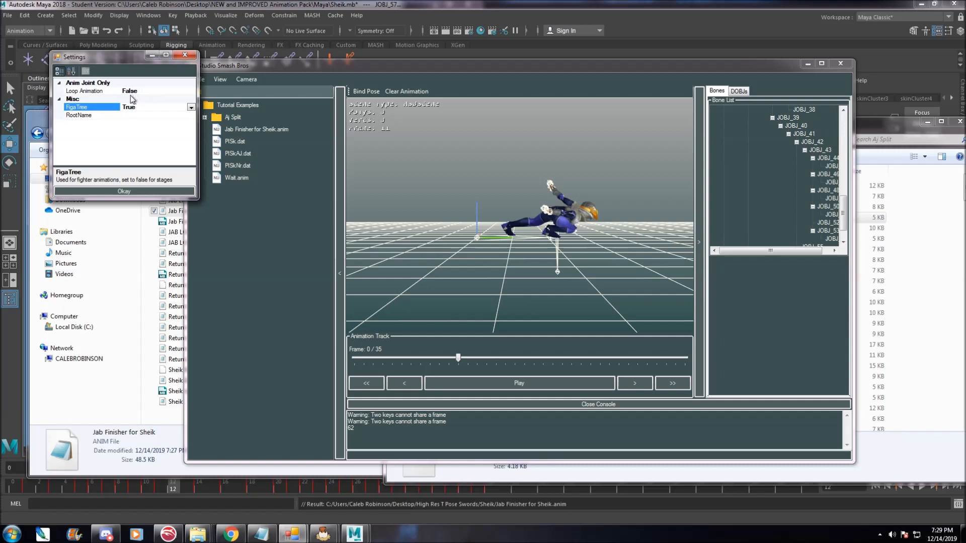
{"action": "left_click", "coordinate": [135, 91]}
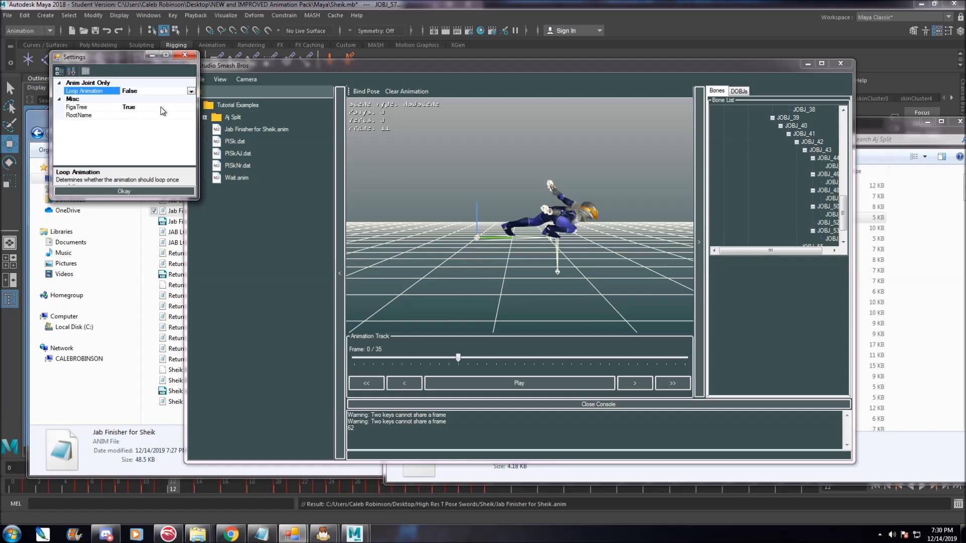
{"action": "left_click", "coordinate": [133, 115]}
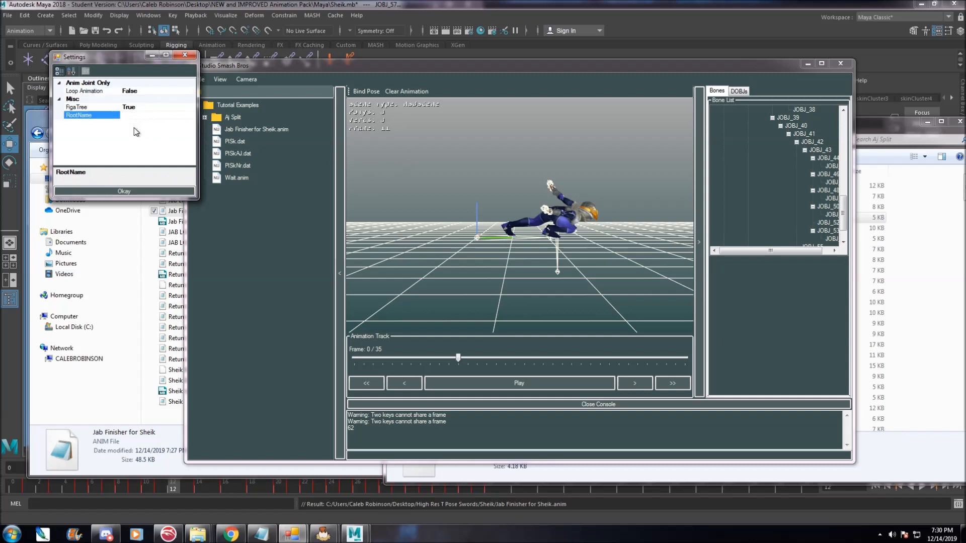
{"action": "type", "text": "N_Attack100End_figatree"}
{"action": "left_click_drag", "start_coordinate": [195, 116], "coordinate": [117, 116]}
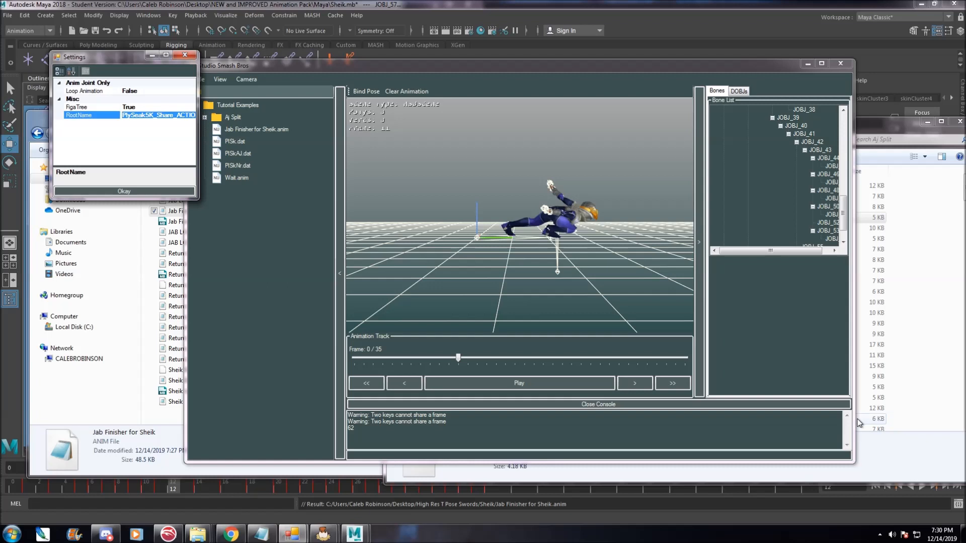
{"action": "left_click_drag", "start_coordinate": [130, 116], "coordinate": [198, 116]}
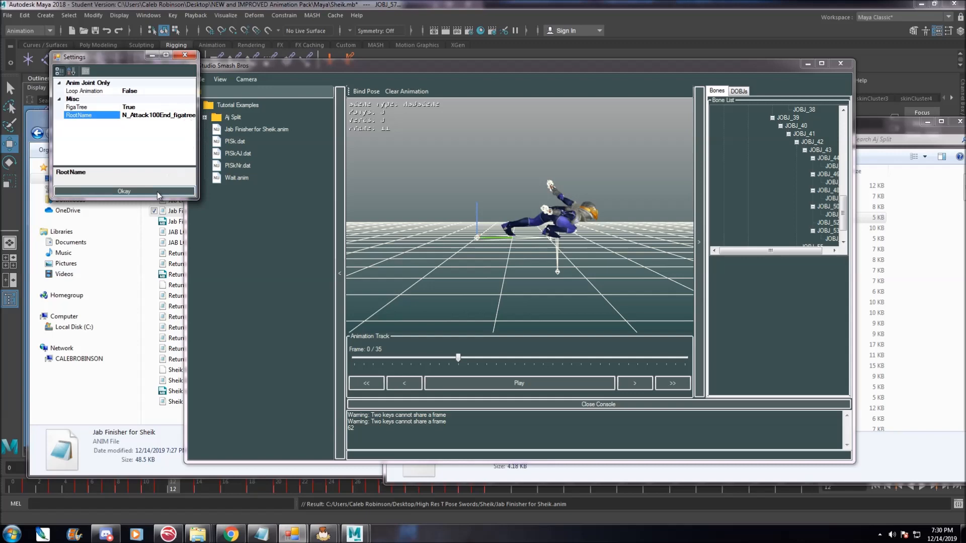
{"action": "left_click", "coordinate": [106, 194]}
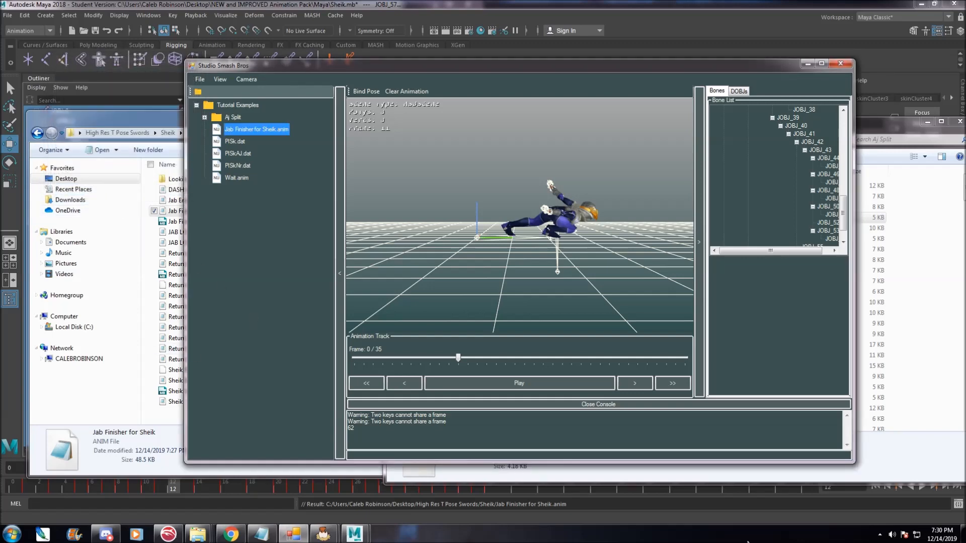
Copy the exported PlySeak5K_Share_ACTION_Attack100End_figatree.dat file from the Tutorial Examples folder.
{"action": "left_click", "coordinate": [930, 464]}
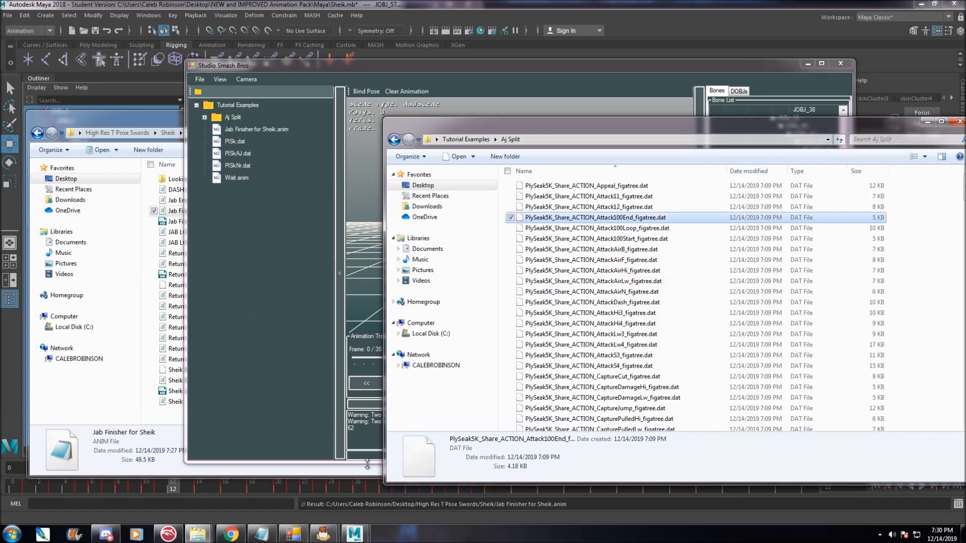
{"action": "left_click", "coordinate": [466, 139]}
{"action": "left_click_drag", "start_coordinate": [623, 127], "coordinate": [527, 122]}
{"action": "left_click_drag", "start_coordinate": [290, 265], "coordinate": [176, 265]}
{"action": "left_click_drag", "start_coordinate": [428, 166], "coordinate": [493, 164]}
{"action": "left_click", "coordinate": [352, 233]}
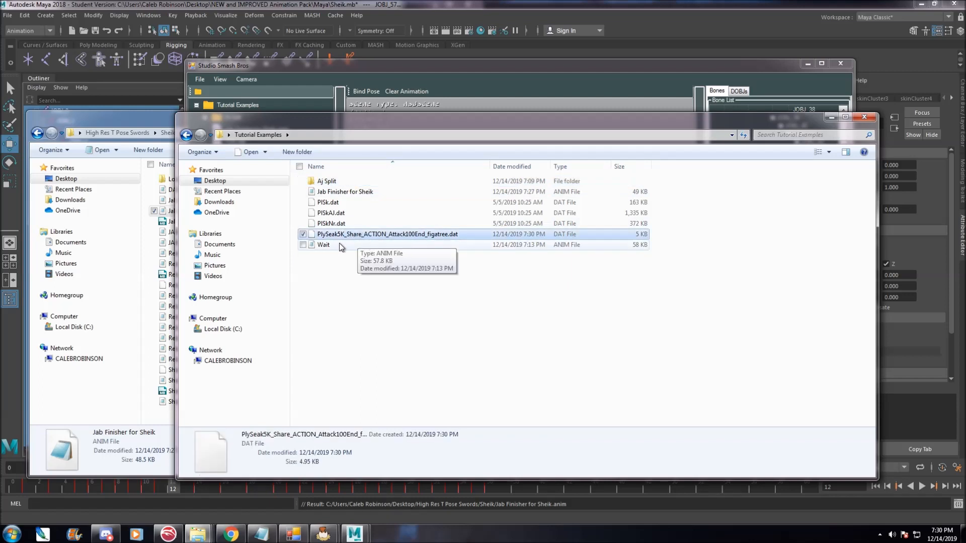
{"action": "right_click", "coordinate": [338, 236]}
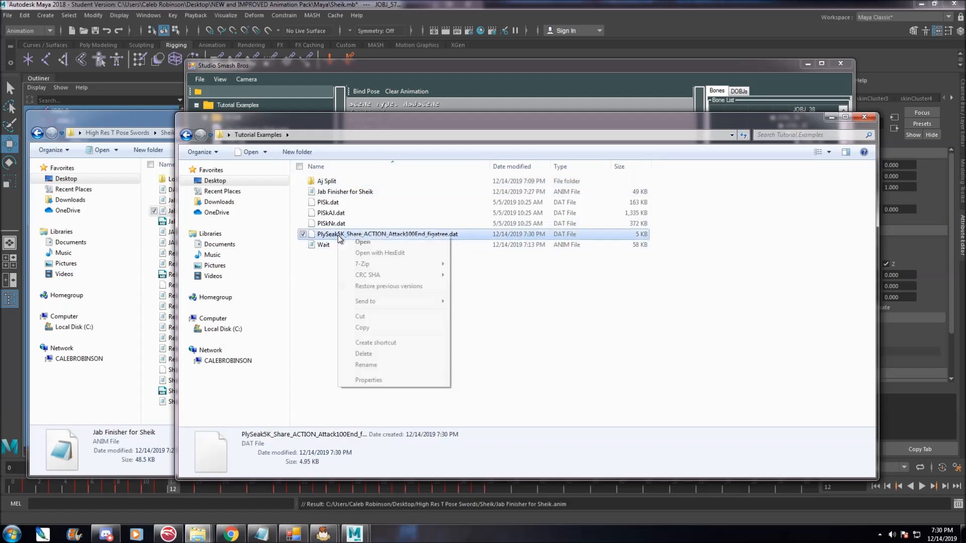
{"action": "left_click", "coordinate": [380, 329]}
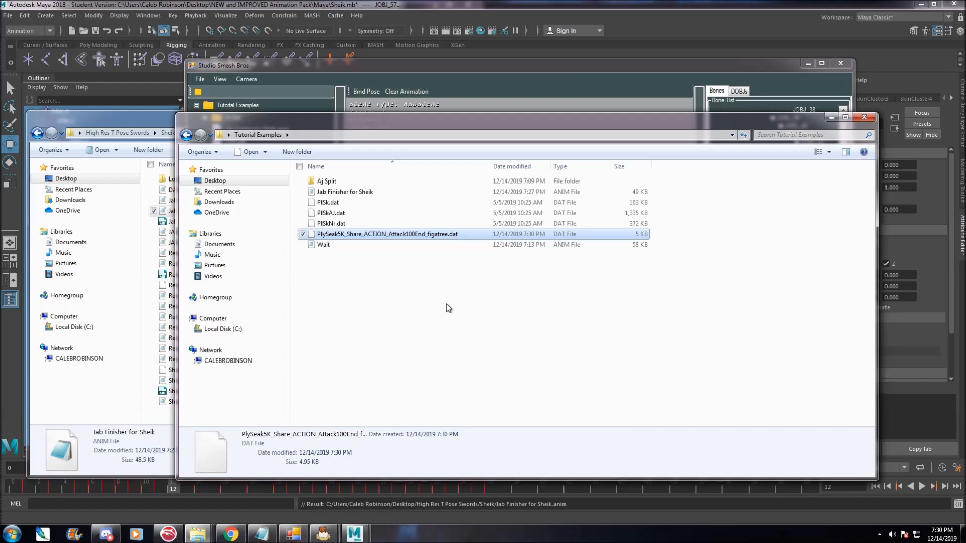
Paste the file into the Aj Split folder, replacing the original Attack100End figatree file.
{"action": "double_click", "coordinate": [328, 181]}
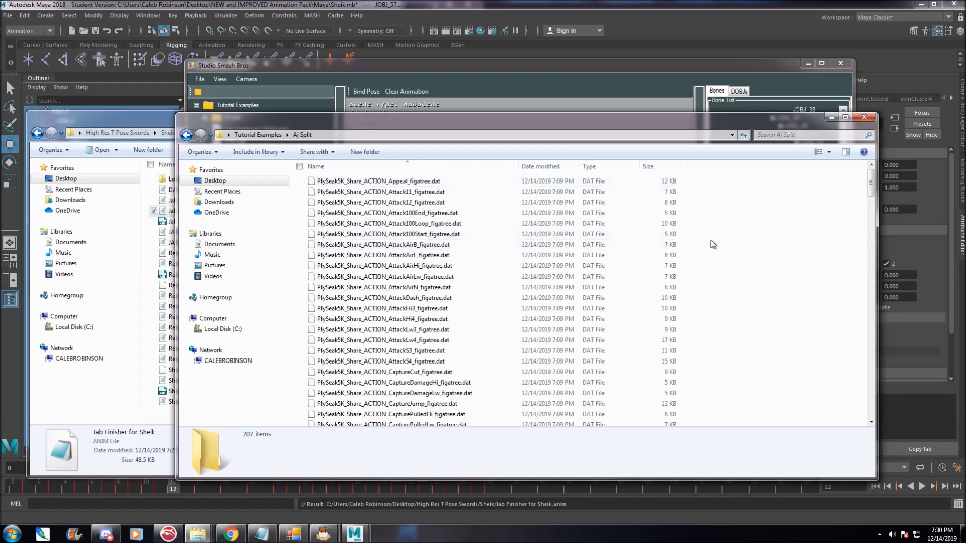
{"action": "left_click", "coordinate": [258, 135]}
{"action": "left_click", "coordinate": [364, 235]}
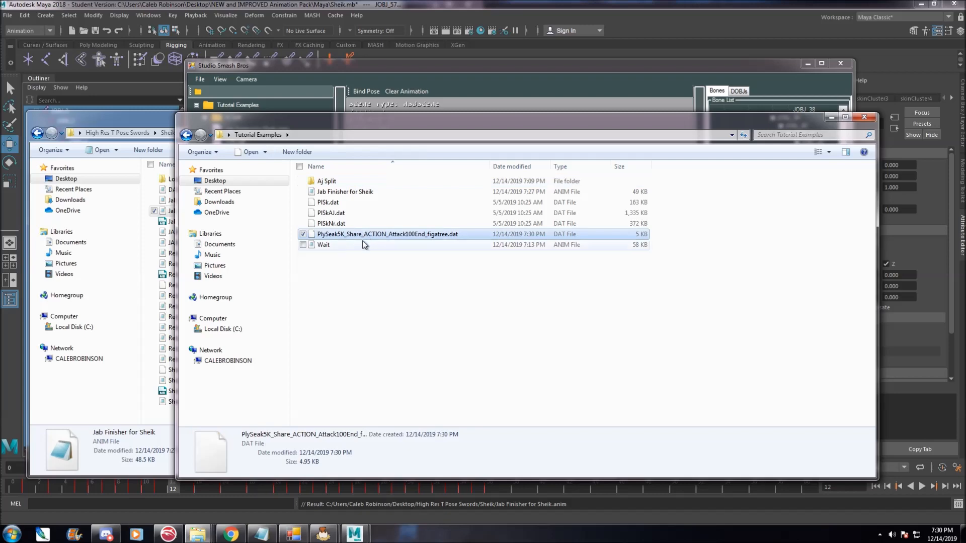
{"action": "double_click", "coordinate": [346, 180]}
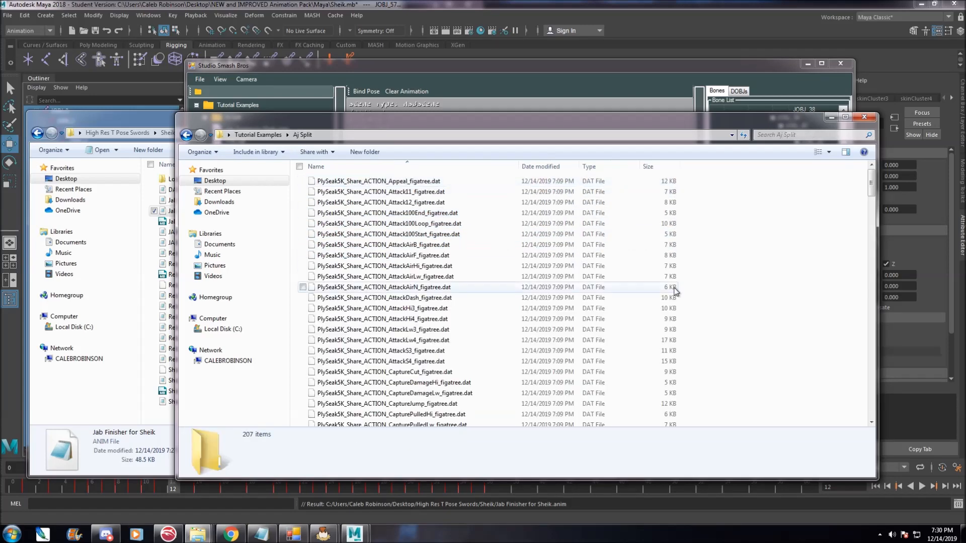
{"action": "right_click", "coordinate": [726, 285]}
{"action": "left_click", "coordinate": [754, 350]}
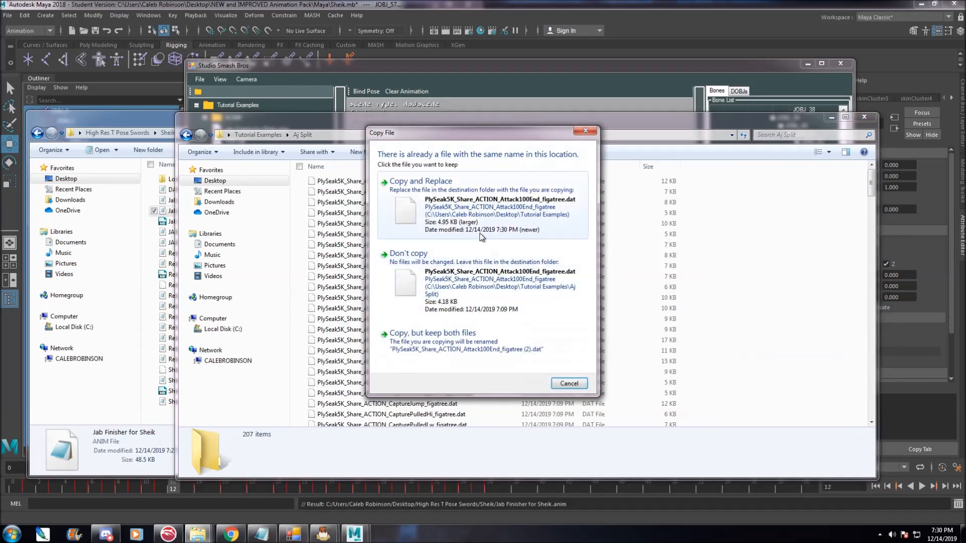
{"action": "left_click", "coordinate": [471, 217]}
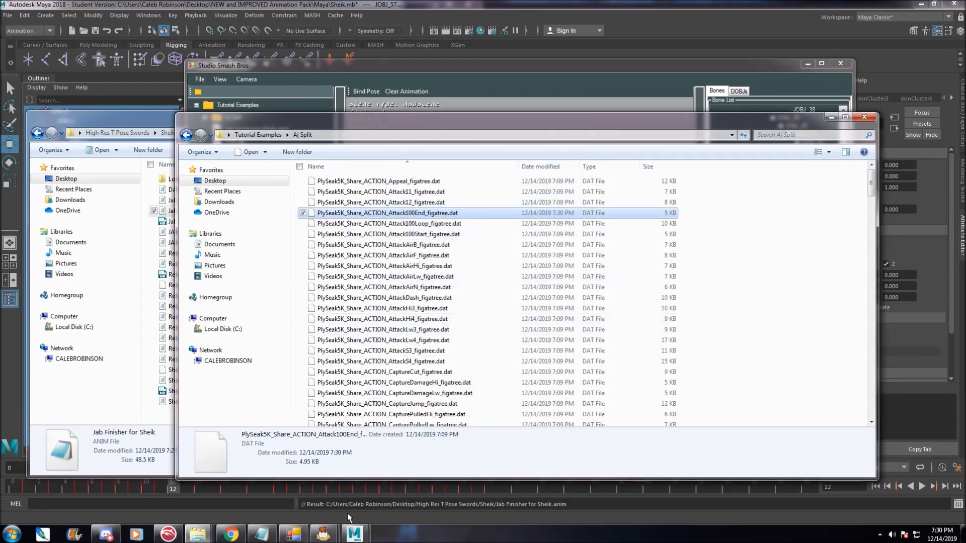
In AJ Split, replace all animations using the files from the Tutorial Examples\Aj Split folder.
{"action": "mouse_move", "coordinate": [332, 537]}
{"action": "left_click", "coordinate": [364, 487]}
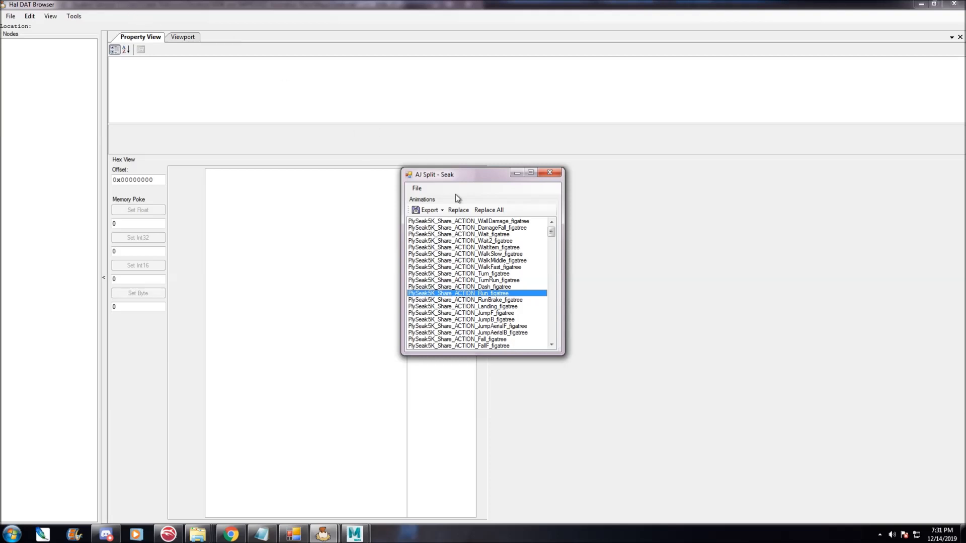
{"action": "left_click", "coordinate": [487, 207]}
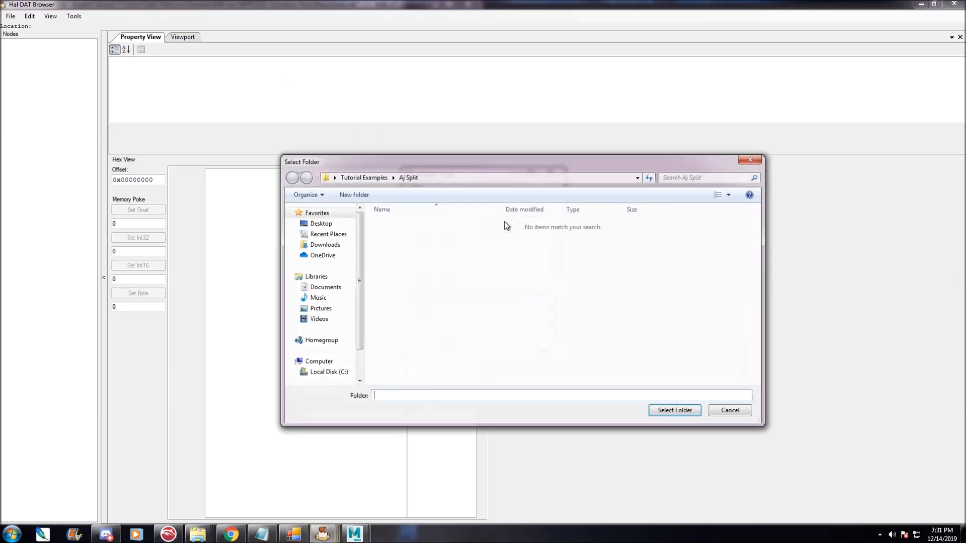
{"action": "left_click", "coordinate": [377, 178]}
{"action": "left_click", "coordinate": [427, 225]}
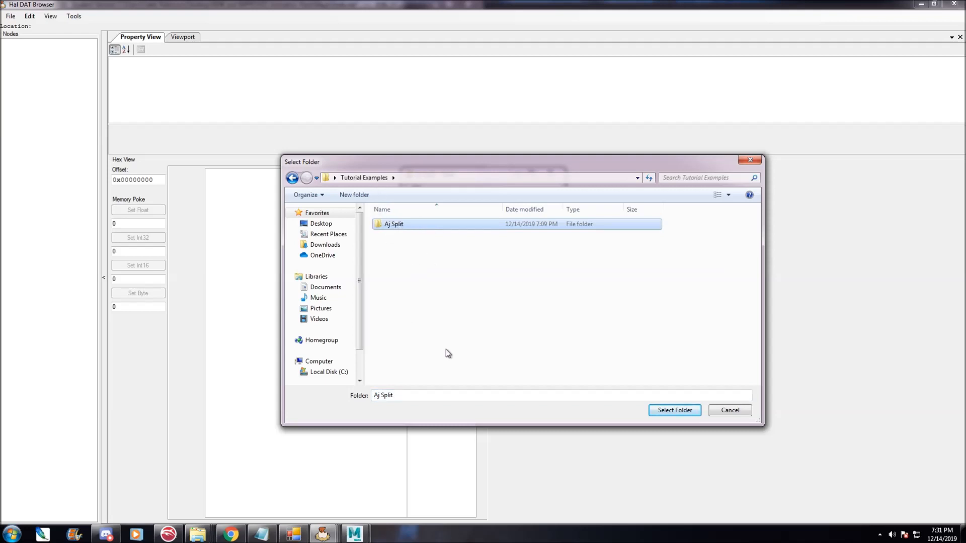
{"action": "left_click", "coordinate": [674, 410]}
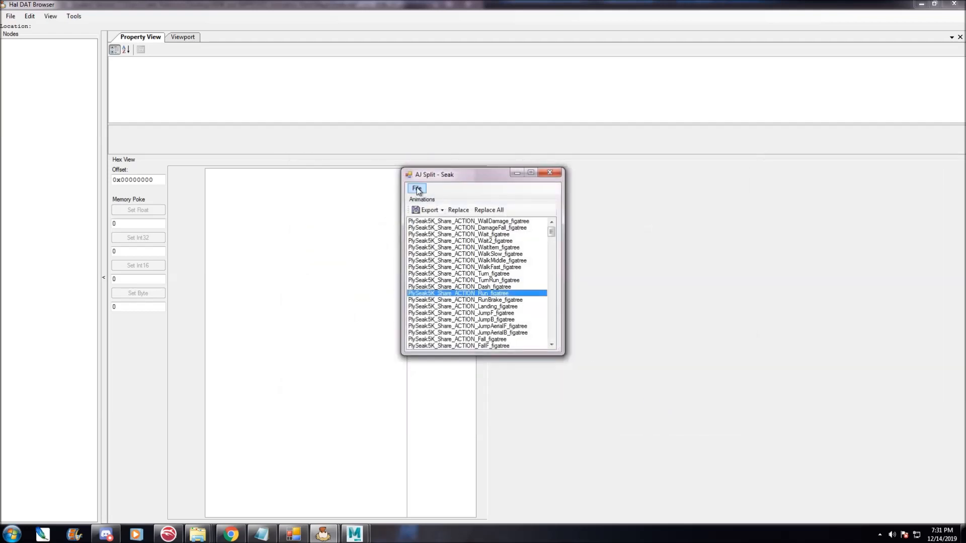
Export the DATs to Tutorial Examples with the file name New, then close the AJ Split tool.
{"action": "left_click", "coordinate": [418, 189]}
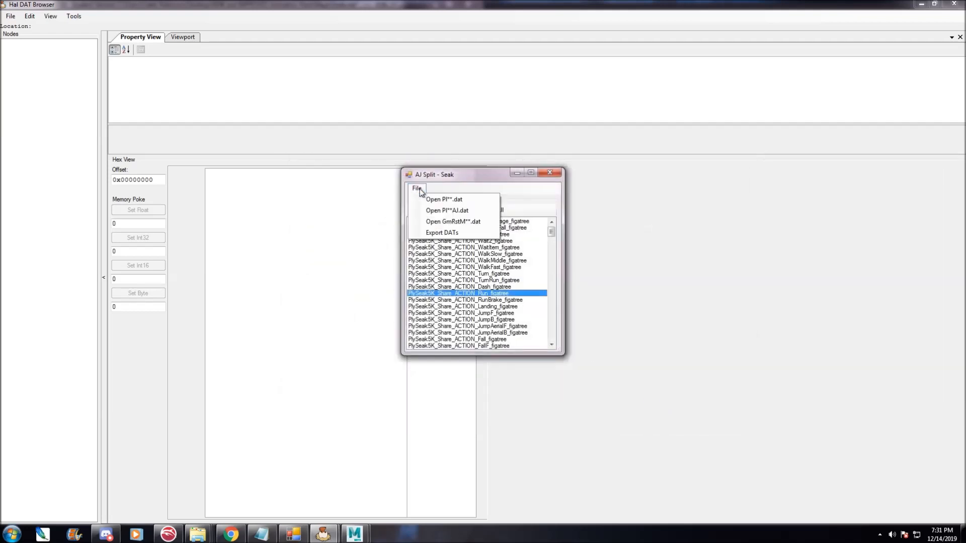
{"action": "left_click", "coordinate": [447, 232]}
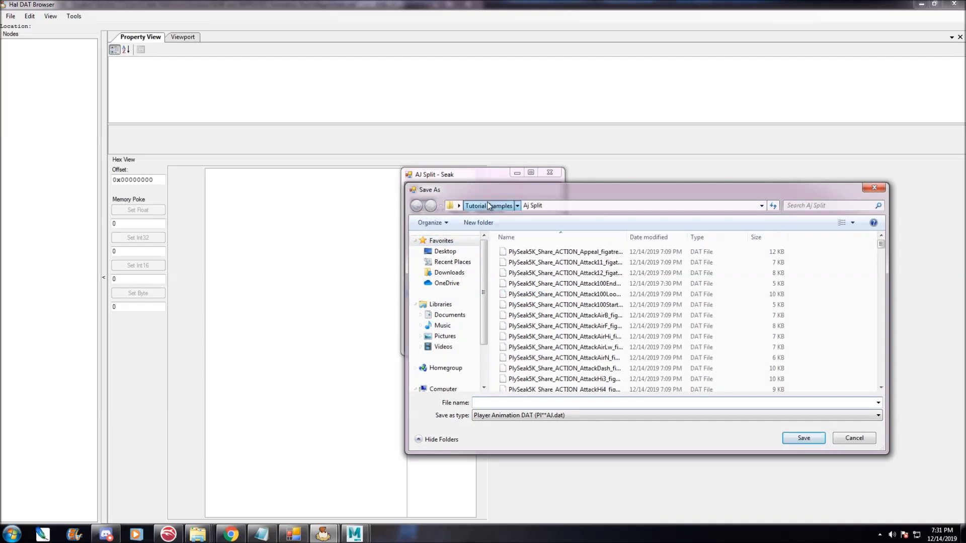
{"action": "left_click", "coordinate": [488, 205]}
{"action": "type", "text": "New"}
{"action": "key", "text": "Return"}
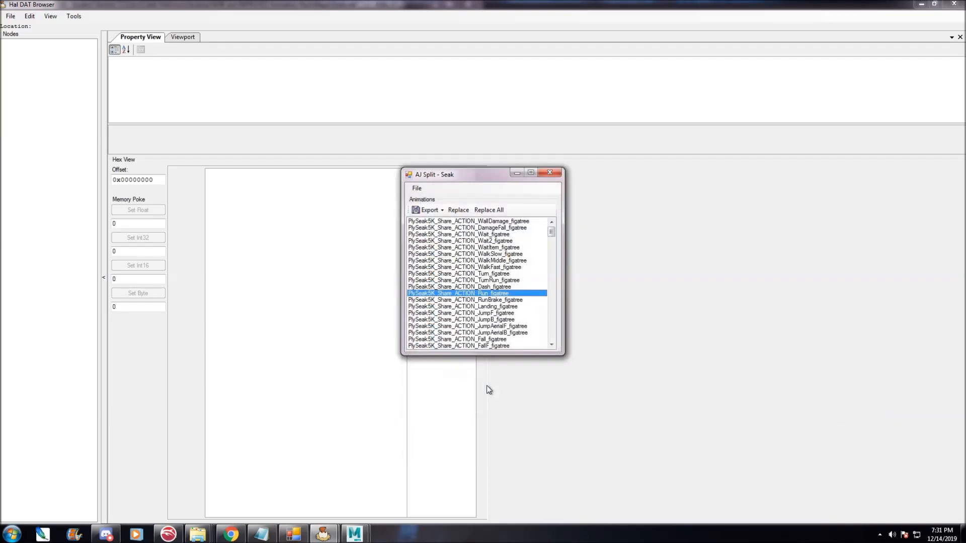
{"action": "left_click", "coordinate": [552, 172]}
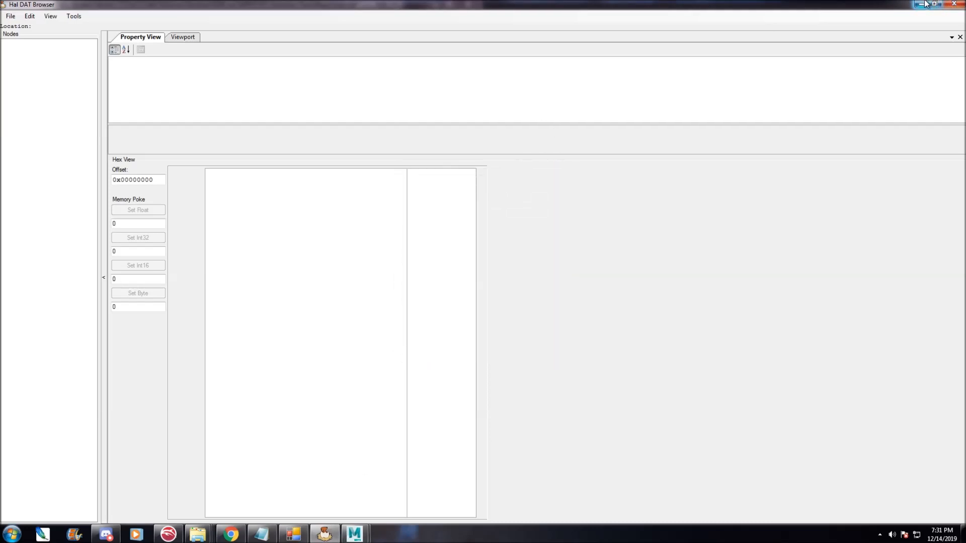
{"action": "left_click", "coordinate": [74, 16]}
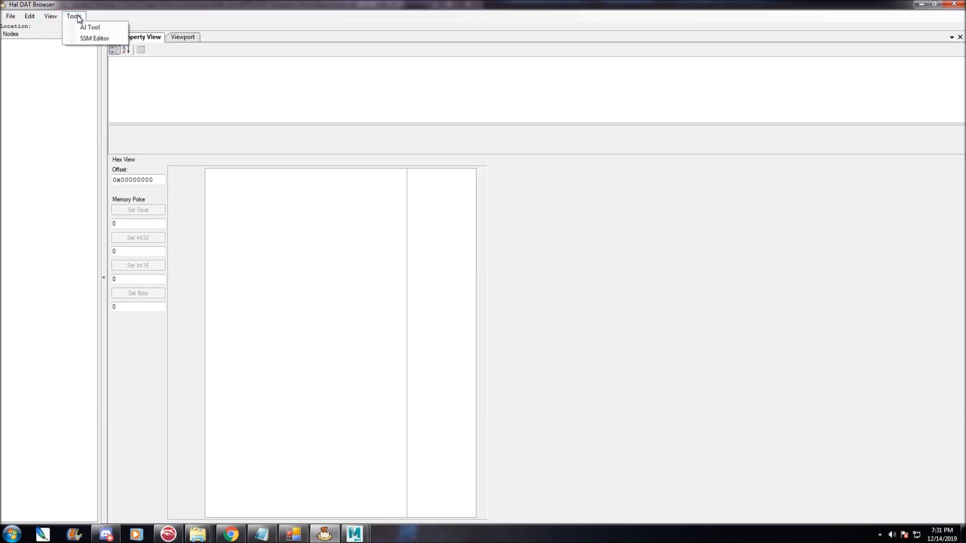
{"action": "left_click", "coordinate": [103, 28]}
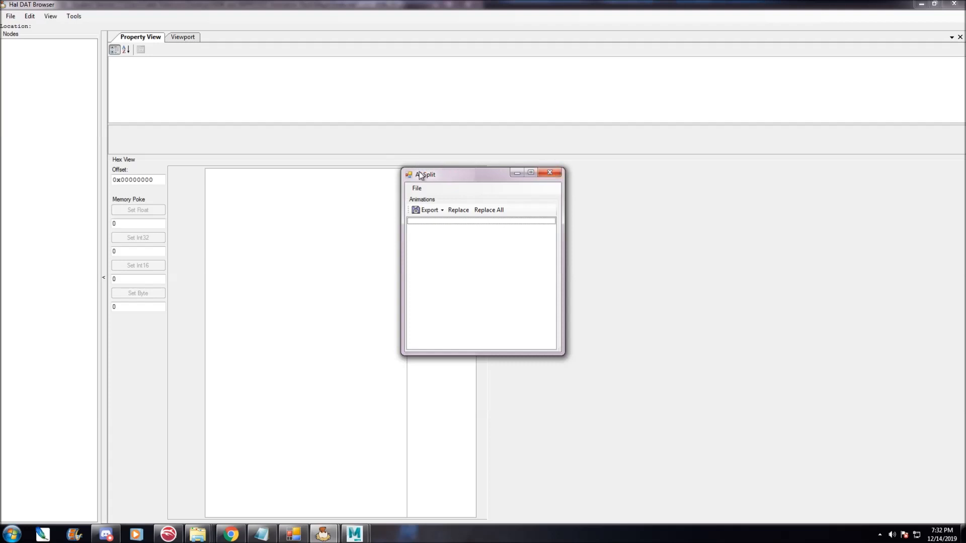
{"action": "left_click", "coordinate": [549, 173]}
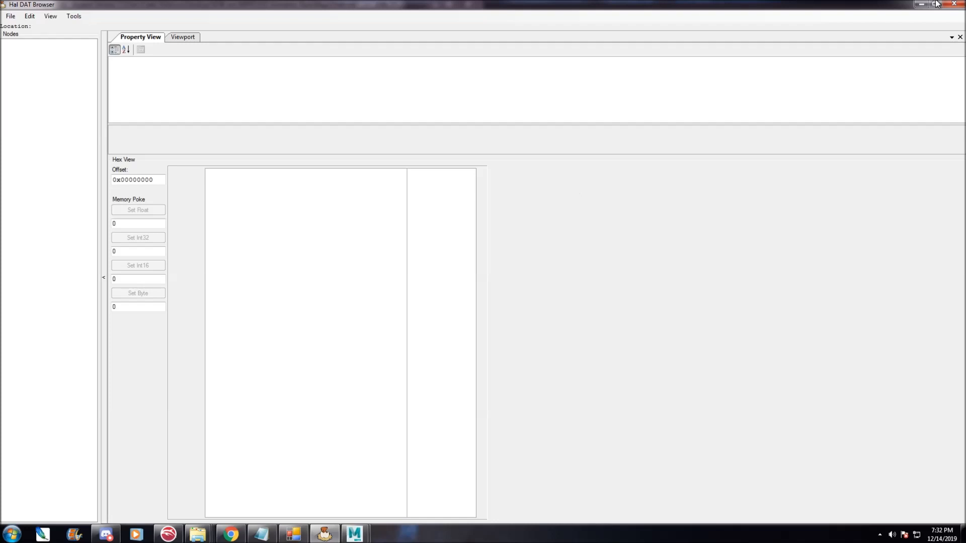
Compare the new New.dat and New_AJ.dat files with the original PlSk.dat and PlSkAJ.dat in Tutorial Examples.
{"action": "left_click", "coordinate": [917, 4]}
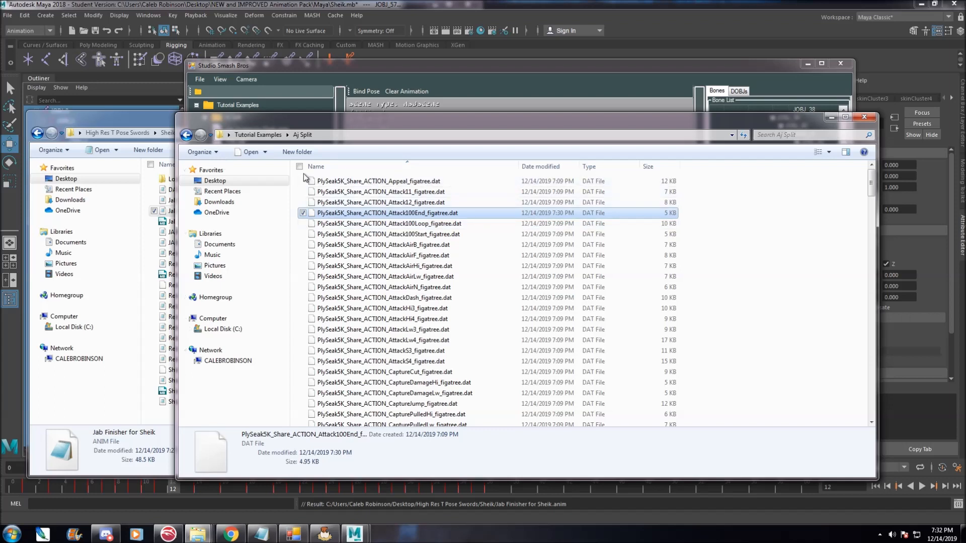
{"action": "left_click", "coordinate": [259, 135]}
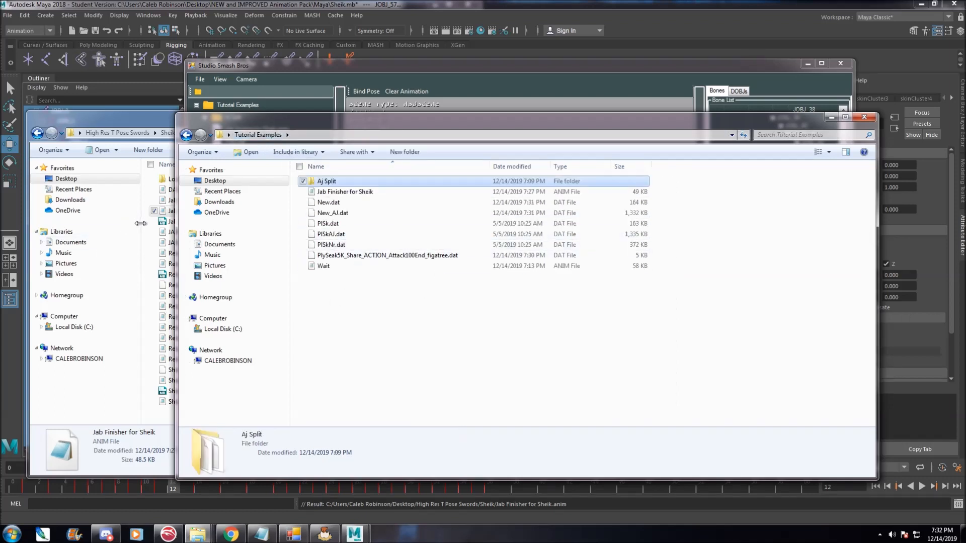
{"action": "left_click", "coordinate": [346, 223]}
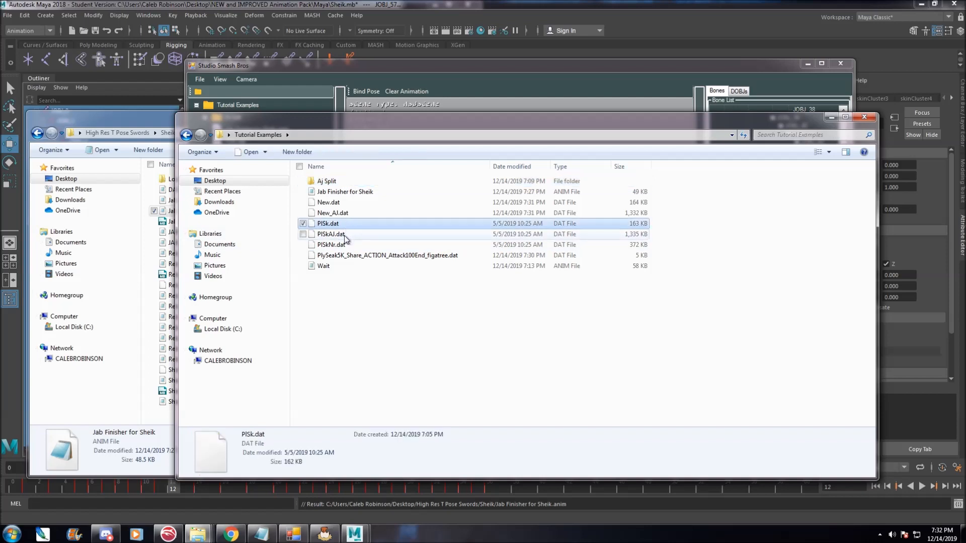
{"action": "left_click", "coordinate": [346, 234]}
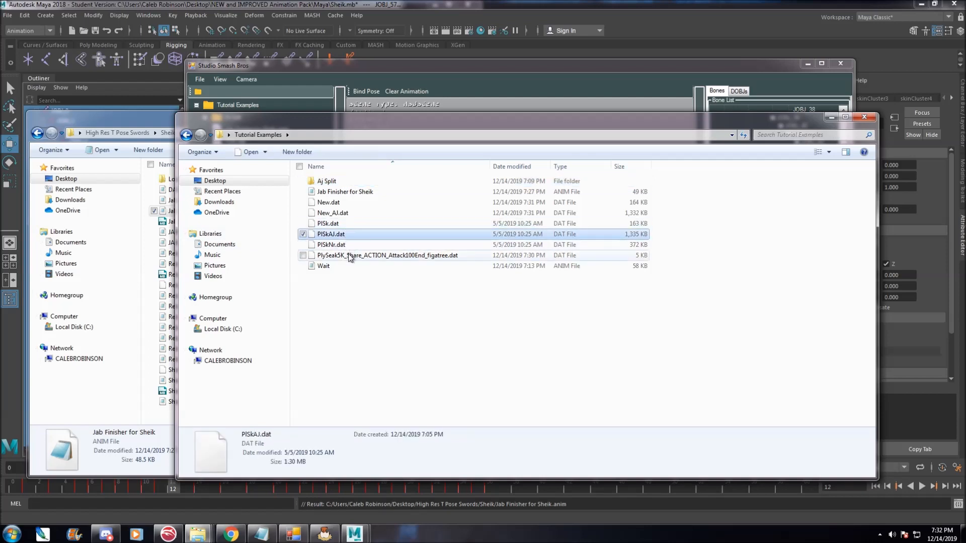
{"action": "left_click", "coordinate": [355, 204]}
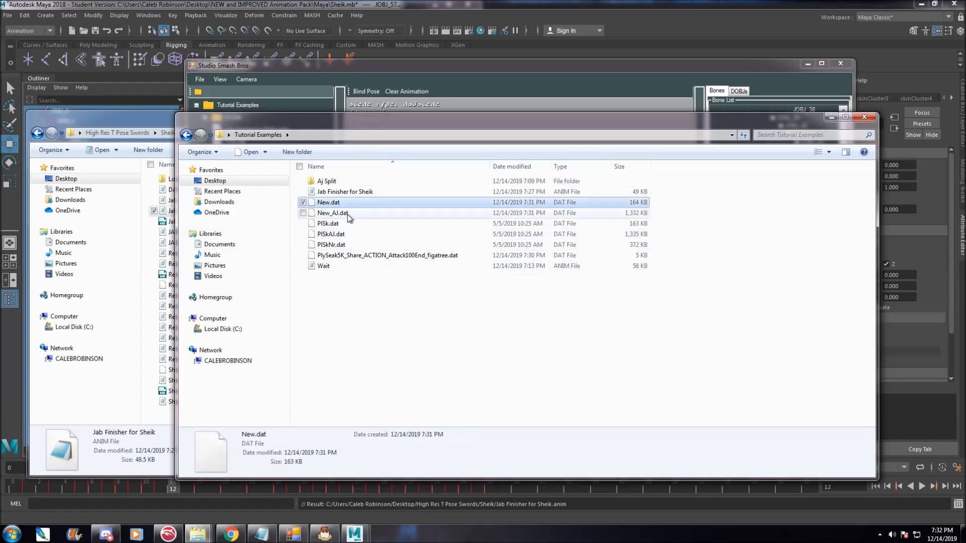
{"action": "left_click", "coordinate": [363, 211], "text": "ctrl"}
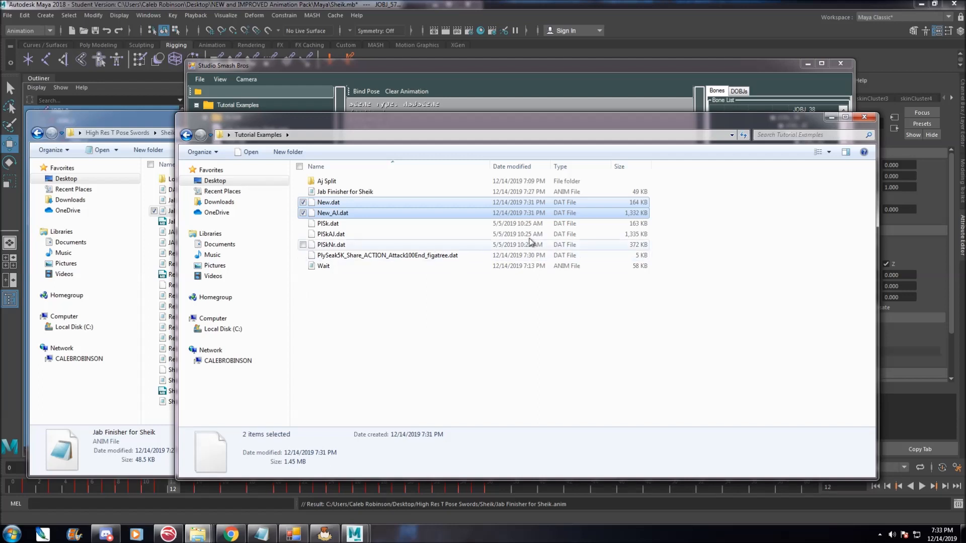
{"action": "left_click", "coordinate": [437, 237]}
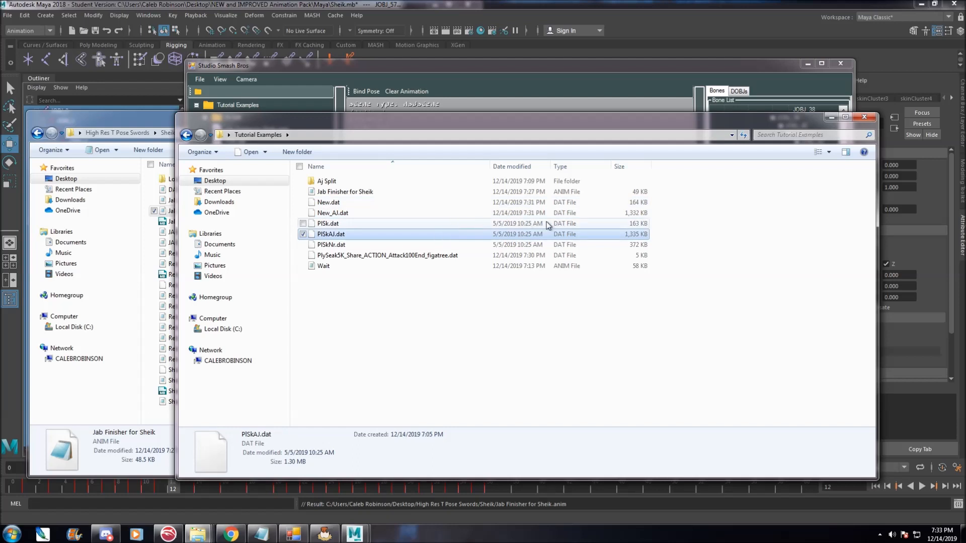
{"action": "left_click", "coordinate": [456, 192]}
{"action": "left_click", "coordinate": [443, 203]}
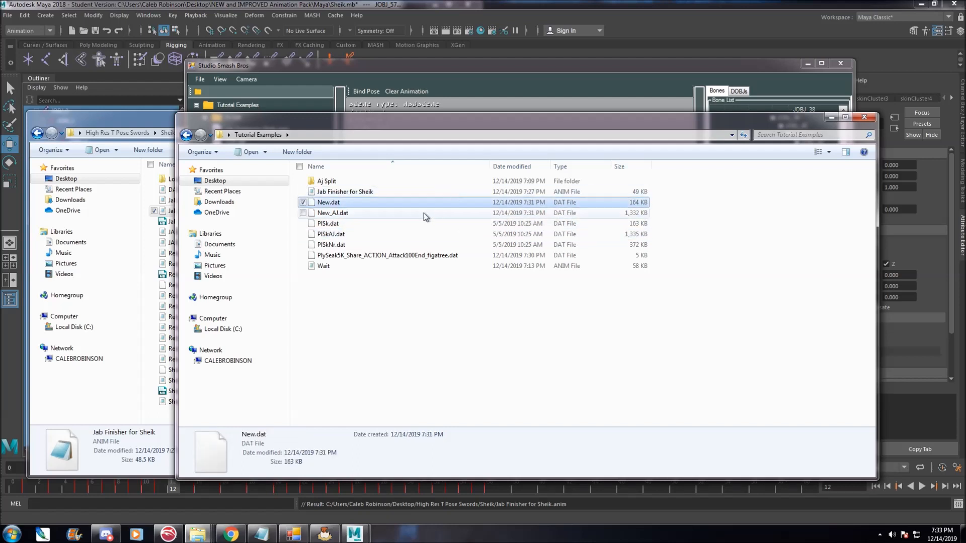
{"action": "left_click", "coordinate": [608, 214]}
{"action": "left_click", "coordinate": [602, 235]}
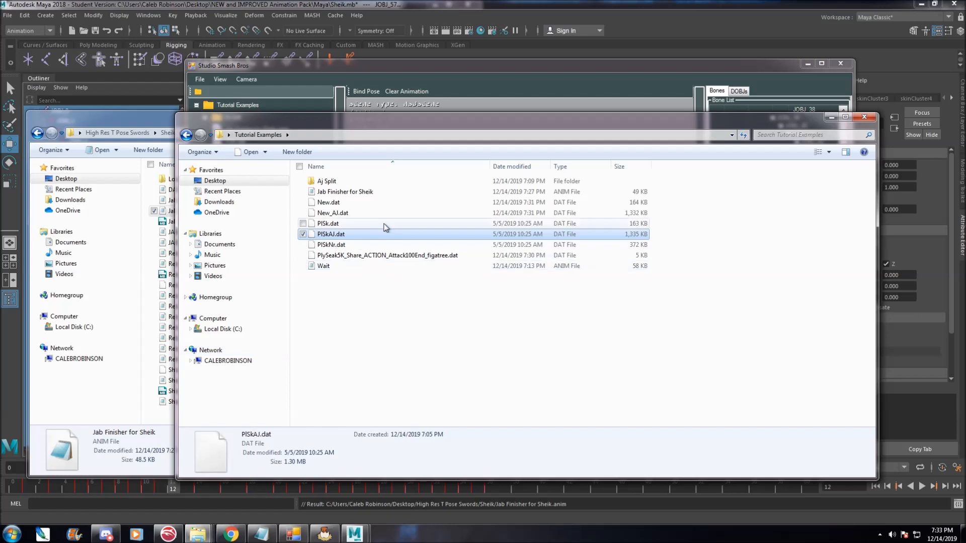
{"action": "left_click", "coordinate": [334, 213]}
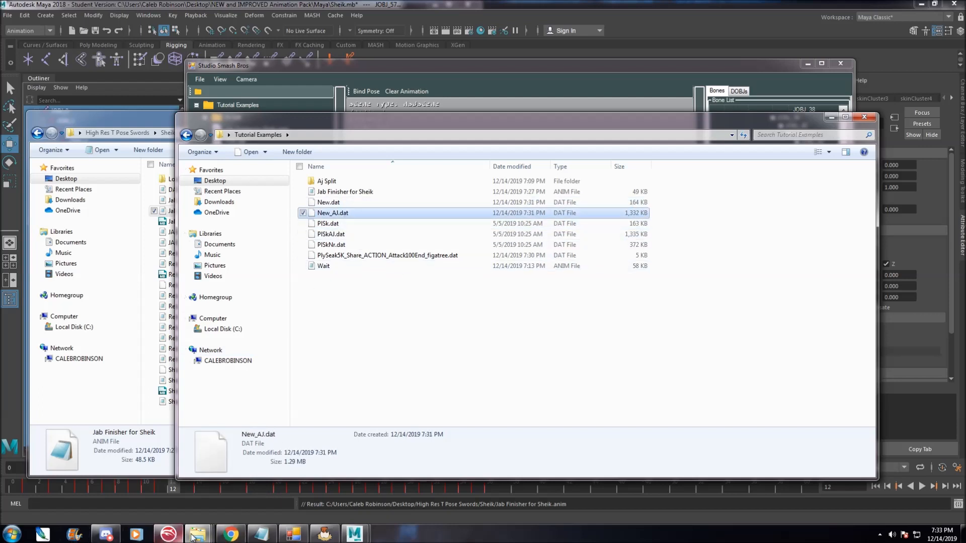
Launch the GCRebuilder shortcut from the Everything Smash folder.
{"action": "mouse_move", "coordinate": [184, 527]}
{"action": "left_click", "coordinate": [64, 481]}
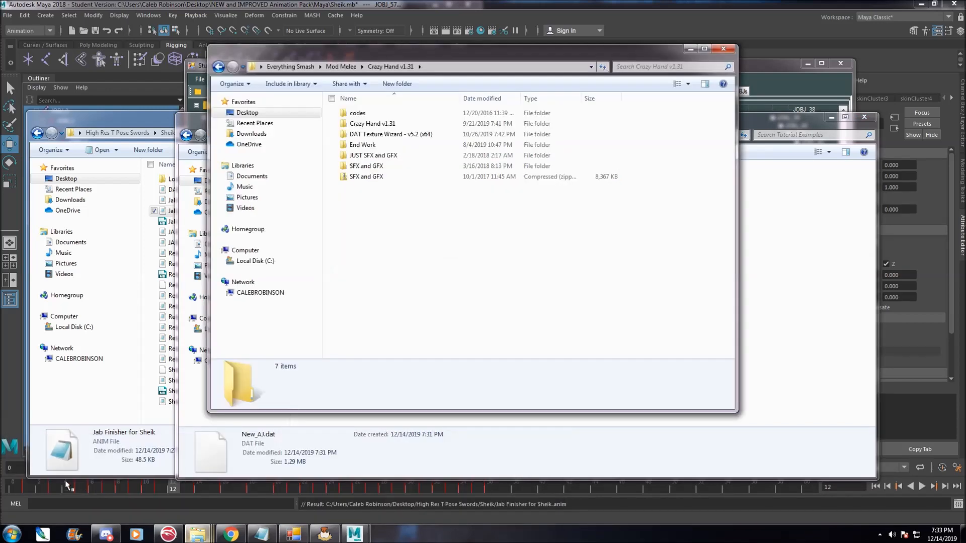
{"action": "left_click", "coordinate": [285, 67]}
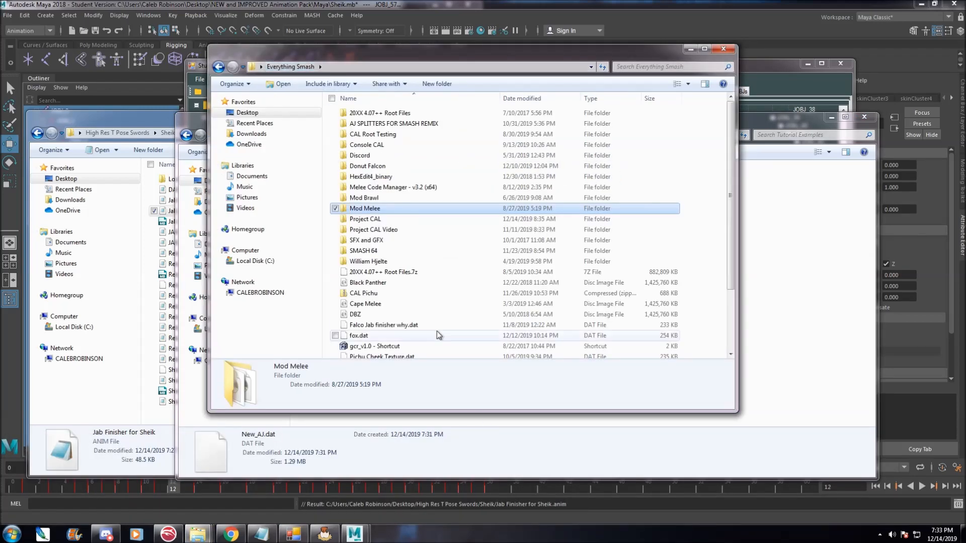
{"action": "double_click", "coordinate": [398, 346]}
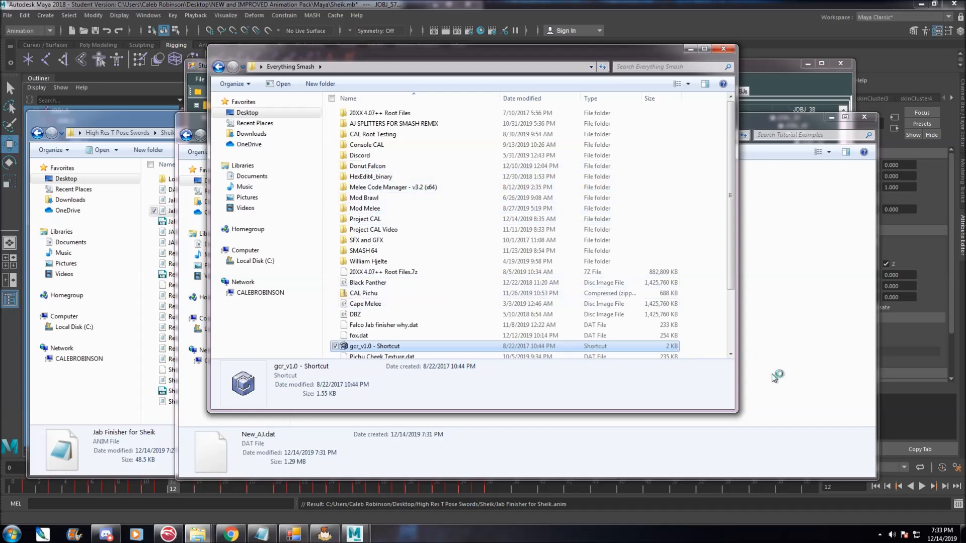
Create a new folder named Vanilla inside the Tutorial Examples folder.
{"action": "right_click", "coordinate": [456, 298]}
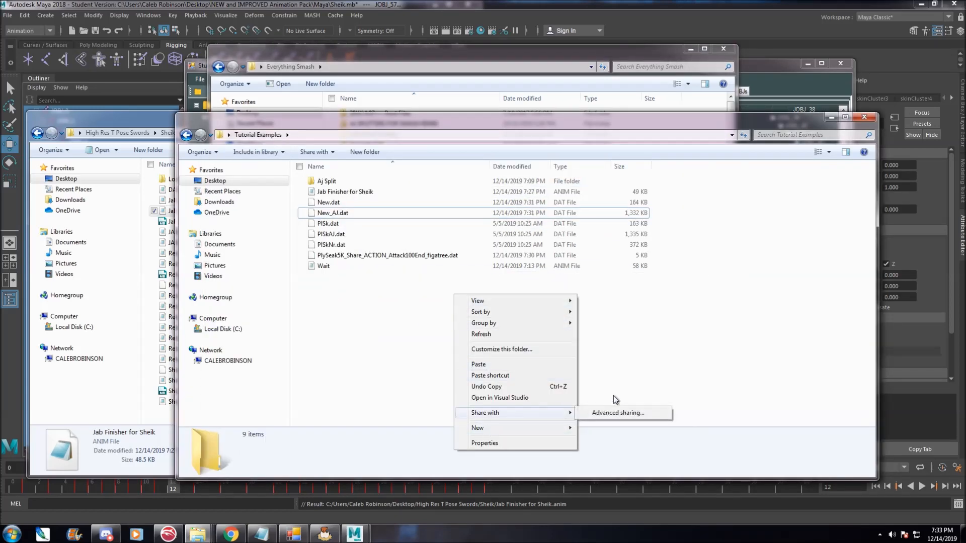
{"action": "mouse_move", "coordinate": [559, 427]}
{"action": "left_click", "coordinate": [605, 279]}
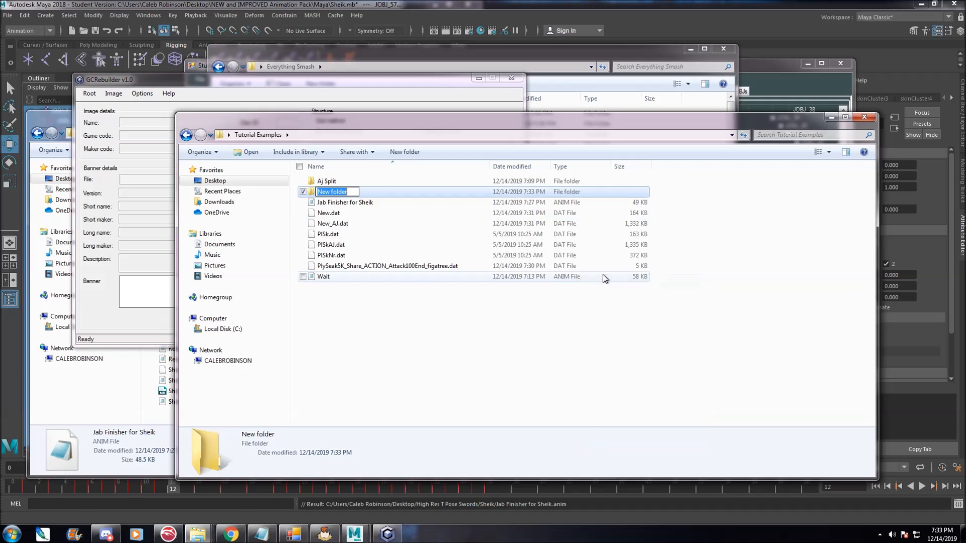
{"action": "type", "text": "Vanilla"}
{"action": "key", "text": "Return"}
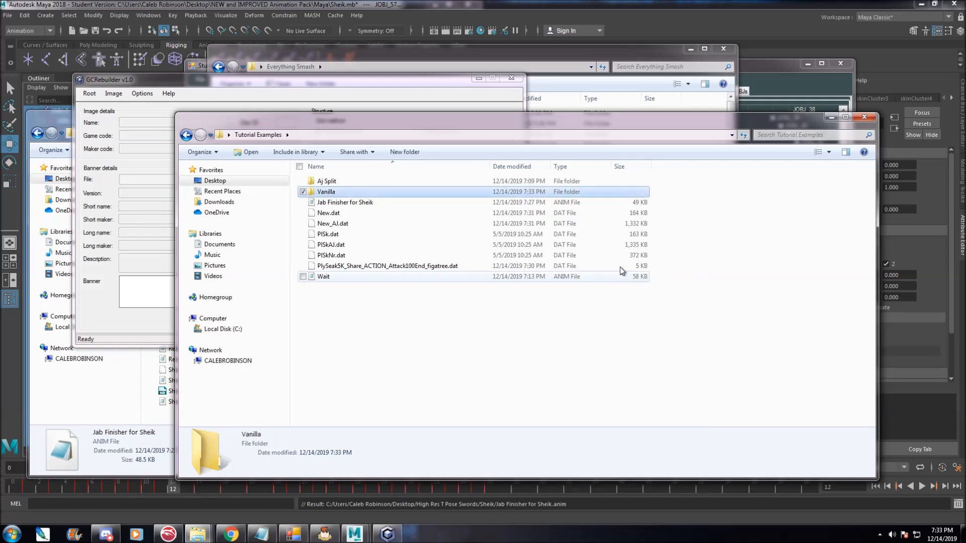
{"action": "left_click", "coordinate": [288, 79]}
{"action": "left_click", "coordinate": [113, 94]}
{"action": "left_click", "coordinate": [118, 106]}
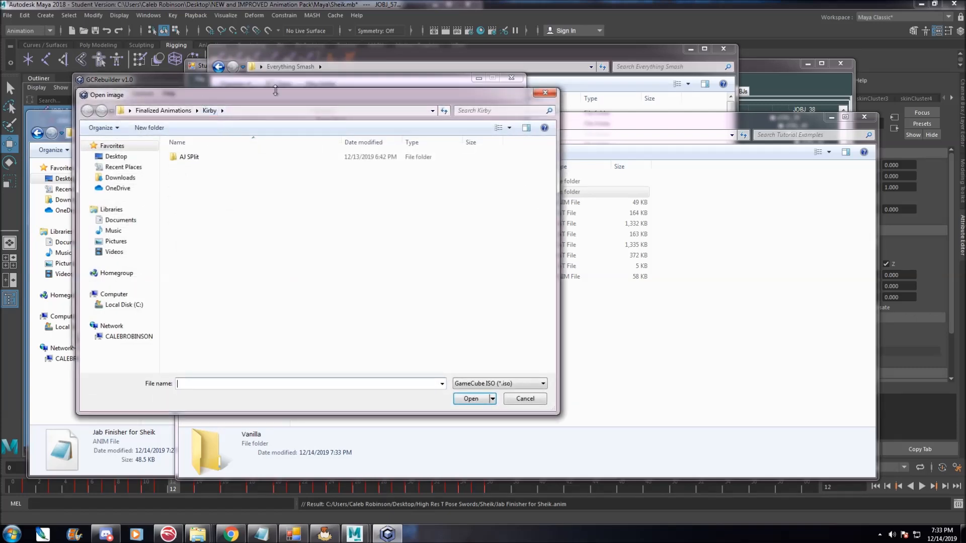
{"action": "left_click", "coordinate": [545, 93]}
Open the Super Smash Bros. Melee (USA) (En,Ja) (v1.02) ISO from Everything Smash\Project CAL as the image.
{"action": "left_click", "coordinate": [114, 93]}
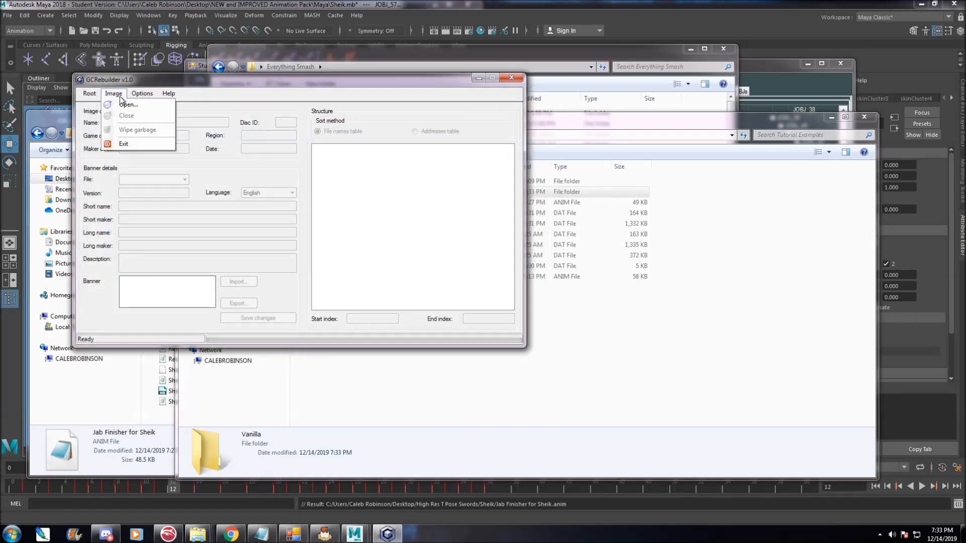
{"action": "left_click", "coordinate": [118, 106]}
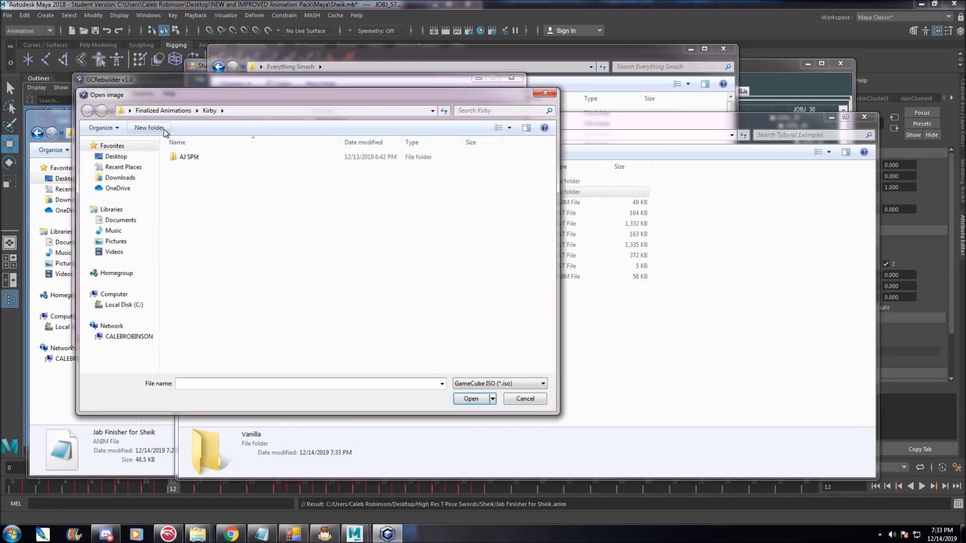
{"action": "left_click", "coordinate": [116, 156]}
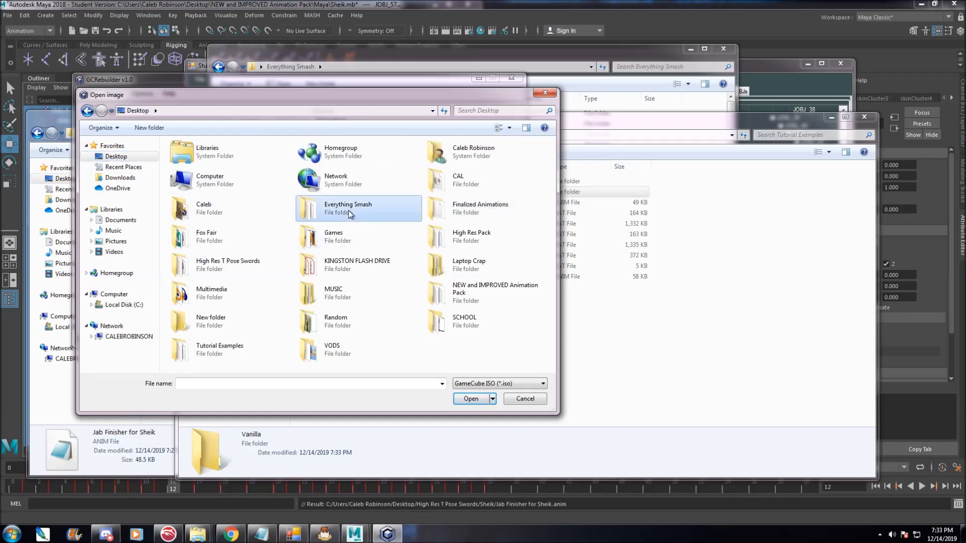
{"action": "double_click", "coordinate": [312, 206]}
{"action": "double_click", "coordinate": [241, 273]}
{"action": "scroll", "coordinate": [262, 312], "scroll_direction": "down", "scroll_amount": 1}
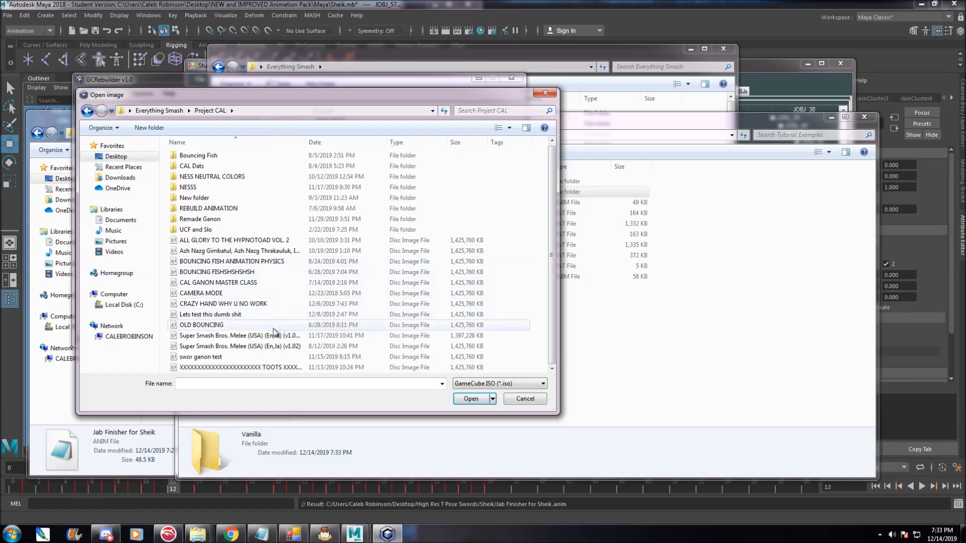
{"action": "left_click", "coordinate": [271, 346]}
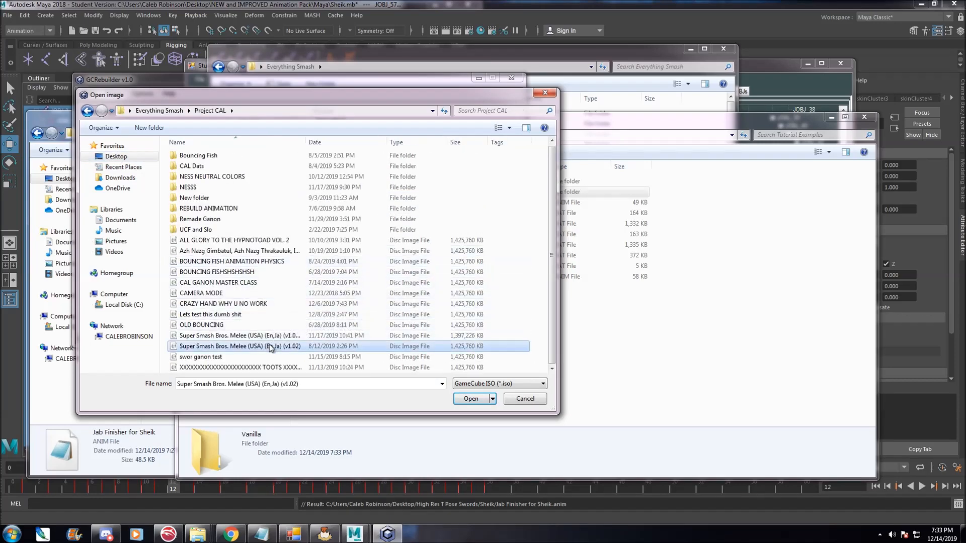
{"action": "left_click", "coordinate": [470, 398]}
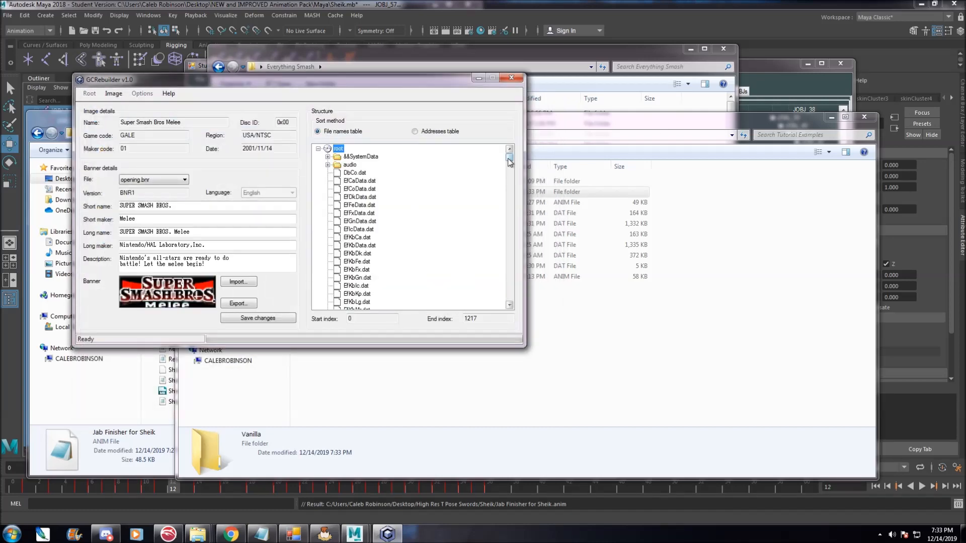
Export the image's root folder to Tutorial Examples\Vanilla.
{"action": "scroll", "coordinate": [510, 160], "scroll_direction": "down", "scroll_amount": 3}
{"action": "scroll", "coordinate": [510, 160], "scroll_direction": "up", "scroll_amount": 3}
{"action": "mouse_move", "coordinate": [510, 161]}
{"action": "left_mouse_down"}
{"action": "mouse_move", "coordinate": [499, 292]}
{"action": "mouse_move", "coordinate": [509, 151]}
{"action": "left_mouse_up"}
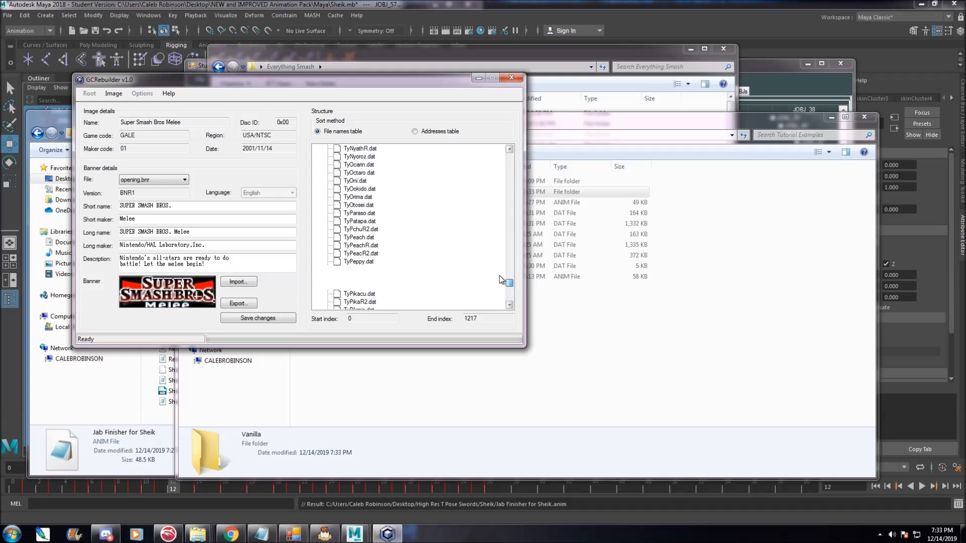
{"action": "left_click", "coordinate": [113, 94]}
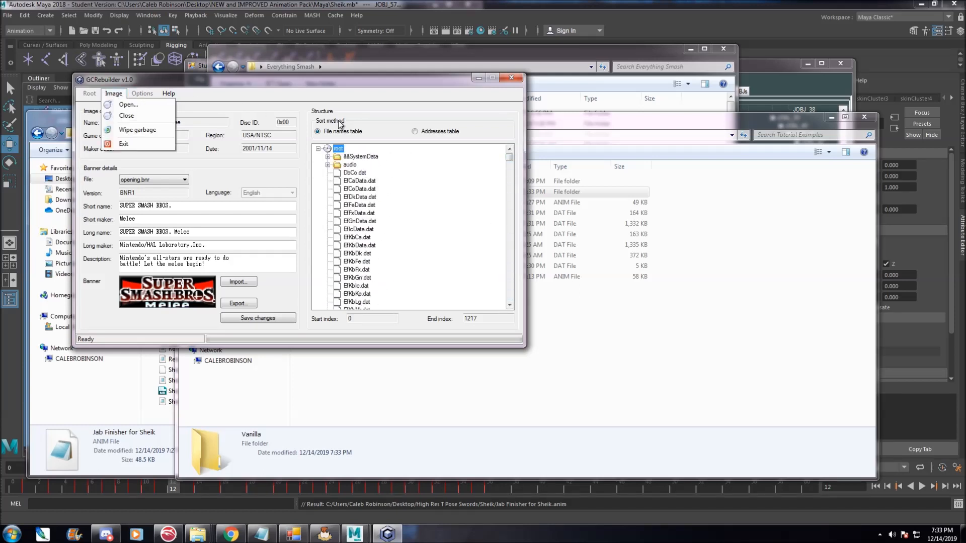
{"action": "left_click", "coordinate": [347, 83]}
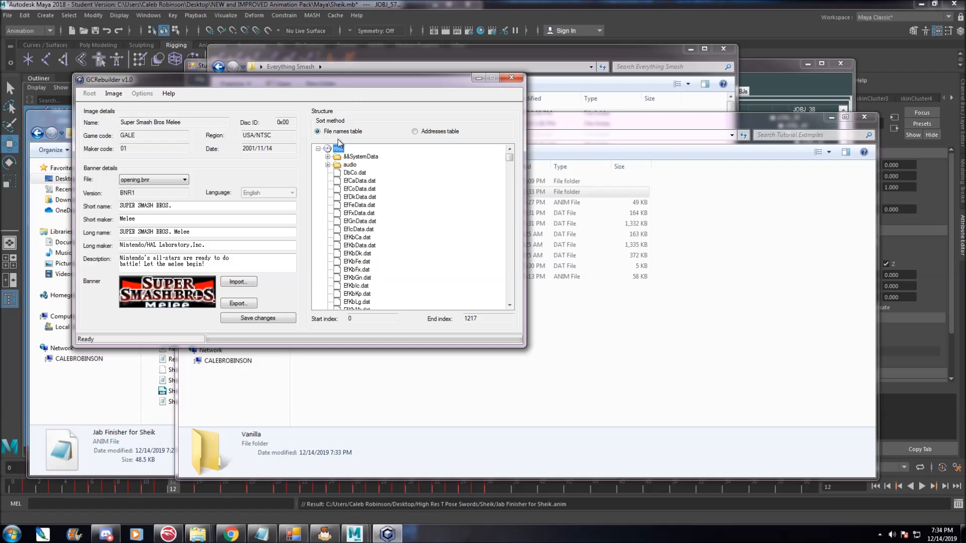
{"action": "right_click", "coordinate": [338, 150]}
{"action": "left_click", "coordinate": [355, 157]}
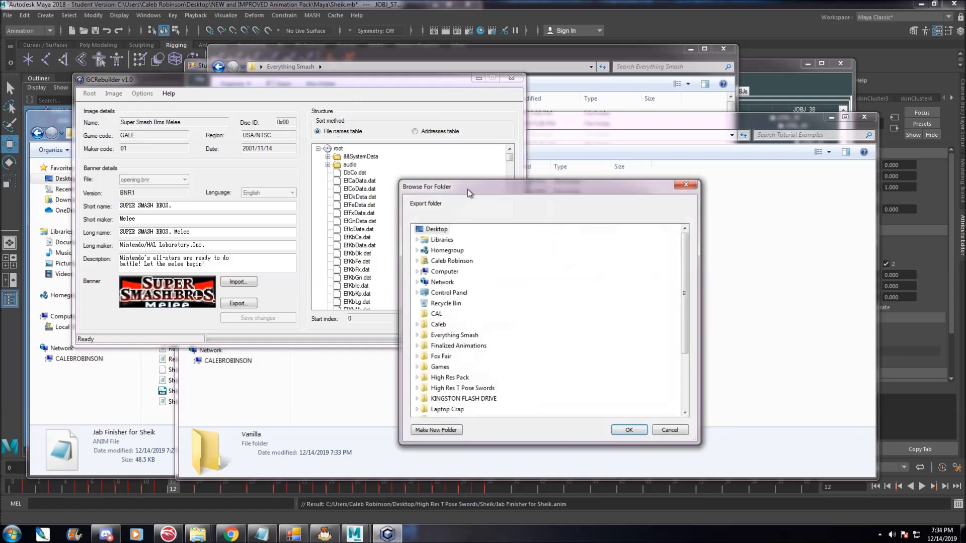
{"action": "left_click", "coordinate": [461, 335]}
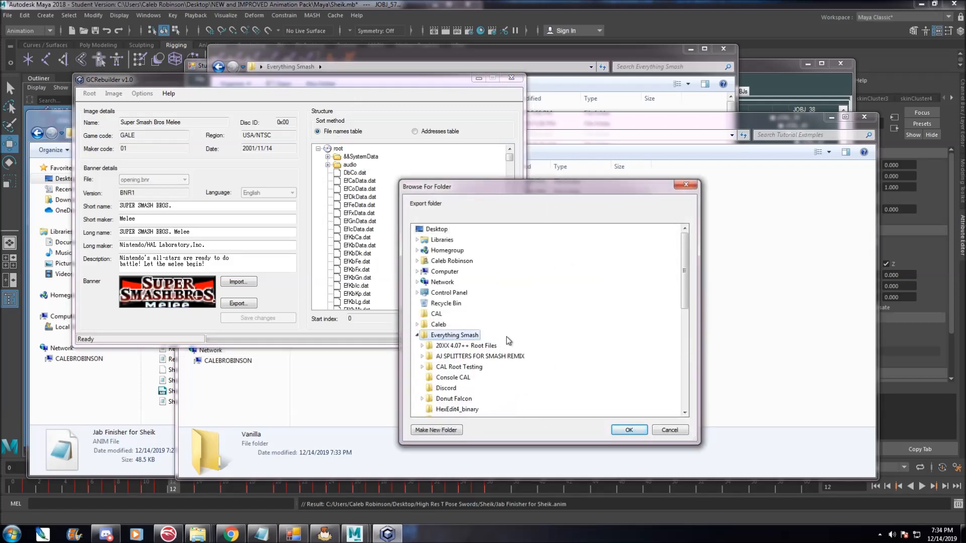
{"action": "left_click", "coordinate": [417, 303]}
{"action": "scroll", "coordinate": [463, 354], "scroll_direction": "down", "scroll_amount": 2}
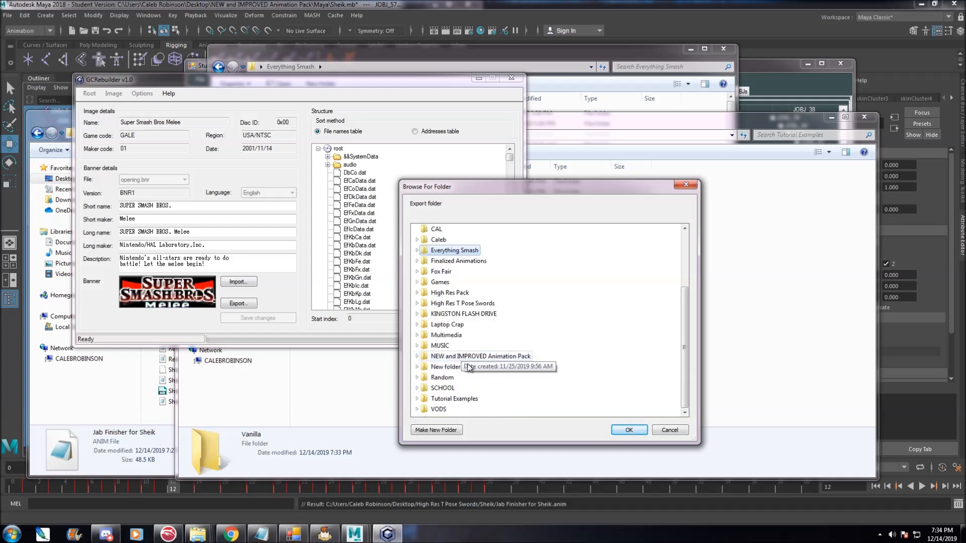
{"action": "left_click", "coordinate": [417, 398]}
{"action": "left_click", "coordinate": [451, 398]}
{"action": "left_click", "coordinate": [628, 430]}
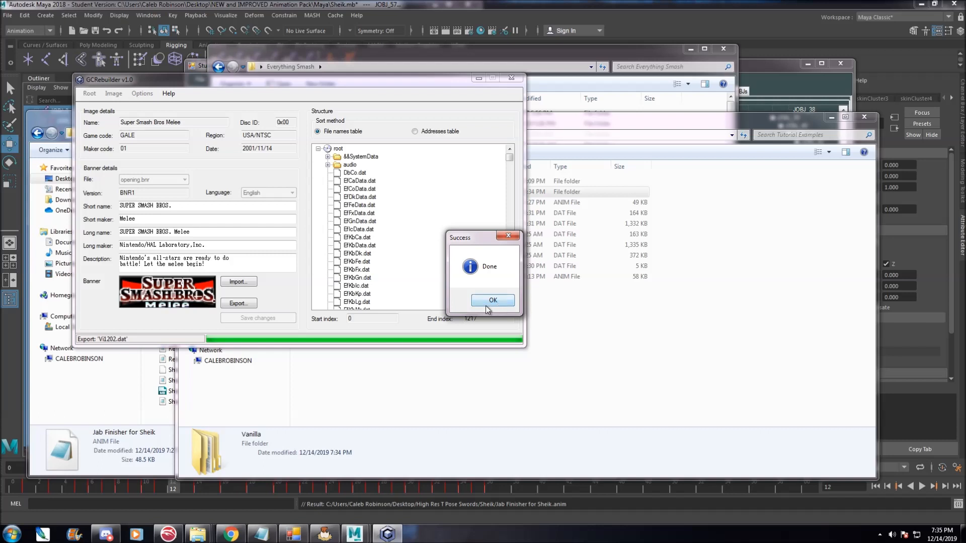
{"action": "left_click", "coordinate": [493, 300]}
Copy New.dat and New_AJ.dat from Tutorial Examples into the Vanilla folder.
{"action": "left_click", "coordinate": [596, 369]}
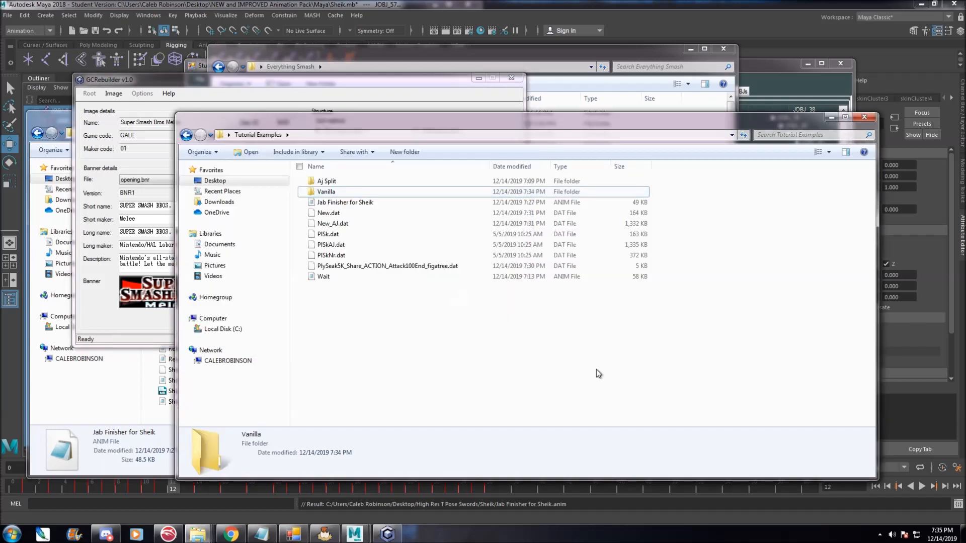
{"action": "left_click", "coordinate": [342, 212]}
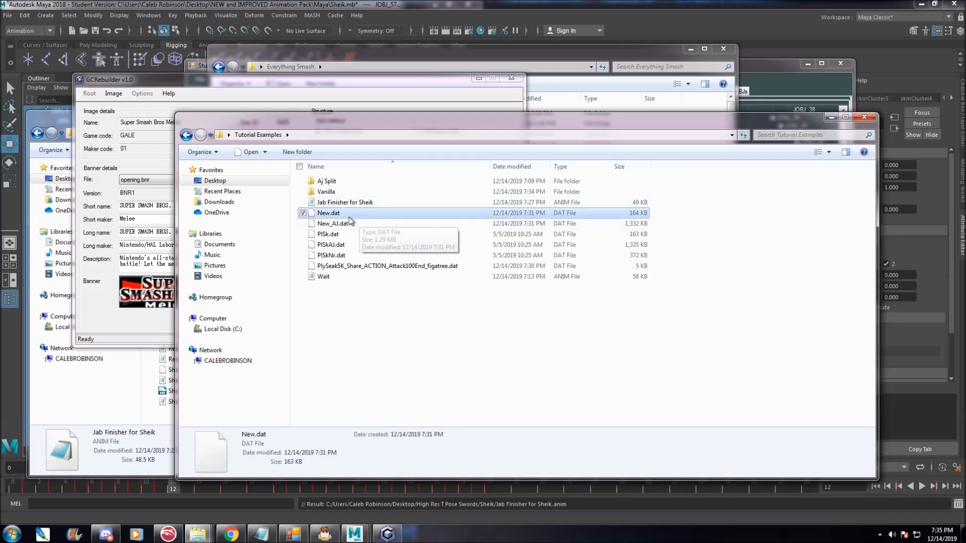
{"action": "double_click", "coordinate": [333, 193]}
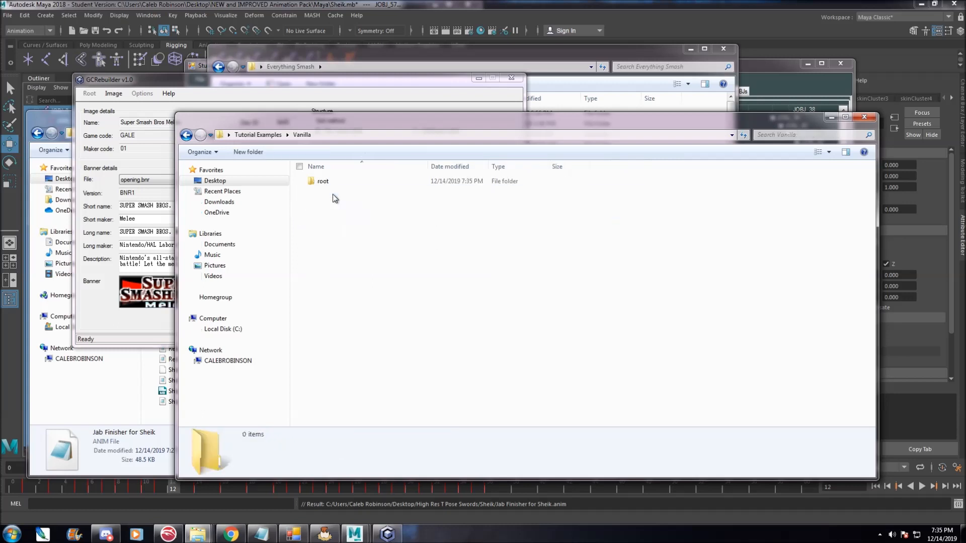
{"action": "left_click", "coordinate": [186, 135]}
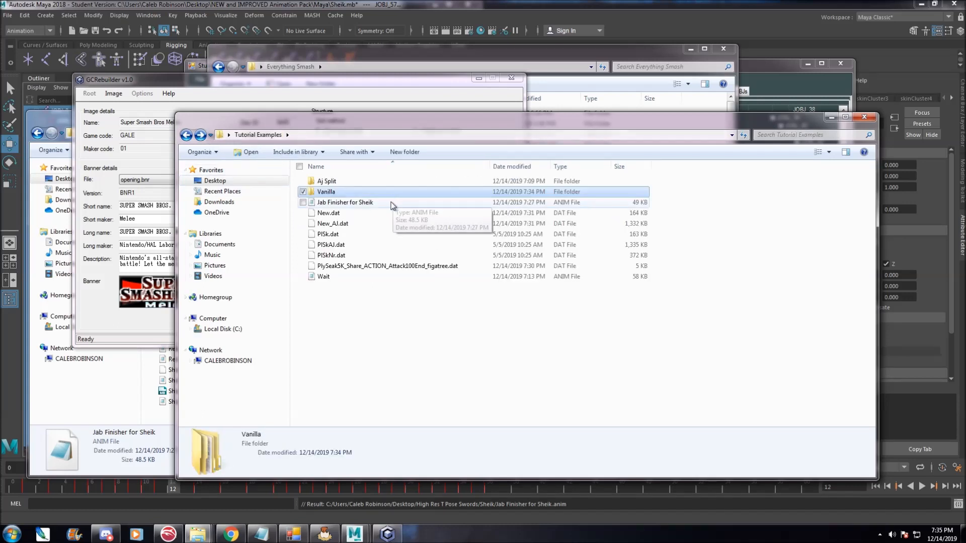
{"action": "left_click", "coordinate": [347, 213]}
{"action": "left_click", "coordinate": [358, 222], "text": "ctrl"}
{"action": "right_click", "coordinate": [358, 222]}
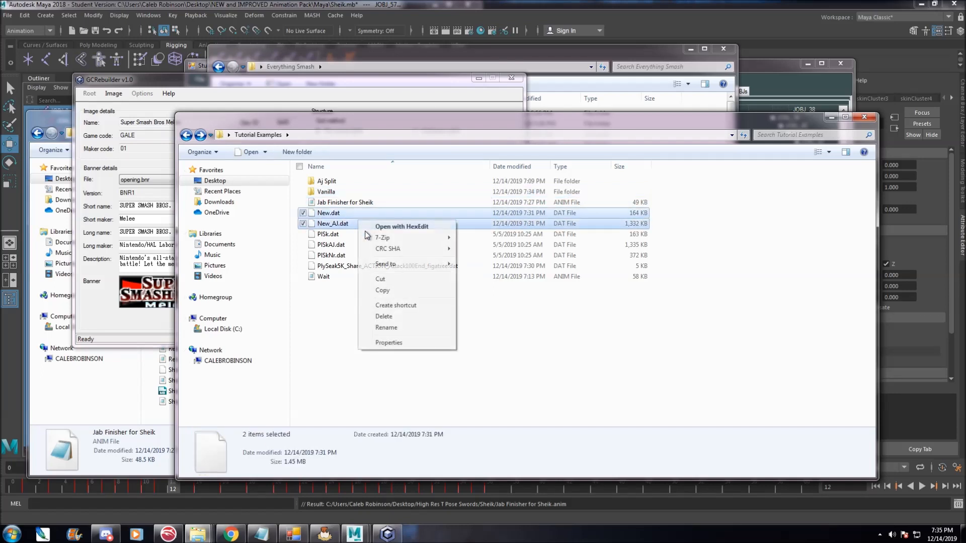
{"action": "left_click", "coordinate": [396, 291]}
{"action": "left_click", "coordinate": [344, 194]}
{"action": "double_click", "coordinate": [343, 195]}
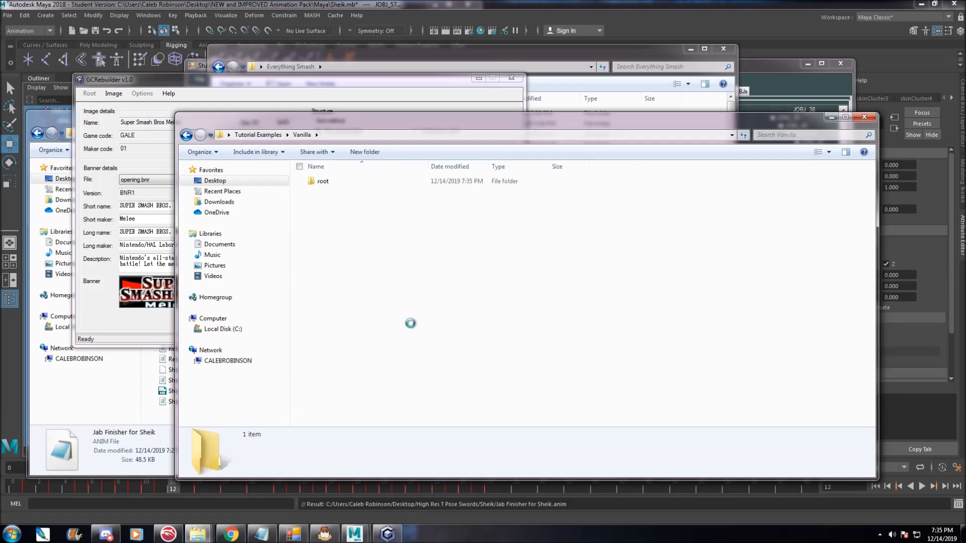
{"action": "right_click", "coordinate": [372, 251]}
{"action": "left_click", "coordinate": [408, 320]}
{"action": "left_click", "coordinate": [344, 223]}
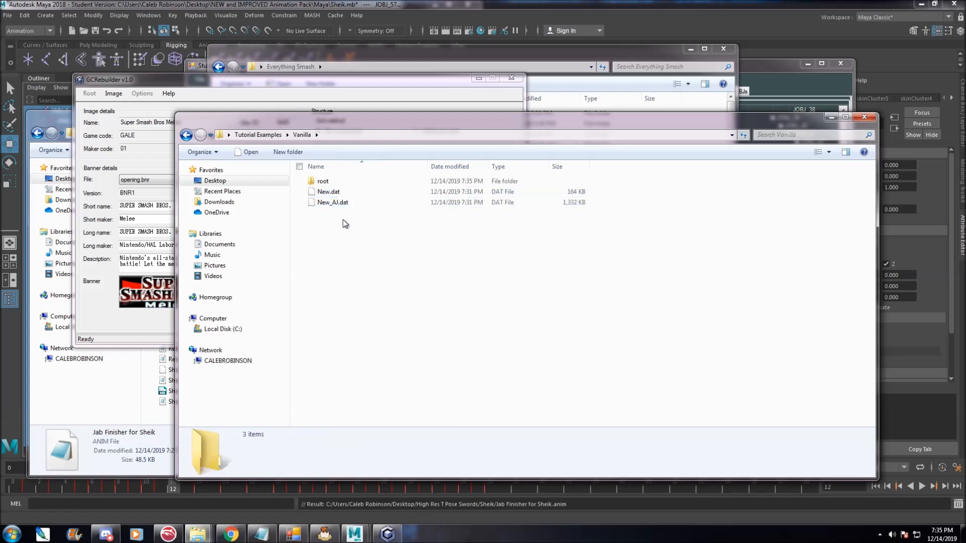
Rename the Vanilla copy of New.dat as PlSk.dat.
{"action": "left_click", "coordinate": [330, 200]}
{"action": "right_click", "coordinate": [330, 192]}
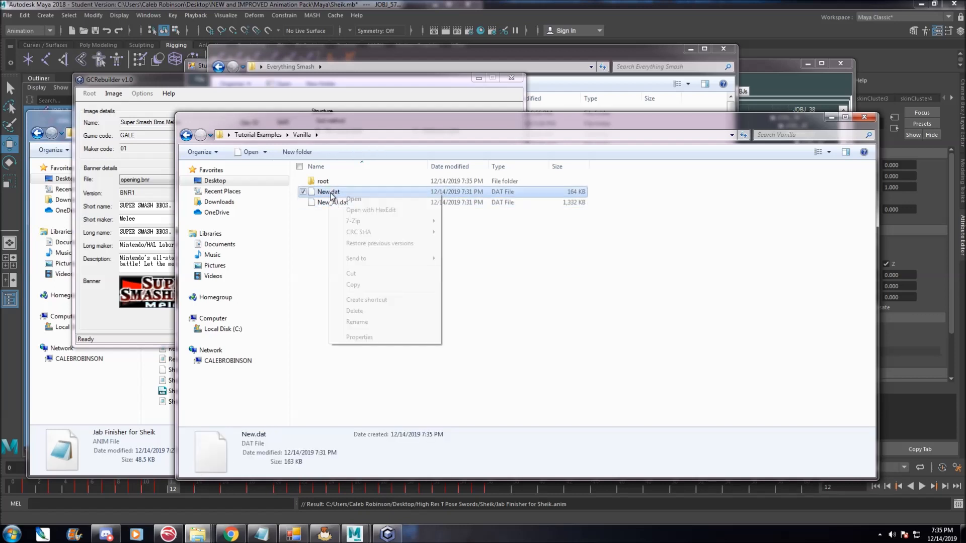
{"action": "left_click", "coordinate": [357, 323]}
{"action": "type", "text": "PlSk"}
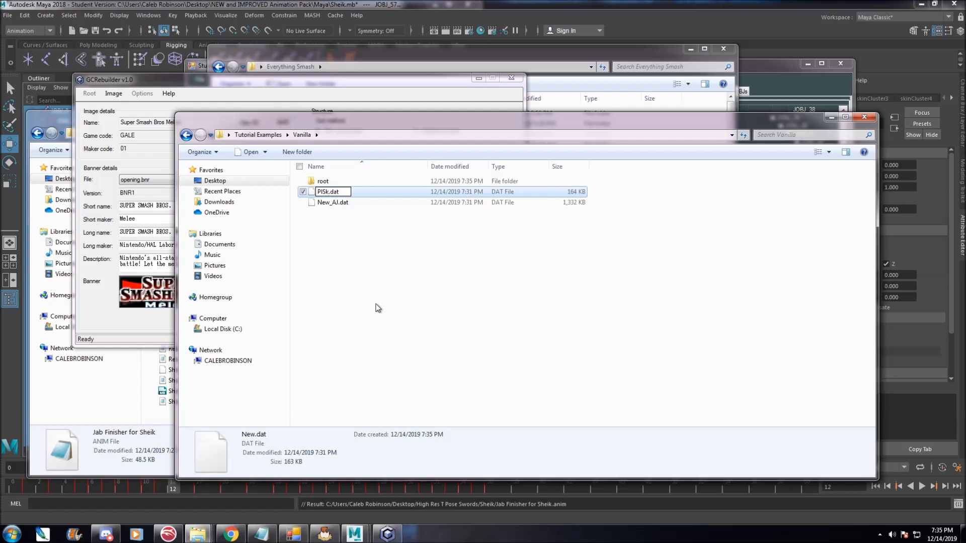
Rename the Vanilla copy of New_AJ.dat as PlSkAJ.dat.
{"action": "left_click", "coordinate": [325, 201]}
{"action": "right_click", "coordinate": [332, 193]}
{"action": "left_click", "coordinate": [378, 324]}
{"action": "type", "text": "PlSkAj"}
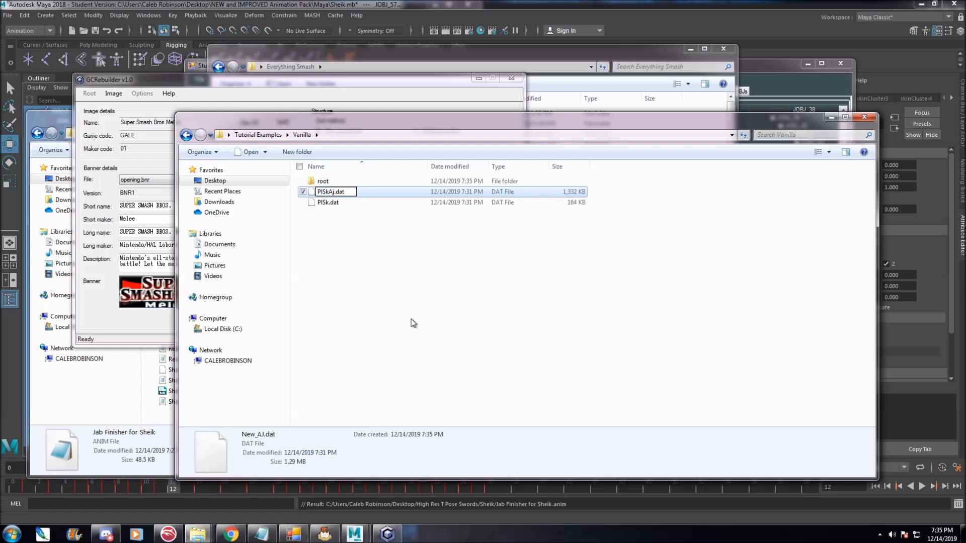
{"action": "left_click", "coordinate": [411, 322]}
Copy PlSk.dat and PlSkAJ.dat into Vanilla\root, replacing the existing files.
{"action": "left_click_drag", "start_coordinate": [298, 263], "coordinate": [340, 192]}
{"action": "right_click", "coordinate": [340, 192]}
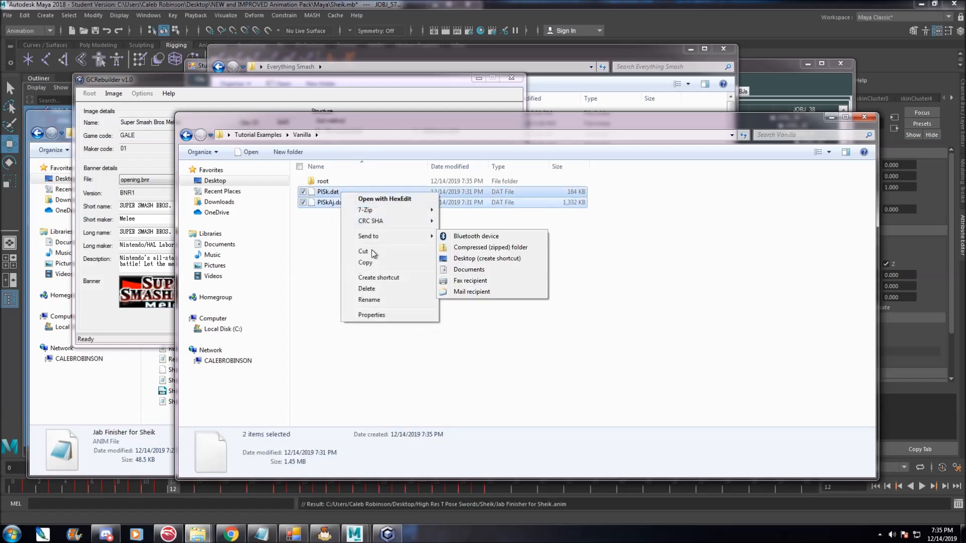
{"action": "left_click", "coordinate": [365, 262]}
{"action": "double_click", "coordinate": [349, 182]}
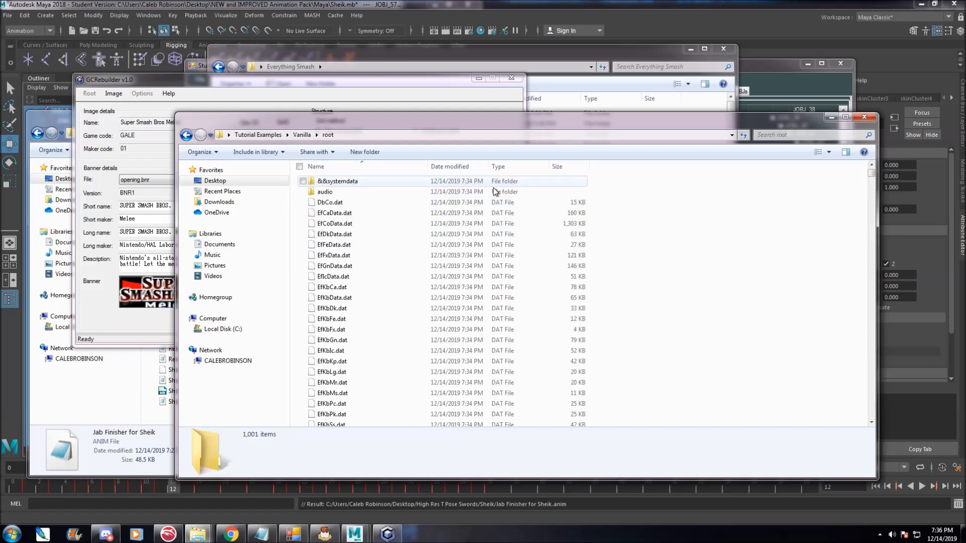
{"action": "right_click", "coordinate": [665, 299]}
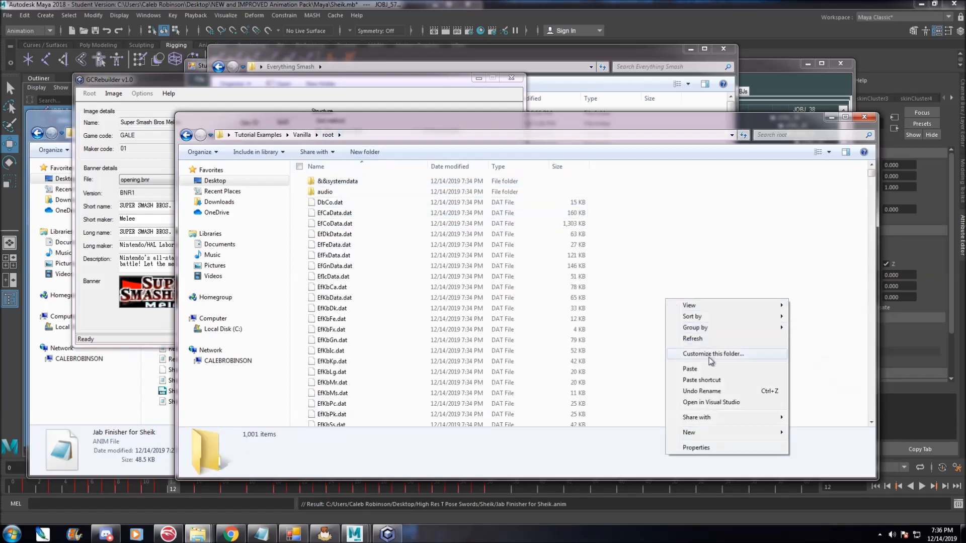
{"action": "left_click", "coordinate": [708, 371]}
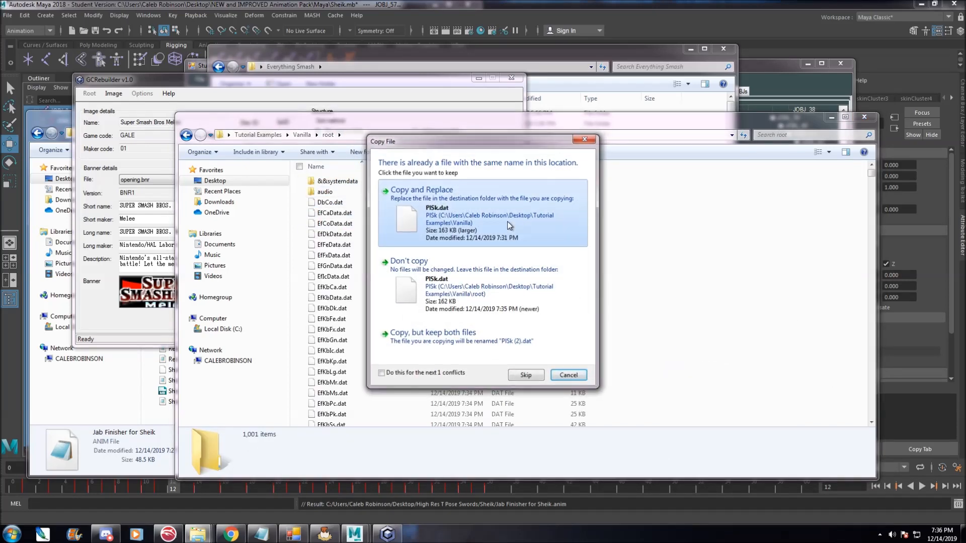
{"action": "left_click", "coordinate": [510, 225]}
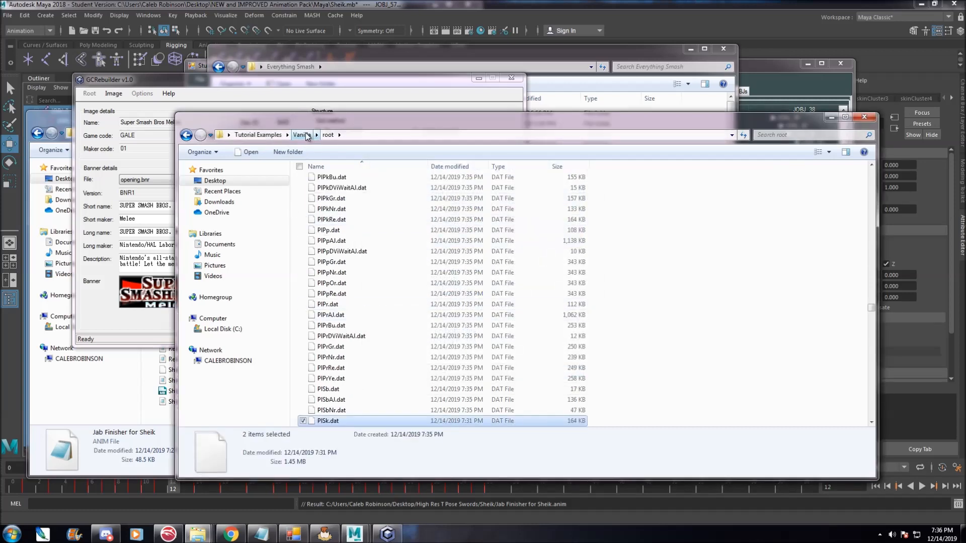
Delete the leftover PlSk.dat and PlSkAJ.dat from the Vanilla folder.
{"action": "left_click", "coordinate": [304, 136]}
{"action": "left_click_drag", "start_coordinate": [428, 228], "coordinate": [327, 188]}
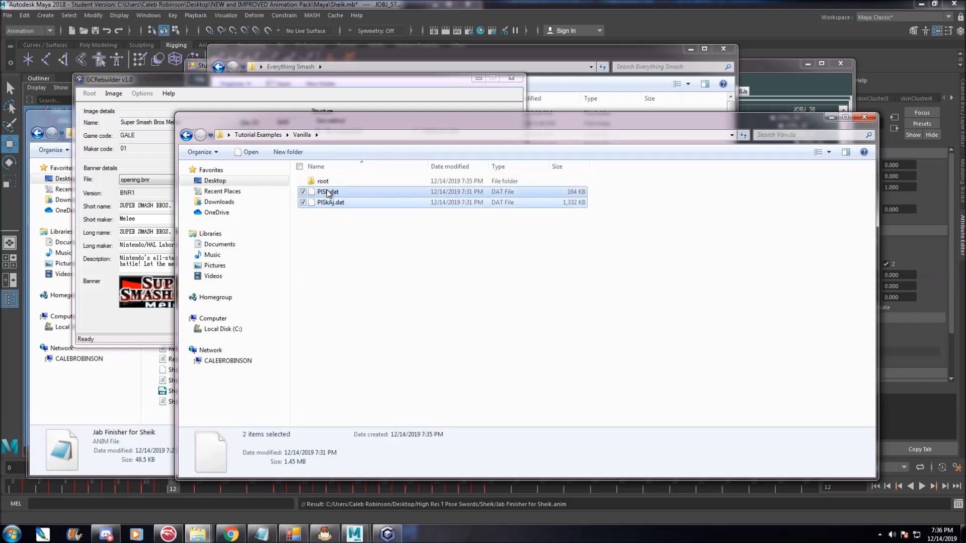
{"action": "right_click", "coordinate": [327, 191]}
{"action": "left_click", "coordinate": [355, 286]}
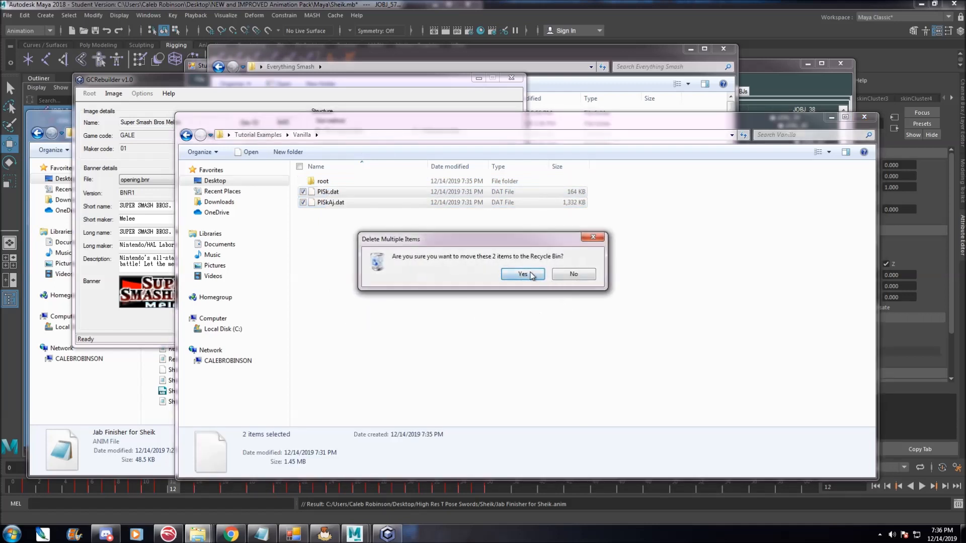
{"action": "key", "text": "Return"}
{"action": "left_click", "coordinate": [310, 80]}
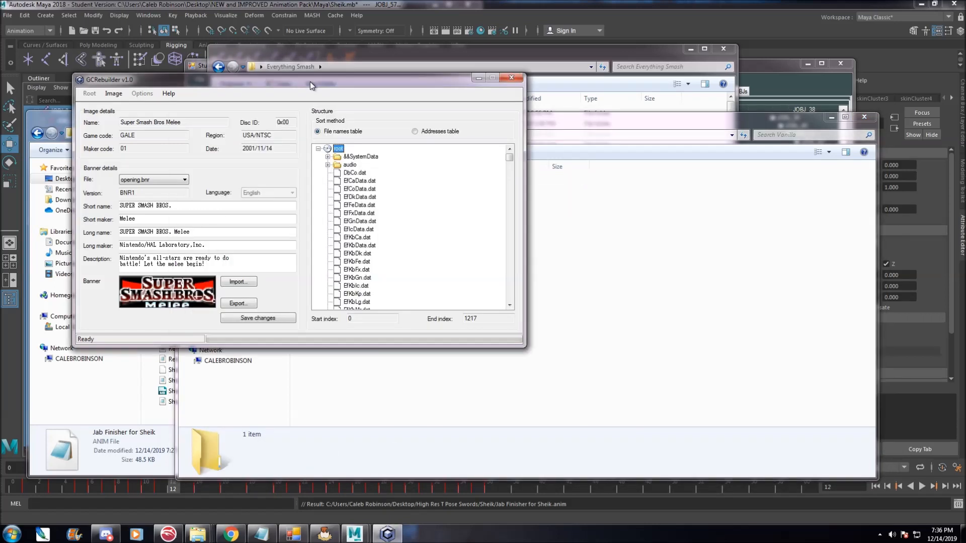
Close the loaded image and open Tutorial Examples\Vanilla\root as the root folder.
{"action": "left_click", "coordinate": [110, 95]}
{"action": "left_click", "coordinate": [133, 117]}
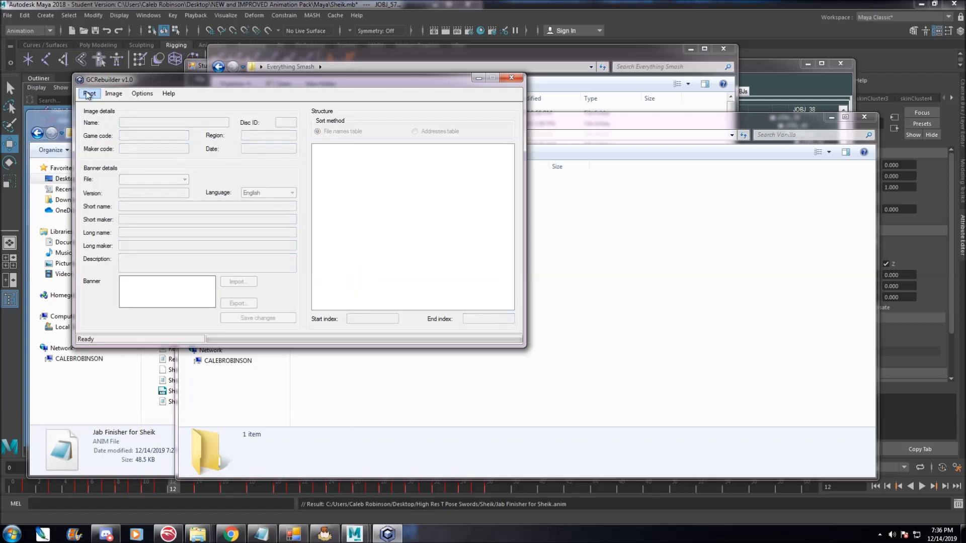
{"action": "left_click", "coordinate": [89, 93]}
{"action": "left_click", "coordinate": [105, 106]}
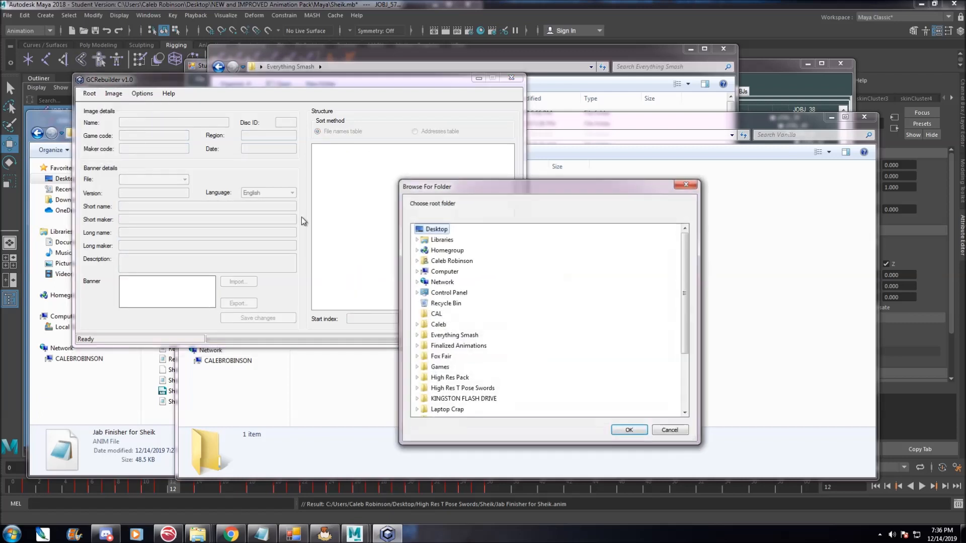
{"action": "left_click_drag", "start_coordinate": [685, 287], "coordinate": [670, 367]}
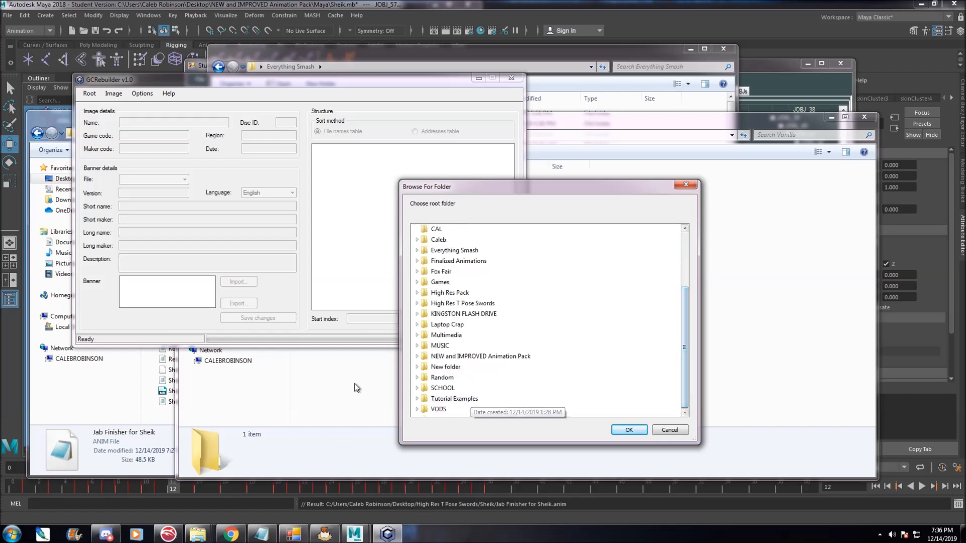
{"action": "double_click", "coordinate": [429, 399]}
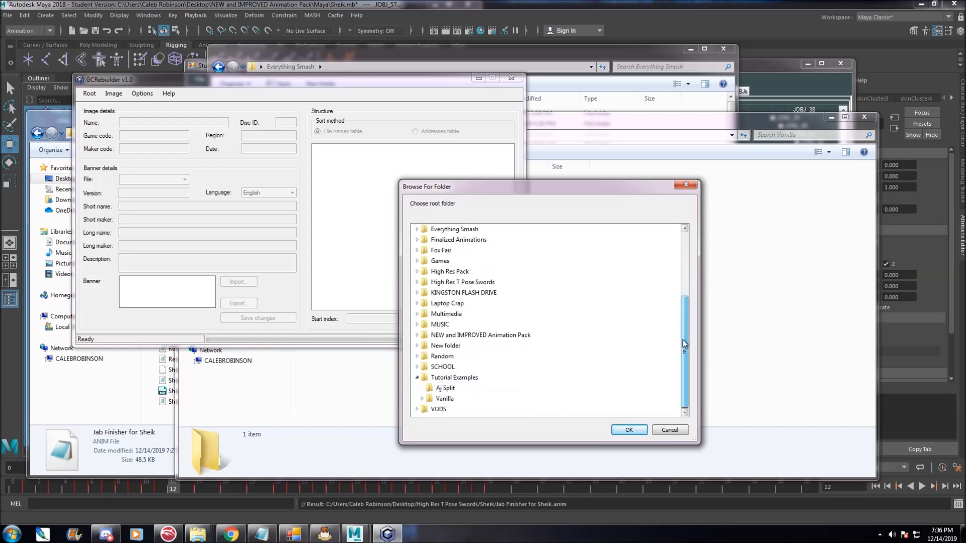
{"action": "left_click", "coordinate": [422, 409]}
{"action": "left_click", "coordinate": [441, 379]}
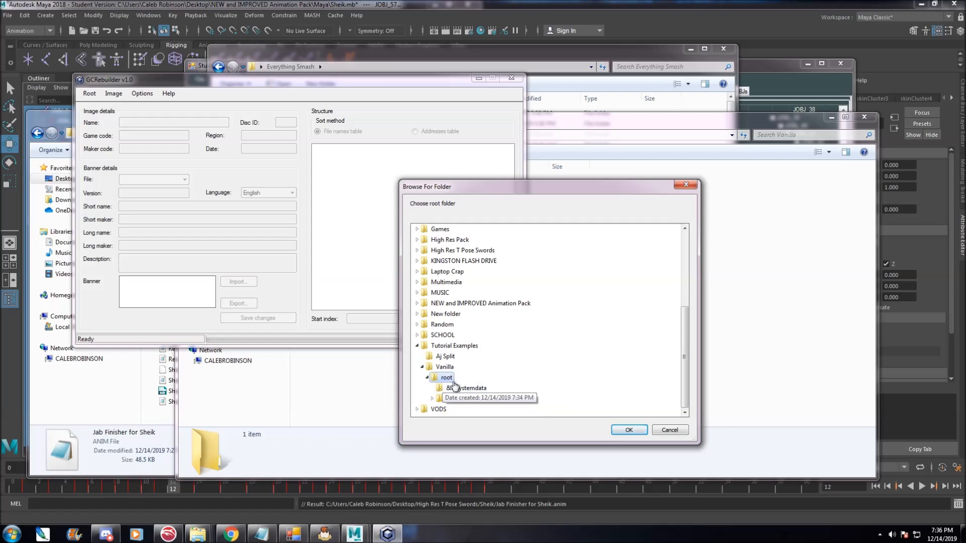
{"action": "left_click", "coordinate": [623, 429]}
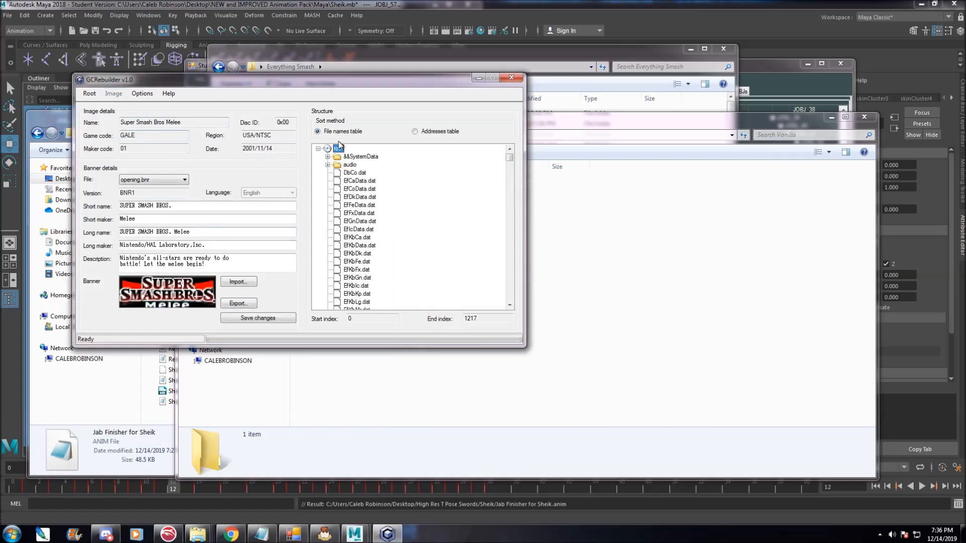
Save the image as Tutorial in the Tutorial Examples folder and rebuild the ISO.
{"action": "left_click", "coordinate": [89, 94]}
{"action": "left_click", "coordinate": [104, 115]}
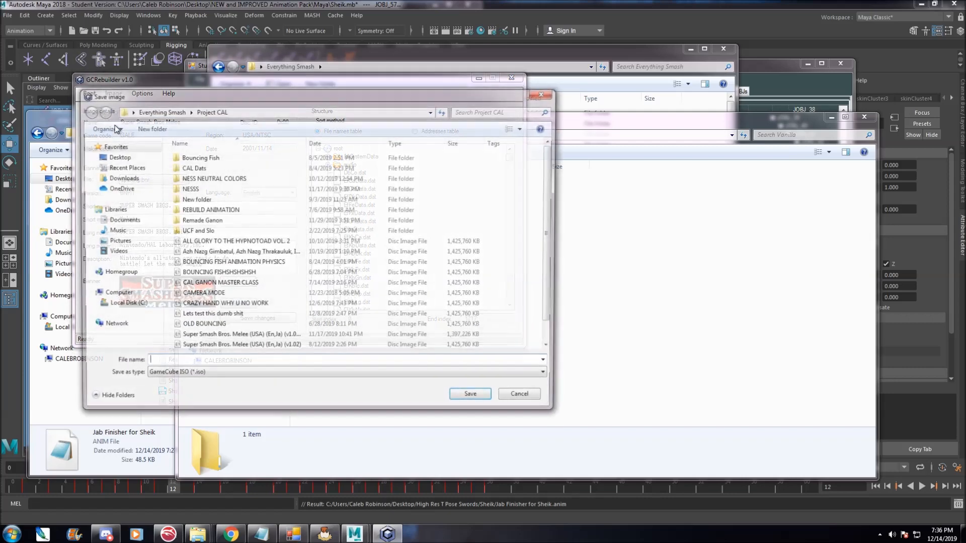
{"action": "left_click", "coordinate": [116, 157]}
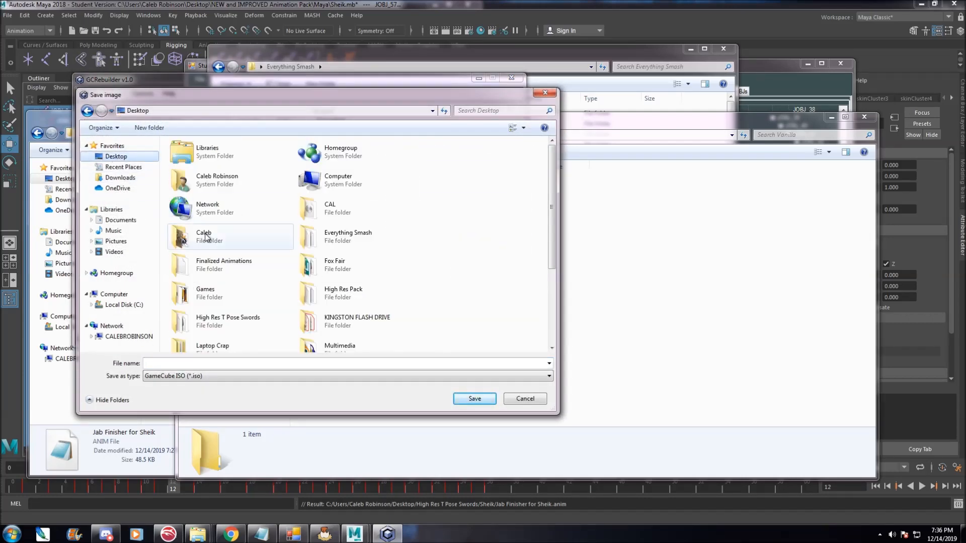
{"action": "scroll", "coordinate": [352, 292], "scroll_direction": "down", "scroll_amount": 3}
{"action": "double_click", "coordinate": [326, 312]}
{"action": "left_click", "coordinate": [190, 363]}
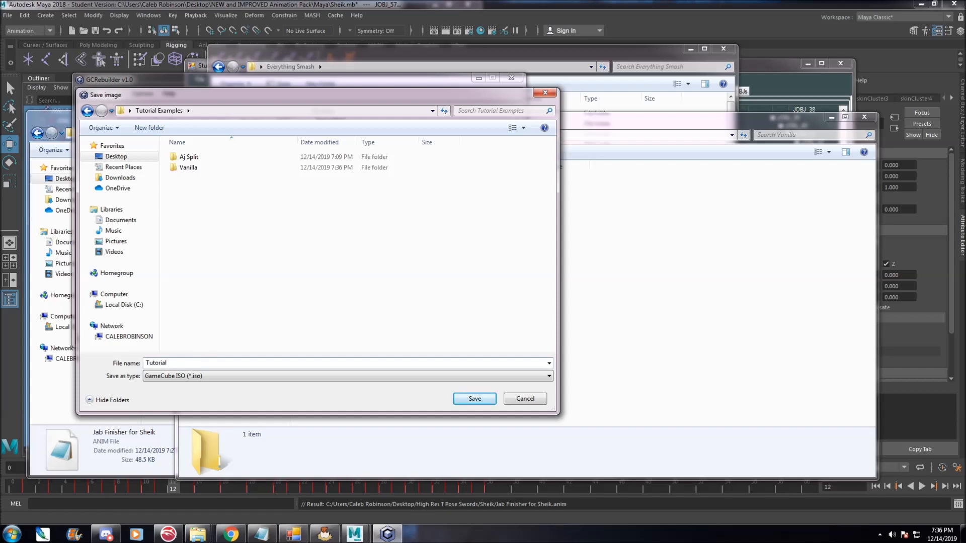
{"action": "key", "text": "Return"}
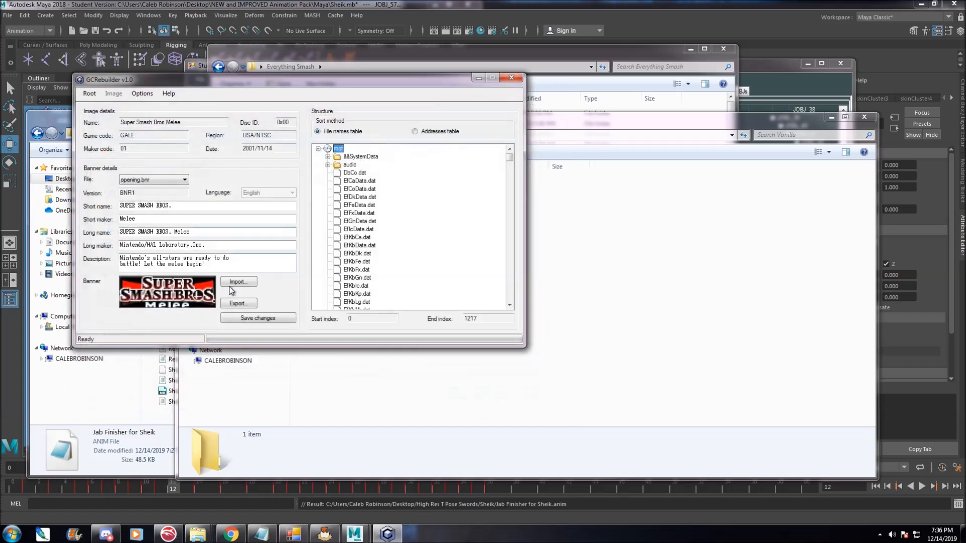
{"action": "left_click", "coordinate": [91, 95]}
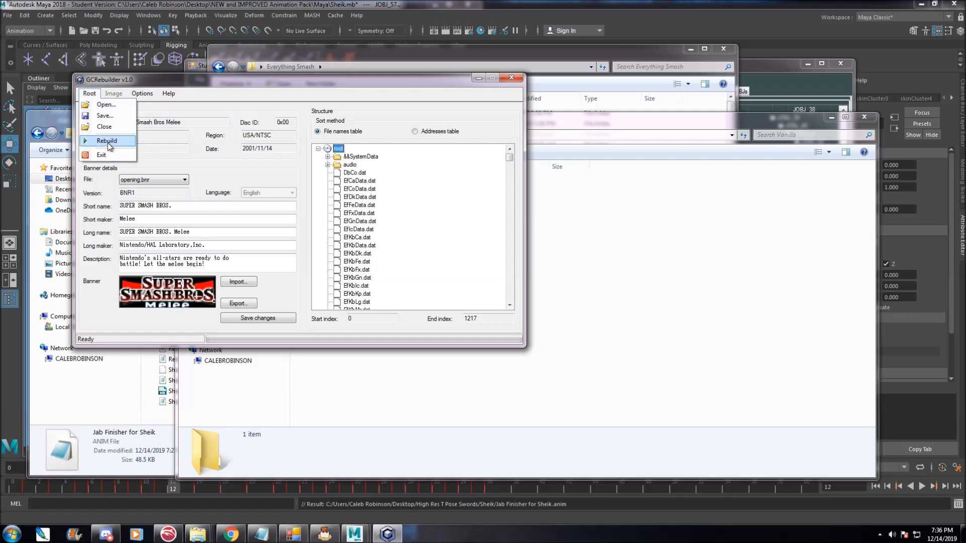
{"action": "left_click", "coordinate": [103, 135]}
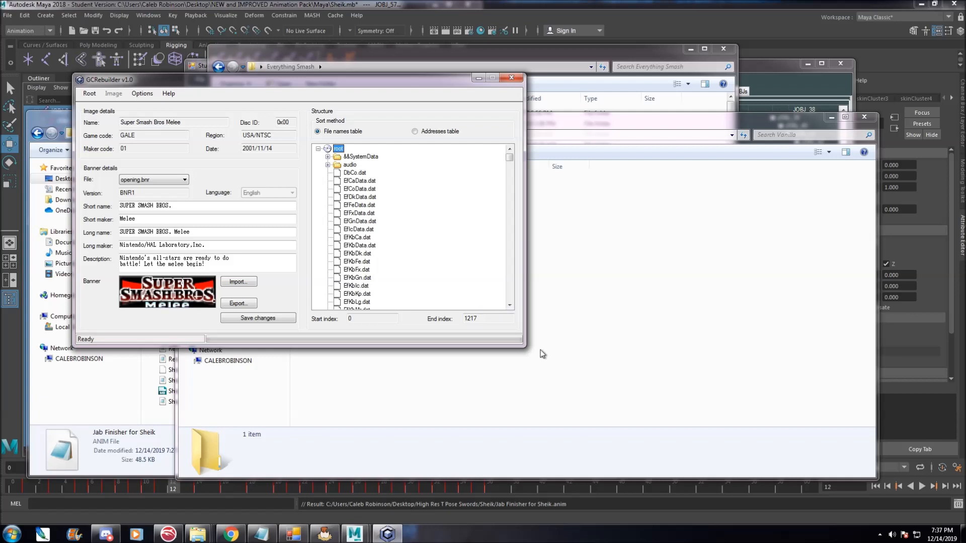
Launch the rebuilt Tutorial ISO in Dolphin from the Tutorial Examples folder.
{"action": "left_click", "coordinate": [590, 347]}
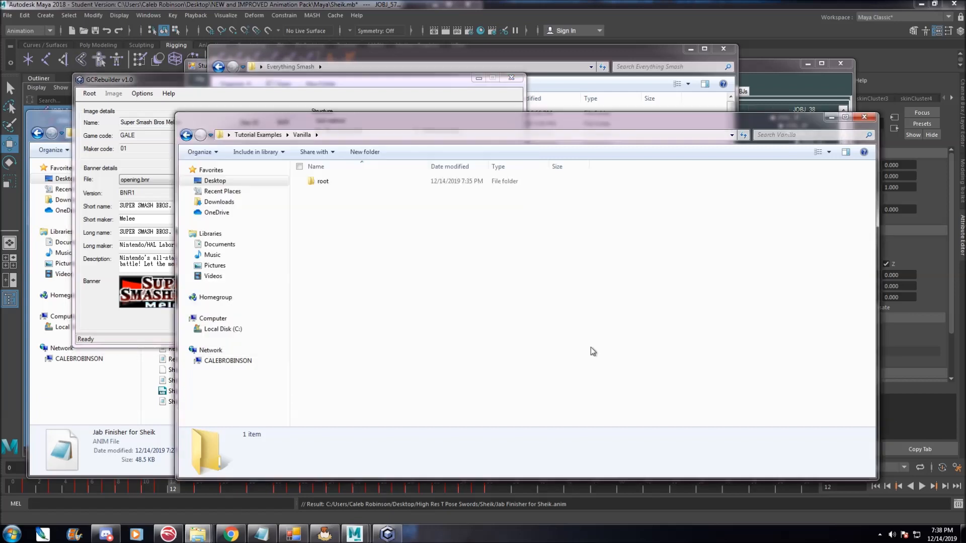
{"action": "left_click", "coordinate": [283, 77]}
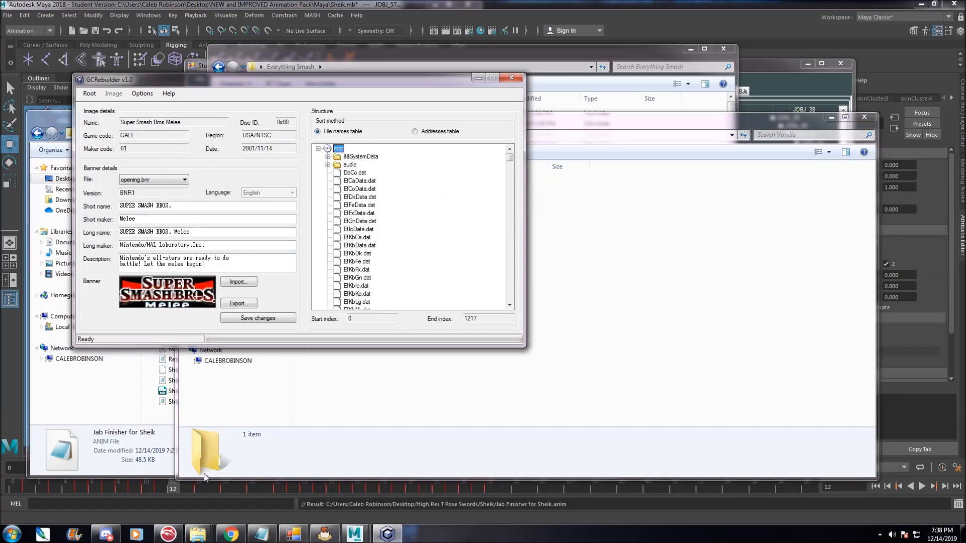
{"action": "left_click", "coordinate": [168, 535]}
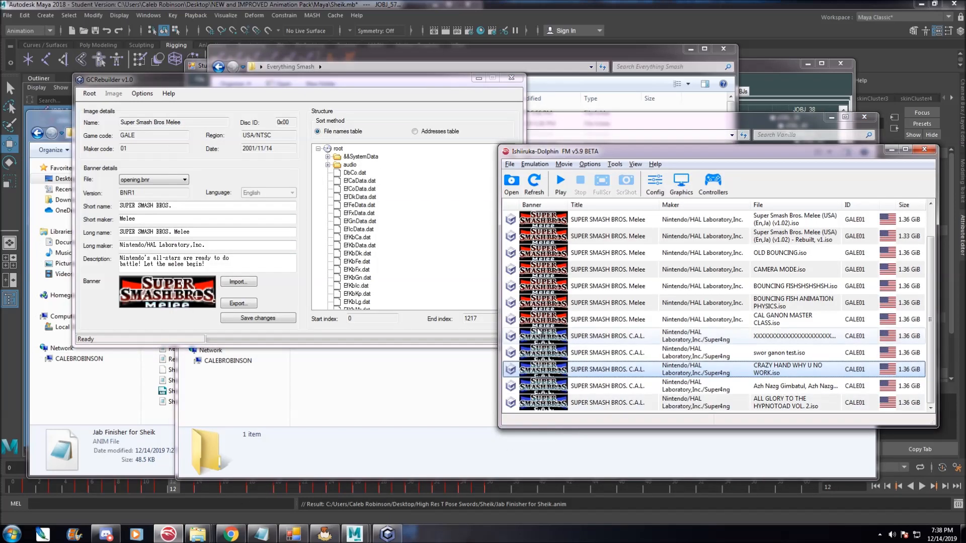
{"action": "left_click", "coordinate": [413, 352]}
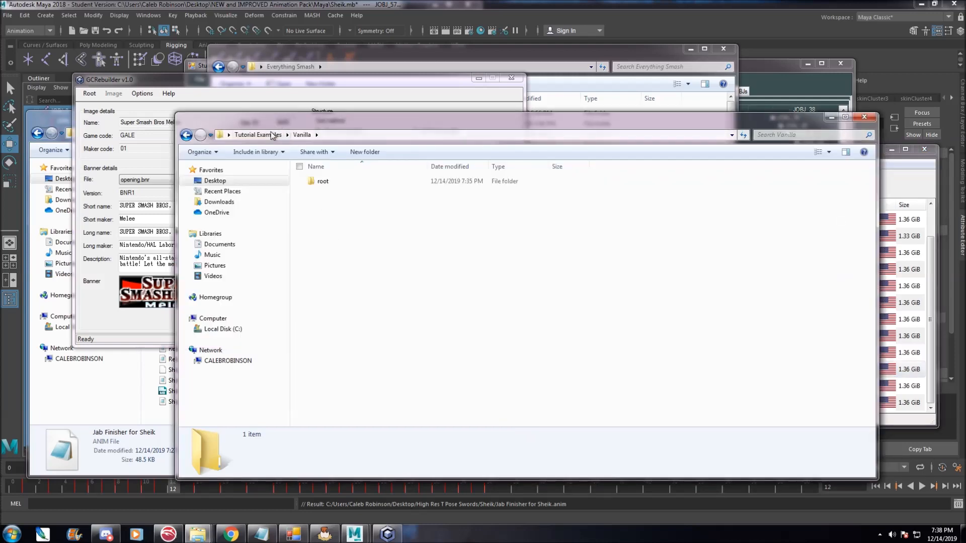
{"action": "left_click", "coordinate": [258, 135]}
{"action": "left_click", "coordinate": [367, 334]}
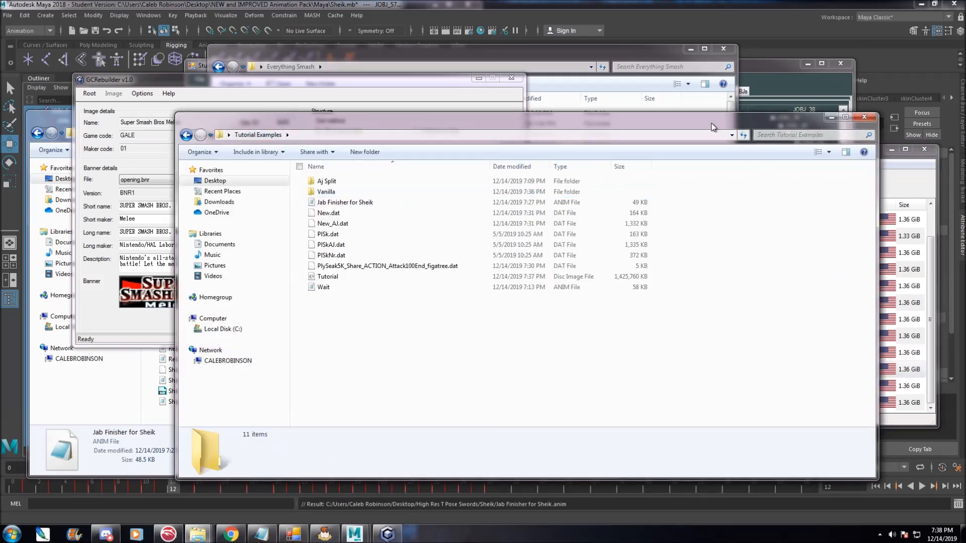
{"action": "left_click_drag", "start_coordinate": [717, 129], "coordinate": [541, 127]}
{"action": "left_click_drag", "start_coordinate": [168, 274], "coordinate": [793, 328]}
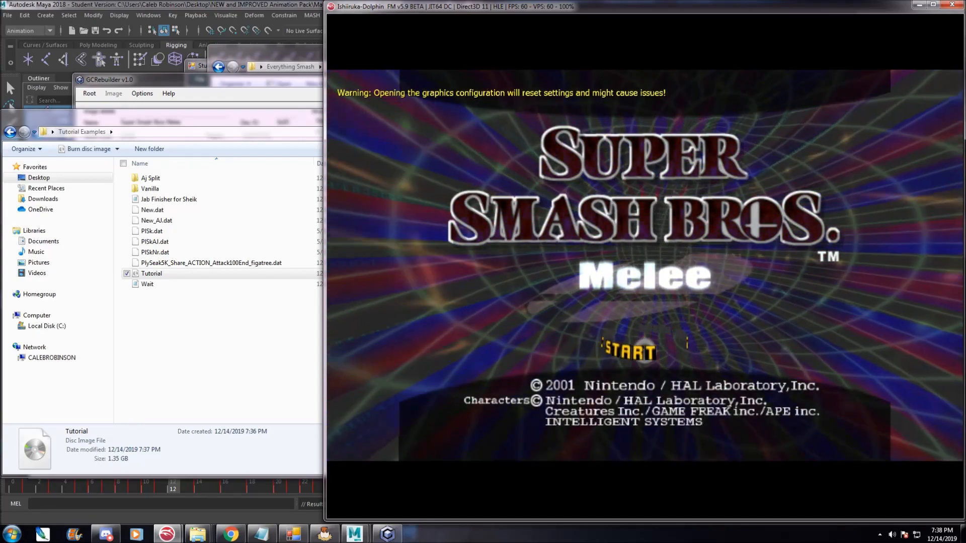
Test Sheik's jab finisher in training mode, then stop the emulation.
{"action": "key", "text": "Return"}
{"action": "key", "text": "x"}
{"action": "key", "text": "Up"}
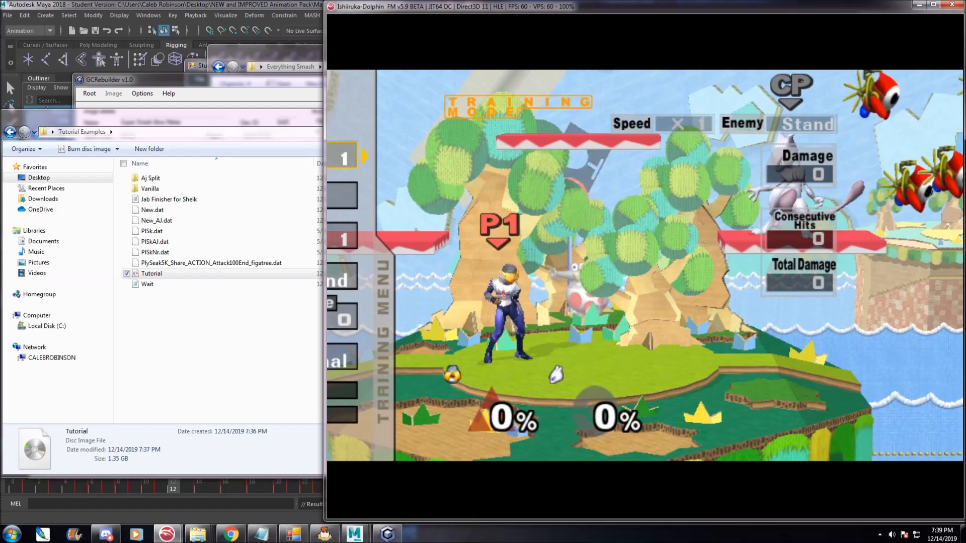
{"action": "key", "text": "Escape"}
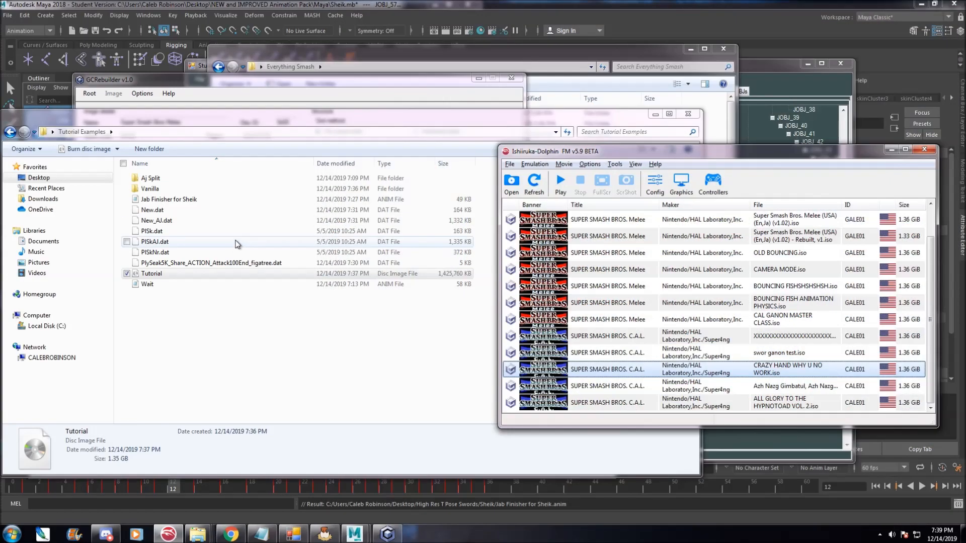
Open the Subaction Table Help folder inside the animation pack's Instructions folder.
{"action": "left_click", "coordinate": [198, 534]}
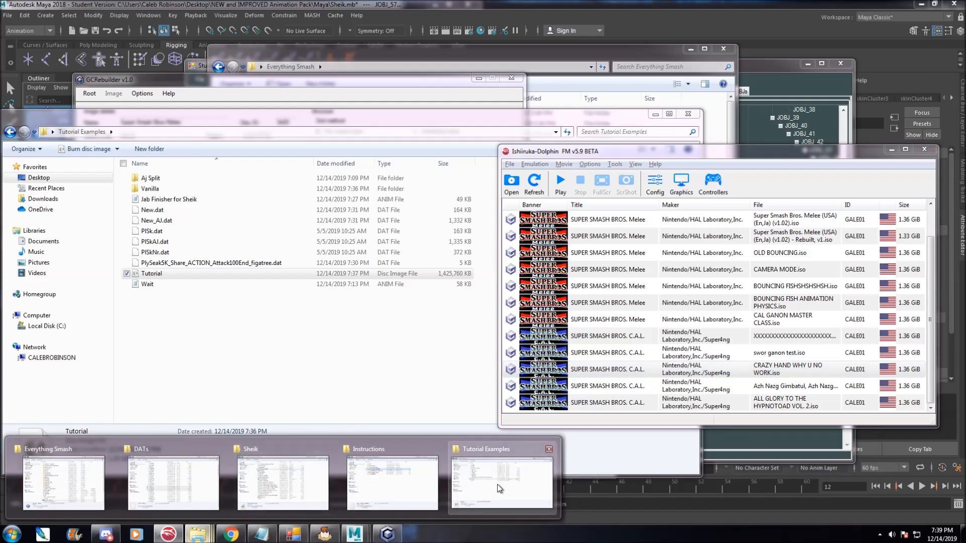
{"action": "mouse_move", "coordinate": [498, 488]}
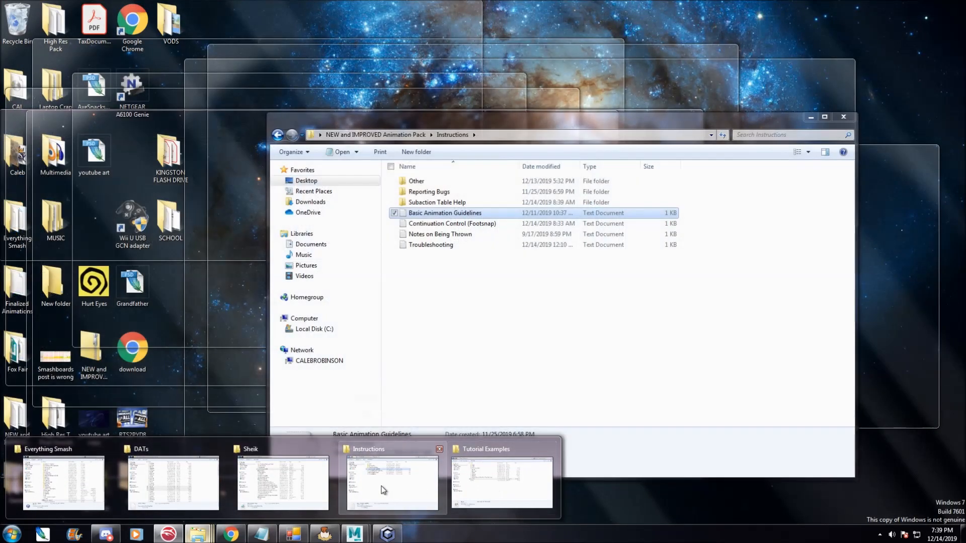
{"action": "left_click", "coordinate": [379, 492]}
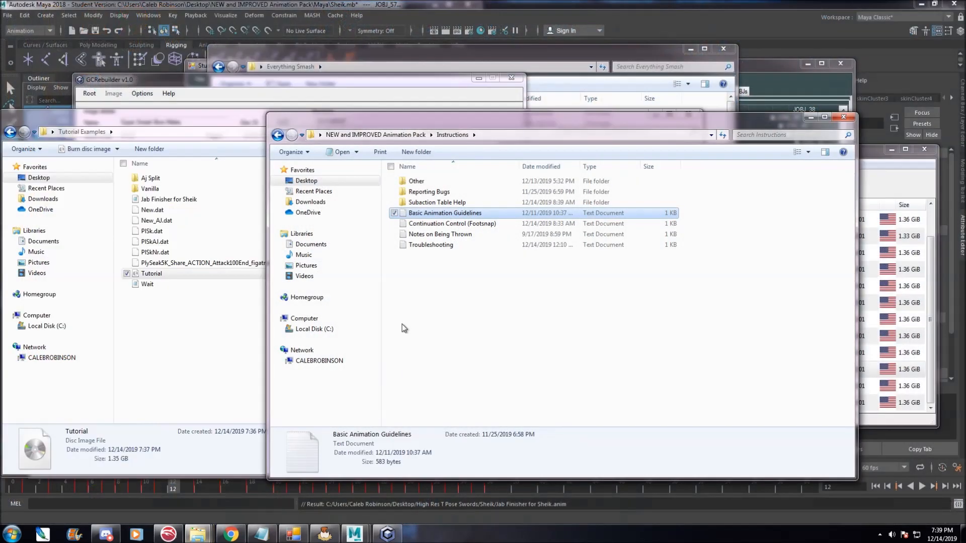
{"action": "left_click", "coordinate": [375, 135]}
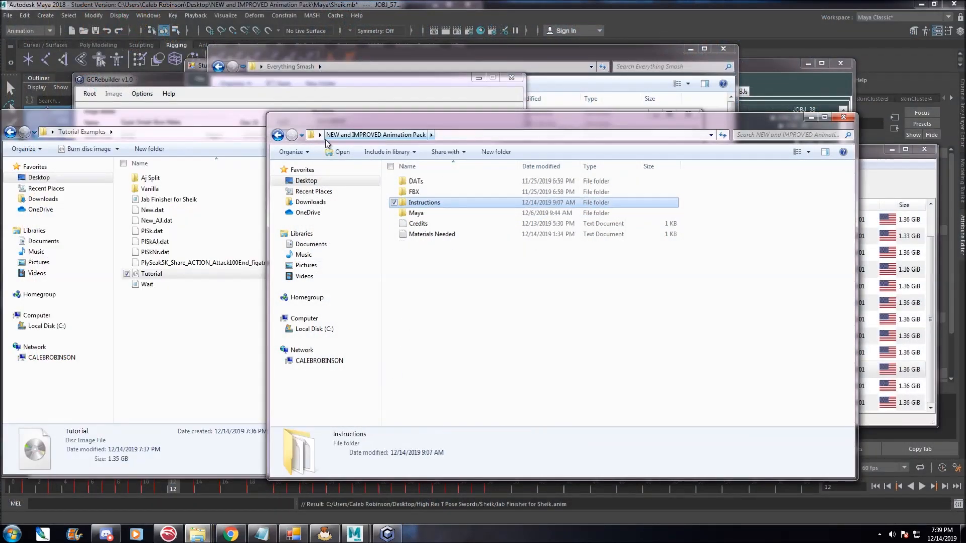
{"action": "double_click", "coordinate": [451, 206]}
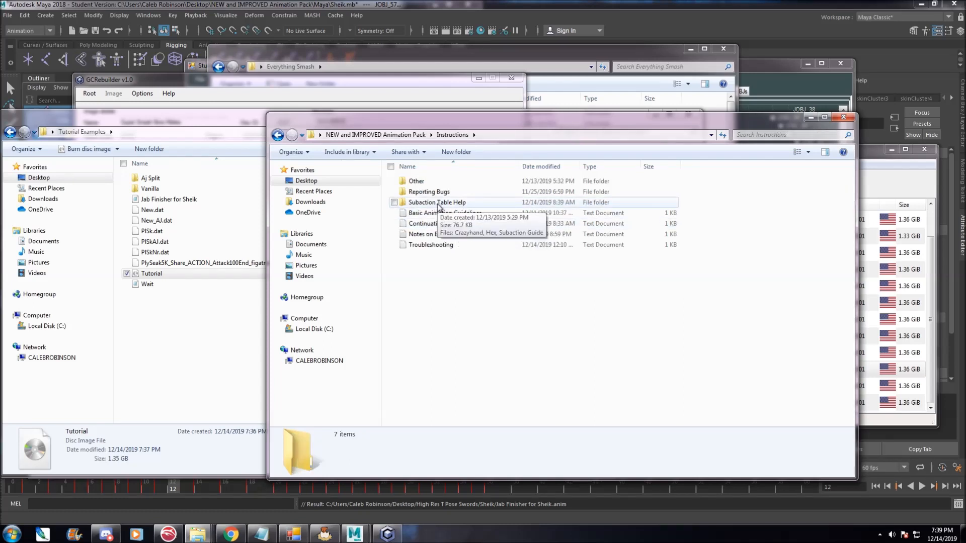
{"action": "double_click", "coordinate": [458, 204]}
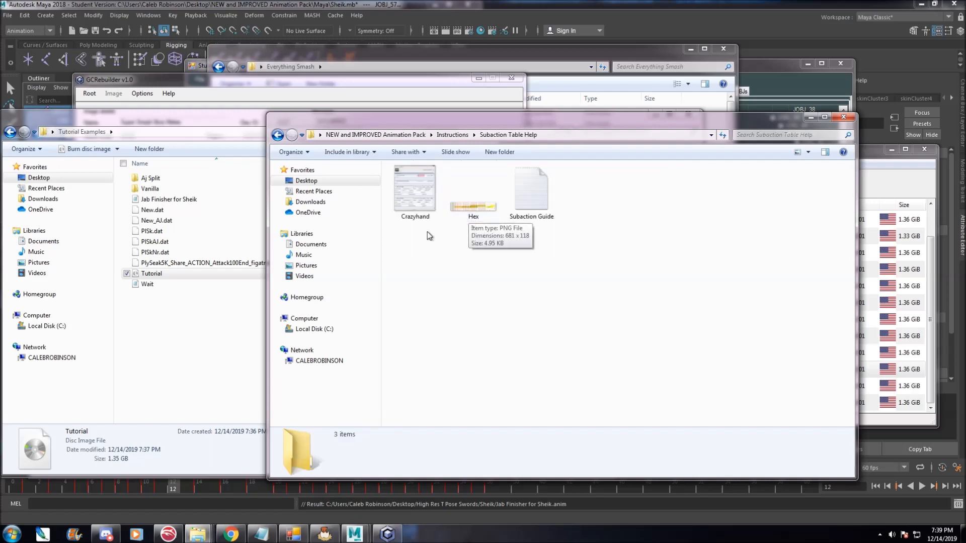
Open New.dat from the Tutorial Examples folder in HexEdit.
{"action": "left_click", "coordinate": [222, 337]}
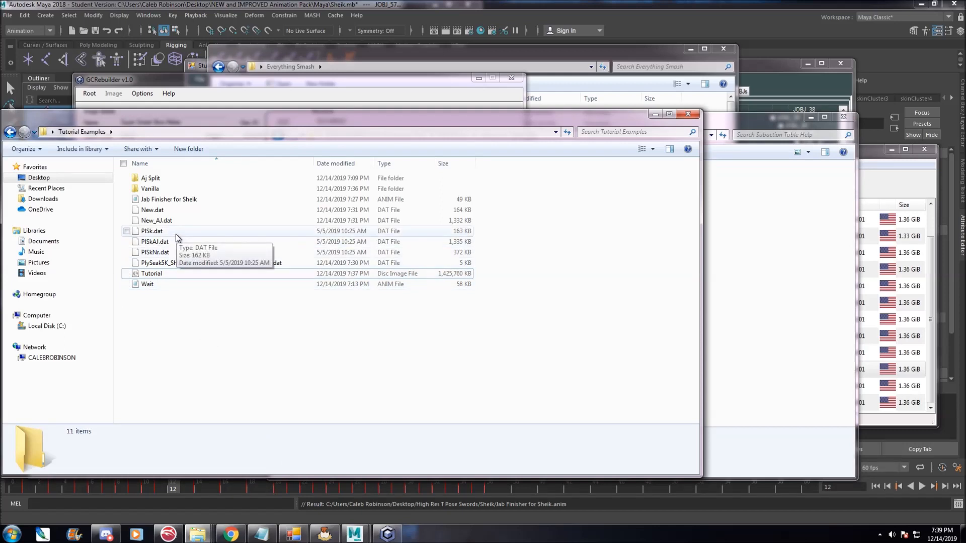
{"action": "double_click", "coordinate": [164, 192]}
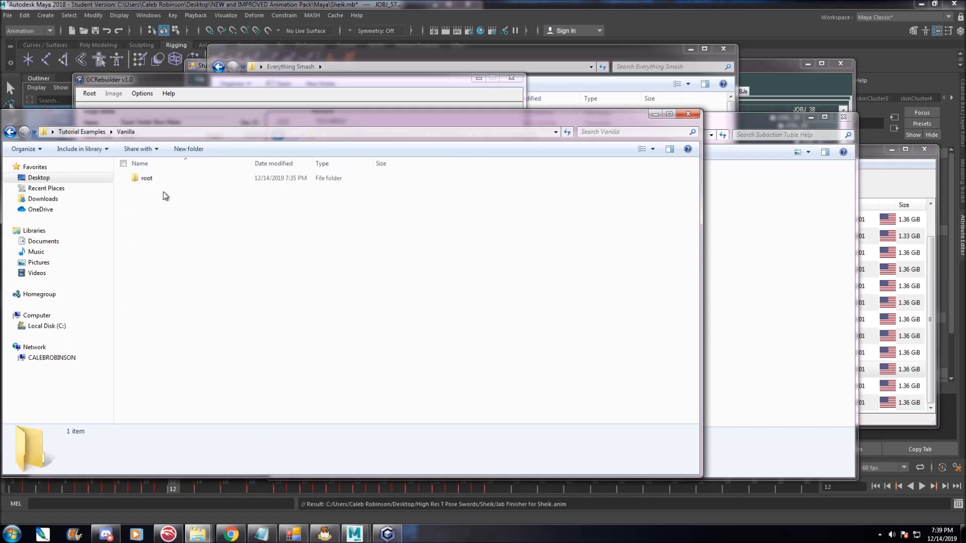
{"action": "key", "text": "BackSpace"}
{"action": "double_click", "coordinate": [176, 210]}
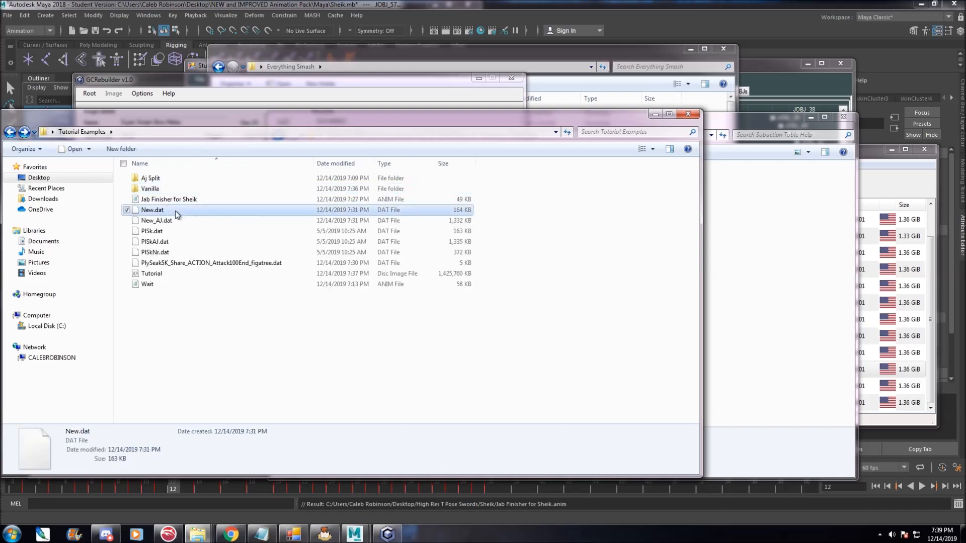
{"action": "key", "text": "Escape"}
{"action": "right_click", "coordinate": [190, 208]}
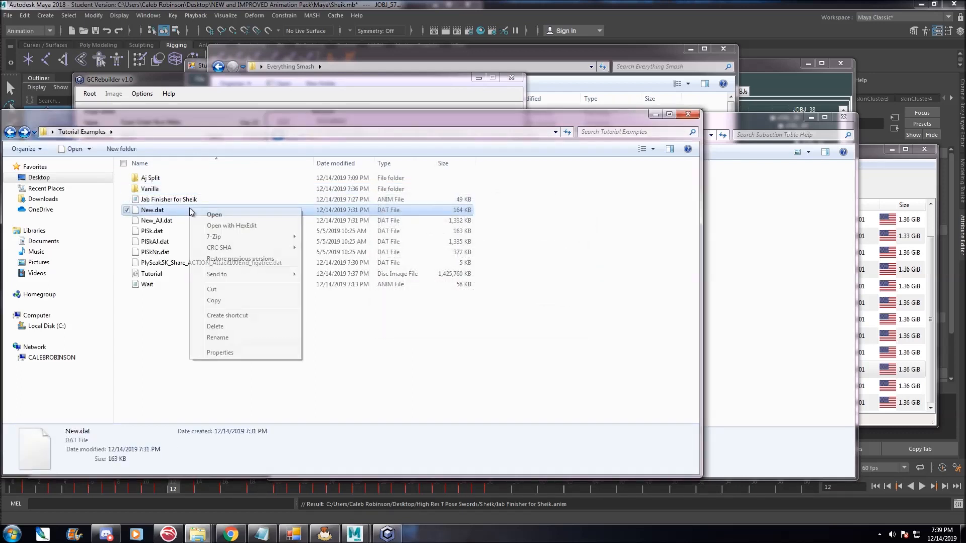
{"action": "left_click", "coordinate": [248, 227]}
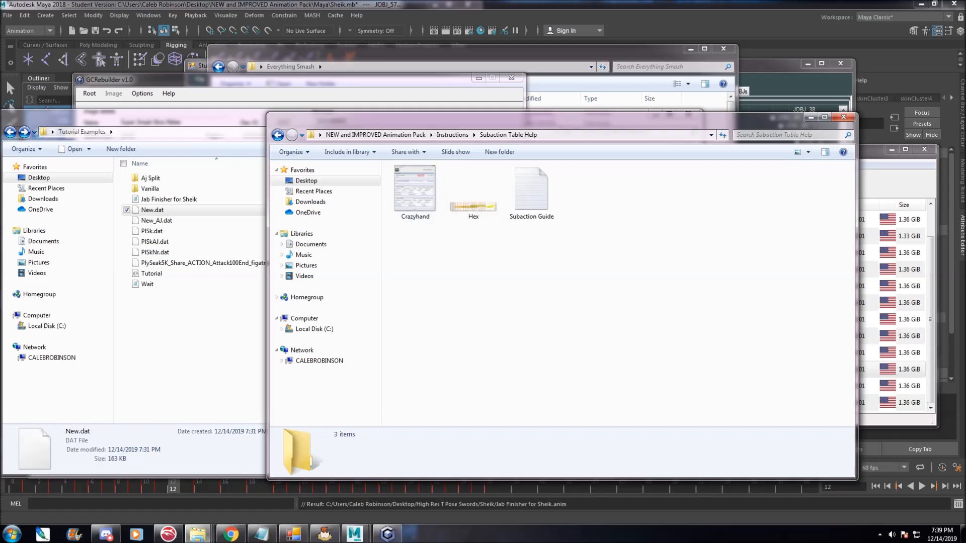
Launch Crazy Hand from the Project CAL folder and open the Tutorial ISO from the Tutorial Examples folder.
{"action": "mouse_move", "coordinate": [201, 536]}
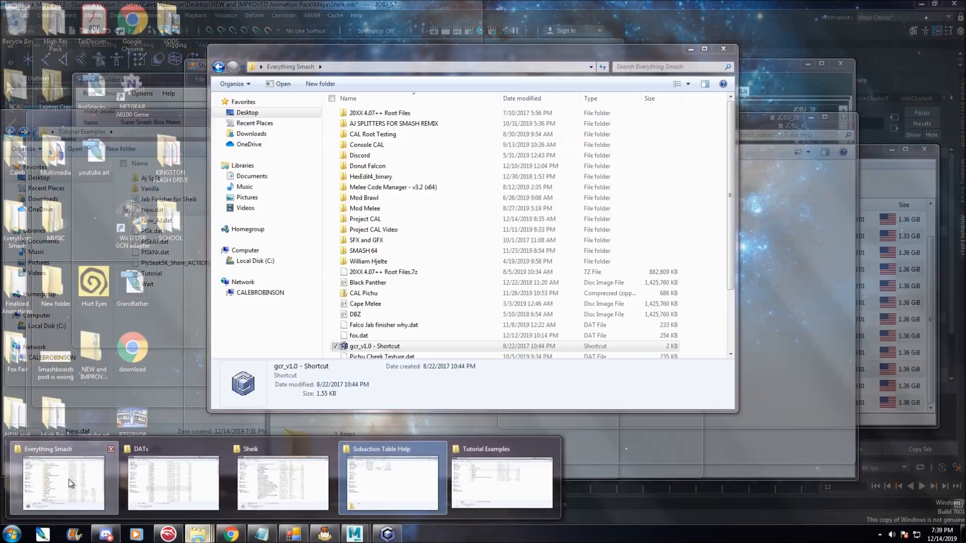
{"action": "left_click", "coordinate": [68, 498]}
{"action": "double_click", "coordinate": [402, 218]}
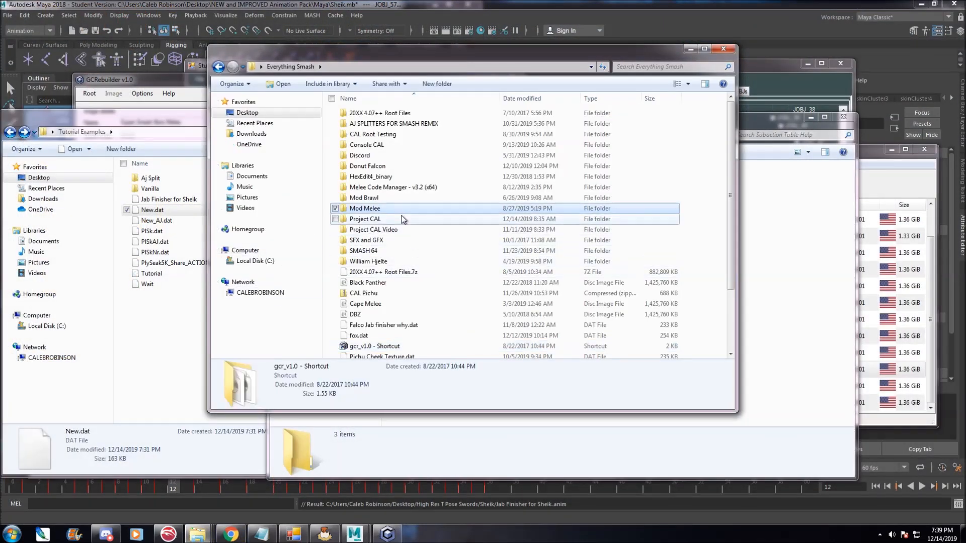
{"action": "scroll", "coordinate": [392, 301], "scroll_direction": "down", "scroll_amount": 1}
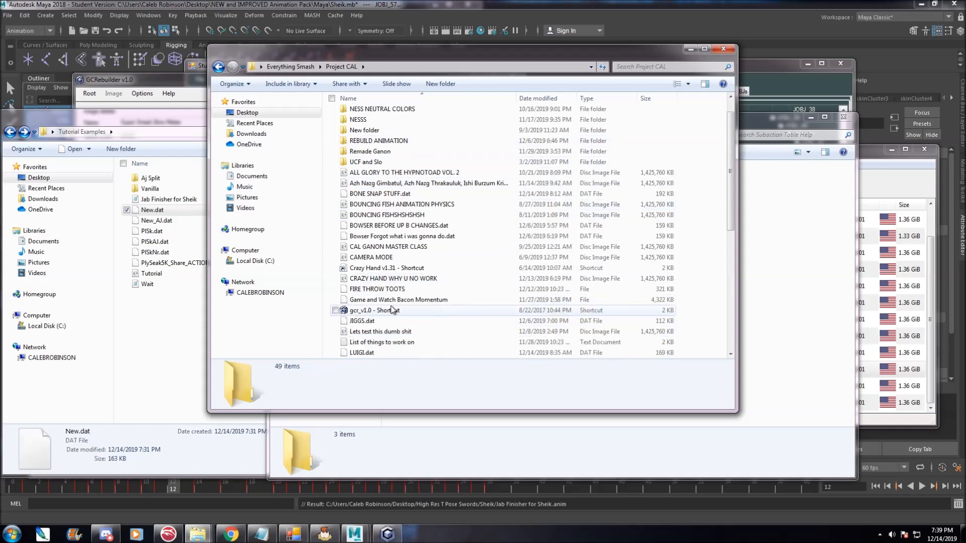
{"action": "left_click", "coordinate": [394, 269]}
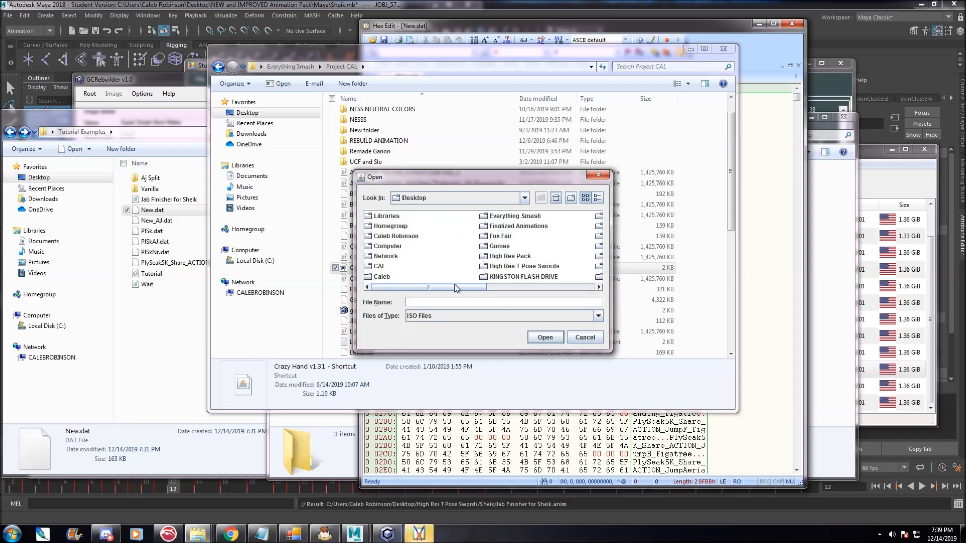
{"action": "scroll", "coordinate": [508, 280], "scroll_direction": "down", "scroll_amount": 1}
{"action": "scroll", "coordinate": [507, 280], "scroll_direction": "down", "scroll_amount": 1}
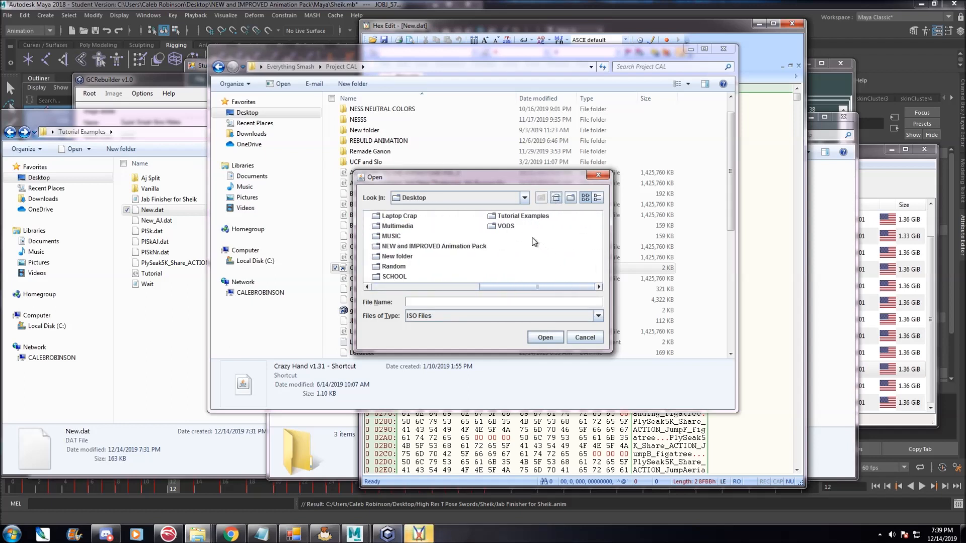
{"action": "double_click", "coordinate": [523, 216]}
{"action": "left_click", "coordinate": [389, 239]}
{"action": "left_click", "coordinate": [543, 337]}
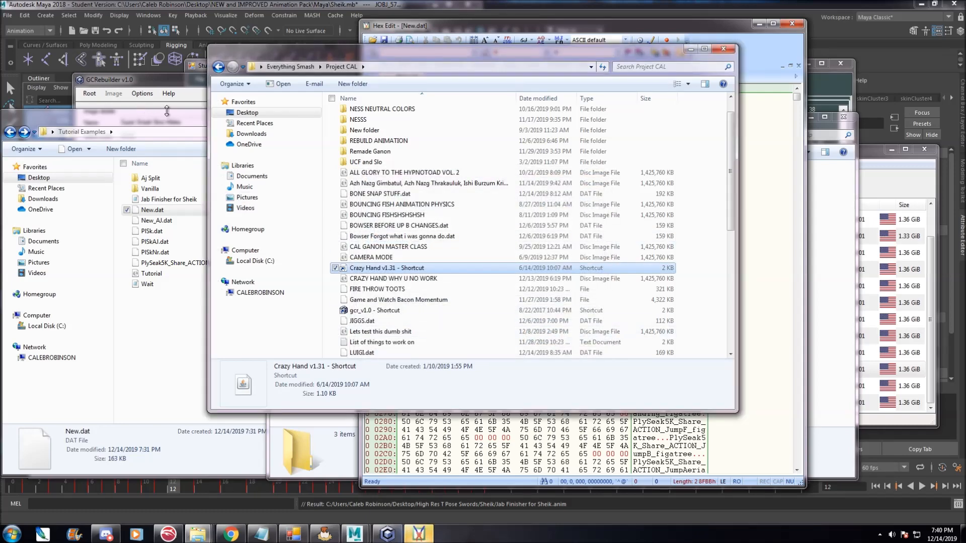
Select Sheik in Crazy Hand and view her Jab 1 subactions in Subactions (Attacks only) mode.
{"action": "left_click", "coordinate": [48, 46]}
{"action": "scroll", "coordinate": [41, 86], "scroll_direction": "down", "scroll_amount": 4}
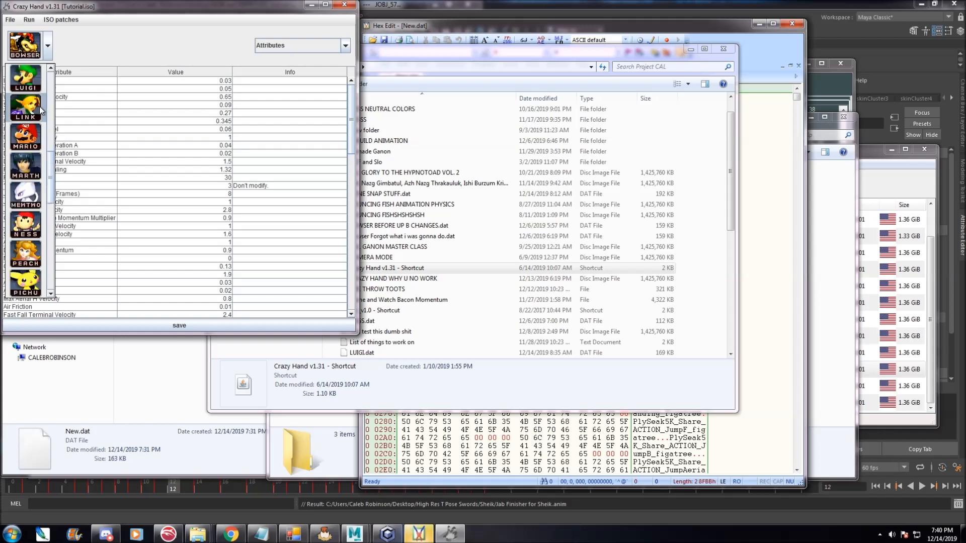
{"action": "scroll", "coordinate": [39, 112], "scroll_direction": "down", "scroll_amount": 5}
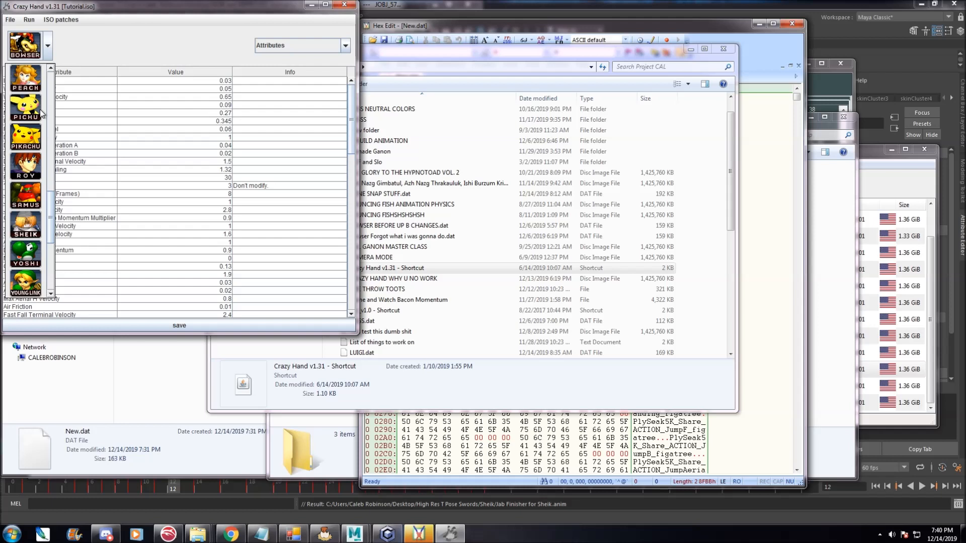
{"action": "left_click", "coordinate": [16, 230]}
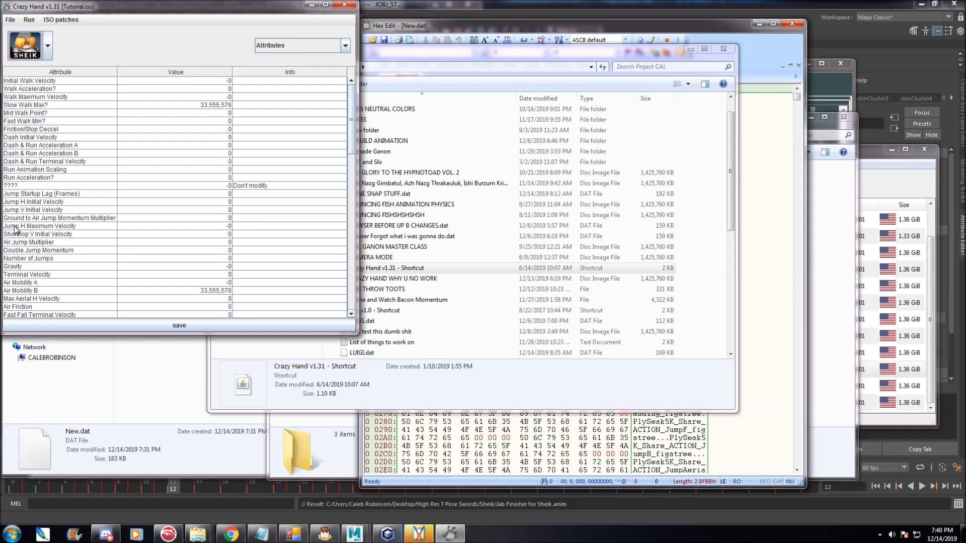
{"action": "left_click", "coordinate": [308, 51]}
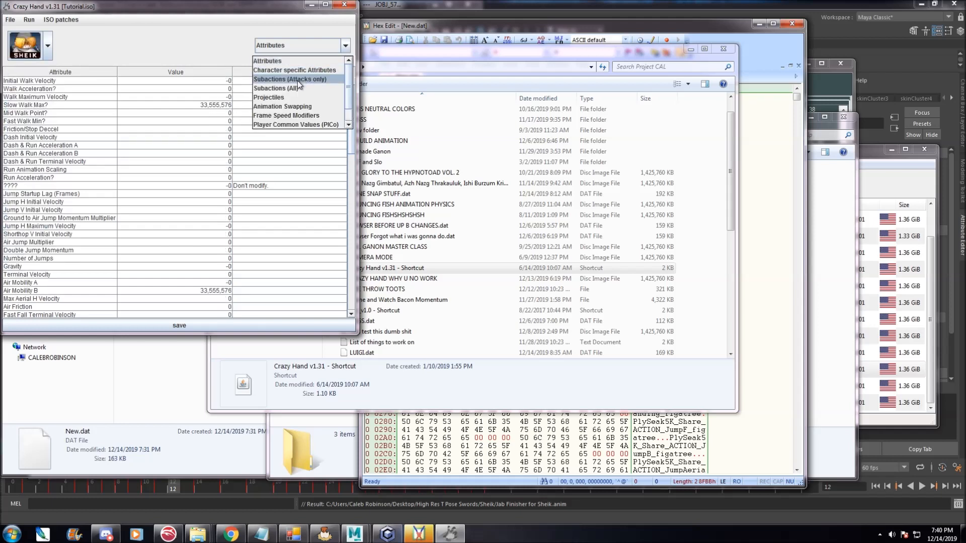
{"action": "left_click", "coordinate": [298, 79]}
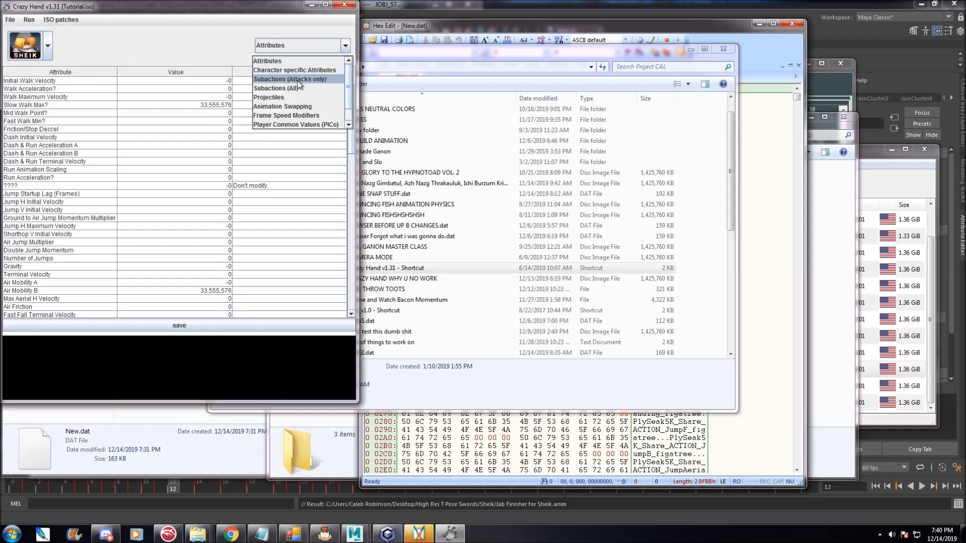
{"action": "left_click", "coordinate": [88, 79]}
{"action": "left_click", "coordinate": [122, 53]}
{"action": "scroll", "coordinate": [80, 188], "scroll_direction": "down", "scroll_amount": 6}
{"action": "scroll", "coordinate": [80, 188], "scroll_direction": "up", "scroll_amount": 6}
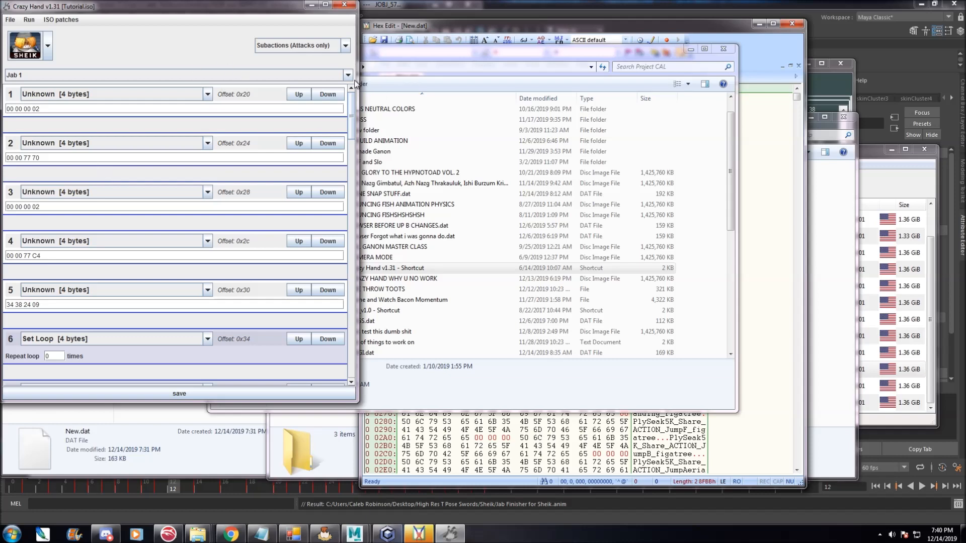
Close Crazy Hand and launch Melee DAT Editor from the Project CAL folder.
{"action": "left_click", "coordinate": [342, 6]}
{"action": "left_click", "coordinate": [151, 383]}
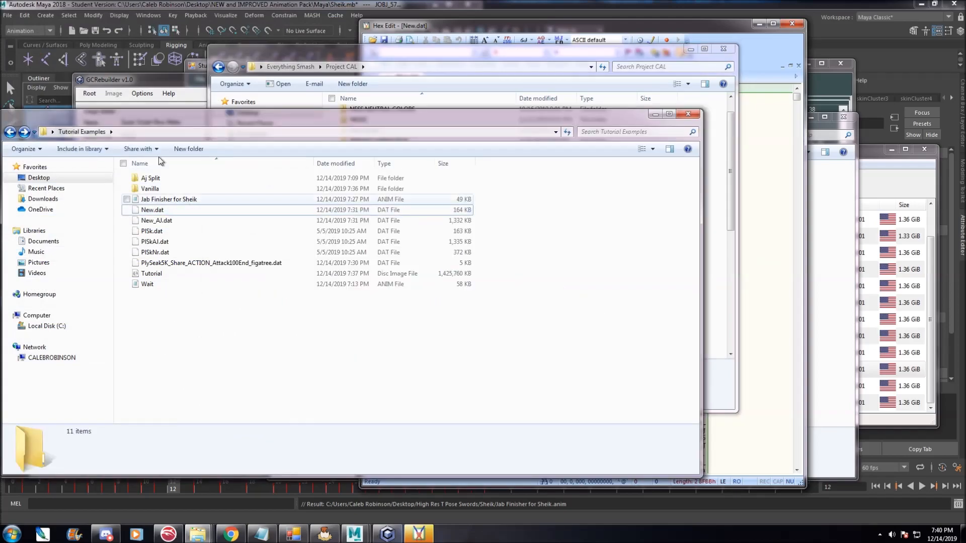
{"action": "mouse_move", "coordinate": [198, 533]}
{"action": "mouse_move", "coordinate": [67, 474]}
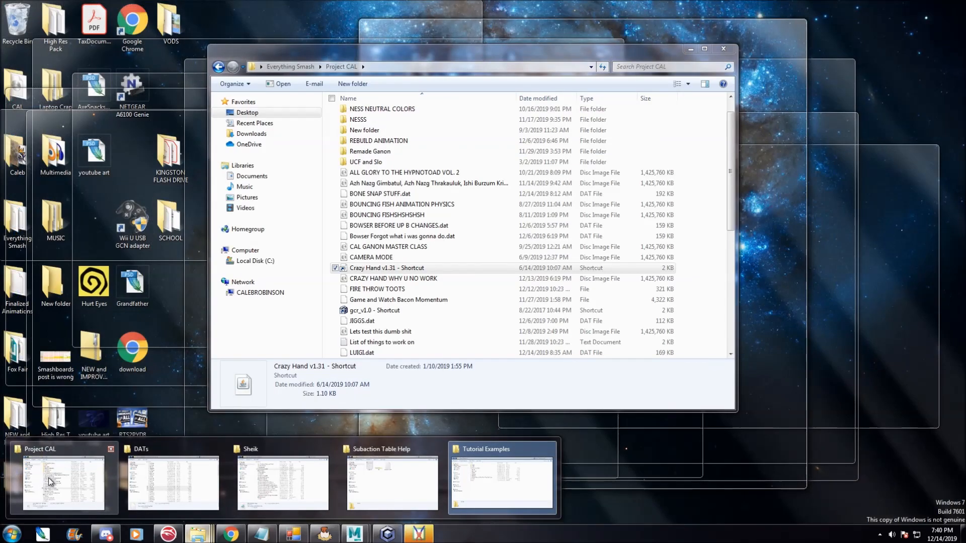
{"action": "left_click", "coordinate": [61, 482]}
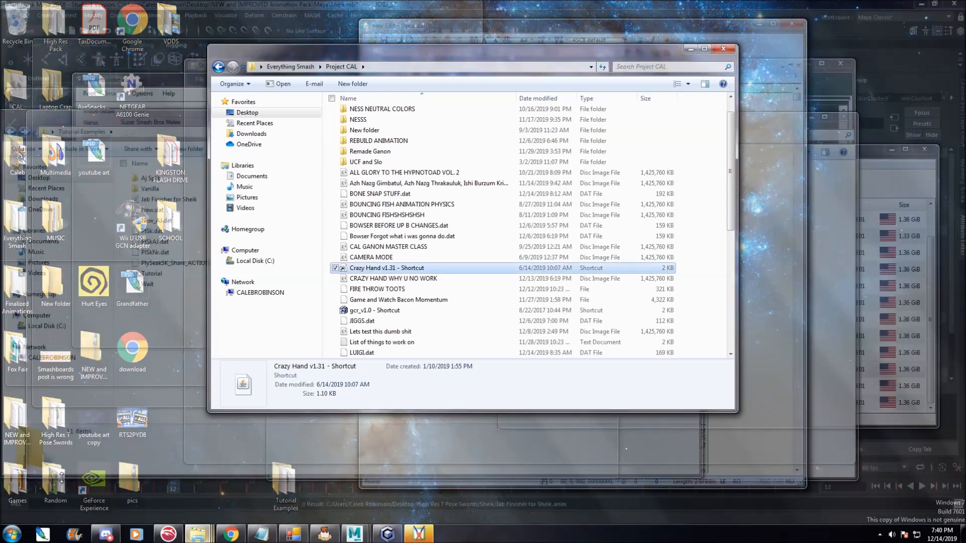
{"action": "scroll", "coordinate": [400, 253], "scroll_direction": "down", "scroll_amount": 3}
{"action": "scroll", "coordinate": [400, 253], "scroll_direction": "down", "scroll_amount": 3}
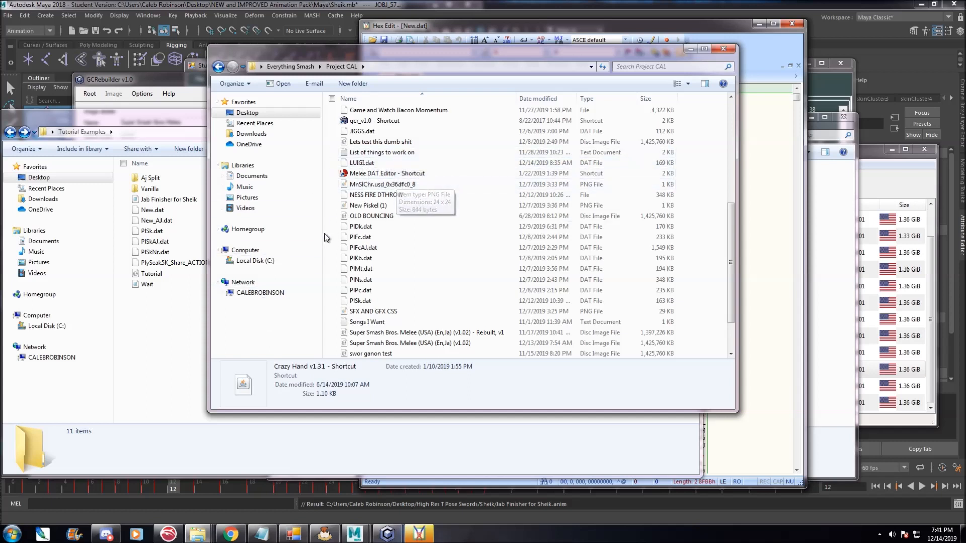
{"action": "double_click", "coordinate": [386, 175]}
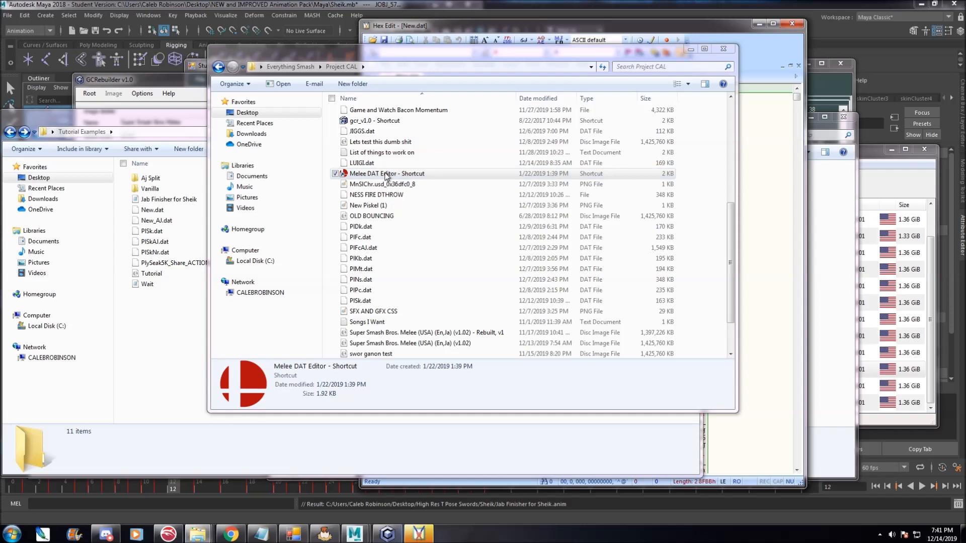
{"action": "left_click", "coordinate": [503, 280]}
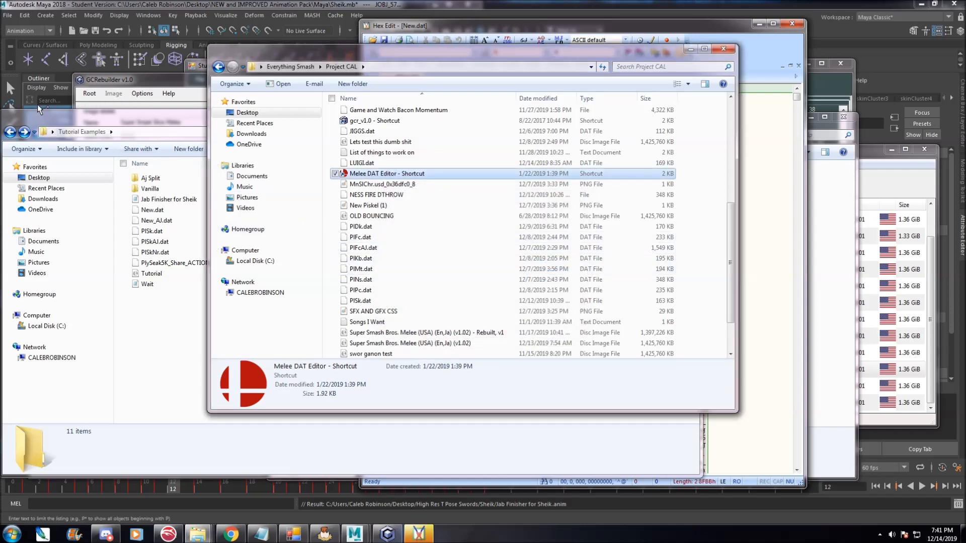
Open New.dat from the Tutorial Examples folder in Melee DAT Editor.
{"action": "left_click", "coordinate": [283, 91]}
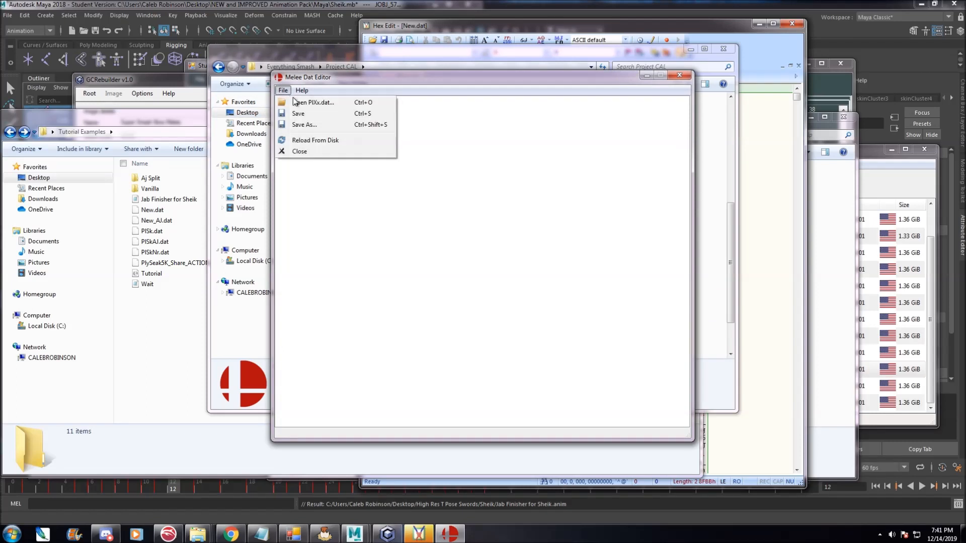
{"action": "left_click", "coordinate": [302, 102]}
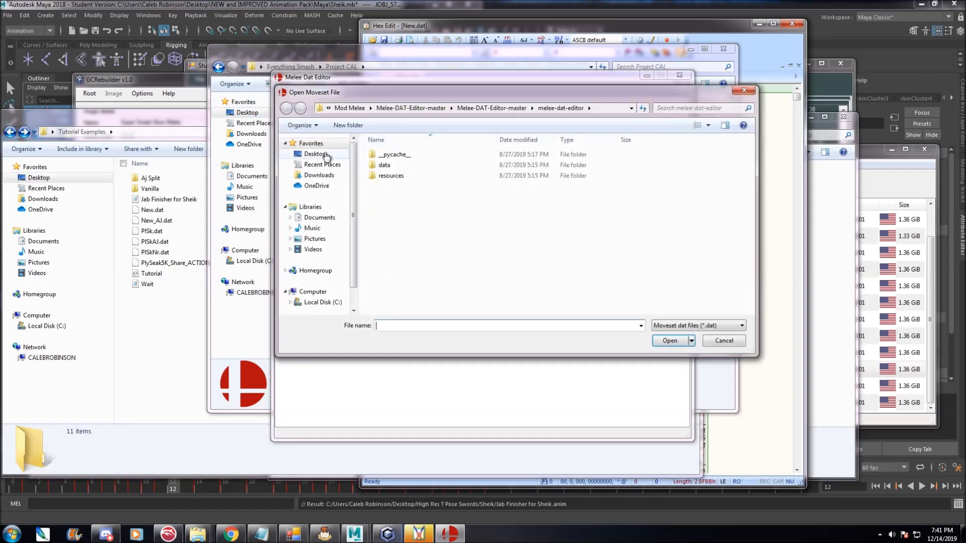
{"action": "left_click", "coordinate": [314, 154]}
{"action": "scroll", "coordinate": [743, 239], "scroll_direction": "down", "scroll_amount": 3}
{"action": "left_click_drag", "start_coordinate": [742, 236], "coordinate": [746, 281]}
{"action": "double_click", "coordinate": [537, 283]}
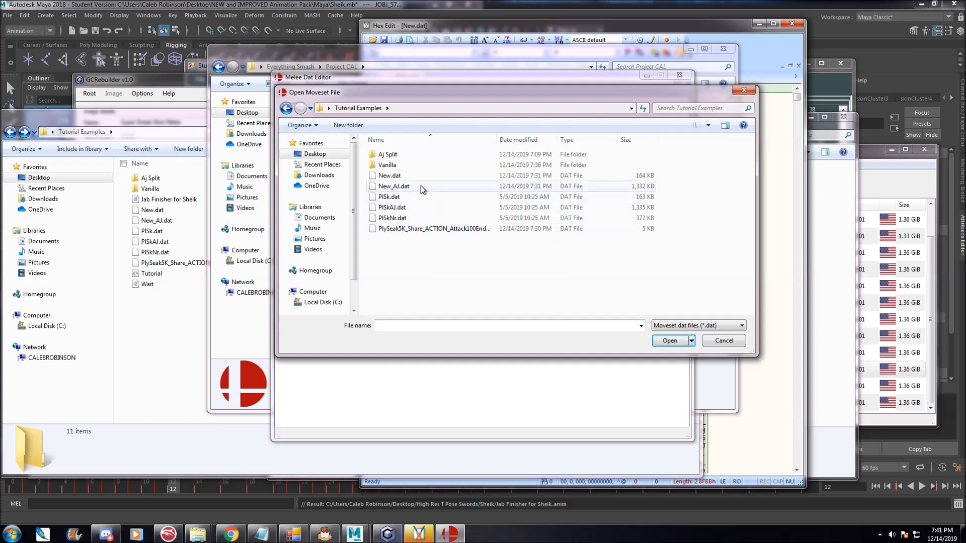
{"action": "double_click", "coordinate": [389, 175]}
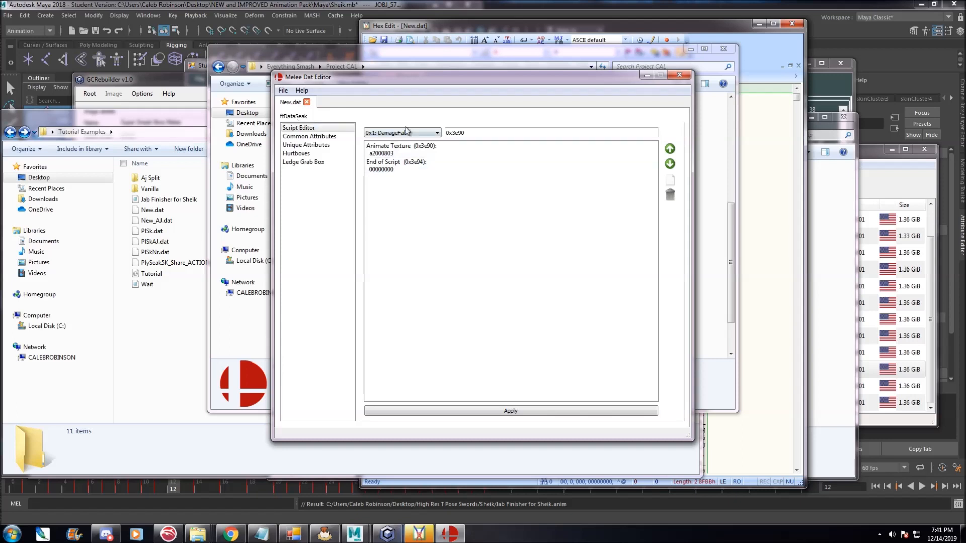
Display the script of action 0x33: Attack100End and move the editor window aside.
{"action": "left_click", "coordinate": [405, 131]}
{"action": "scroll", "coordinate": [416, 174], "scroll_direction": "down", "scroll_amount": 5}
{"action": "scroll", "coordinate": [415, 174], "scroll_direction": "down", "scroll_amount": 9}
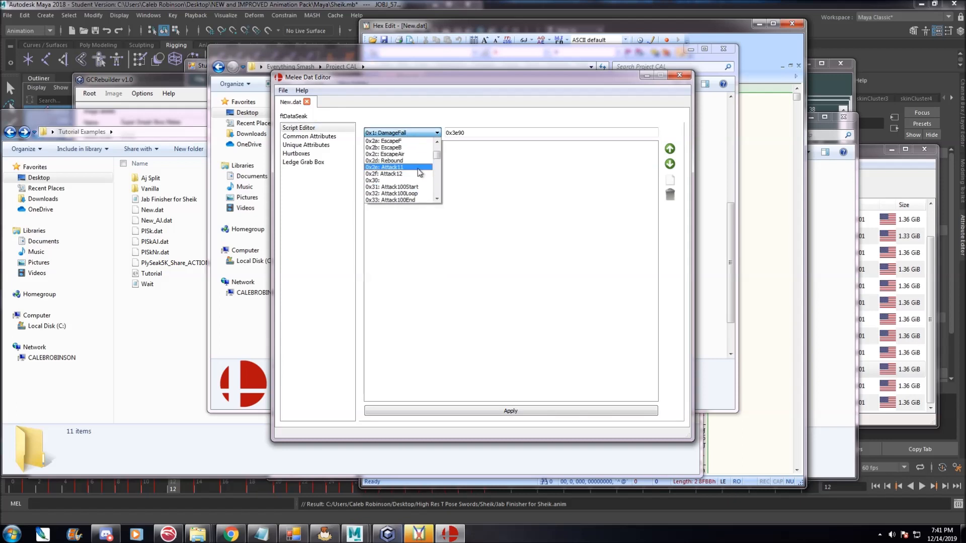
{"action": "left_click", "coordinate": [397, 200]}
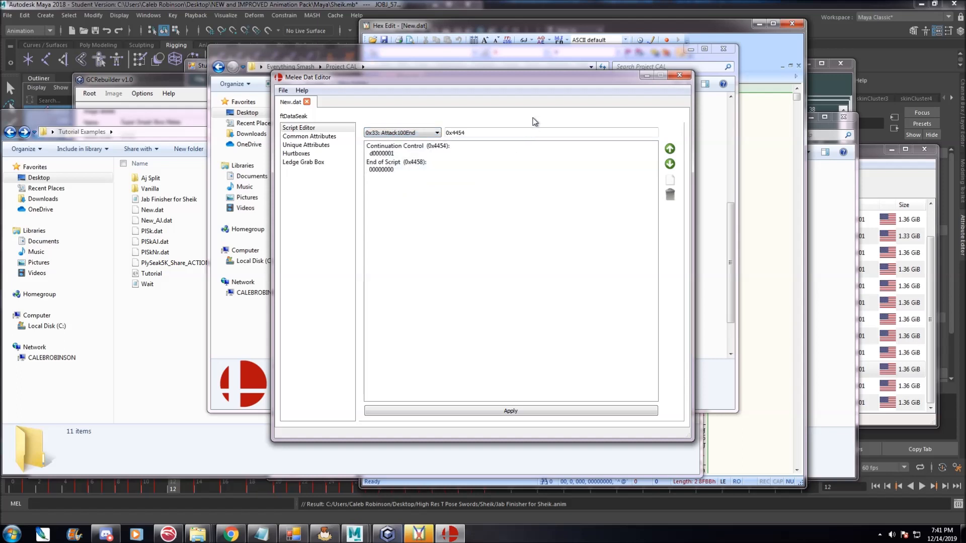
{"action": "left_click_drag", "start_coordinate": [518, 82], "coordinate": [239, 82]}
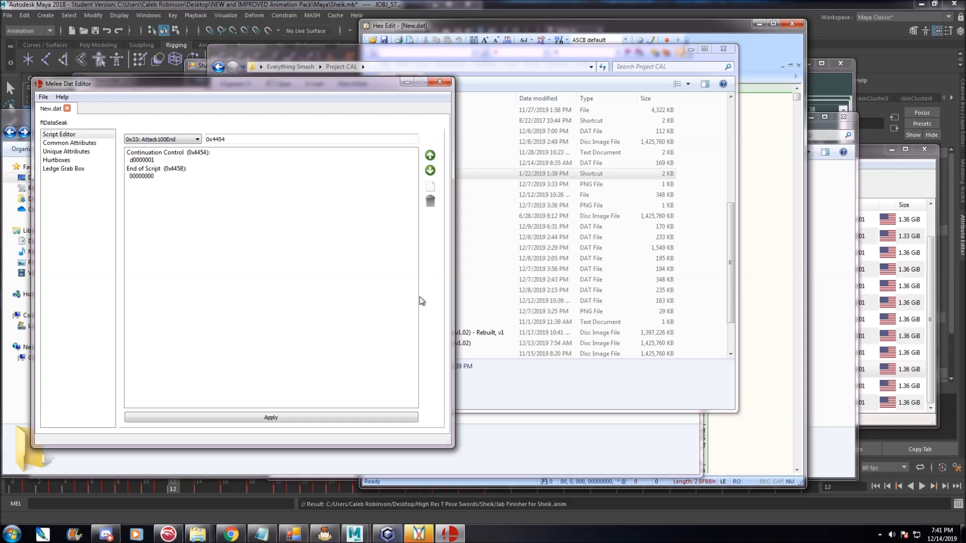
Open the Crazyhand reference image from the Subaction Table Help folder and position it for comparison.
{"action": "left_click", "coordinate": [832, 425]}
{"action": "double_click", "coordinate": [411, 195]}
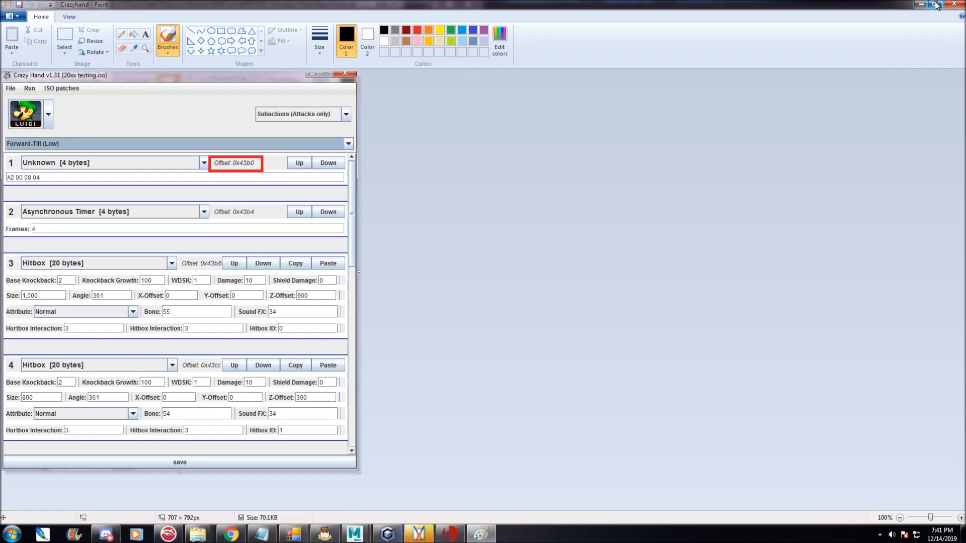
{"action": "left_click", "coordinate": [934, 4]}
{"action": "mouse_move", "coordinate": [202, 96]}
{"action": "left_mouse_down"}
{"action": "mouse_move", "coordinate": [602, 50]}
{"action": "mouse_move", "coordinate": [580, 34]}
{"action": "left_mouse_up"}
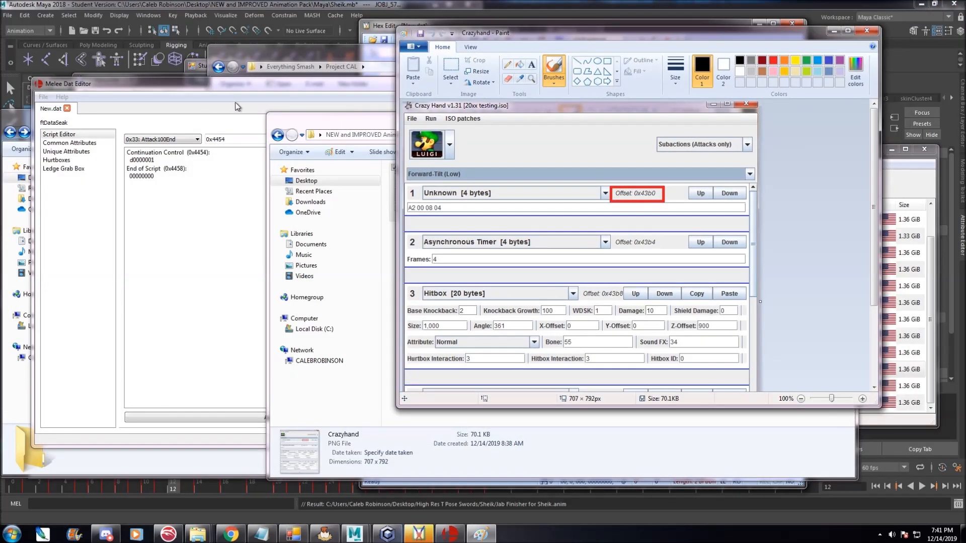
{"action": "left_click_drag", "start_coordinate": [879, 409], "coordinate": [871, 458]}
{"action": "left_click", "coordinate": [222, 91]}
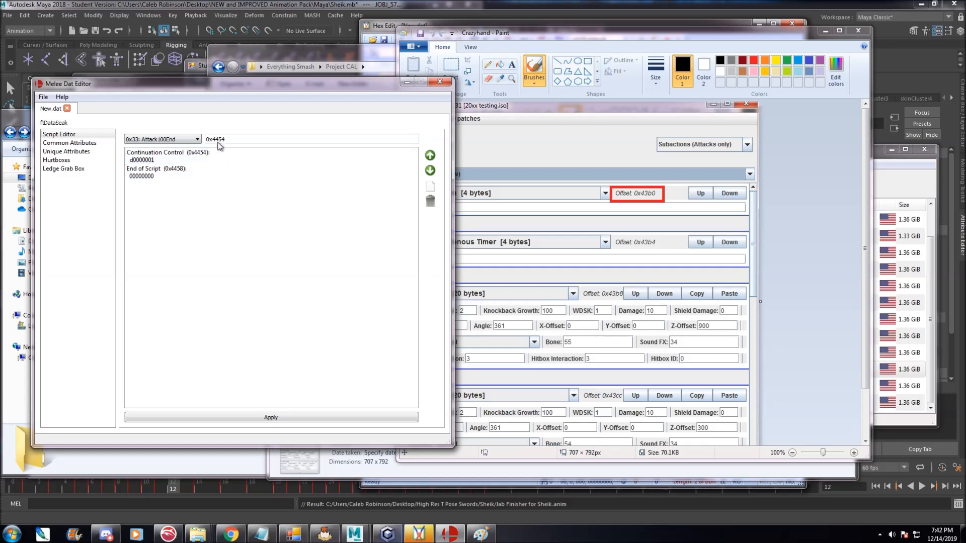
Close the New.dat file and exit Melee DAT Editor.
{"action": "left_click", "coordinate": [67, 108]}
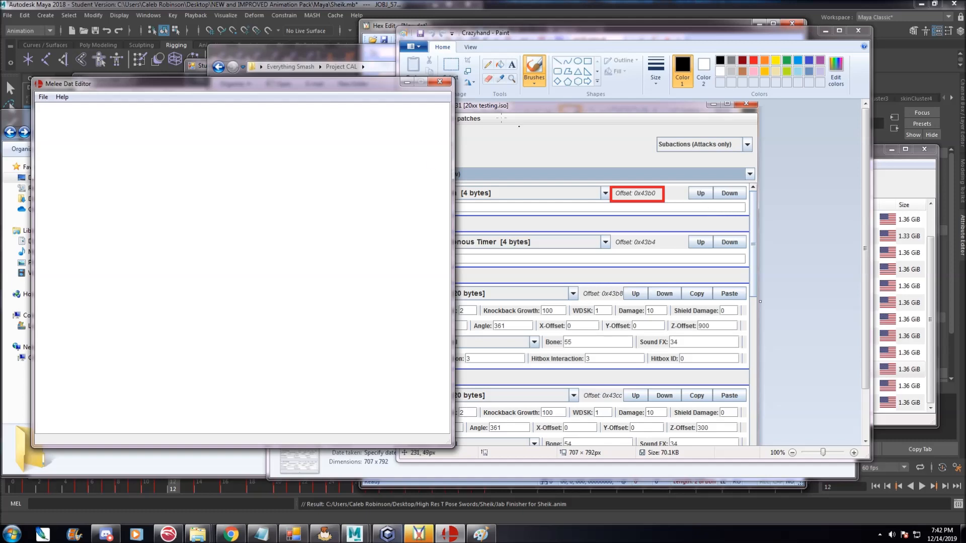
{"action": "left_click", "coordinate": [440, 81]}
{"action": "left_click", "coordinate": [368, 418]}
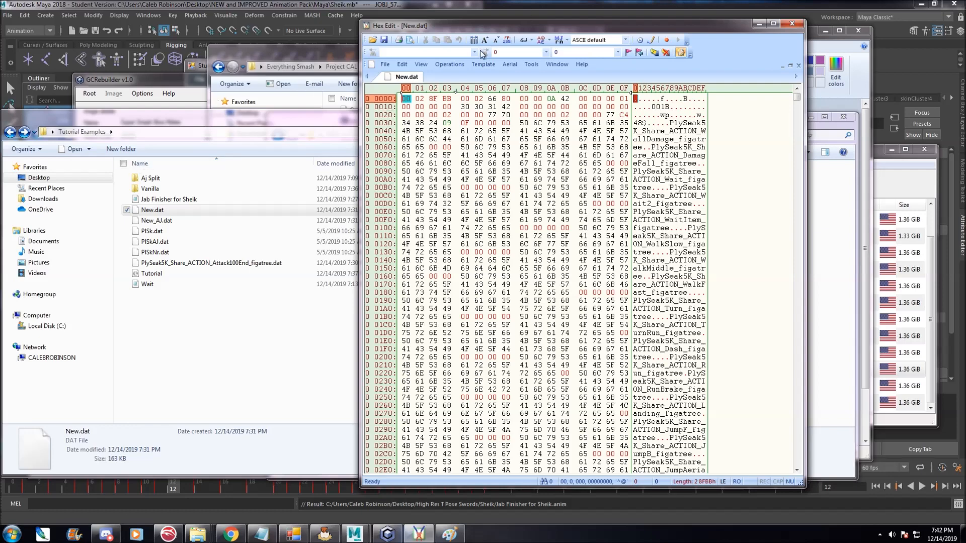
Arrange Hex Edit beside the Subaction Guide and place the cursor at offset 0x4454 in New.dat.
{"action": "left_click_drag", "start_coordinate": [549, 22], "coordinate": [238, 20]}
{"action": "left_click", "coordinate": [581, 113]}
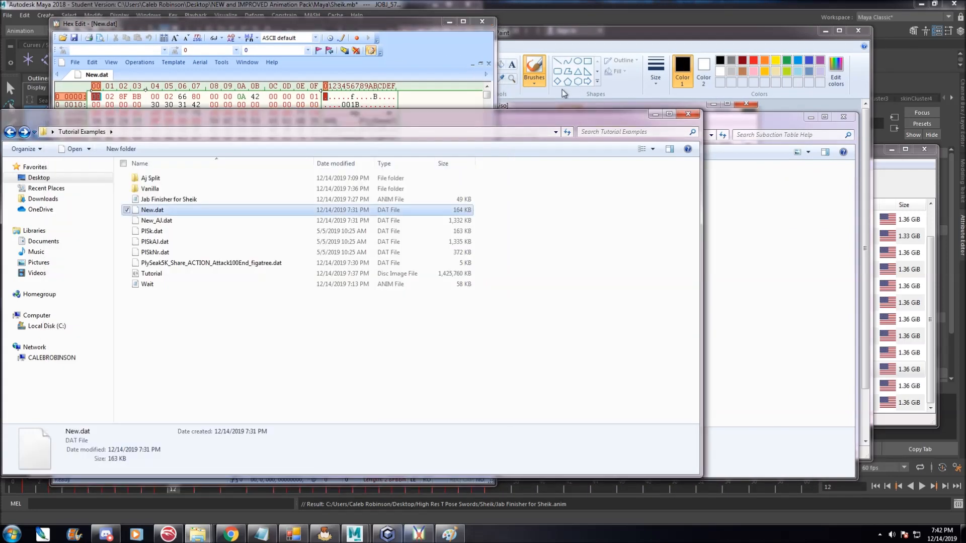
{"action": "left_click", "coordinate": [374, 20]}
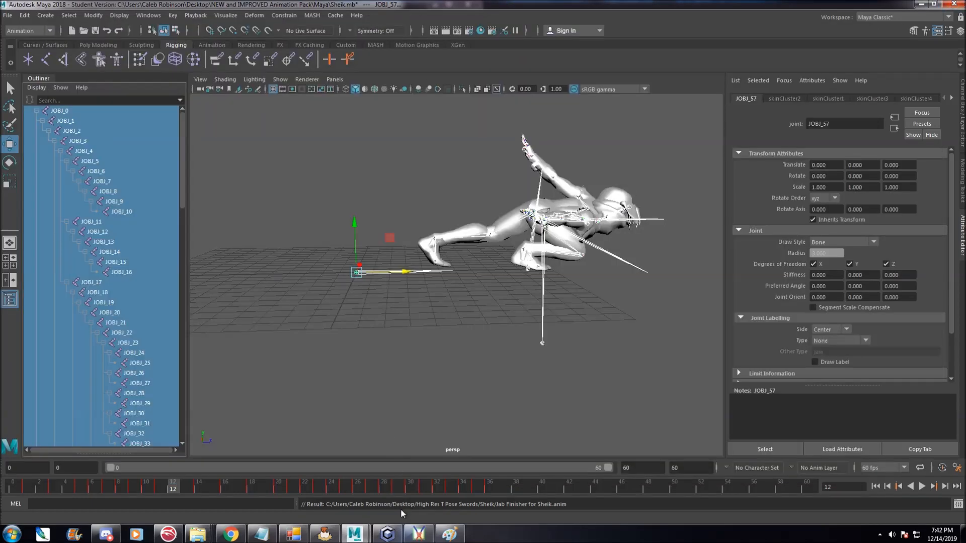
{"action": "left_click", "coordinate": [419, 534]}
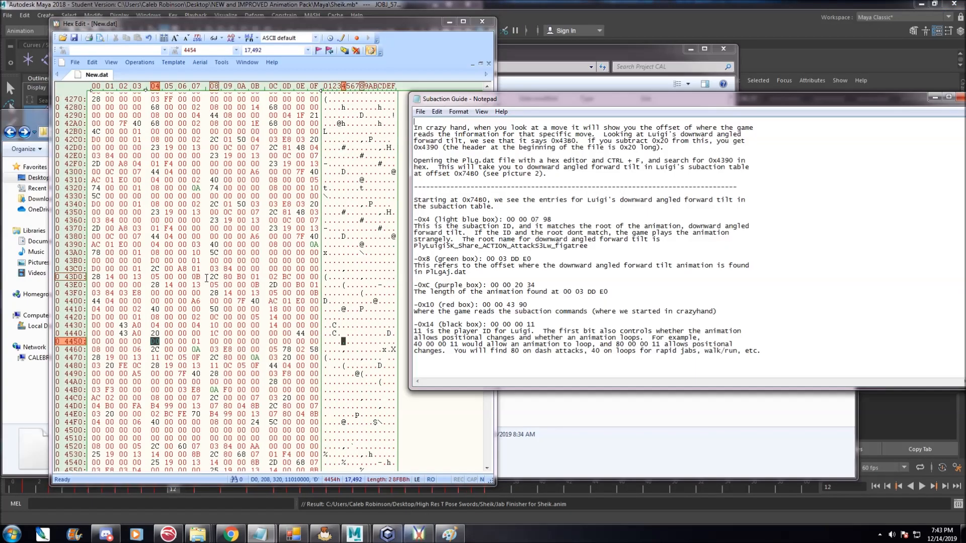
{"action": "left_click", "coordinate": [151, 334]}
{"action": "left_click", "coordinate": [153, 347]}
{"action": "left_click", "coordinate": [153, 341]}
Search New.dat for the hex value 00 00 44 34.
{"action": "left_click", "coordinate": [856, 235]}
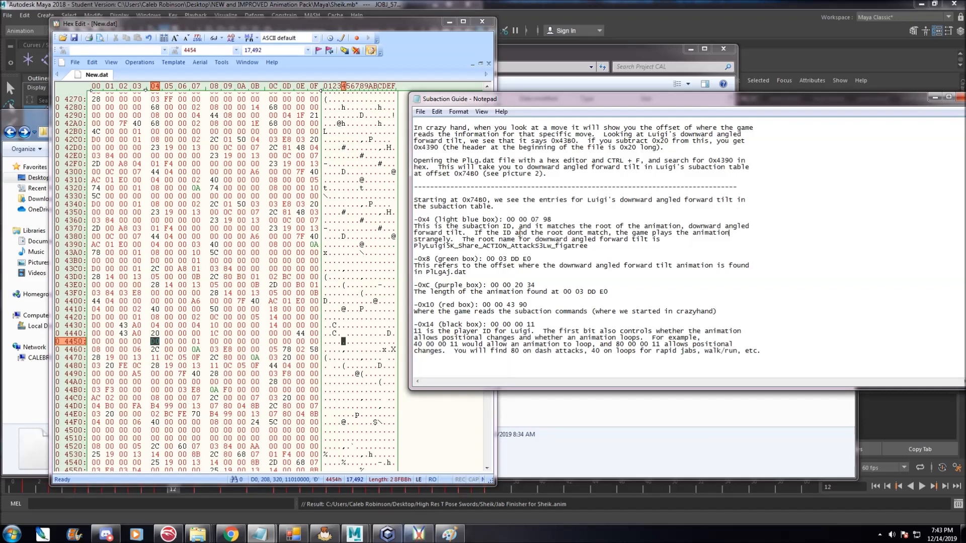
{"action": "left_click", "coordinate": [154, 341]}
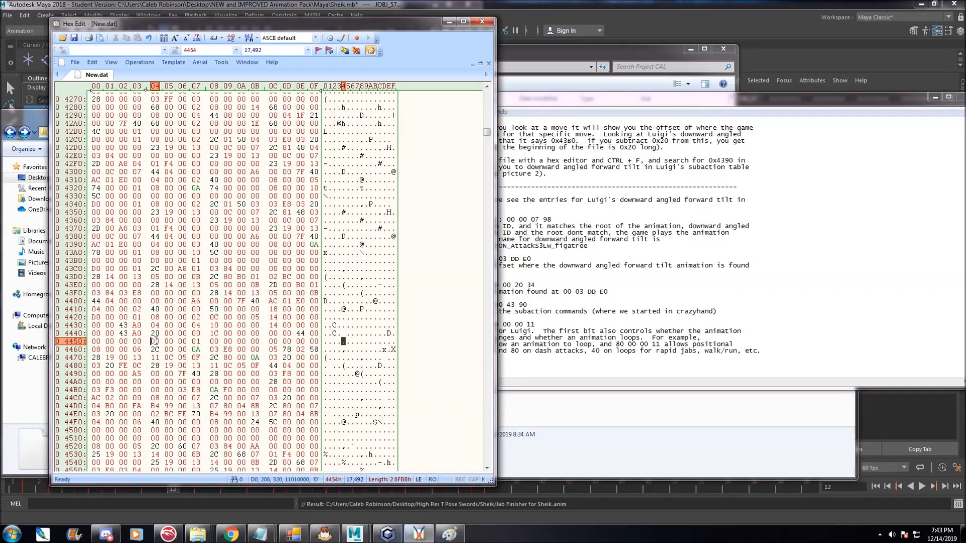
{"action": "key", "text": "ctrl+f"}
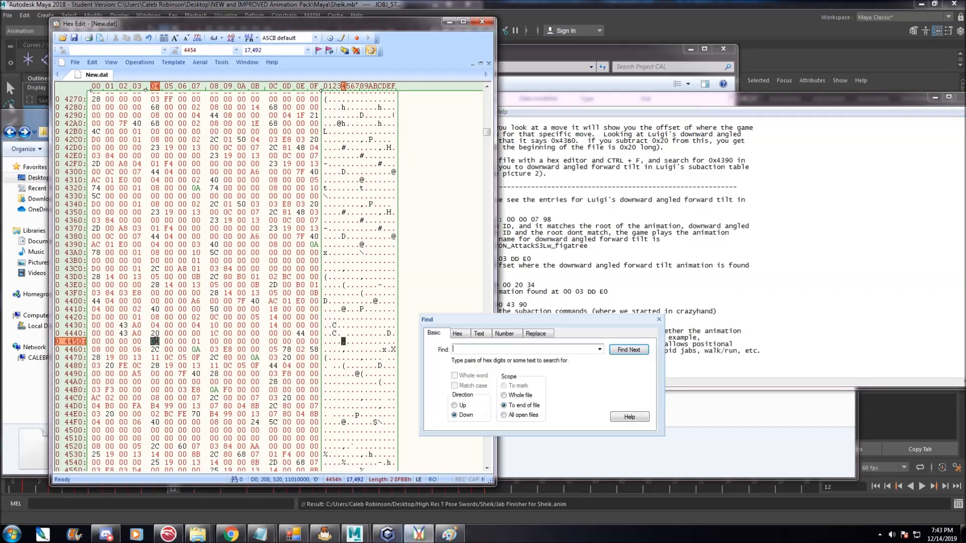
{"action": "left_click", "coordinate": [457, 334]}
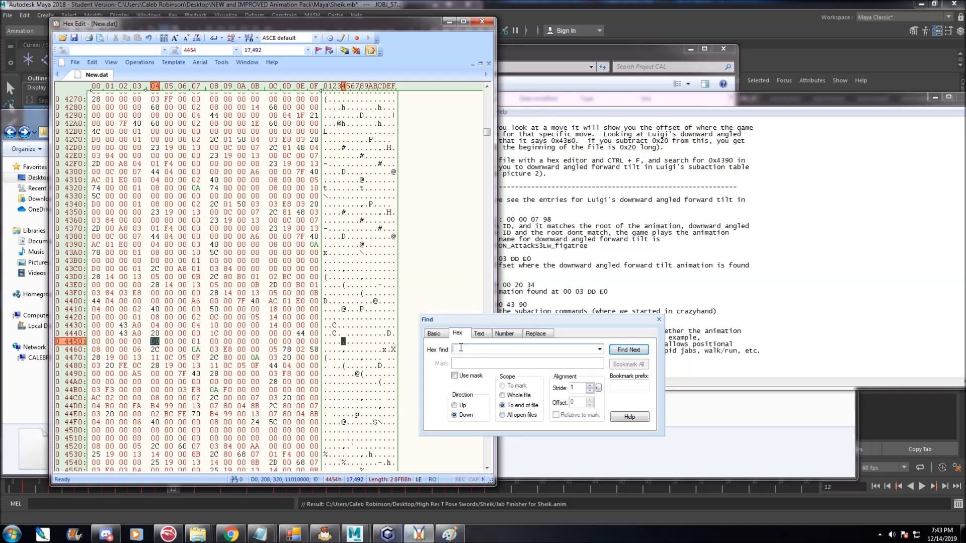
{"action": "left_click", "coordinate": [466, 349]}
{"action": "type", "text": "000"}
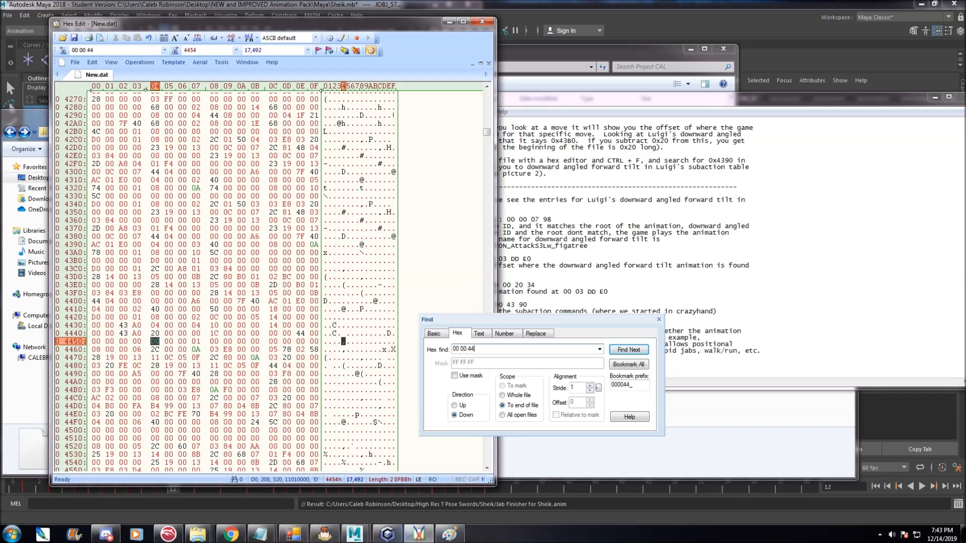
{"action": "left_click", "coordinate": [618, 351]}
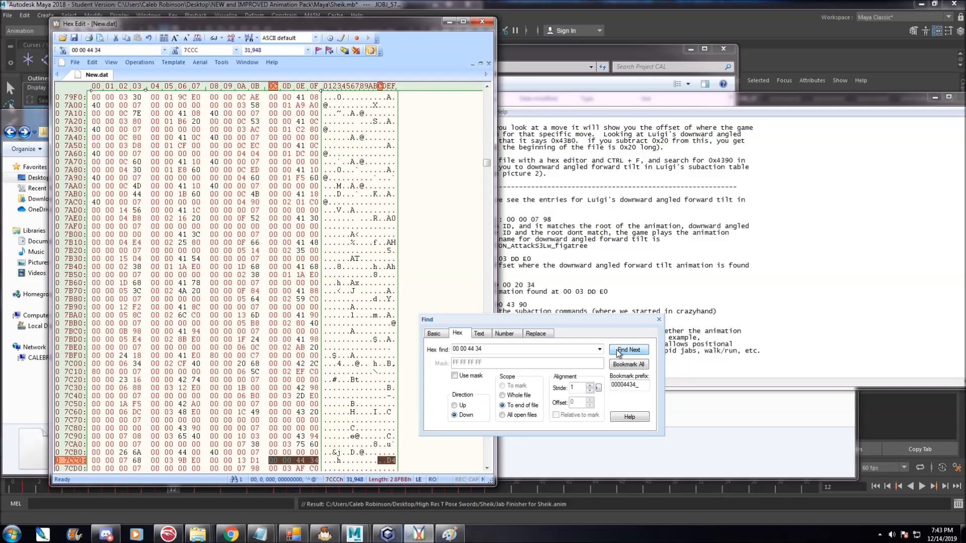
{"action": "left_click", "coordinate": [658, 320]}
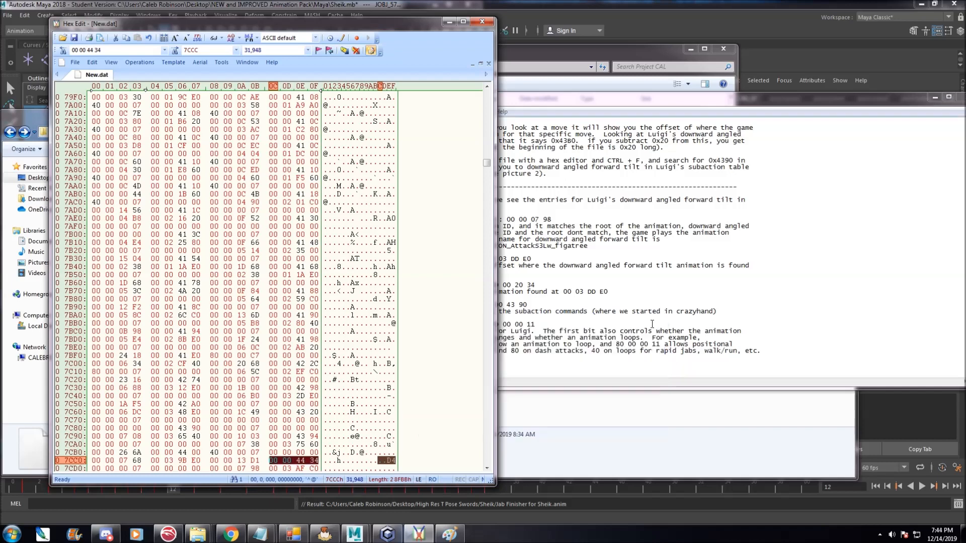
Highlight the subaction table entry at offset 0x7CC0 that contains the 00 00 44 34 pointer.
{"action": "scroll", "coordinate": [255, 412], "scroll_direction": "down", "scroll_amount": 2}
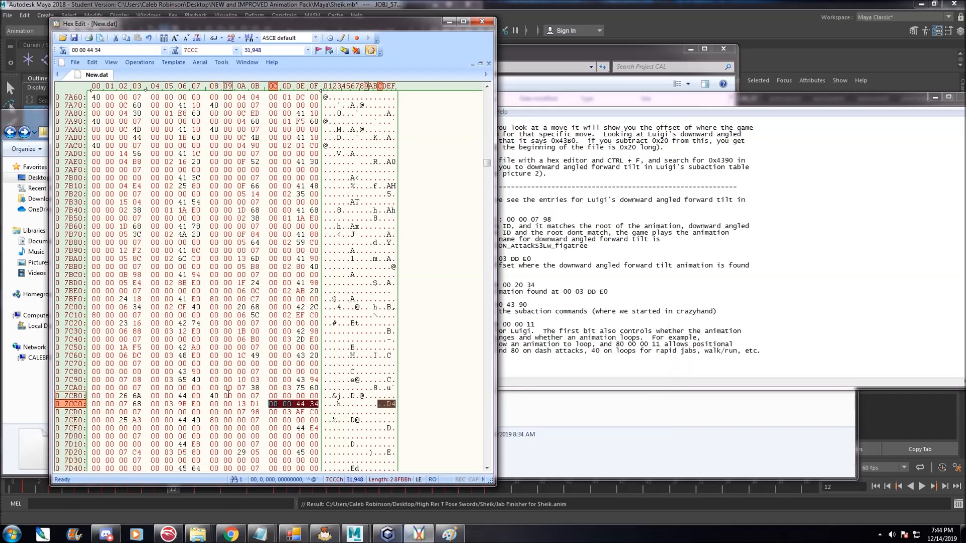
{"action": "left_click_drag", "start_coordinate": [94, 405], "coordinate": [136, 411]}
{"action": "right_click", "coordinate": [137, 411]}
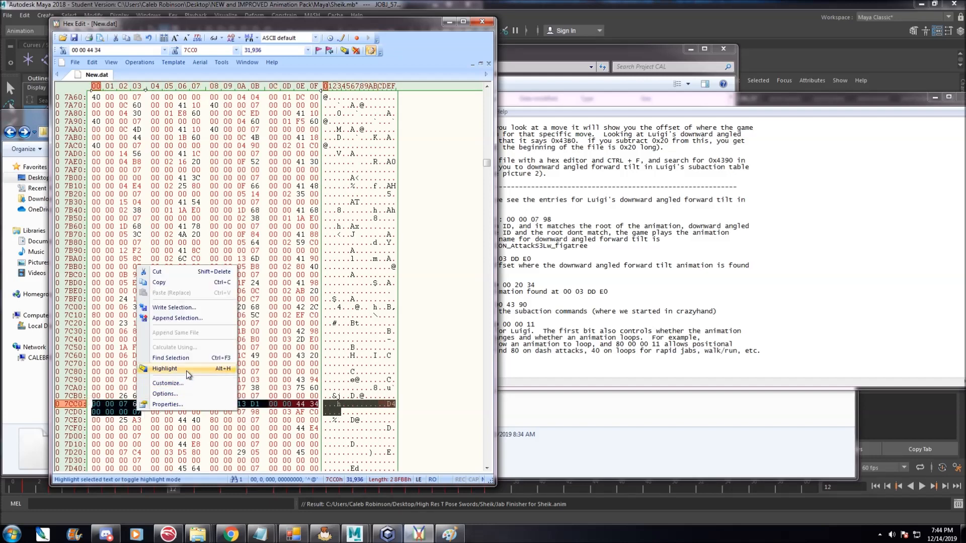
{"action": "left_click", "coordinate": [165, 368]}
{"action": "left_click", "coordinate": [214, 371]}
{"action": "scroll", "coordinate": [207, 325], "scroll_direction": "down", "scroll_amount": 9}
{"action": "scroll", "coordinate": [207, 325], "scroll_direction": "up", "scroll_amount": 2}
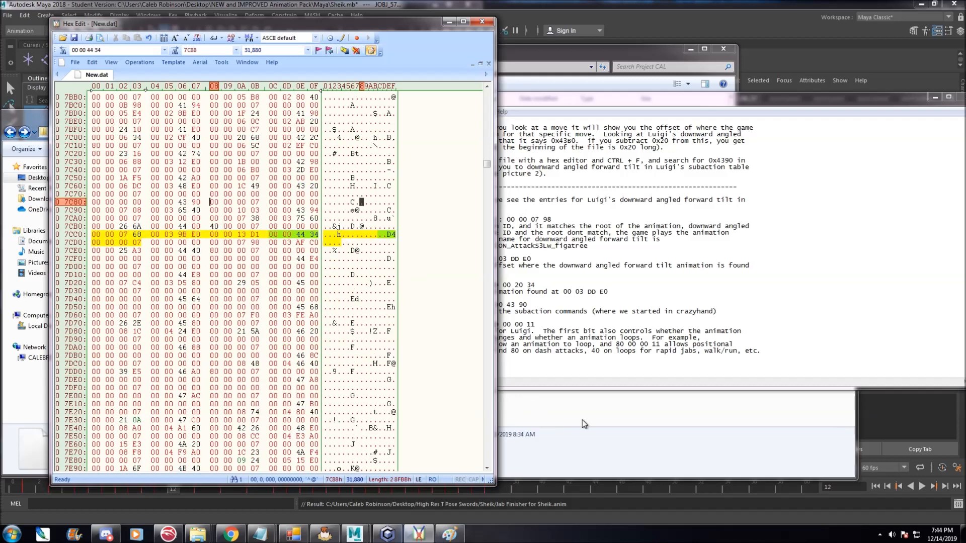
Open the Hex reference image in Paint and arrange it beside the Hex Edit window.
{"action": "left_click", "coordinate": [581, 421]}
{"action": "double_click", "coordinate": [476, 198]}
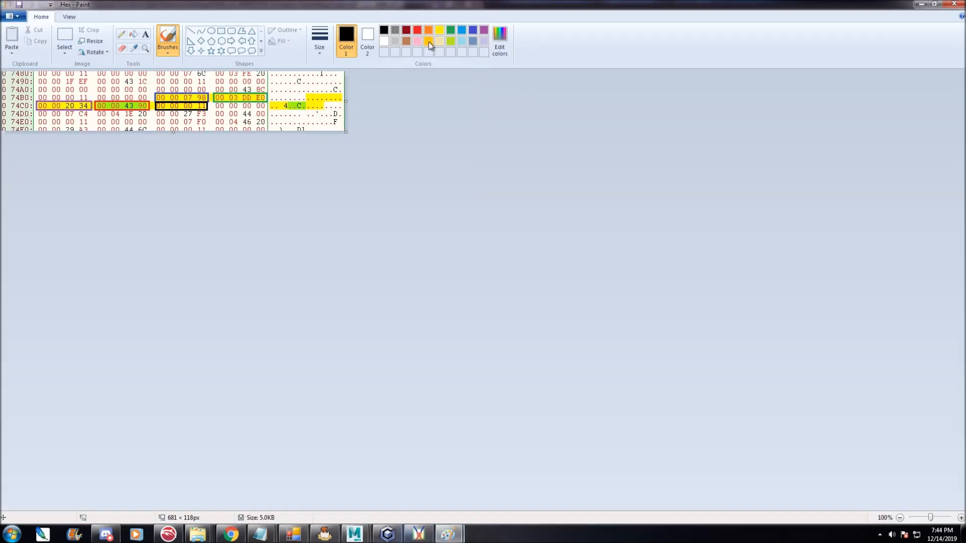
{"action": "left_click", "coordinate": [936, 4]}
{"action": "mouse_move", "coordinate": [322, 92]}
{"action": "left_mouse_down"}
{"action": "mouse_move", "coordinate": [865, 74]}
{"action": "mouse_move", "coordinate": [791, 66]}
{"action": "left_mouse_up"}
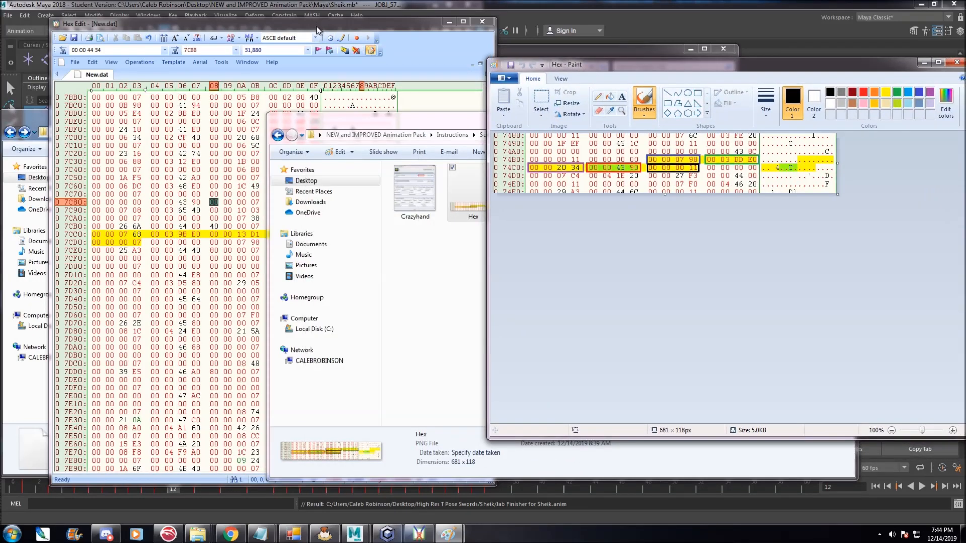
{"action": "mouse_move", "coordinate": [730, 65]}
{"action": "left_mouse_down"}
{"action": "mouse_move", "coordinate": [618, 64]}
{"action": "mouse_move", "coordinate": [631, 75]}
{"action": "left_mouse_up"}
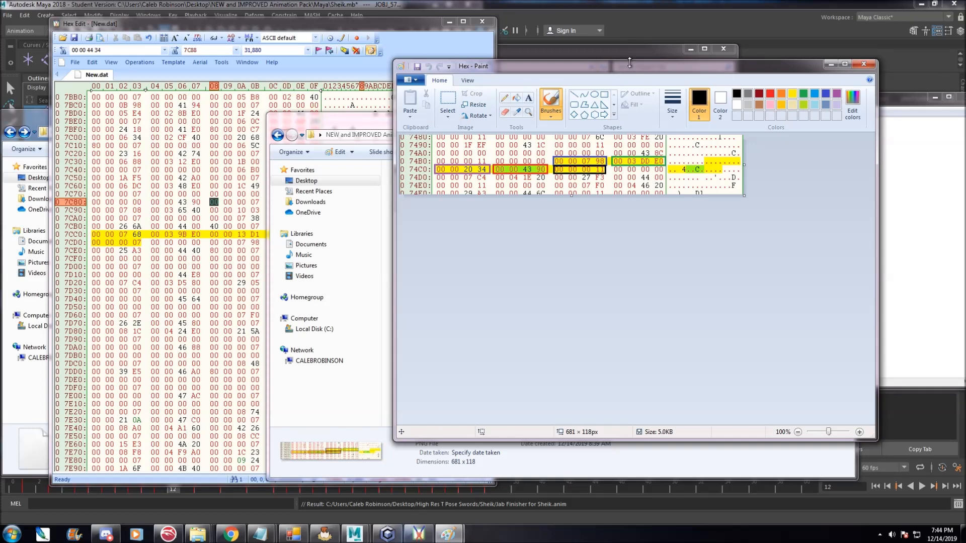
{"action": "left_click", "coordinate": [371, 29]}
{"action": "left_click", "coordinate": [592, 226]}
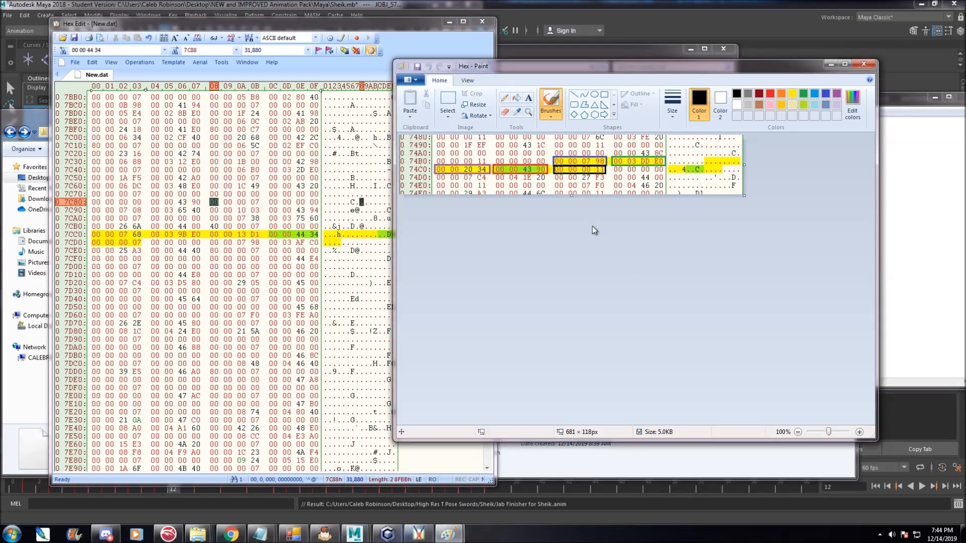
{"action": "left_click_drag", "start_coordinate": [618, 70], "coordinate": [650, 108]}
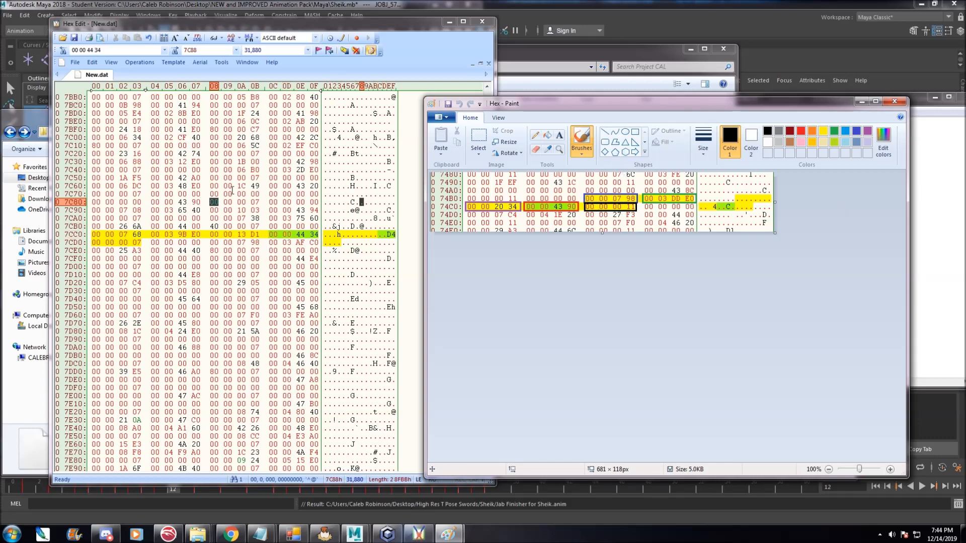
{"action": "left_click_drag", "start_coordinate": [347, 26], "coordinate": [350, 28]}
Set the flags word at offset 0x7CD0 of the highlighted entry to 80 00 00 07.
{"action": "left_click_drag", "start_coordinate": [96, 235], "coordinate": [156, 235]}
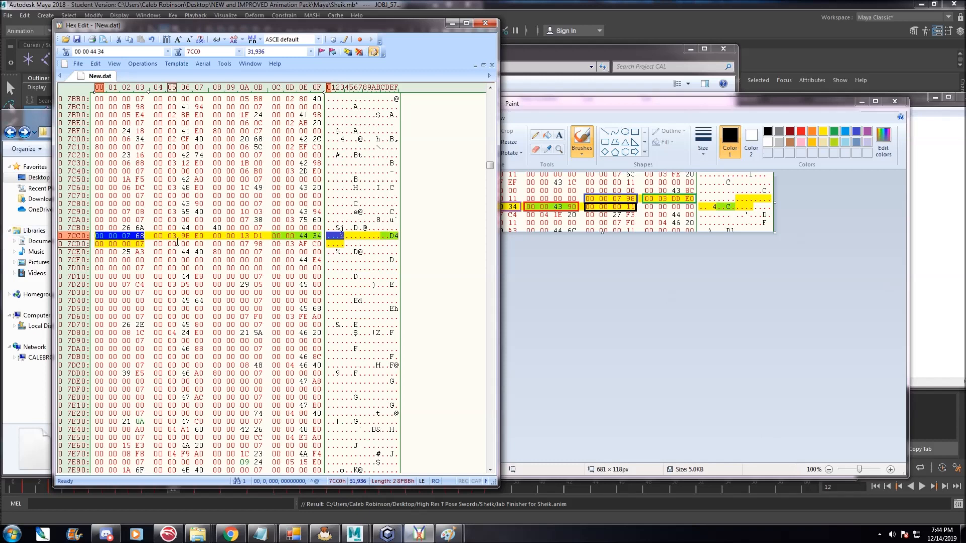
{"action": "left_click", "coordinate": [153, 236]}
{"action": "left_click_drag", "start_coordinate": [152, 236], "coordinate": [203, 236]}
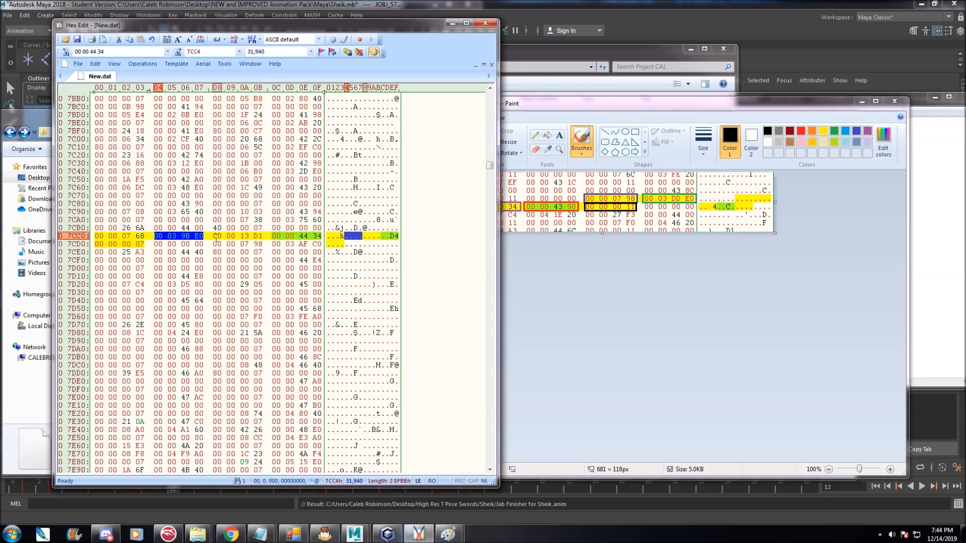
{"action": "left_click_drag", "start_coordinate": [213, 236], "coordinate": [322, 236]}
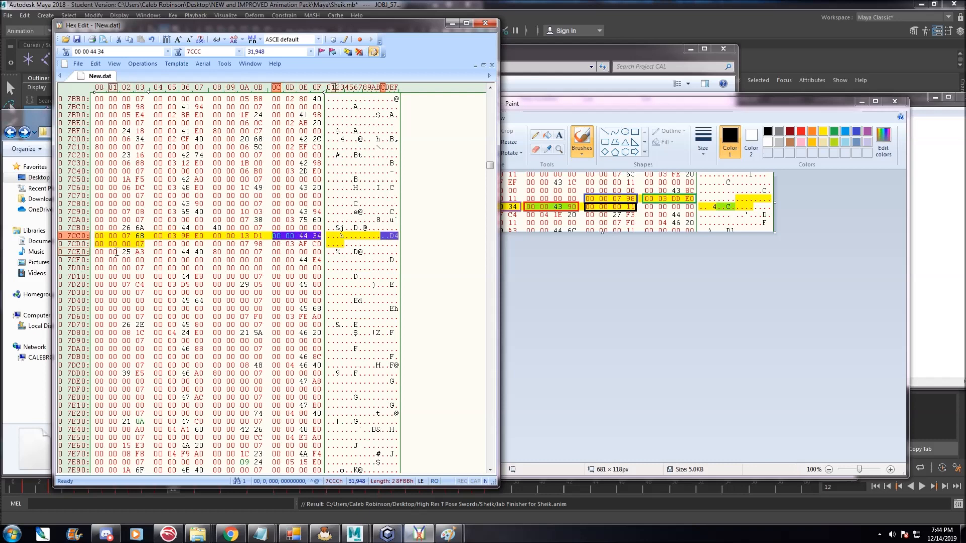
{"action": "left_click_drag", "start_coordinate": [99, 245], "coordinate": [129, 245]}
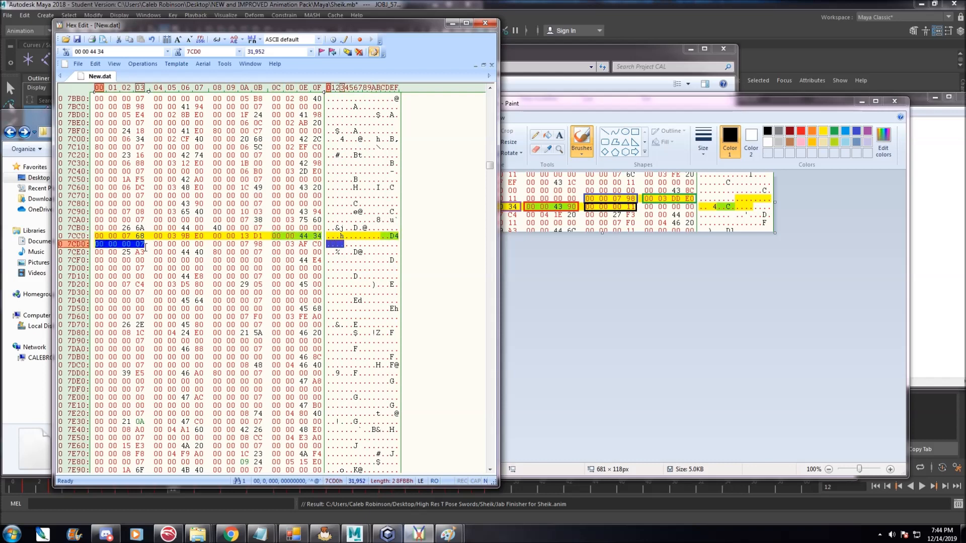
{"action": "left_click", "coordinate": [137, 245]}
{"action": "left_click_drag", "start_coordinate": [136, 245], "coordinate": [106, 245]}
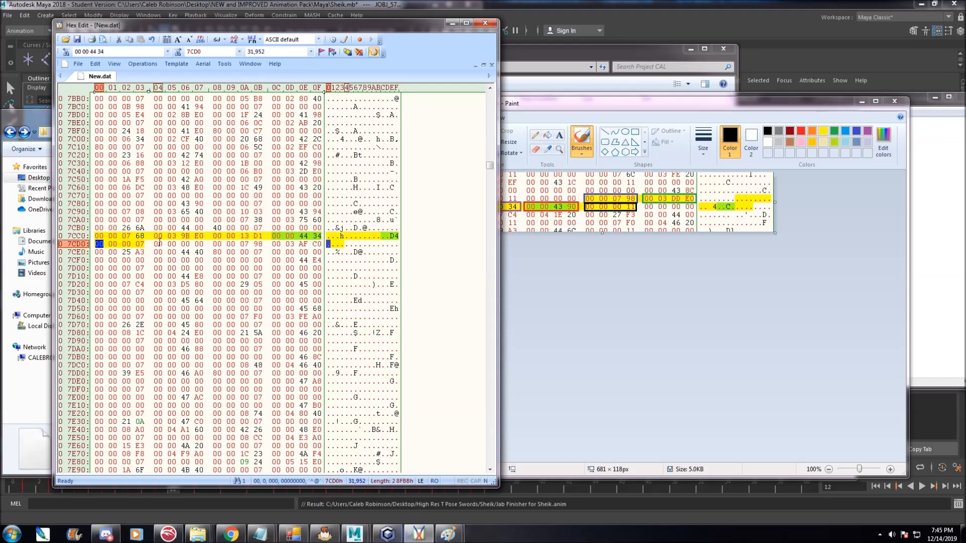
{"action": "key", "text": "ctrl+v"}
{"action": "key", "text": "Return"}
{"action": "key", "text": "Return"}
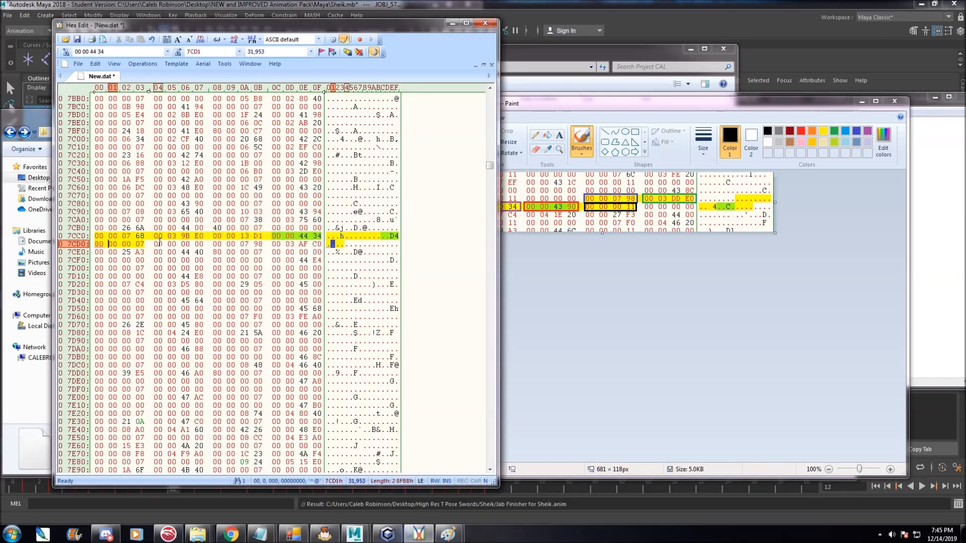
Save New.dat and close Hex Edit.
{"action": "left_click", "coordinate": [77, 40]}
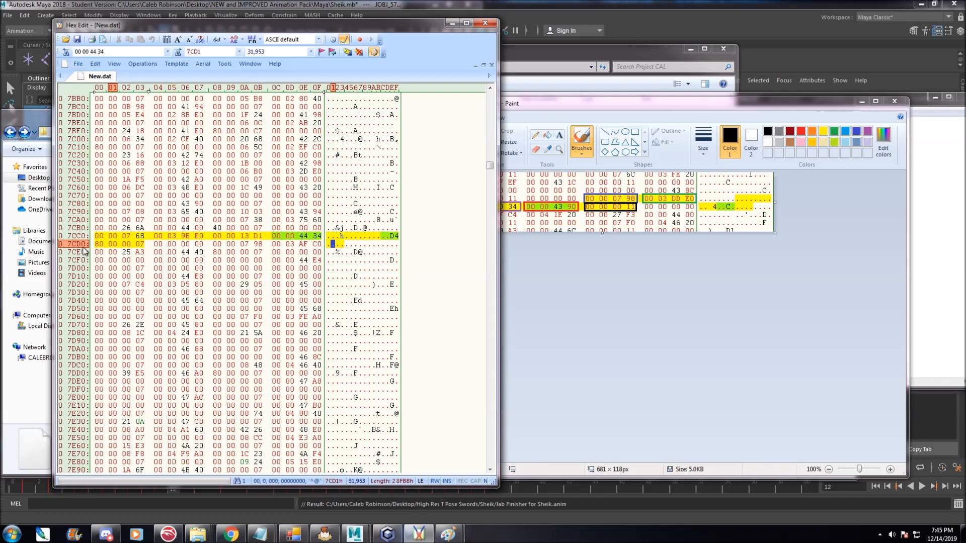
{"action": "left_click_drag", "start_coordinate": [96, 243], "coordinate": [152, 242]}
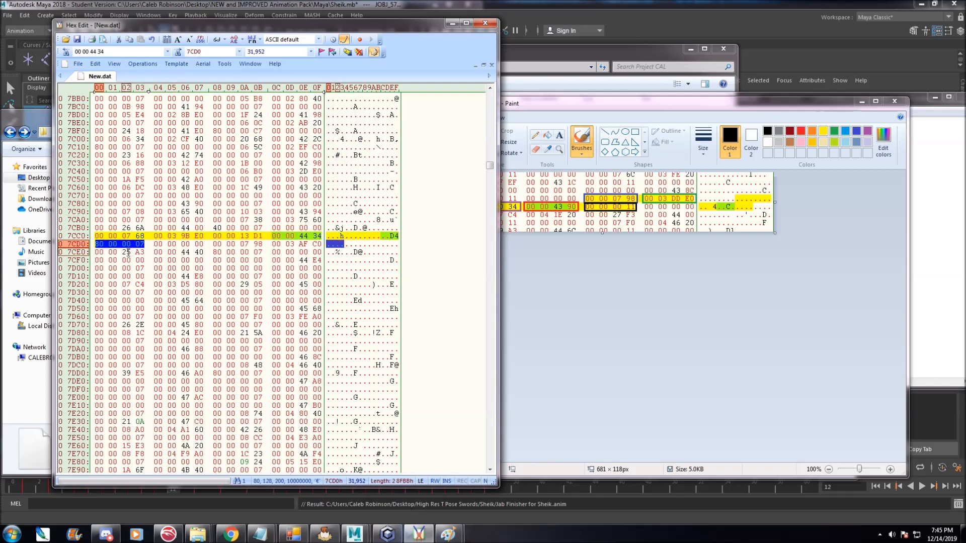
{"action": "left_click", "coordinate": [113, 244]}
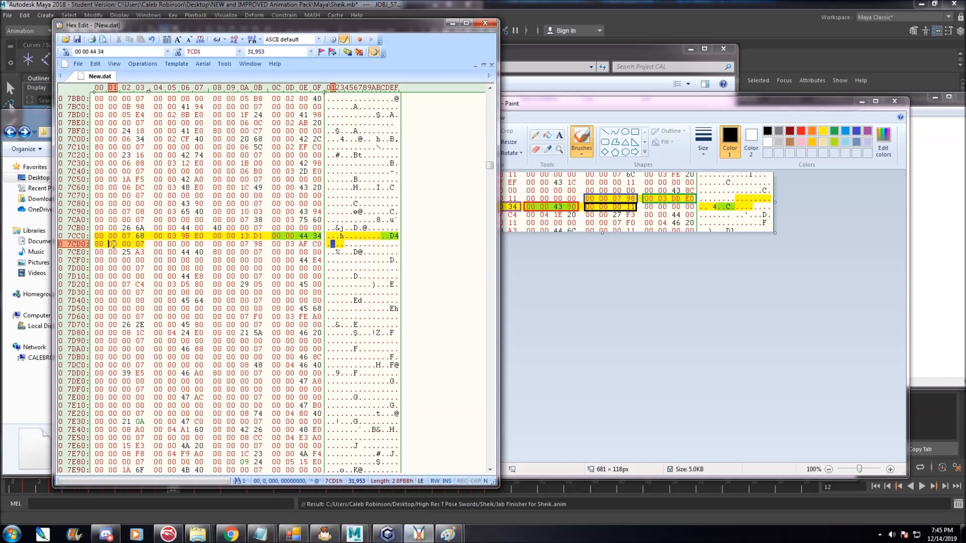
{"action": "left_click", "coordinate": [98, 243]}
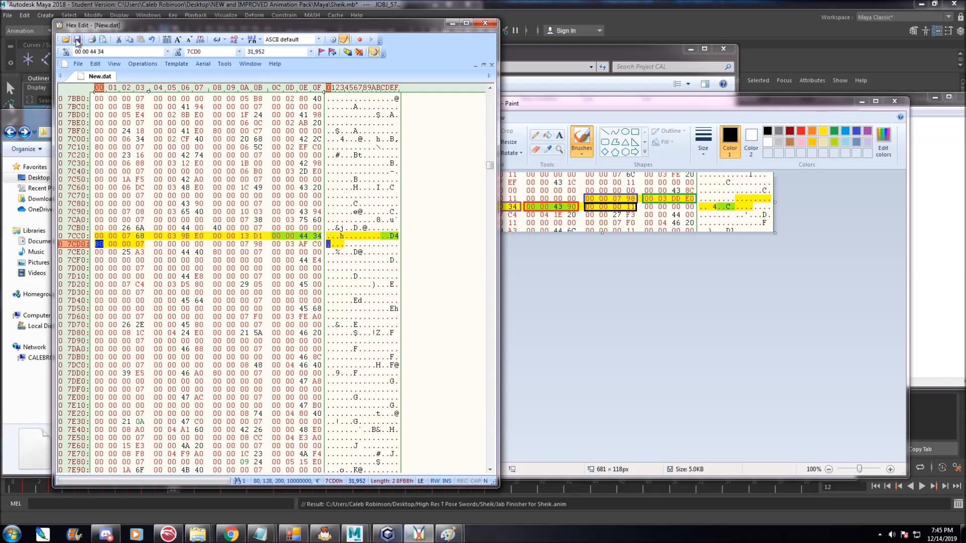
{"action": "left_click", "coordinate": [485, 23]}
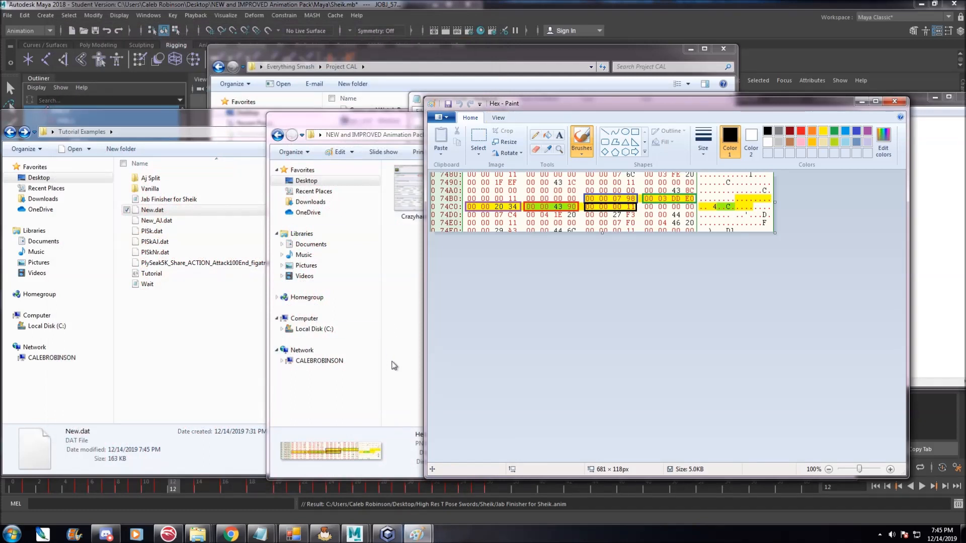
Close and reopen the Tutorial ISO in GCRebuilder.
{"action": "left_click", "coordinate": [387, 534]}
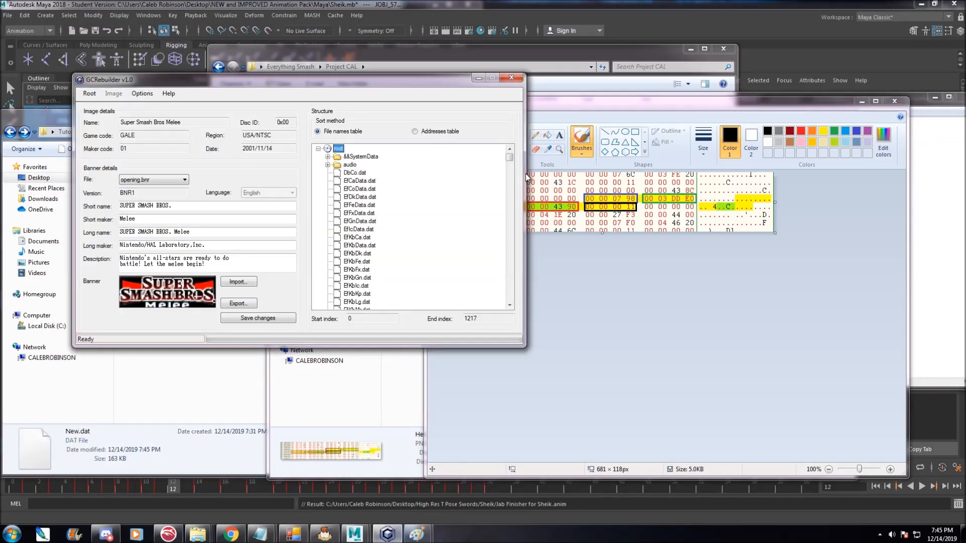
{"action": "left_click_drag", "start_coordinate": [448, 83], "coordinate": [421, 75]}
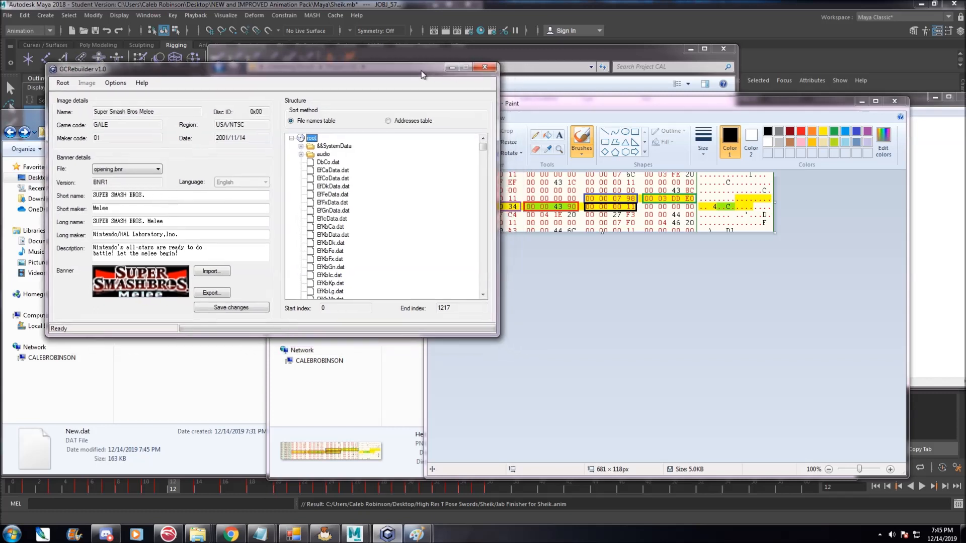
{"action": "key", "text": "Down"}
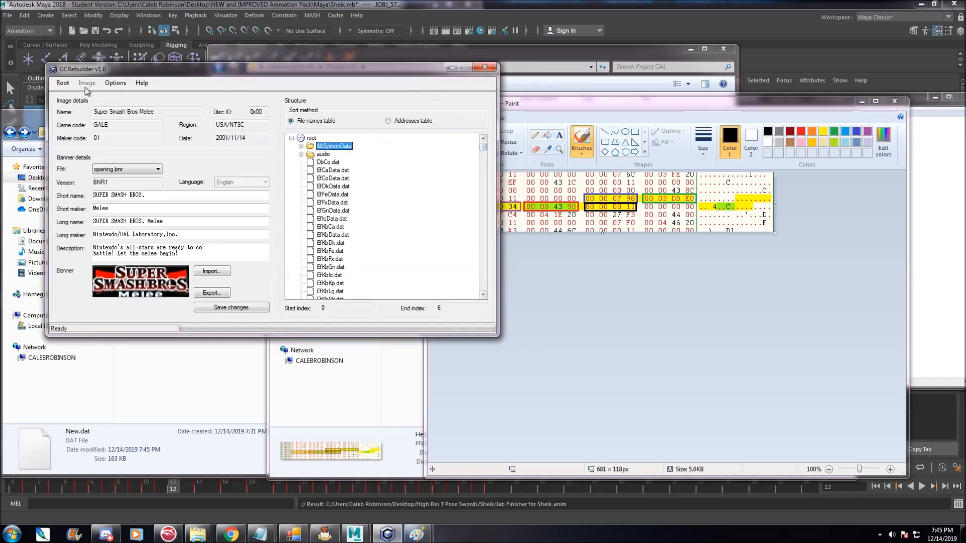
{"action": "left_click", "coordinate": [63, 82]}
{"action": "left_click", "coordinate": [76, 105]}
{"action": "left_click", "coordinate": [62, 83]}
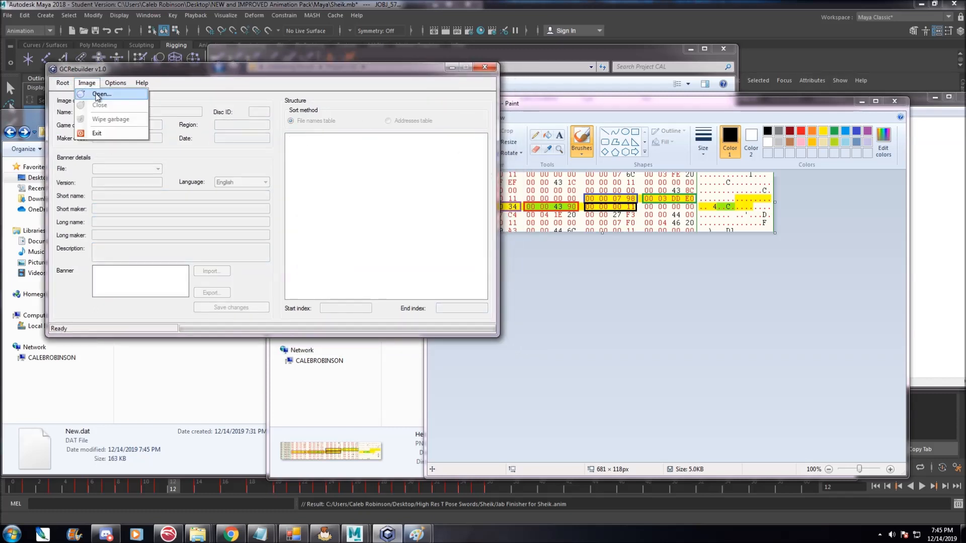
{"action": "left_click", "coordinate": [75, 94]}
{"action": "left_click", "coordinate": [161, 167]}
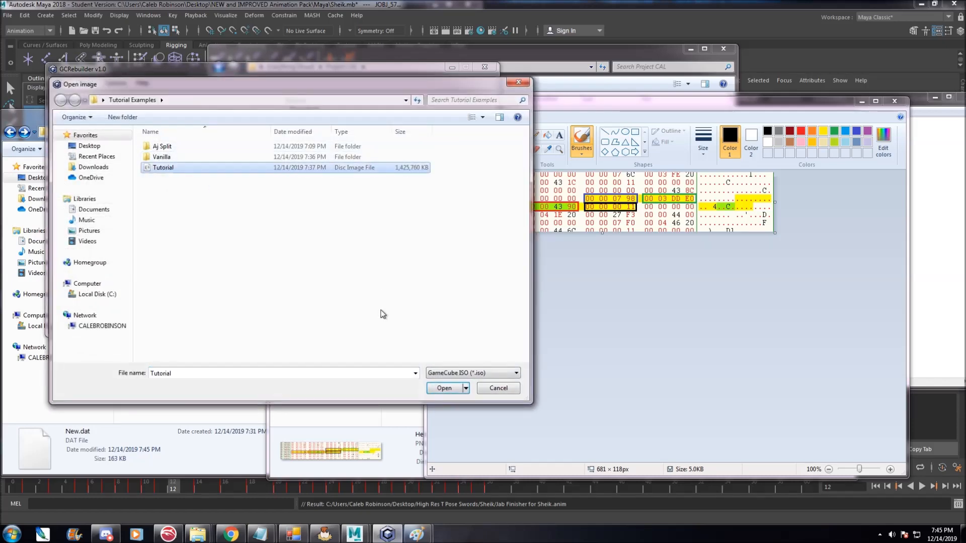
{"action": "left_click", "coordinate": [443, 387]}
Replace PlSk.dat in the ISO by importing New.dat.
{"action": "left_click_drag", "start_coordinate": [482, 147], "coordinate": [478, 232]}
{"action": "left_click", "coordinate": [328, 170]}
{"action": "scroll", "coordinate": [331, 171], "scroll_direction": "up", "scroll_amount": 2}
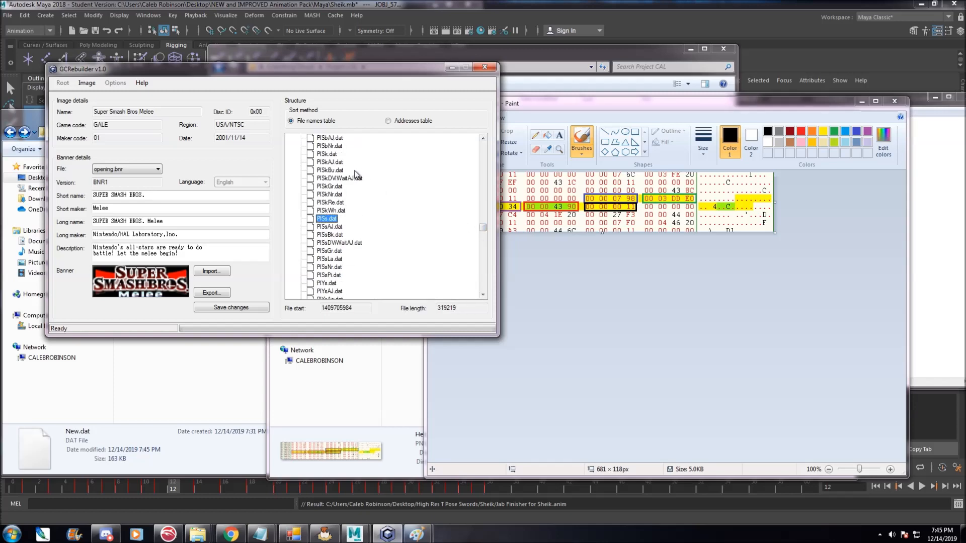
{"action": "left_click", "coordinate": [333, 155]}
{"action": "right_click", "coordinate": [335, 157]}
{"action": "left_click", "coordinate": [356, 163]}
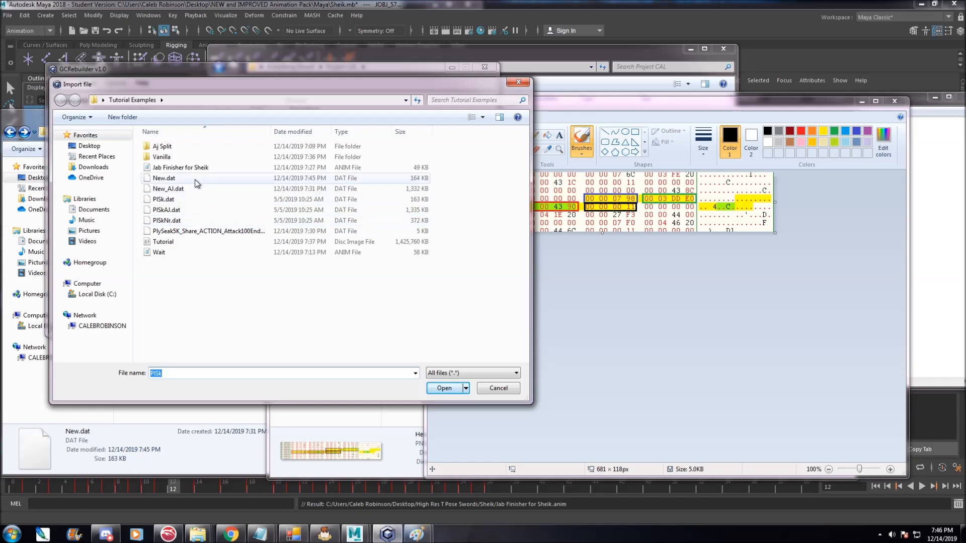
{"action": "left_click", "coordinate": [195, 180]}
{"action": "left_click", "coordinate": [443, 389]}
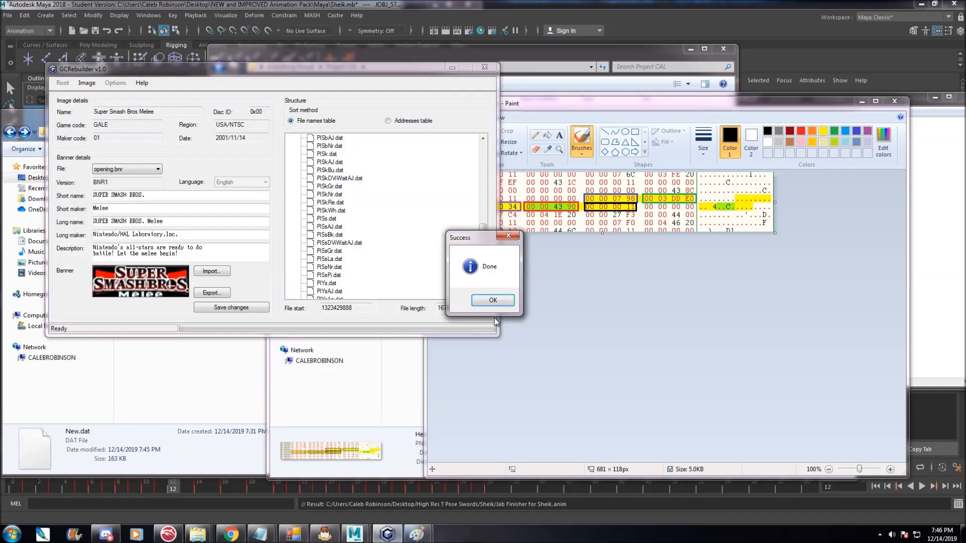
{"action": "left_click", "coordinate": [496, 300]}
Launch the Tutorial ISO in Dolphin by dropping the disc image onto the emulator window.
{"action": "left_click", "coordinate": [168, 534]}
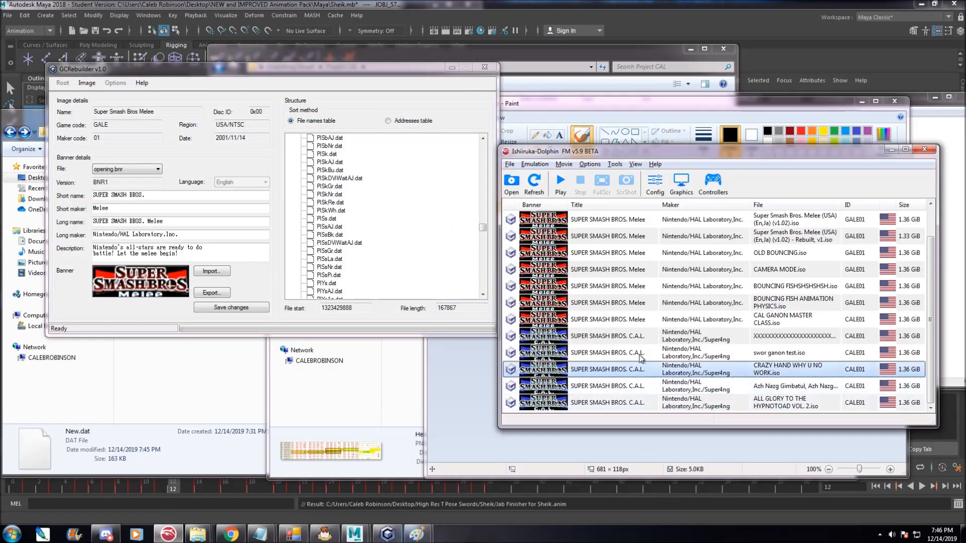
{"action": "left_click", "coordinate": [219, 442]}
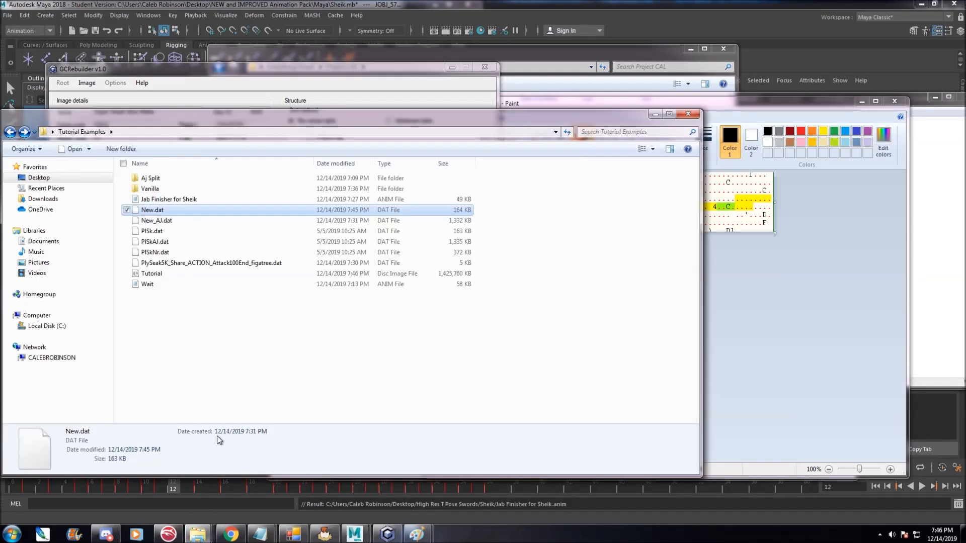
{"action": "left_click", "coordinate": [171, 275]}
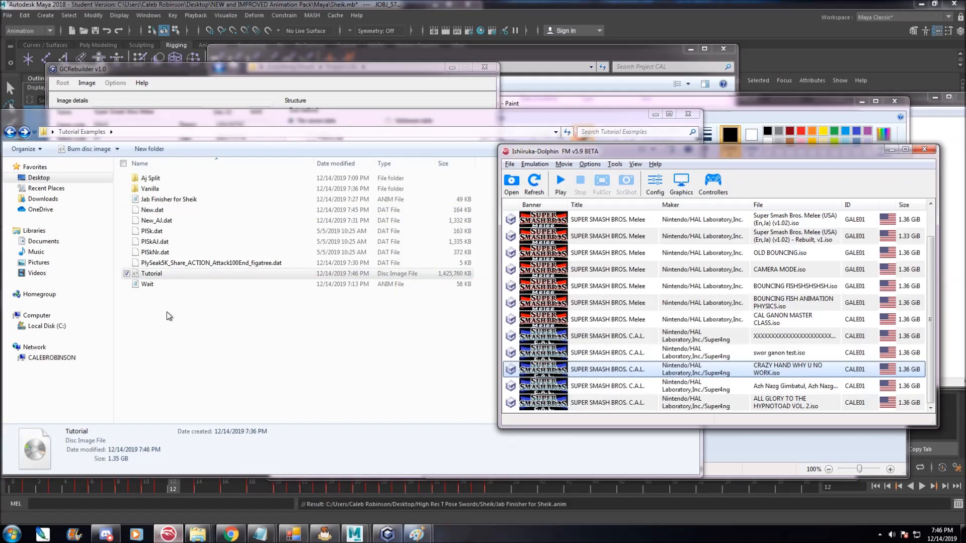
{"action": "left_click_drag", "start_coordinate": [162, 276], "coordinate": [730, 315]}
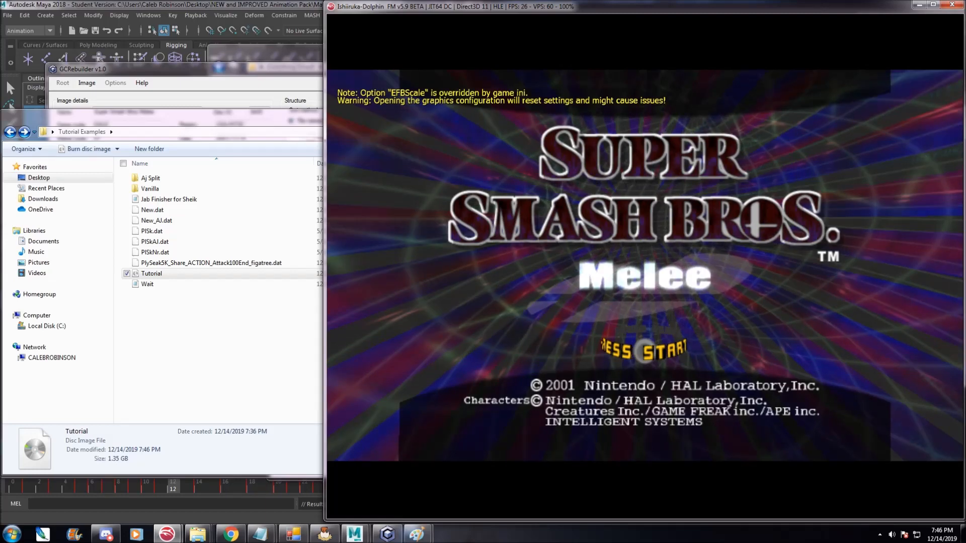
Go through the game's menus into 1-P Training mode and start a match as Sheik.
{"action": "key", "text": "Return"}
{"action": "key", "text": "x"}
{"action": "key", "text": "Up"}
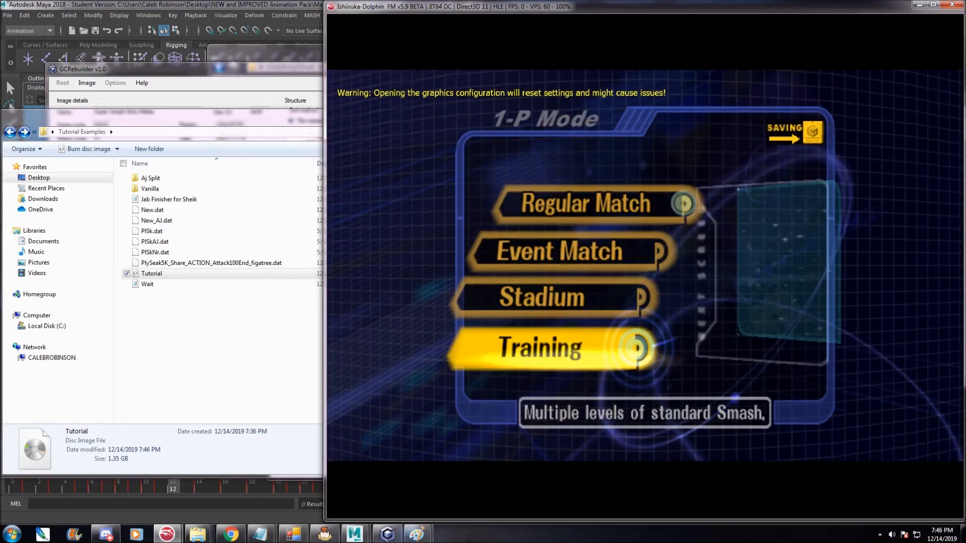
{"action": "key", "text": "Up"}
{"action": "key", "text": "Right"}
{"action": "key", "text": "x"}
{"action": "key", "text": "Return"}
{"action": "key", "text": "Up"}
{"action": "key", "text": "x"}
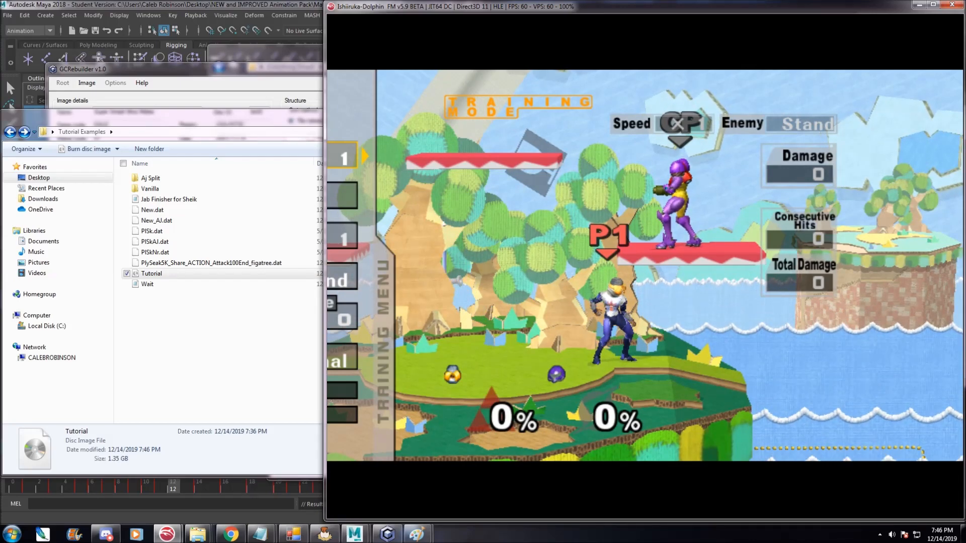
Bring up the Untitled Notepad tutorial notes, review them, and close the Notepad window.
{"action": "mouse_move", "coordinate": [260, 534]}
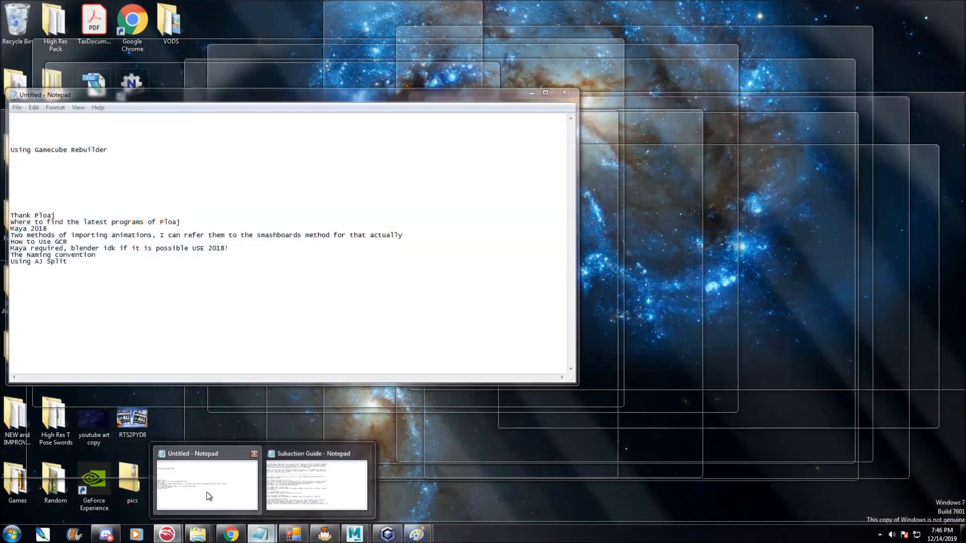
{"action": "left_click", "coordinate": [207, 485]}
{"action": "left_click_drag", "start_coordinate": [171, 98], "coordinate": [463, 95]}
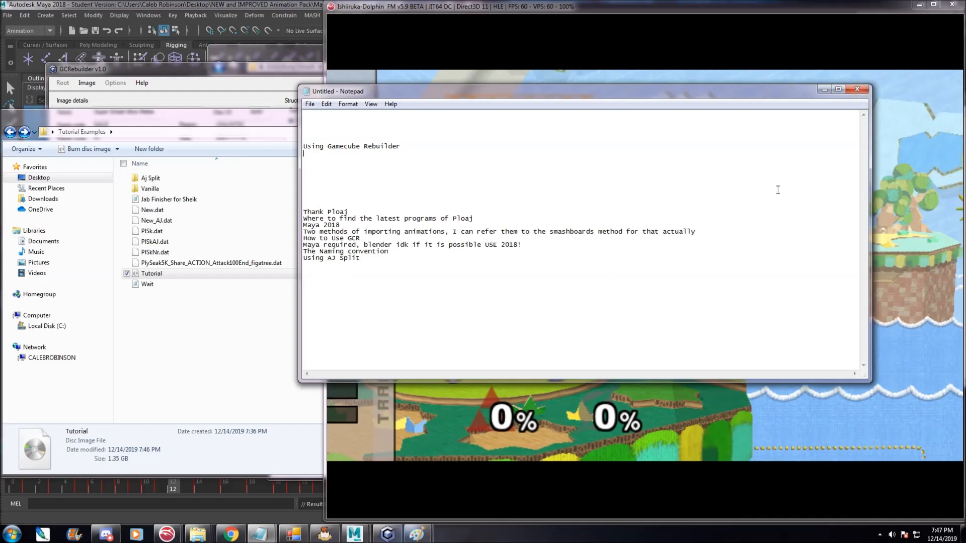
{"action": "left_click", "coordinate": [857, 89]}
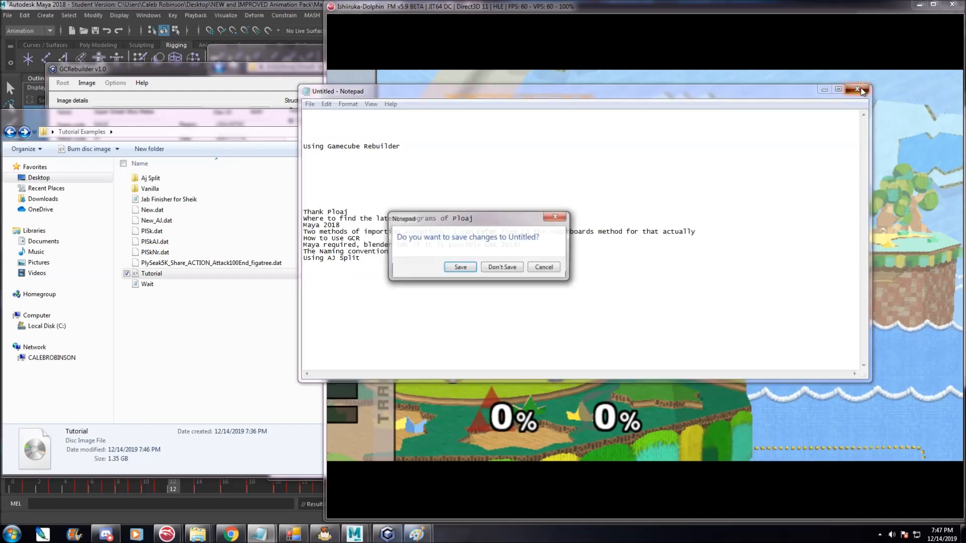